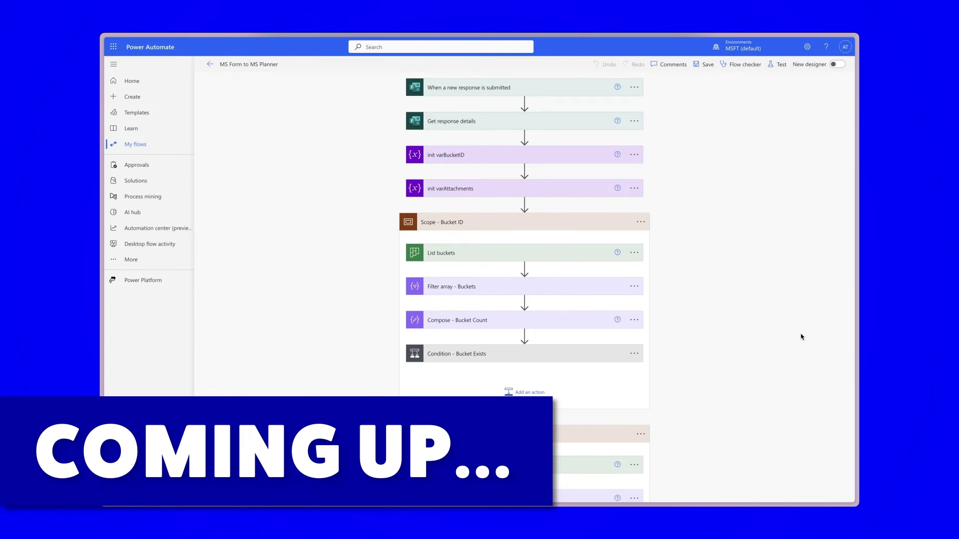
Review the MS Form to MS Planner flow from its trigger down through the Bucket ID, Task Assignment and attachments sections
scroll(800, 334, "down", 5)
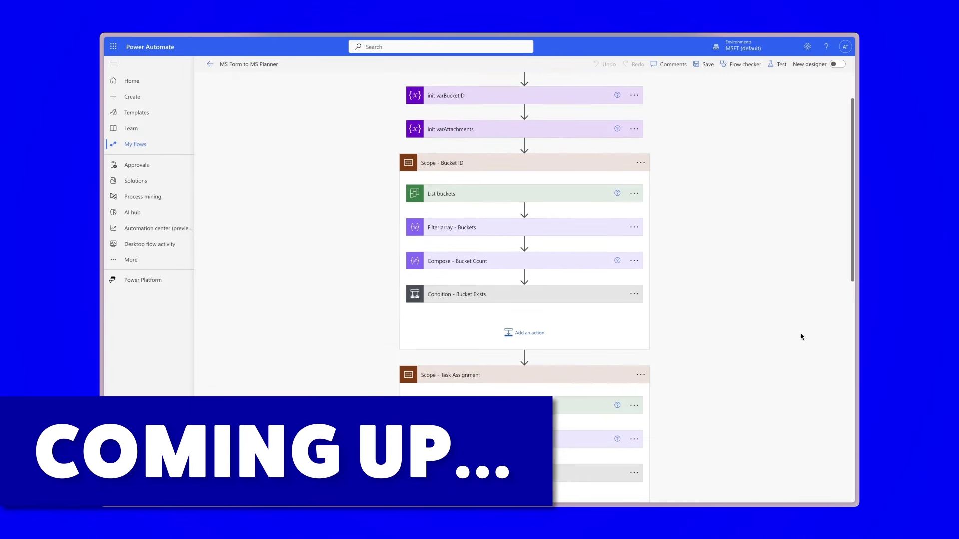
scroll(800, 337, "down", 4)
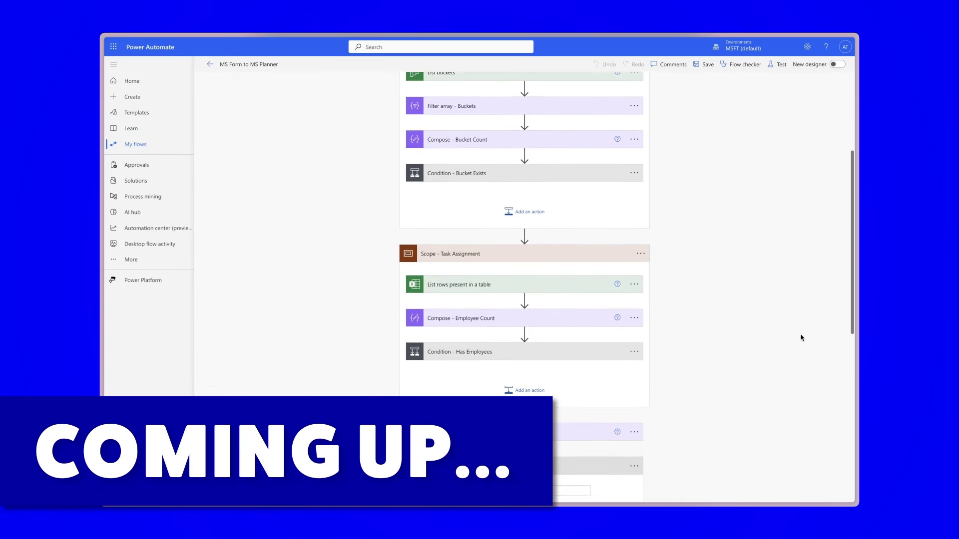
scroll(802, 338, "down", 4)
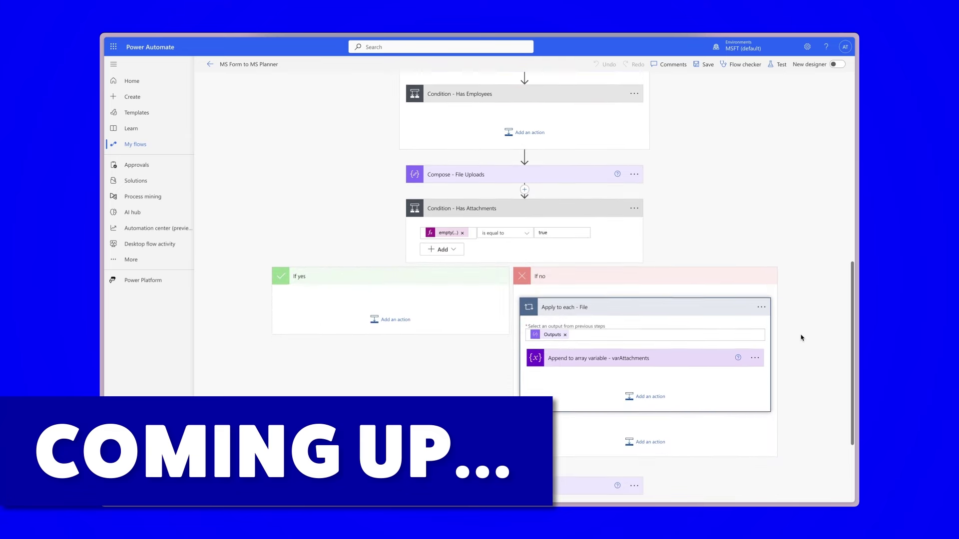
scroll(801, 338, "down", 3)
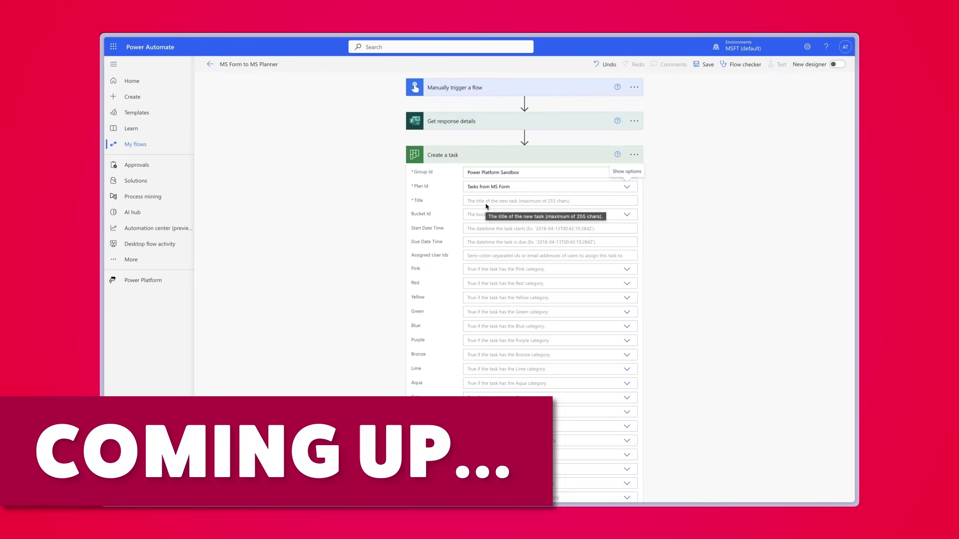
Set the title of the Create a task action to the form response's Project Title
left_click(486, 202)
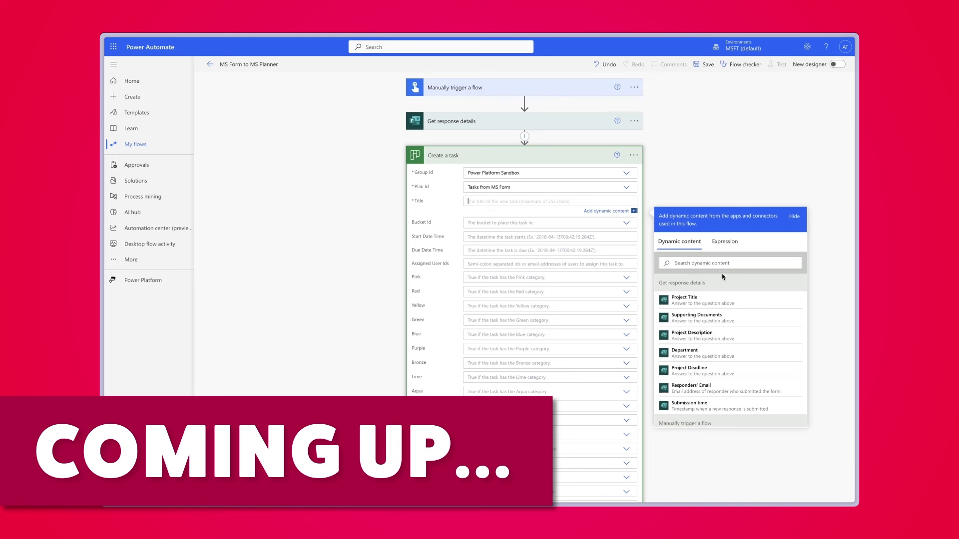
left_click(708, 298)
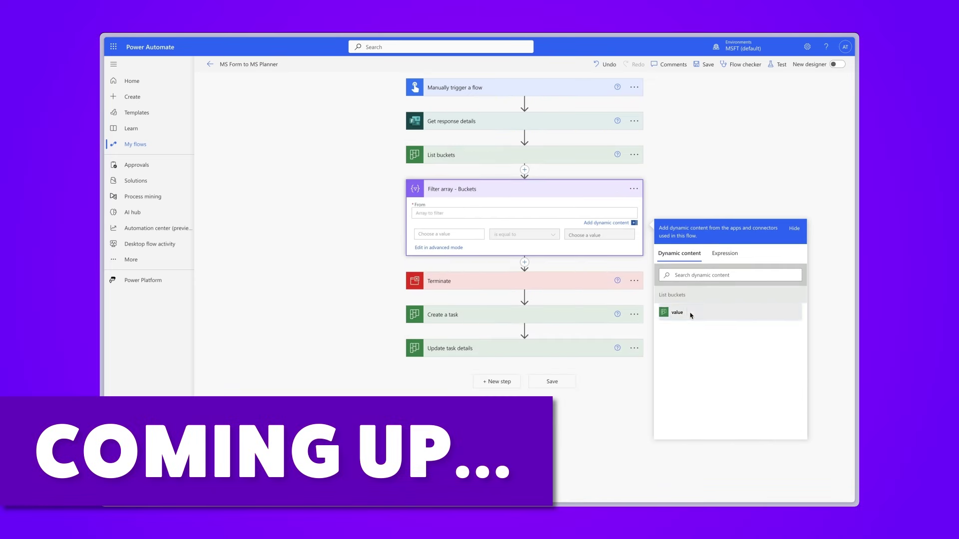
Configure Filter array - Buckets to filter the List buckets value where value Name is equal to the form's Department
left_click(684, 314)
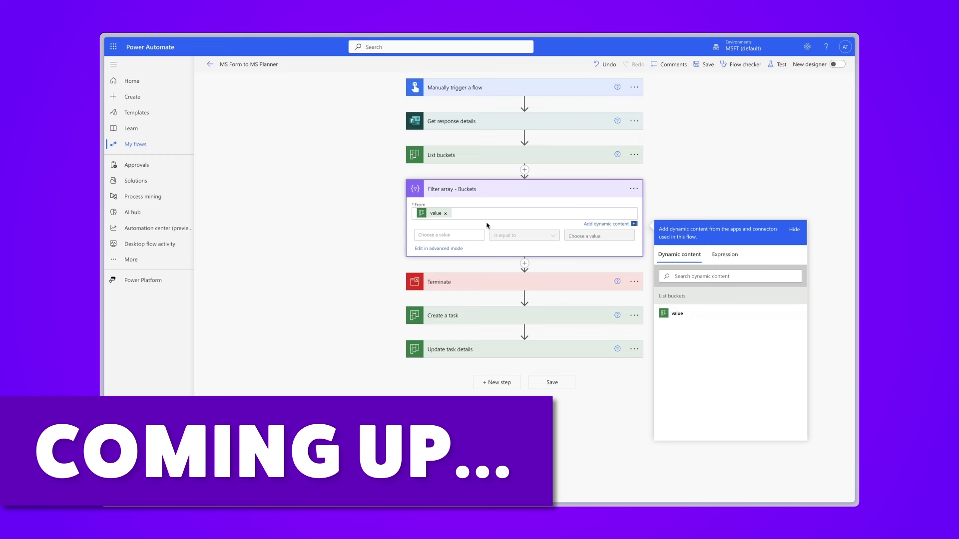
left_click(477, 235)
left_click(591, 318)
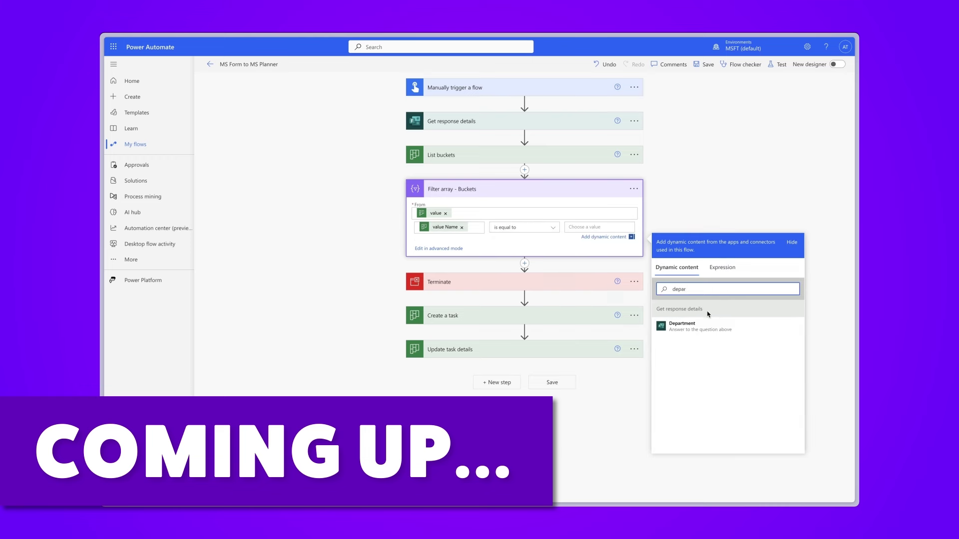
left_click(708, 325)
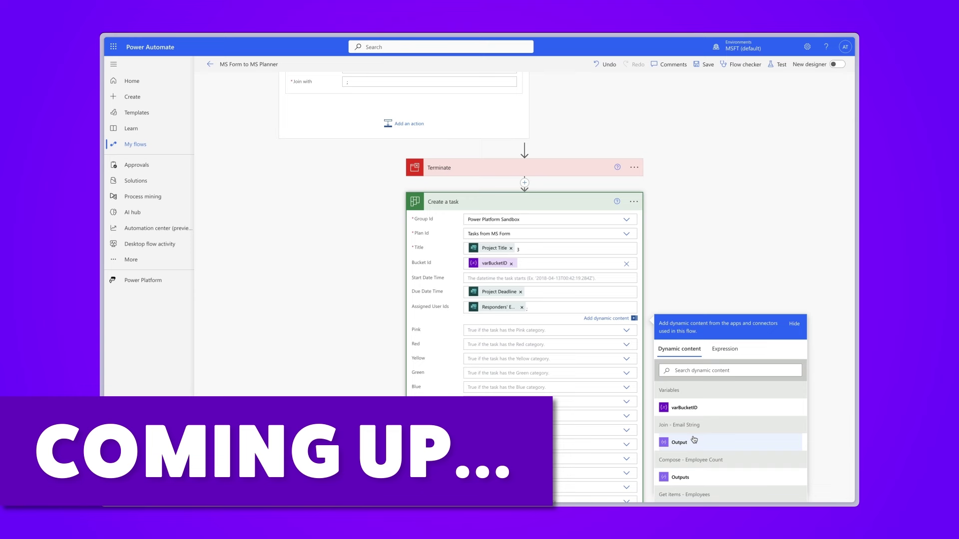
Add the Join - Email String output after the responder's email in the Create a task action's Assigned User Ids
left_click(694, 440)
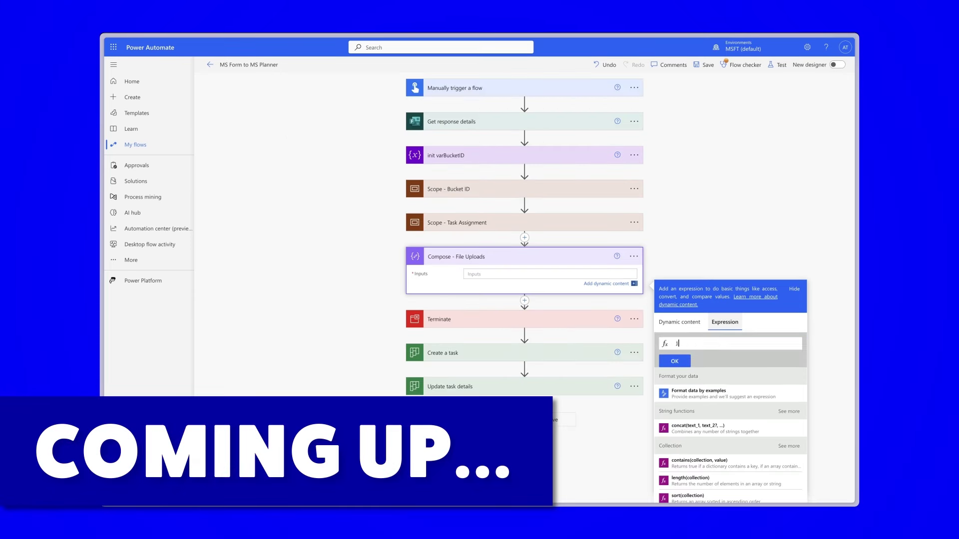
Start a json( expression in Compose - File Uploads and search the dynamic content for "suppor"
type("son(")
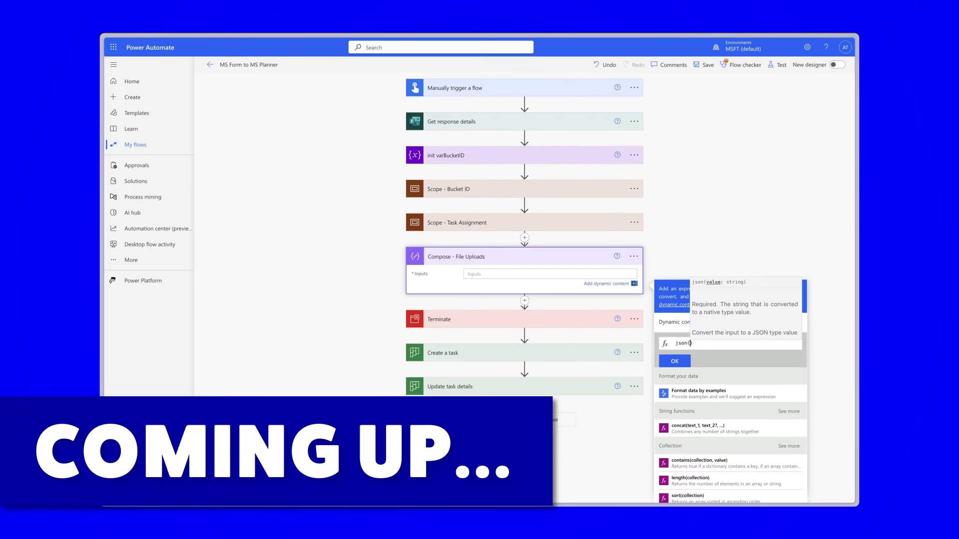
left_click(679, 322)
scroll(721, 429, "down", 5)
left_click(699, 469)
left_click(681, 354)
type("suppor")
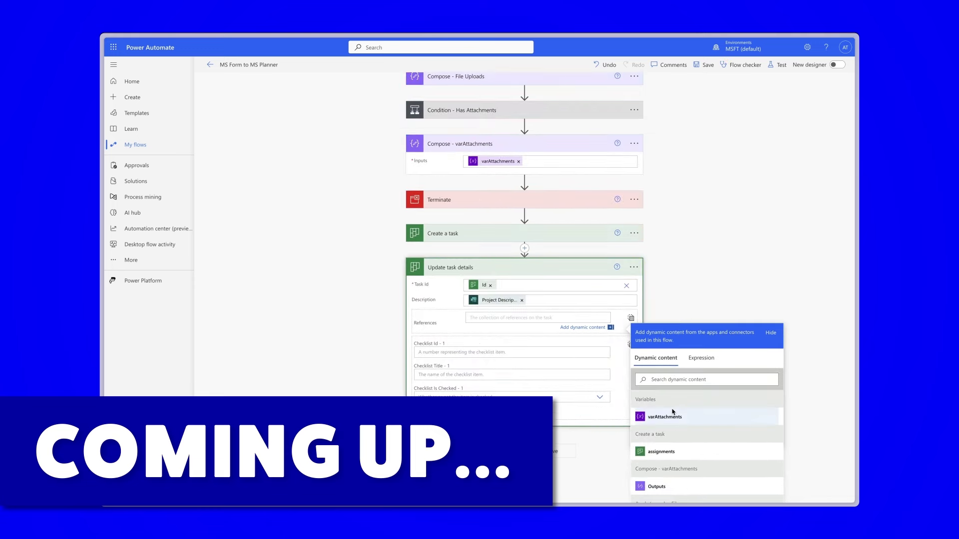
Set the References of the Update task details action to the varAttachments variable
left_click(665, 417)
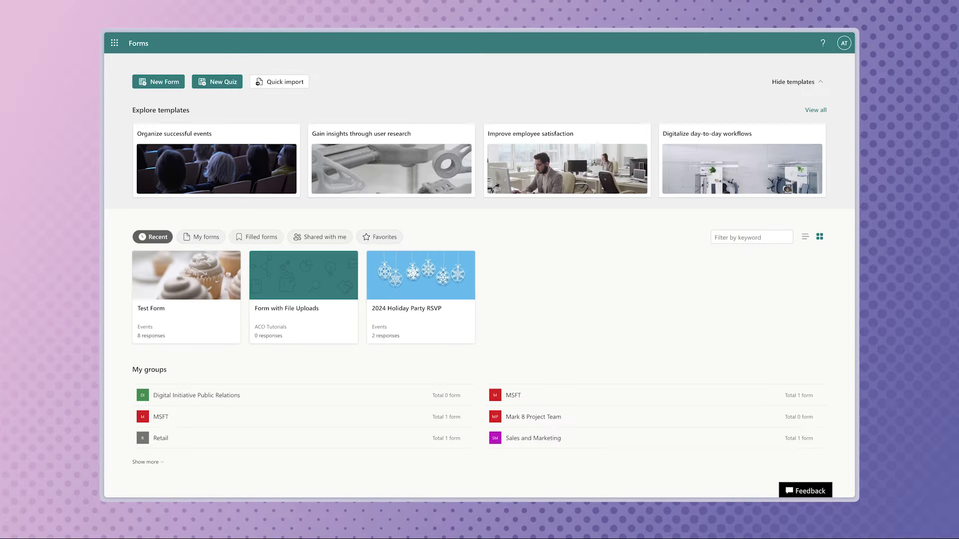
In Microsoft Forms, expand the group list, open the Power Platform Sandbox group's Project Proposal Submission form and review its questions
left_click(167, 462)
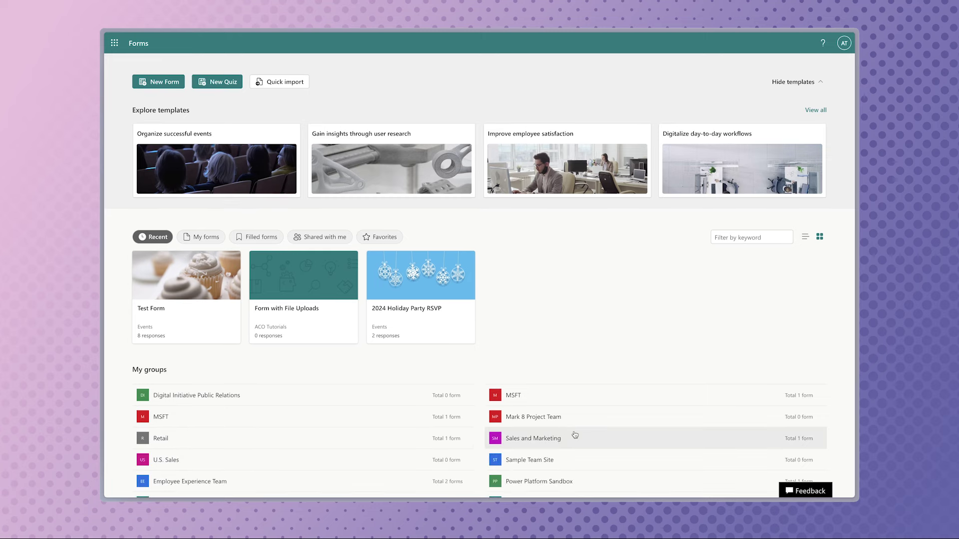
scroll(569, 429, "down", 3)
left_click(556, 382)
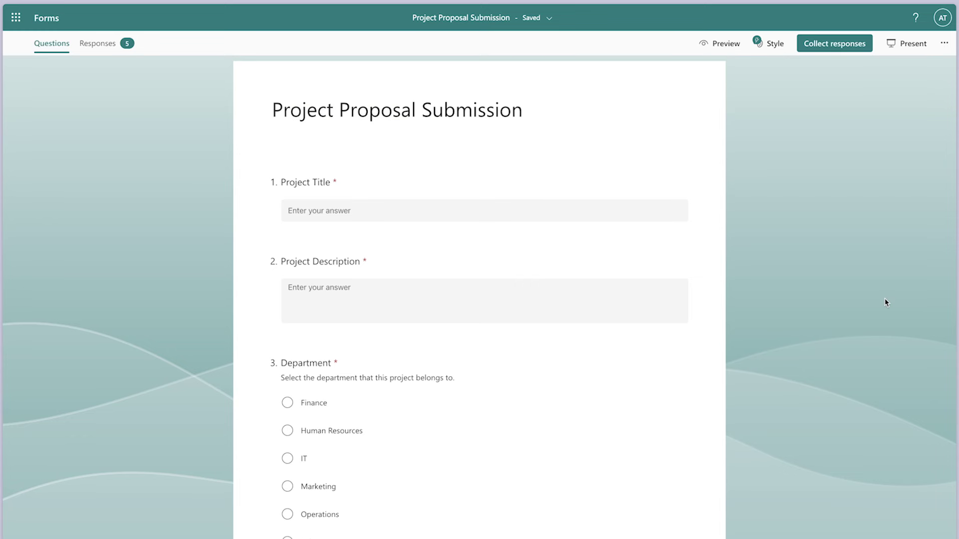
scroll(828, 298, "down", 2)
scroll(829, 303, "down", 3)
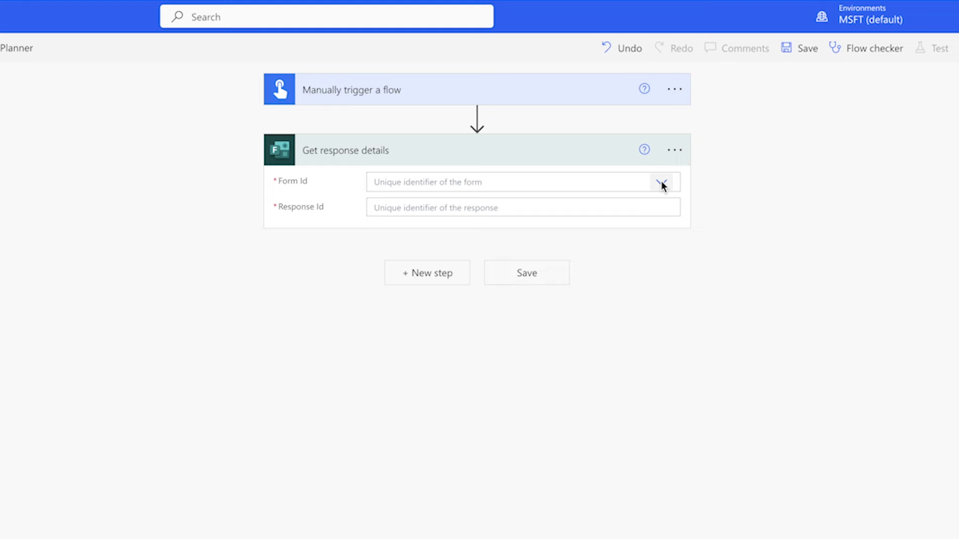
In Power Automate, give Get response details the group form's ID as a custom Form Id and set Response Id to 1
left_click(661, 183)
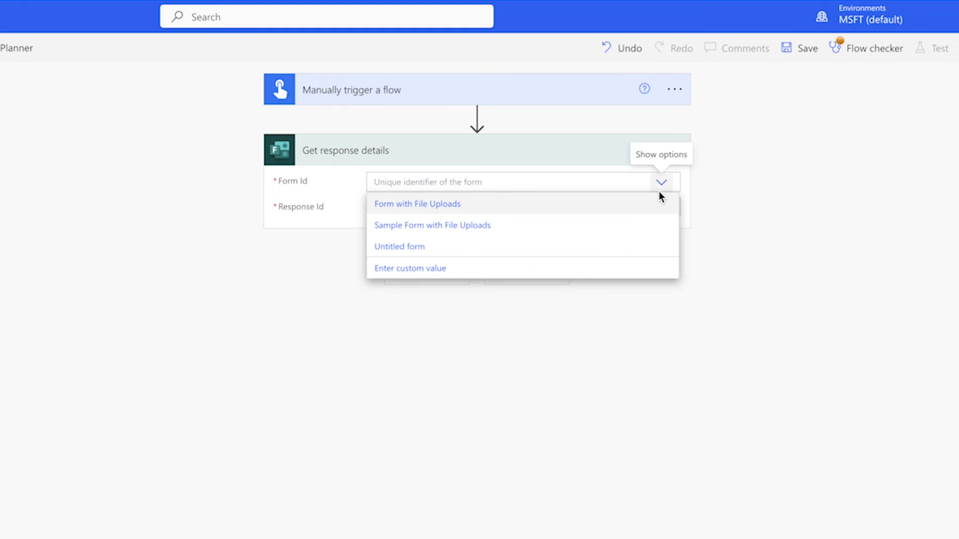
left_click(648, 247)
type("1")
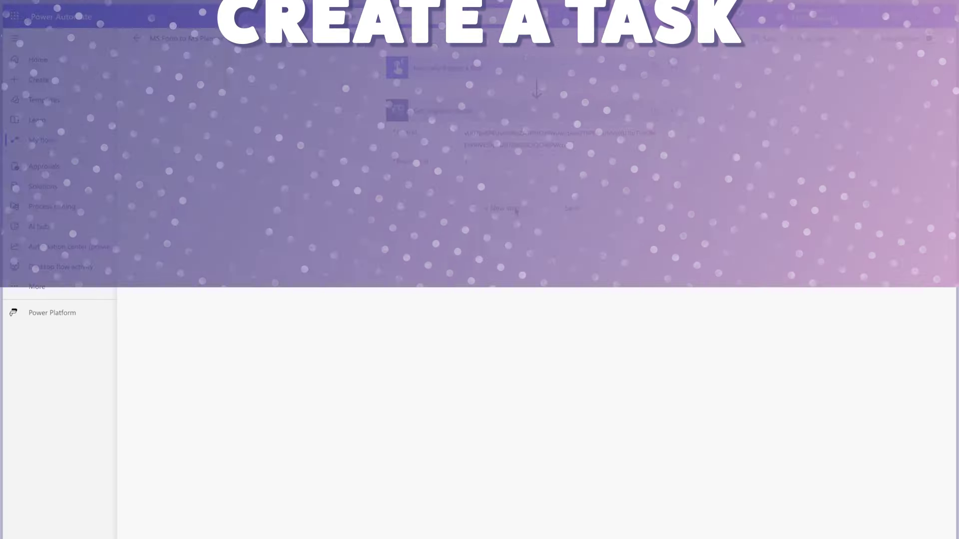
Add a Planner Create a task action after Get response details
left_click(515, 210)
type("create")
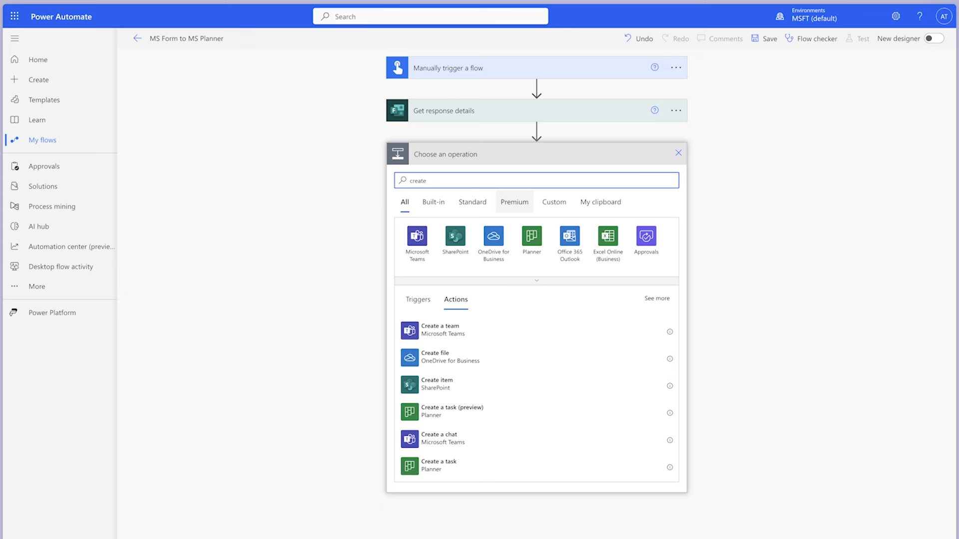
left_click(508, 463)
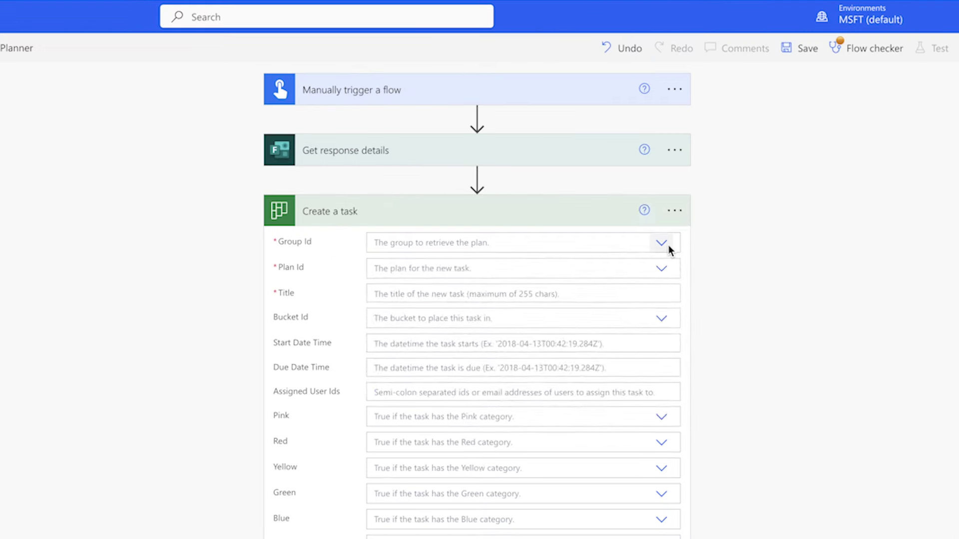
Set the new task's Group Id to Power Platform Sandbox and its Plan Id to Tasks from MS Form
left_click(671, 177)
left_click(529, 457)
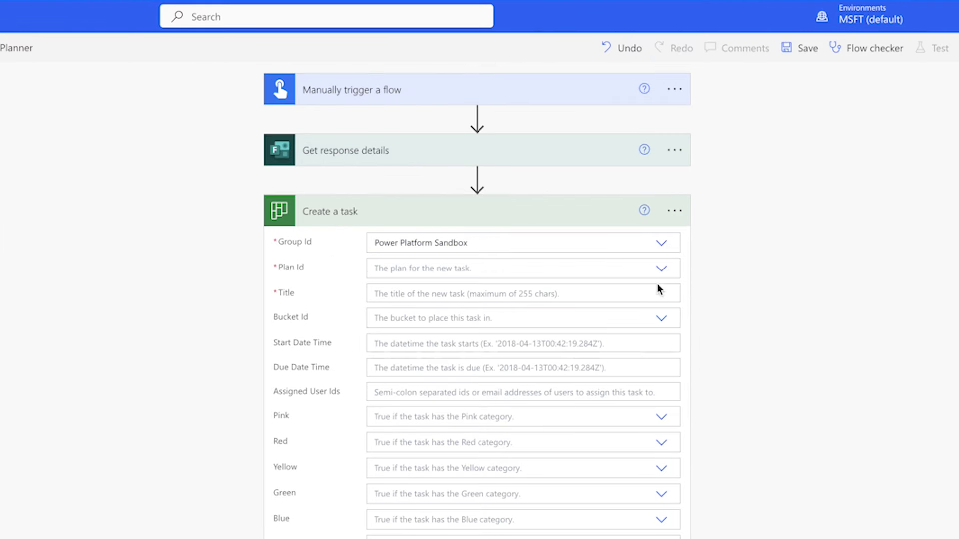
left_click(661, 270)
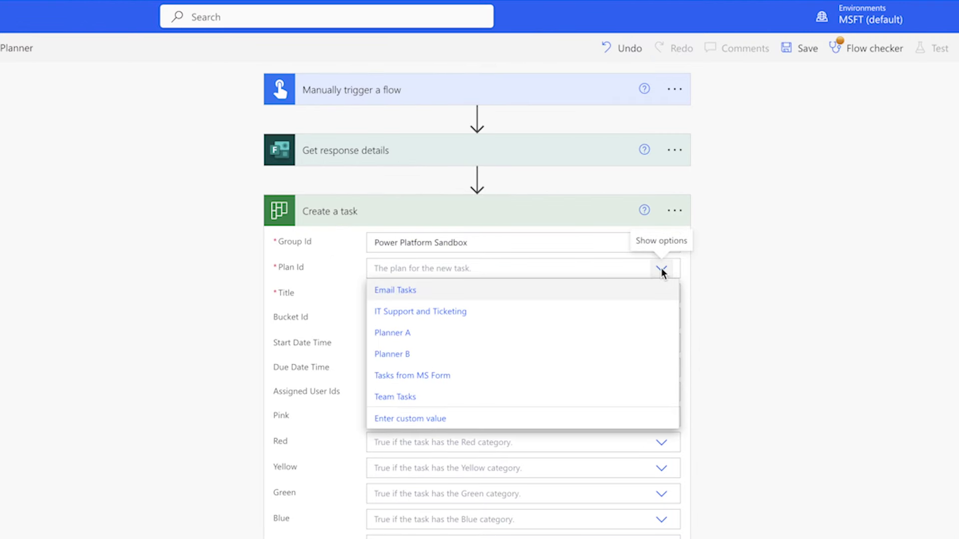
left_click(520, 378)
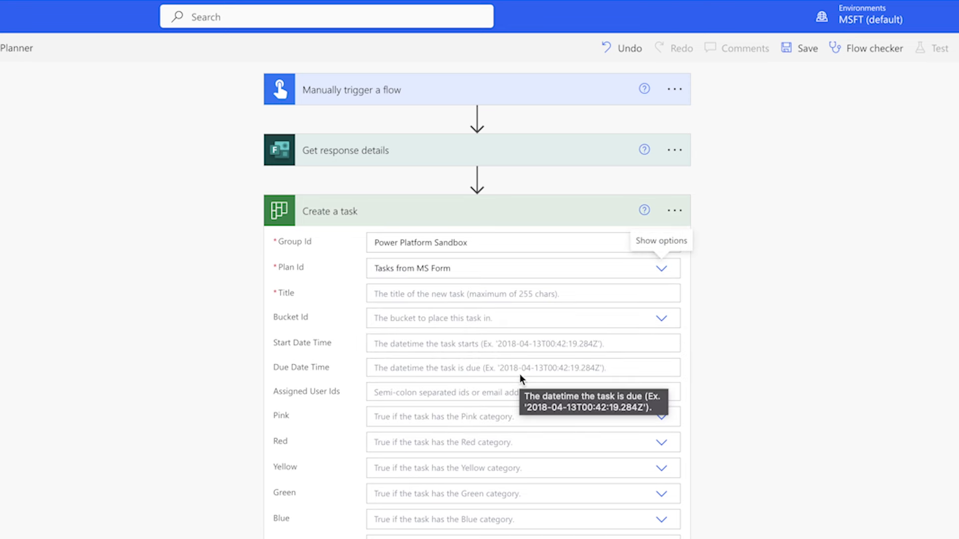
Map the task's Title to Project Title and its Due Date Time to Project Deadline from the form response
left_click(406, 299)
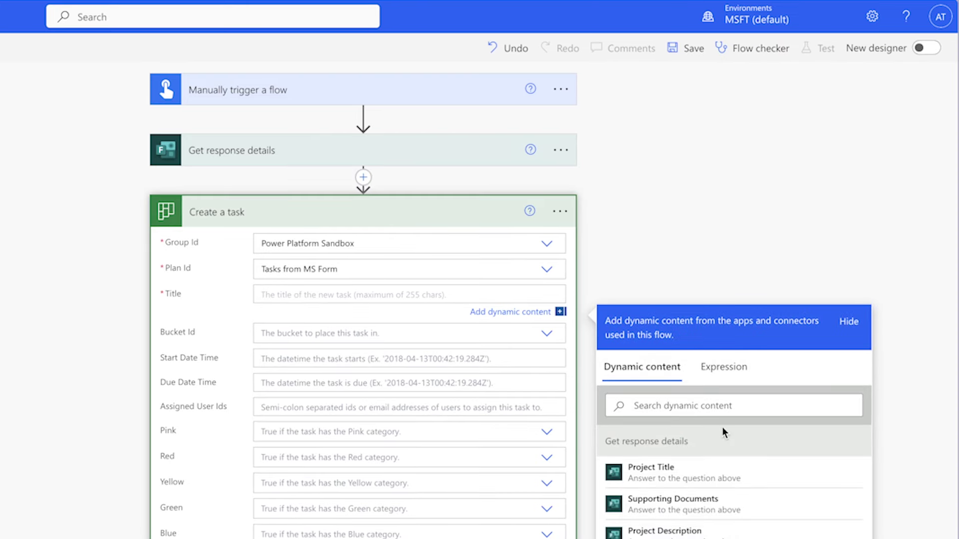
left_click(694, 469)
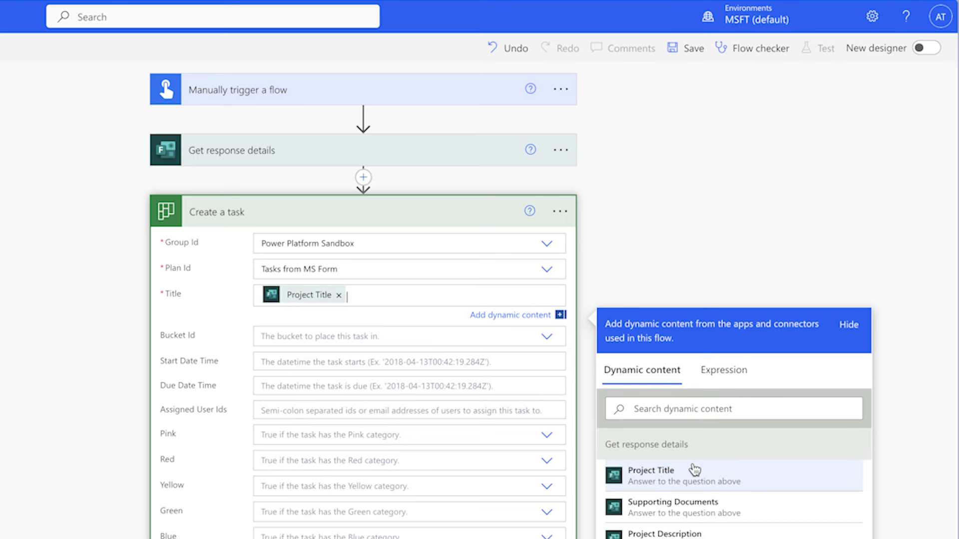
left_click(320, 386)
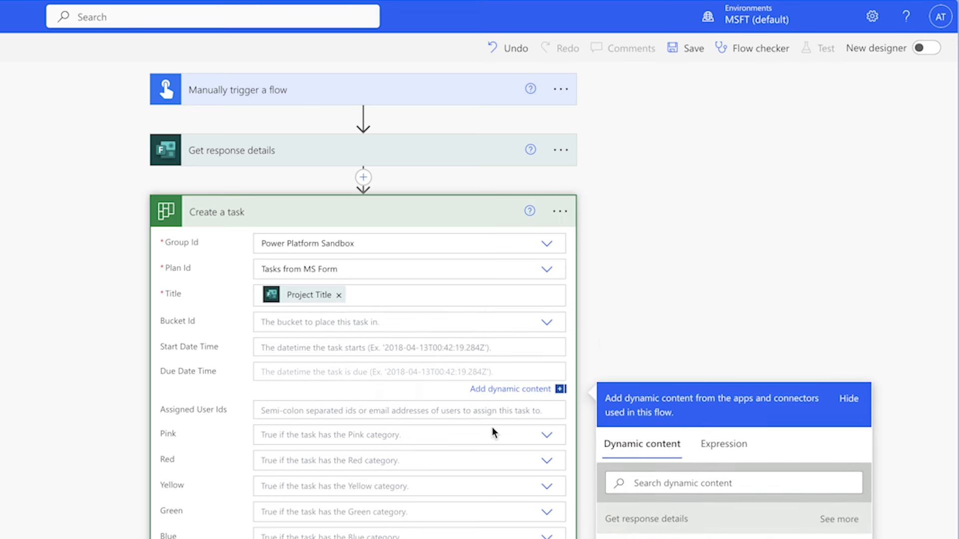
left_click(665, 484)
type("dead")
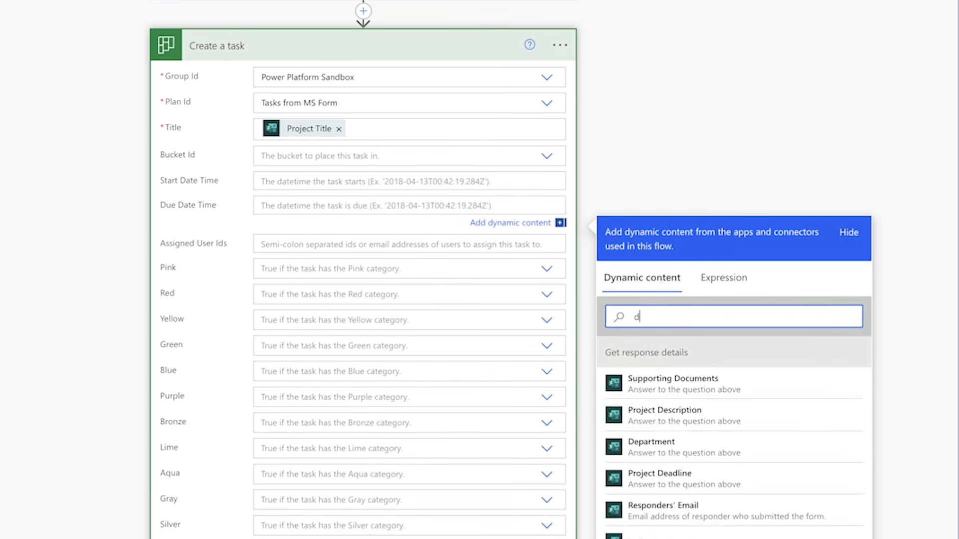
left_click(686, 380)
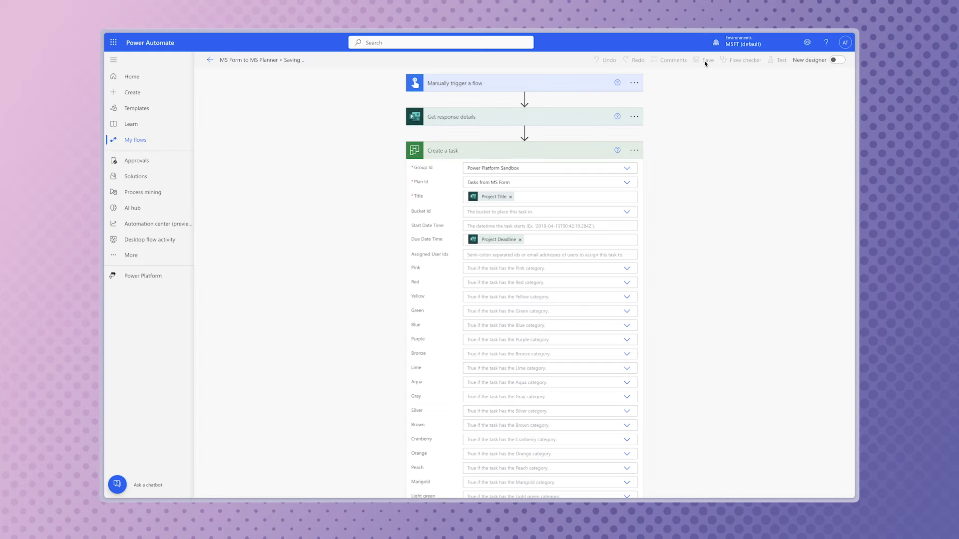
Save the flow and run a manual test of it
left_click(704, 61)
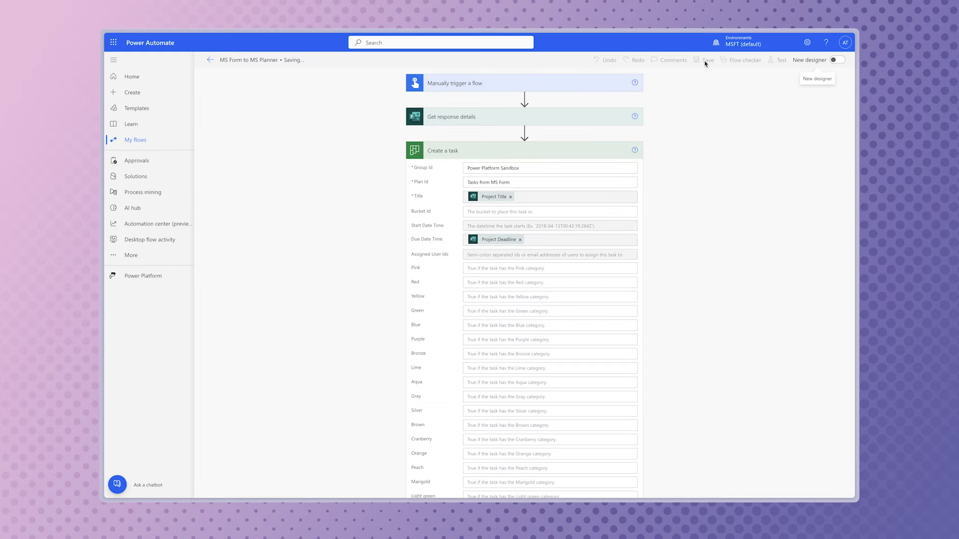
left_click(777, 60)
left_click(715, 87)
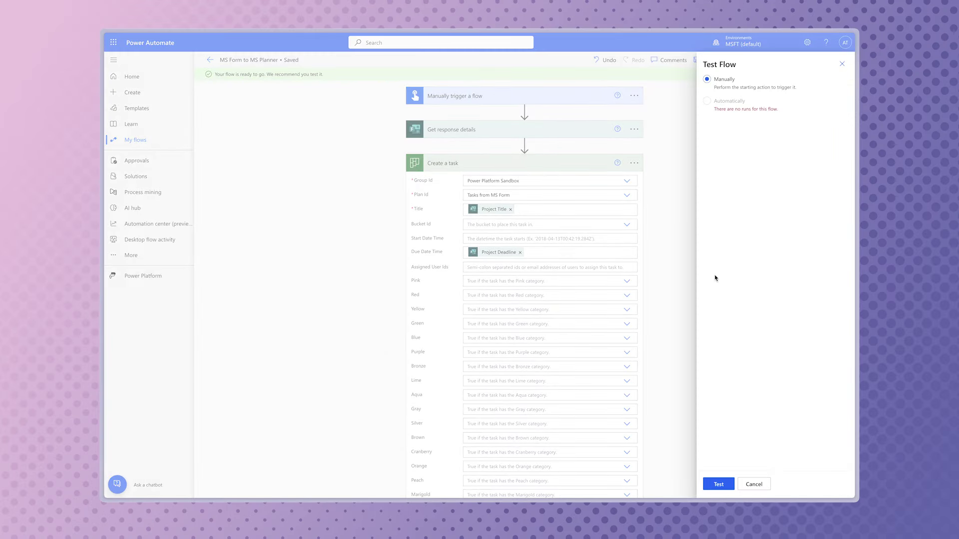
left_click(718, 483)
left_click(745, 484)
left_click(744, 483)
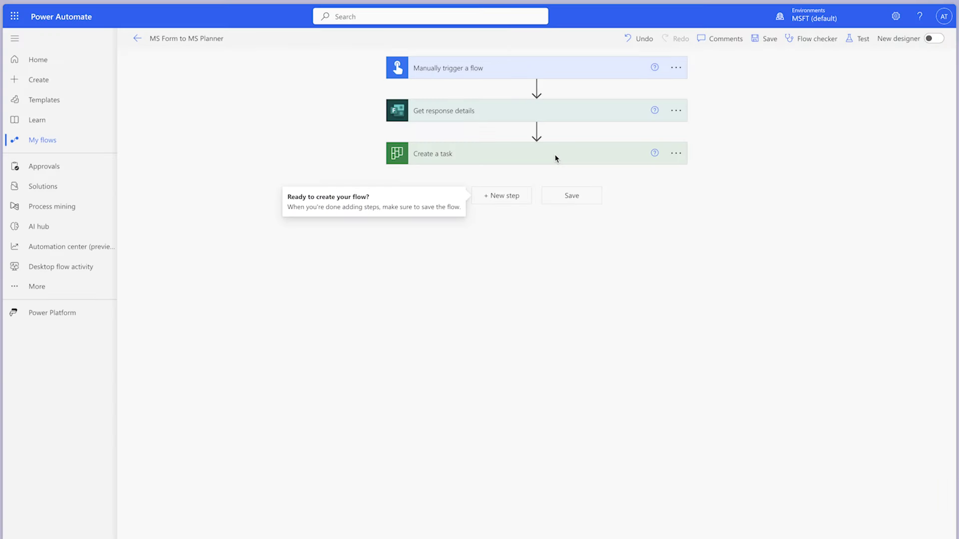
Add a Planner Update task details action after Create a task
left_click(506, 196)
type("update task")
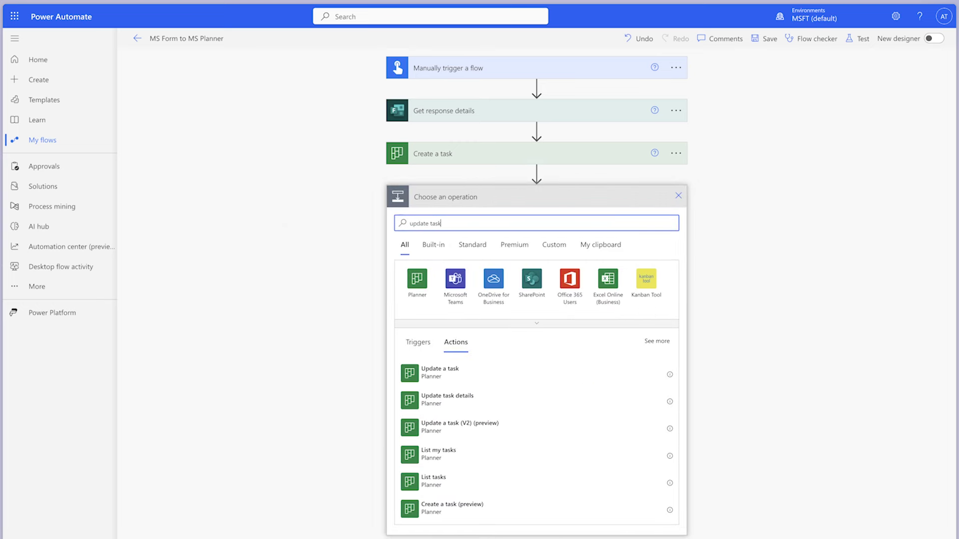
left_click(510, 403)
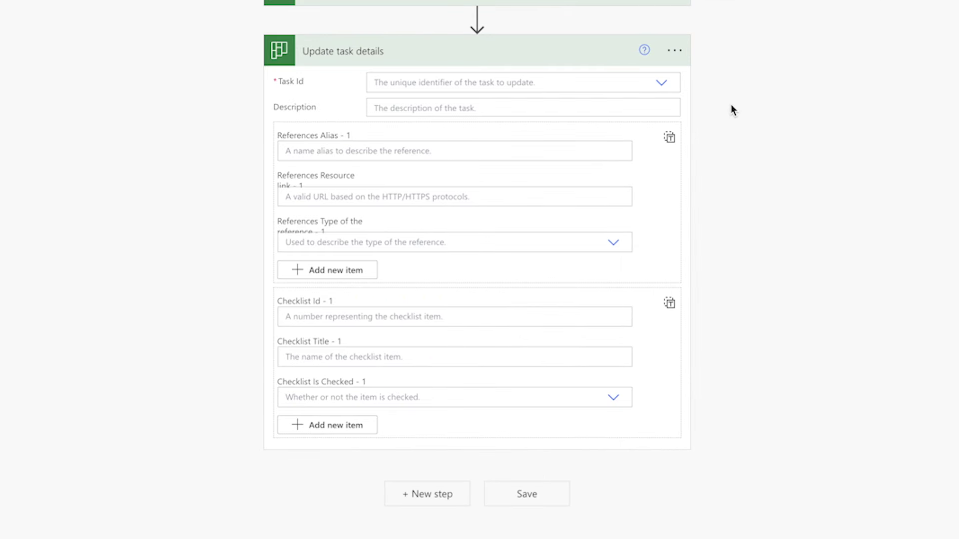
Set the Task Id of Update task details to a custom value, the Id output of Create a task
left_click(662, 85)
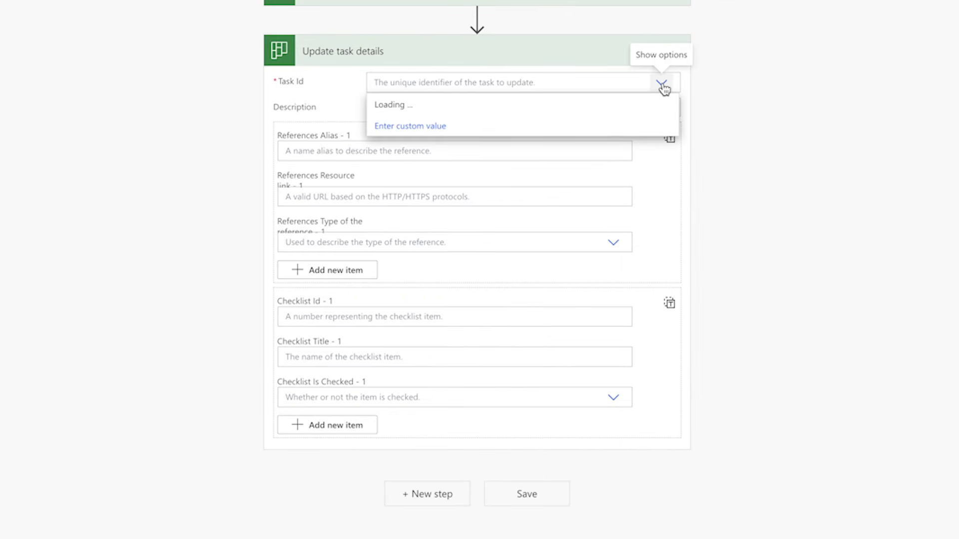
left_click(439, 126)
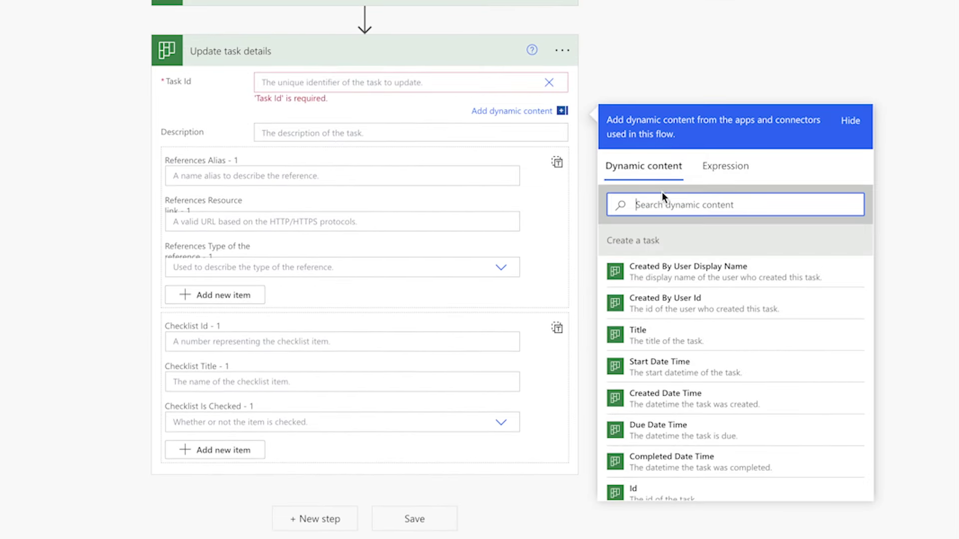
type("id")
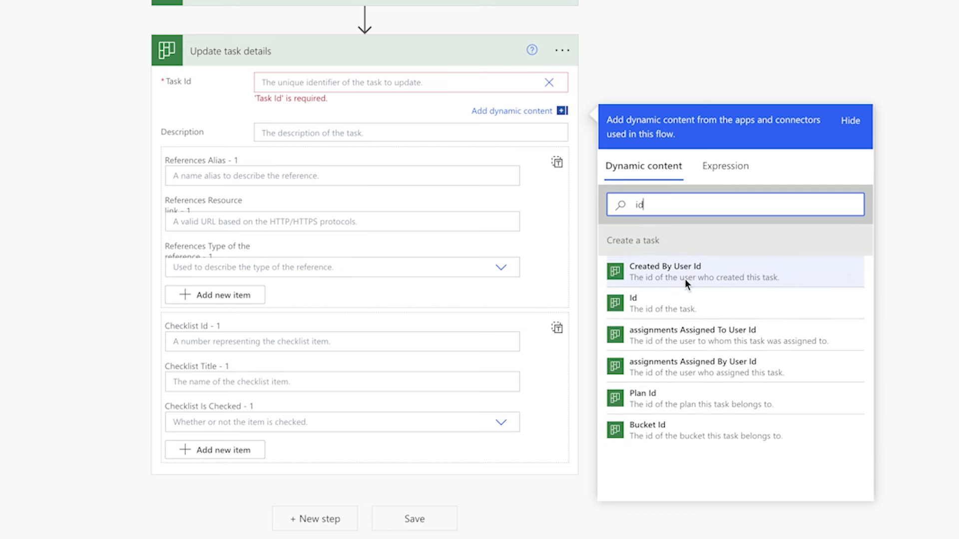
left_click(677, 294)
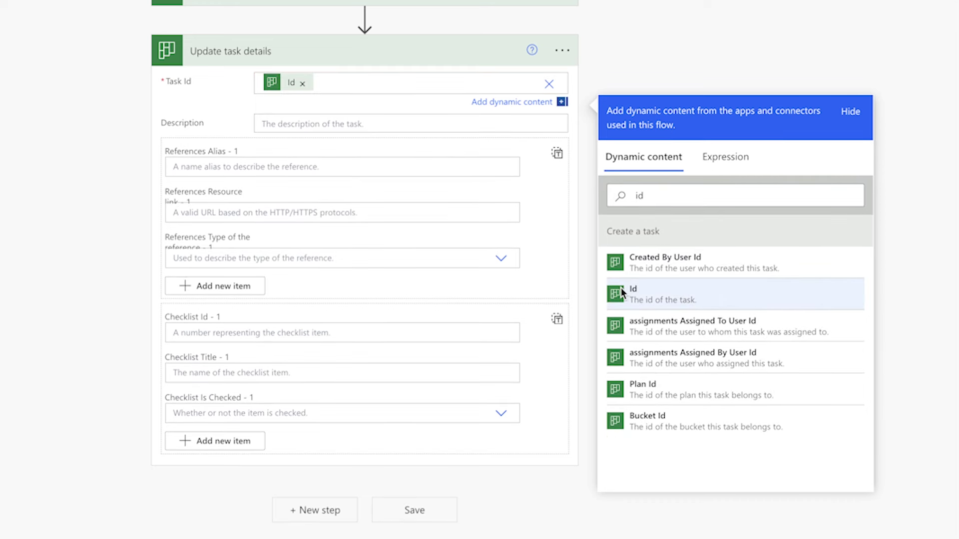
Map the Description of Update task details to Project Description from the form response
left_click(299, 126)
left_click(643, 225)
type("proj")
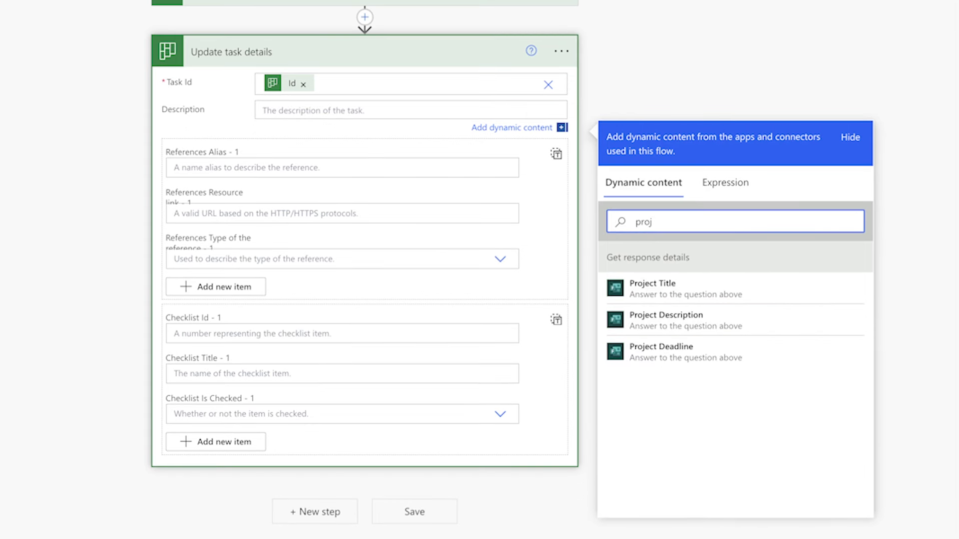
left_click(704, 321)
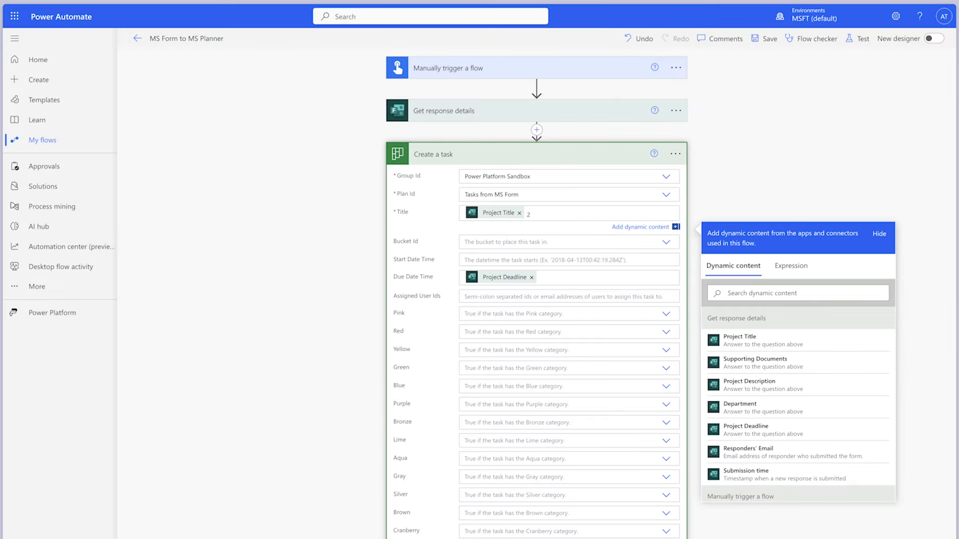
Append 2 after Project Title in the Title of the Create a task action
left_click(639, 158)
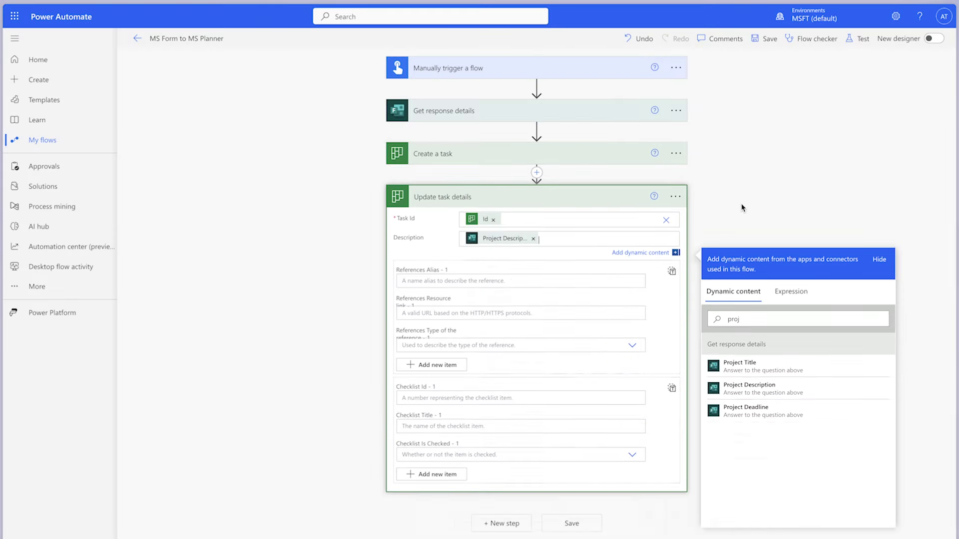
left_click(584, 159)
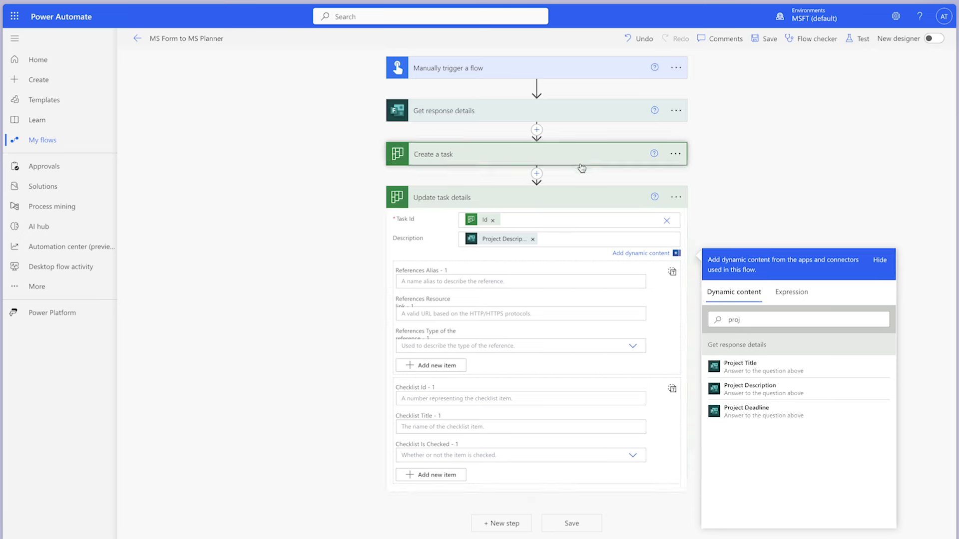
left_click(528, 214)
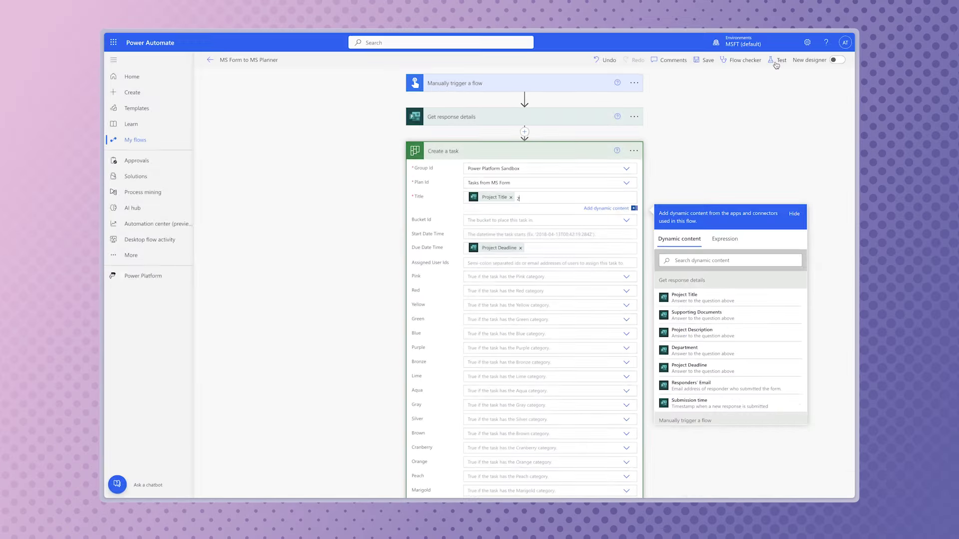
Save and manually test the flow, then open the Employee Wellness Initiative 2024 2 task in Planner
left_click(858, 38)
left_click(734, 483)
left_click(745, 484)
left_click(744, 484)
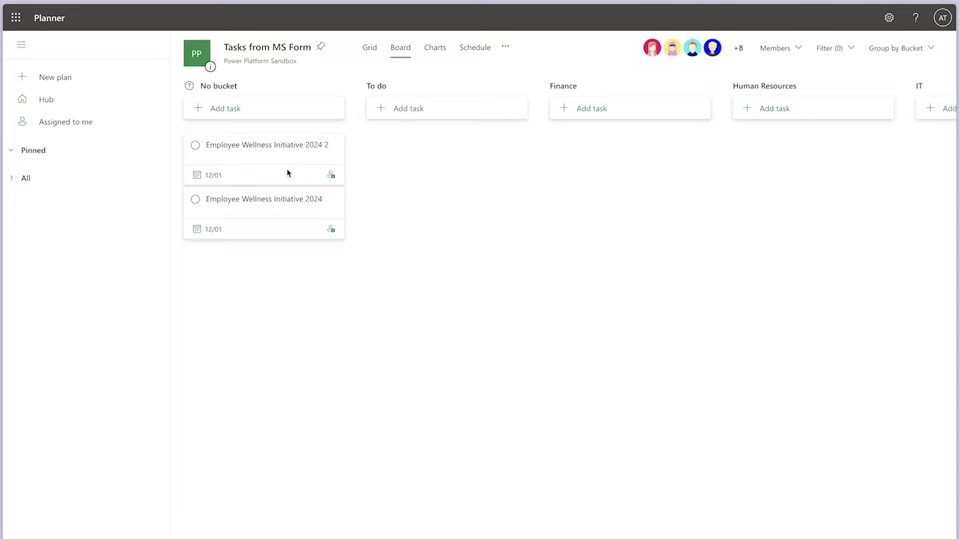
left_click(288, 167)
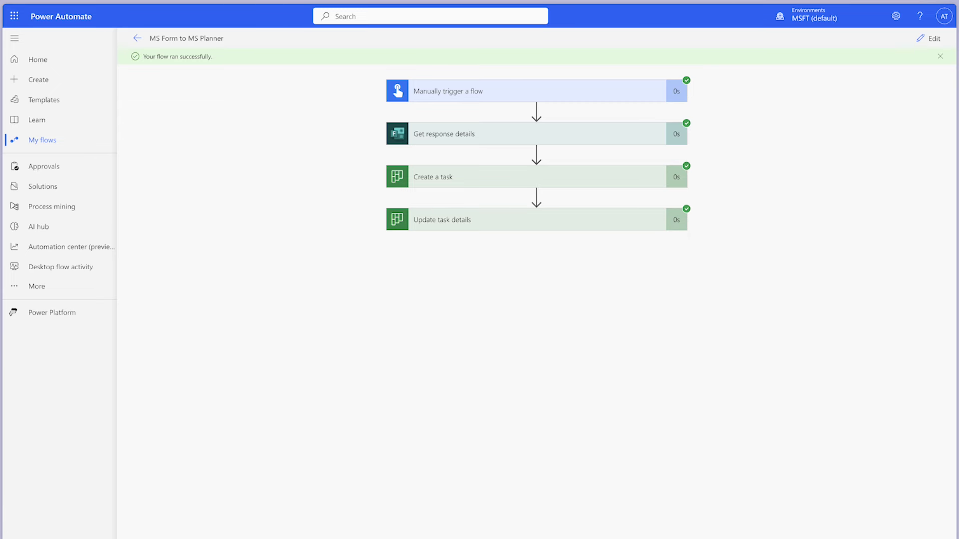
Reopen the flow for editing and insert a Planner List buckets action between Get response details and Create a task
left_click(929, 38)
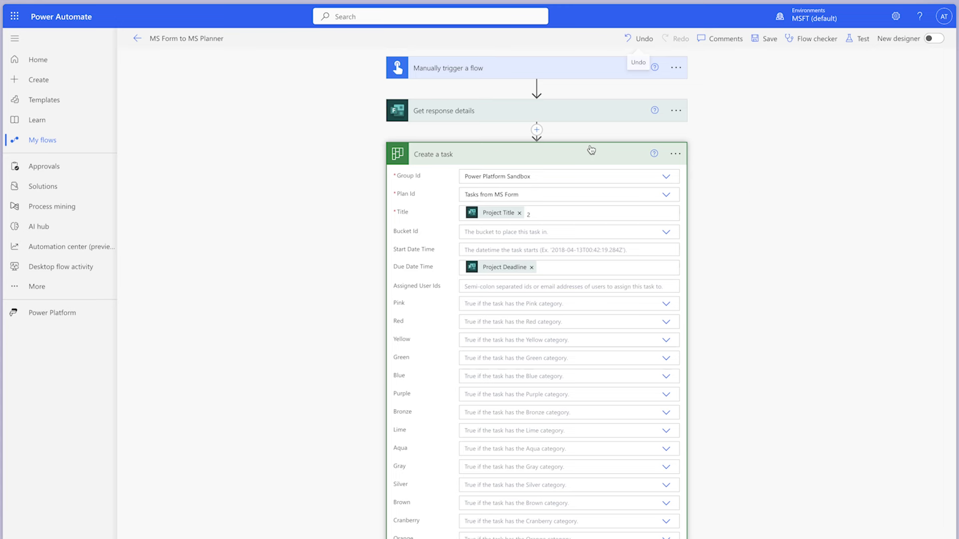
left_click(537, 132)
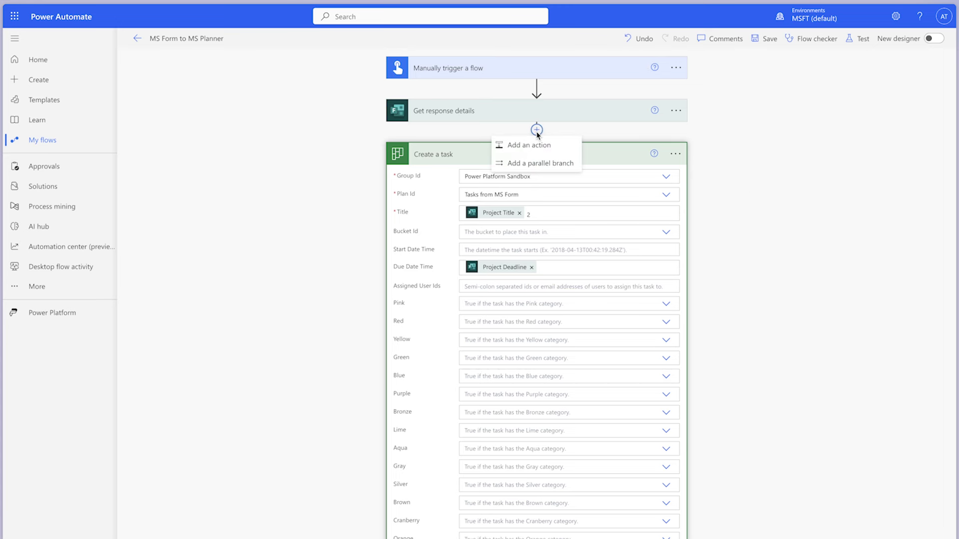
left_click(534, 143)
type("list buckets")
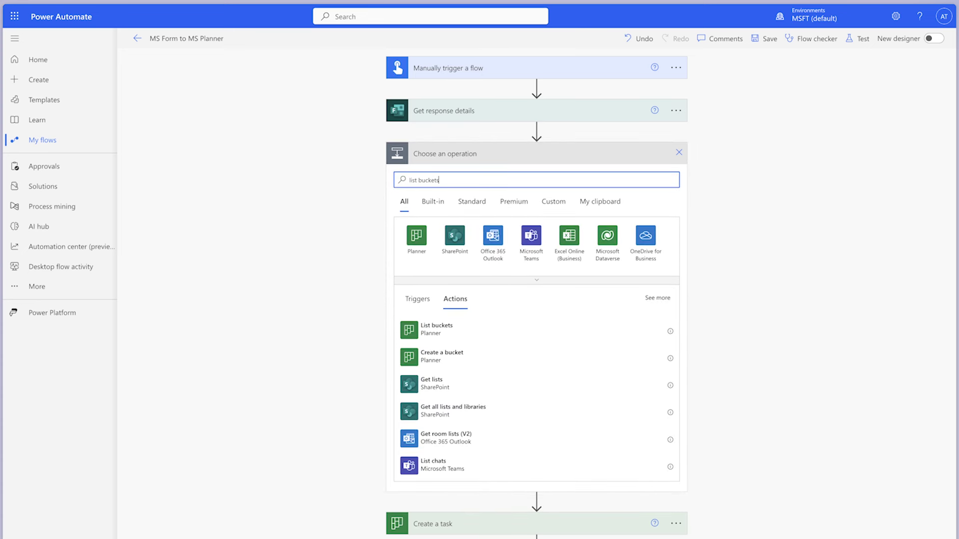
left_click(542, 330)
left_click(542, 329)
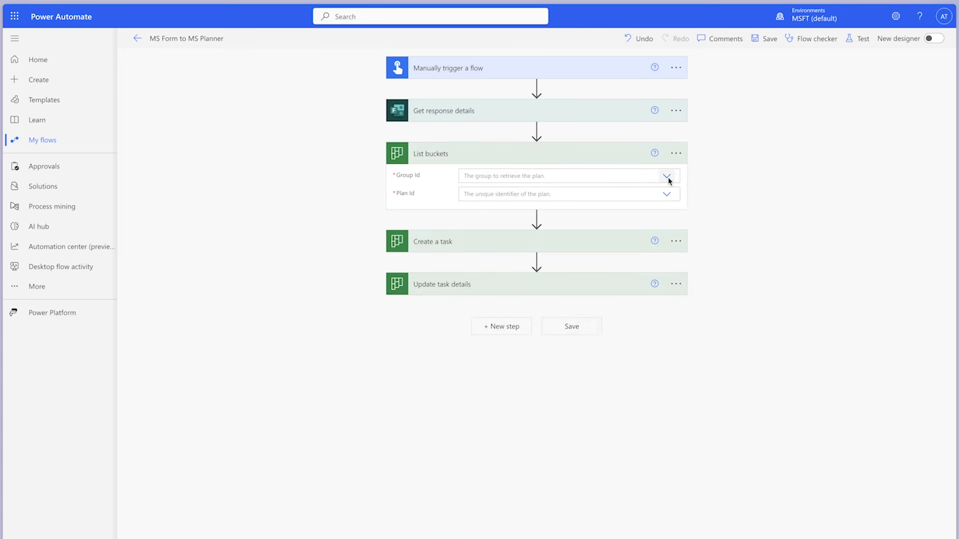
Set the List buckets Group Id to Power Platform Sandbox and its Plan Id to Tasks from MS Form
left_click(667, 177)
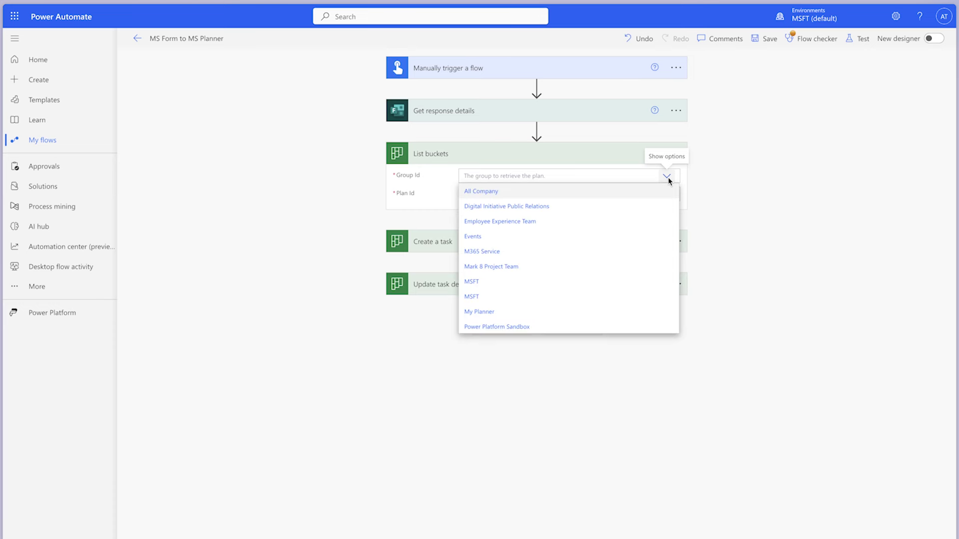
left_click(639, 325)
left_click(669, 196)
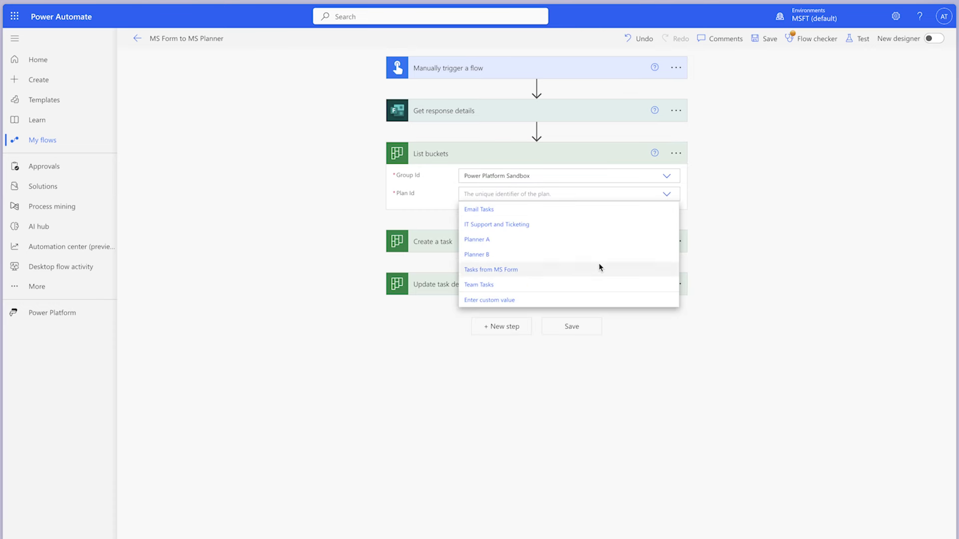
left_click(600, 266)
Insert a Terminate action after List buckets with its Status set to Succeeded
left_click(536, 220)
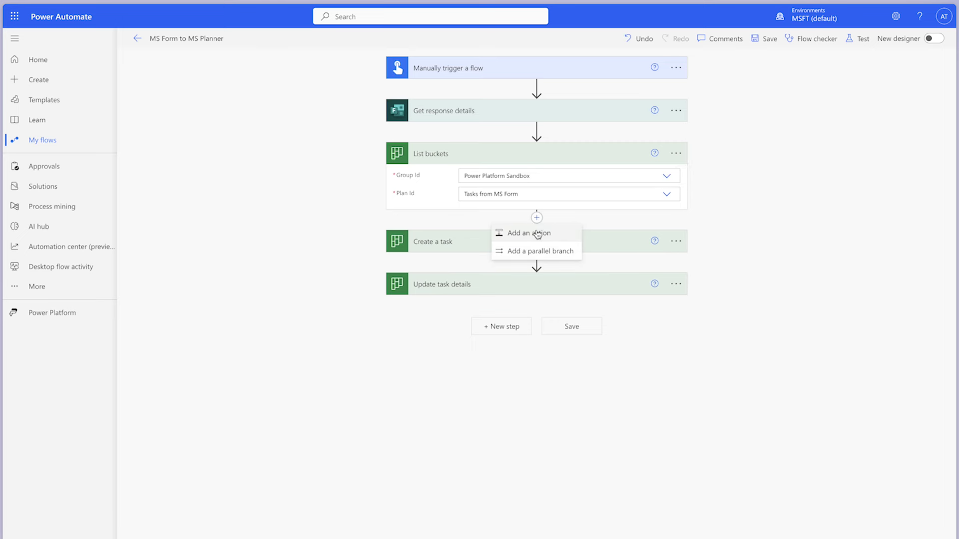
left_click(537, 231)
type("terminate")
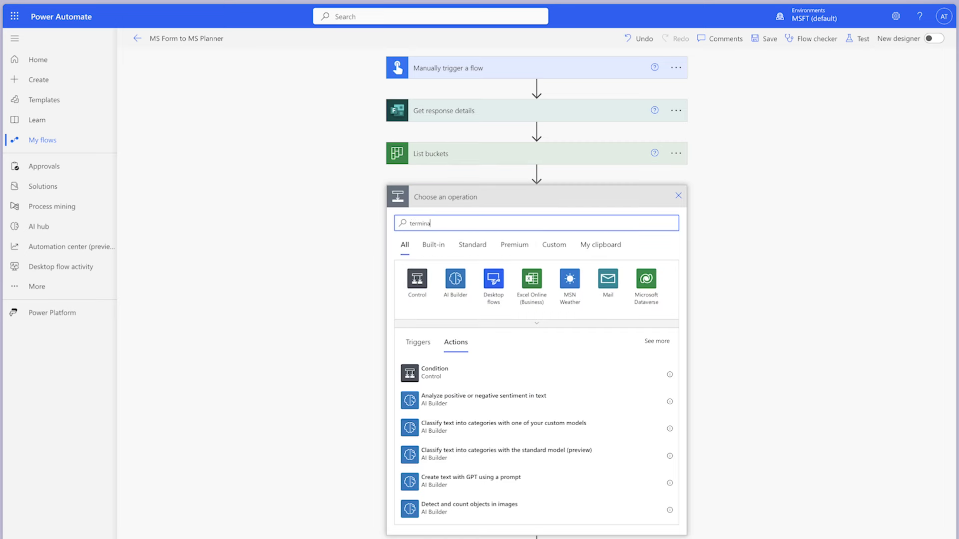
left_click(577, 373)
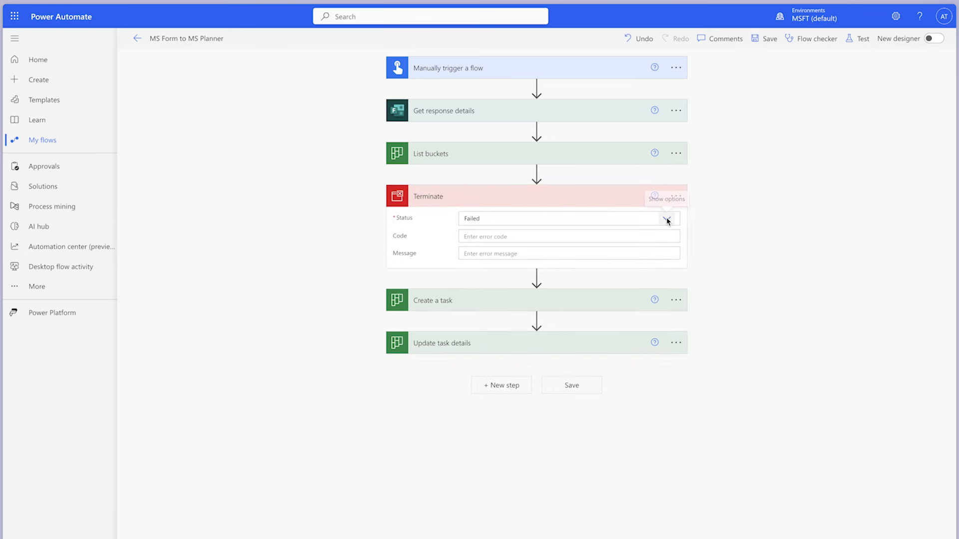
left_click(667, 220)
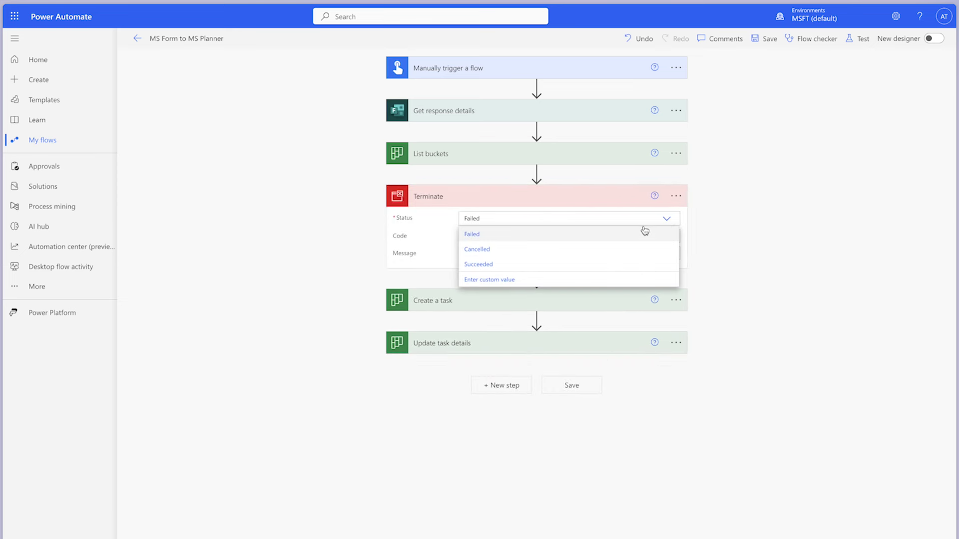
left_click(586, 264)
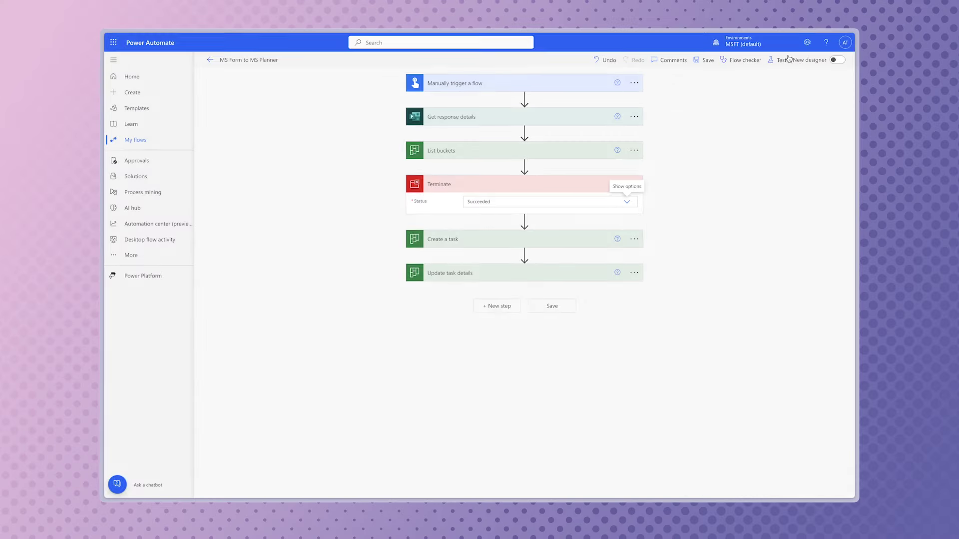
Save the flow with the Terminate action and run it as a manual test
left_click(858, 38)
left_click(725, 484)
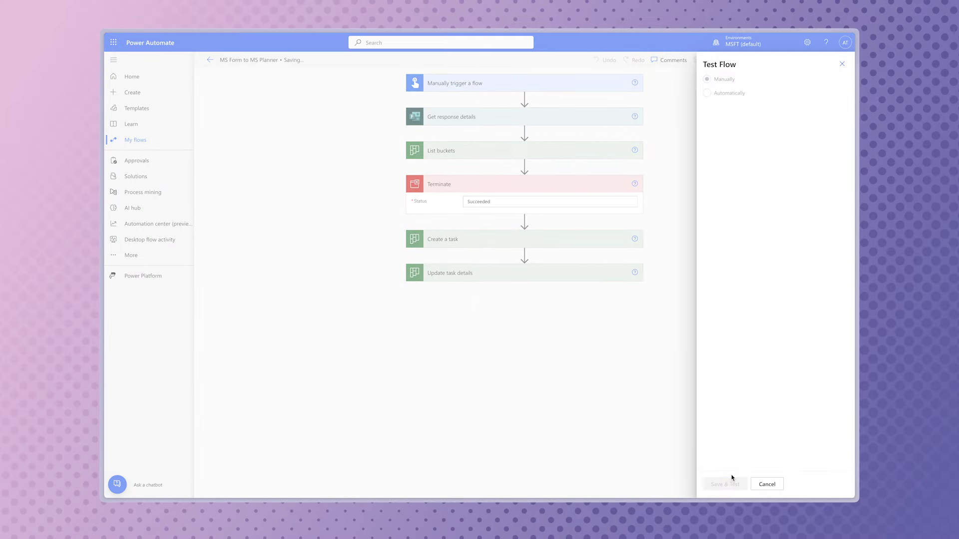
left_click(730, 482)
left_click(743, 484)
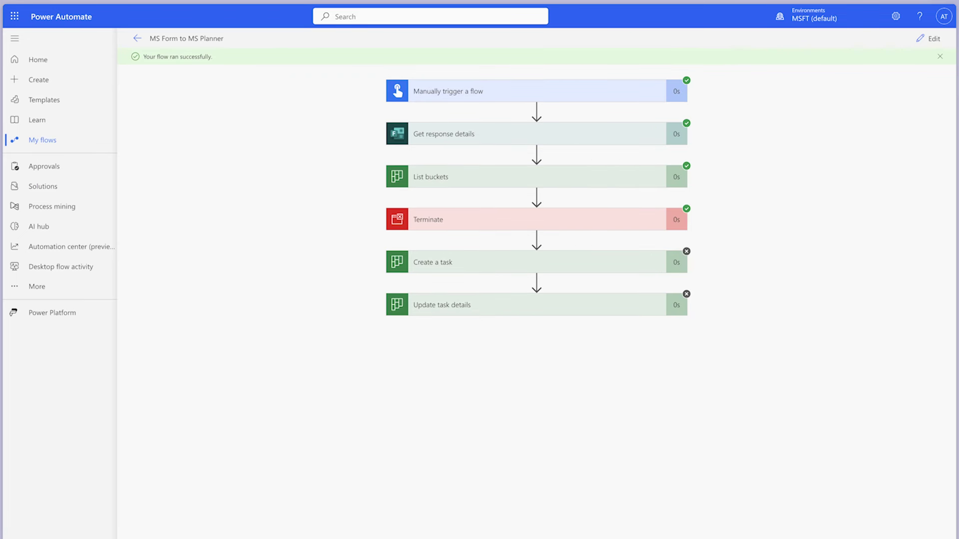
Examine the bucket names and ids in the List buckets outputs of the test run
left_click(615, 183)
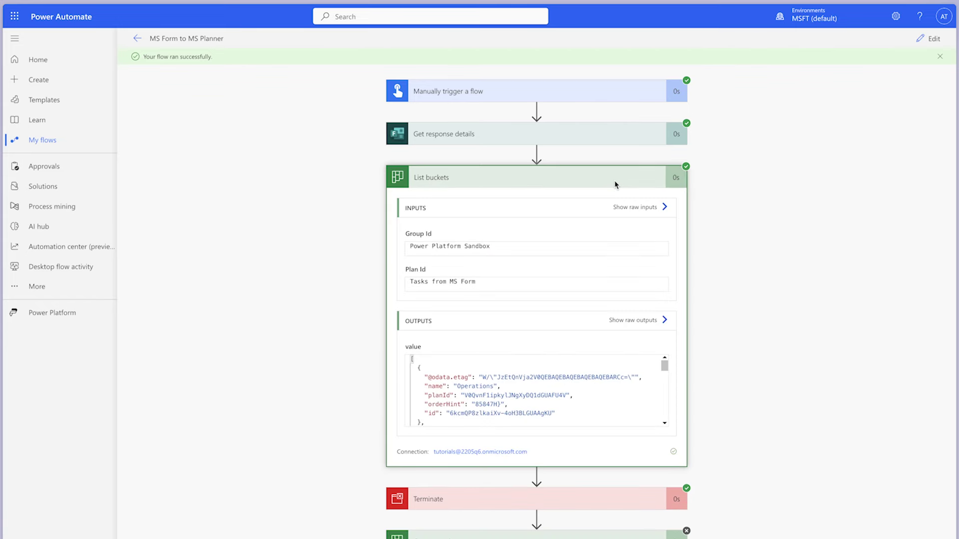
scroll(566, 371, "down", 5)
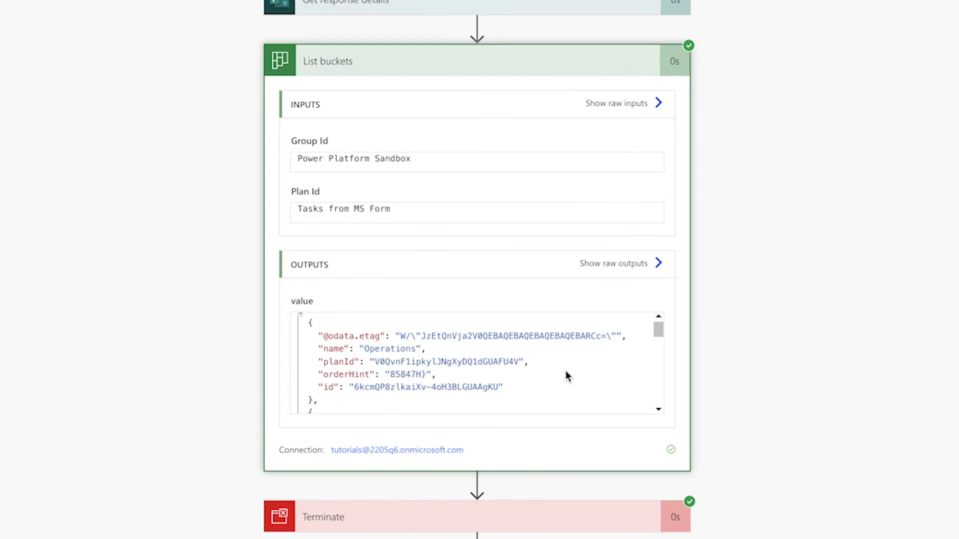
scroll(565, 375, "down", 5)
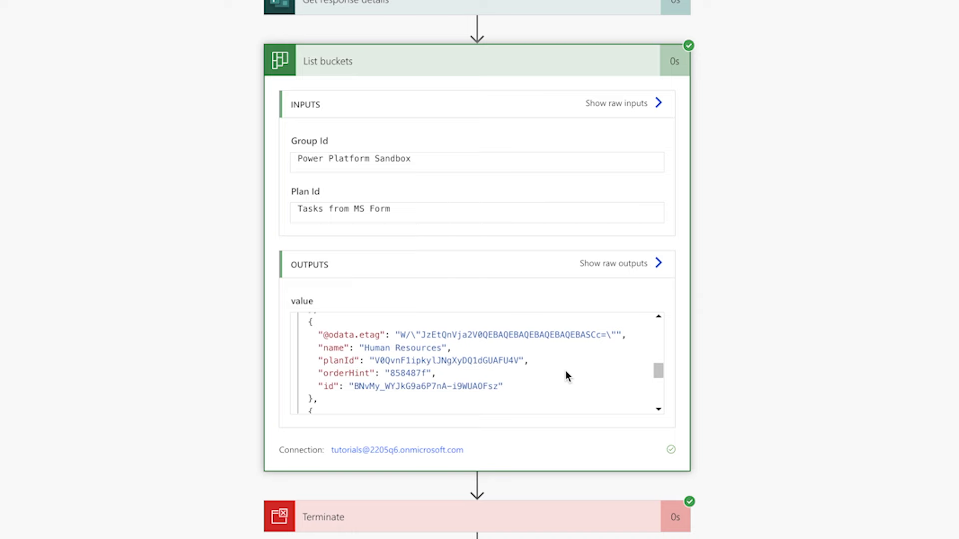
Return to editing, insert a Filter array action between List buckets and Terminate, and rename it Filter array - Buckets
left_click(872, 37)
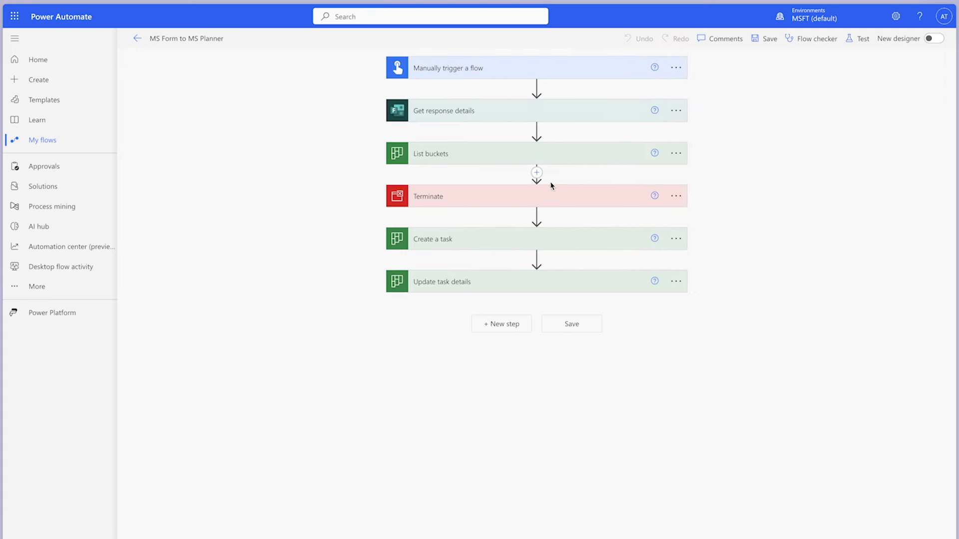
left_click(537, 173)
left_click(524, 186)
type("filter array")
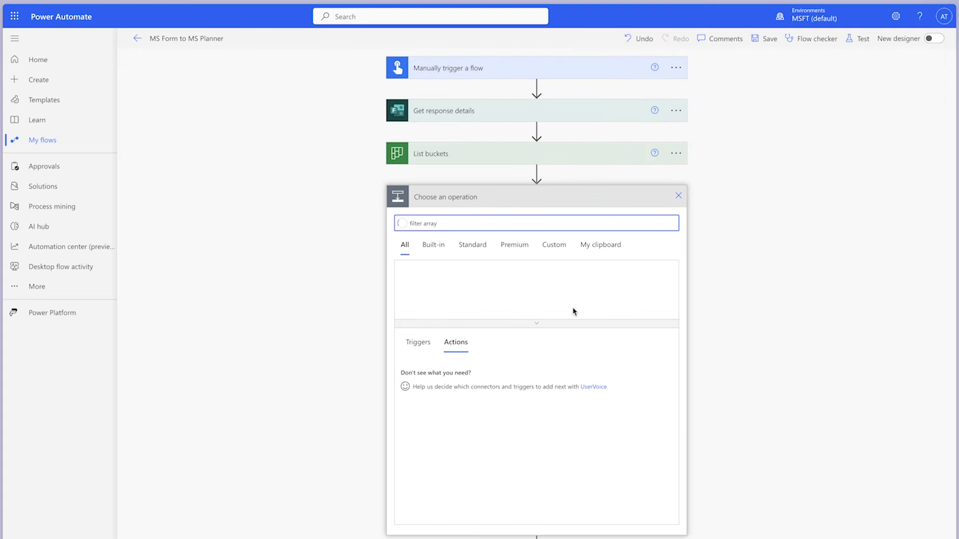
left_click(551, 376)
type("- Buckets")
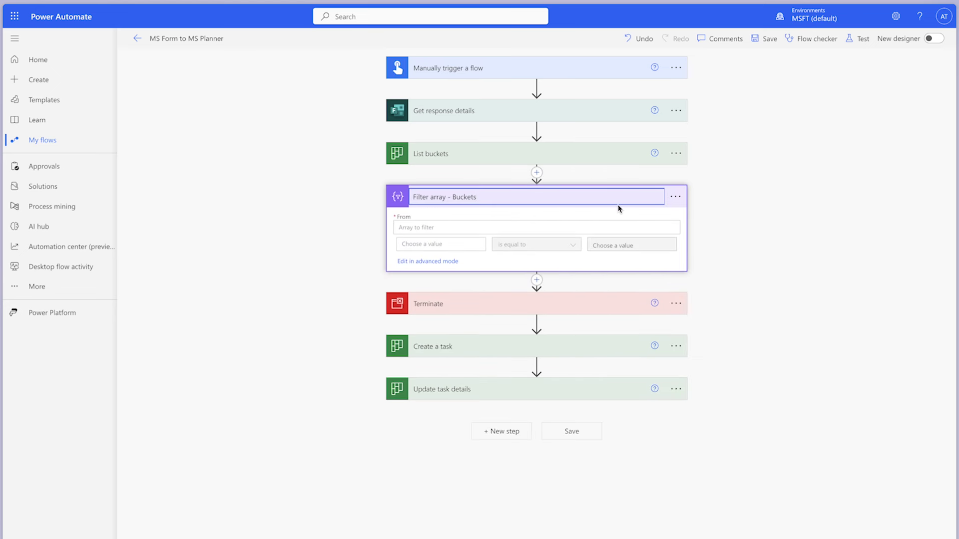
Filter the List buckets value output to items whose value Name is equal to Department from the form response
left_click(574, 227)
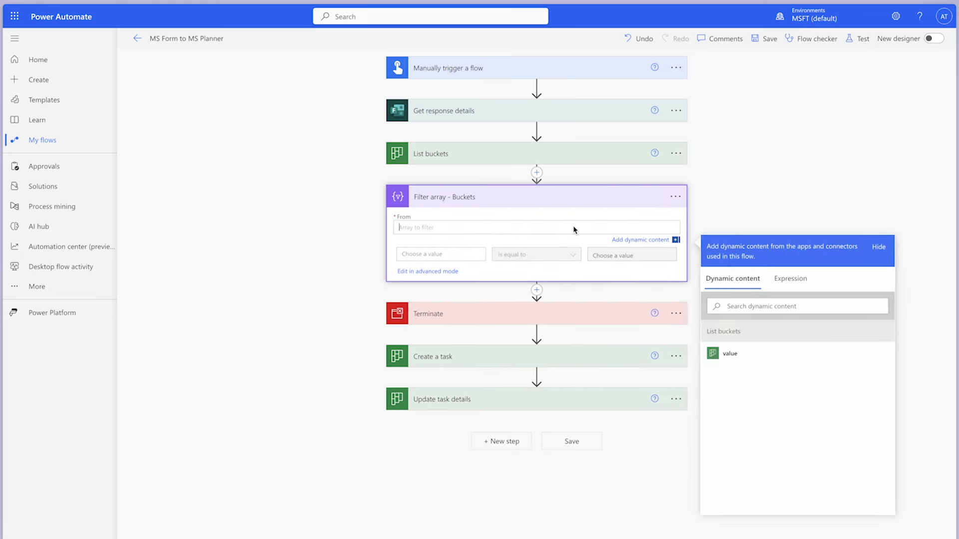
left_click(738, 354)
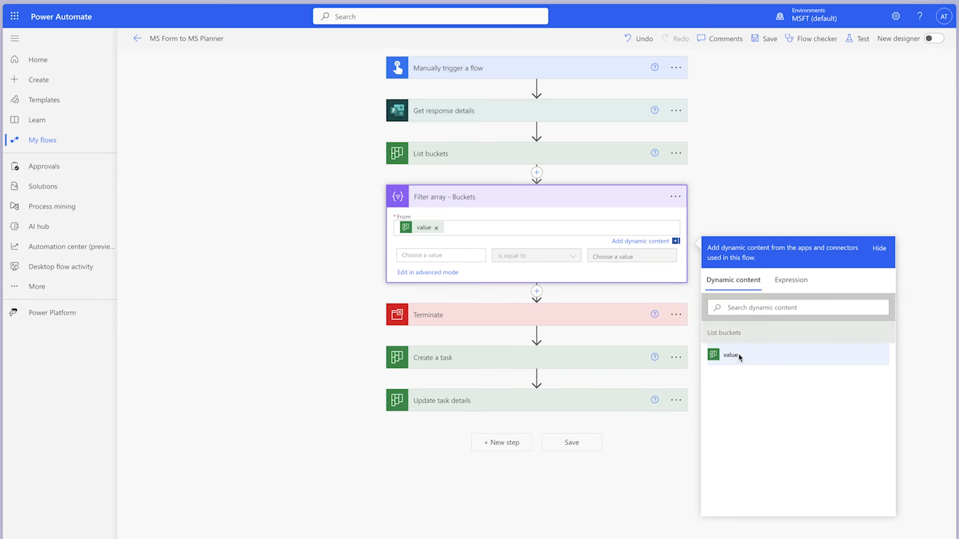
left_click(464, 256)
left_click(620, 369)
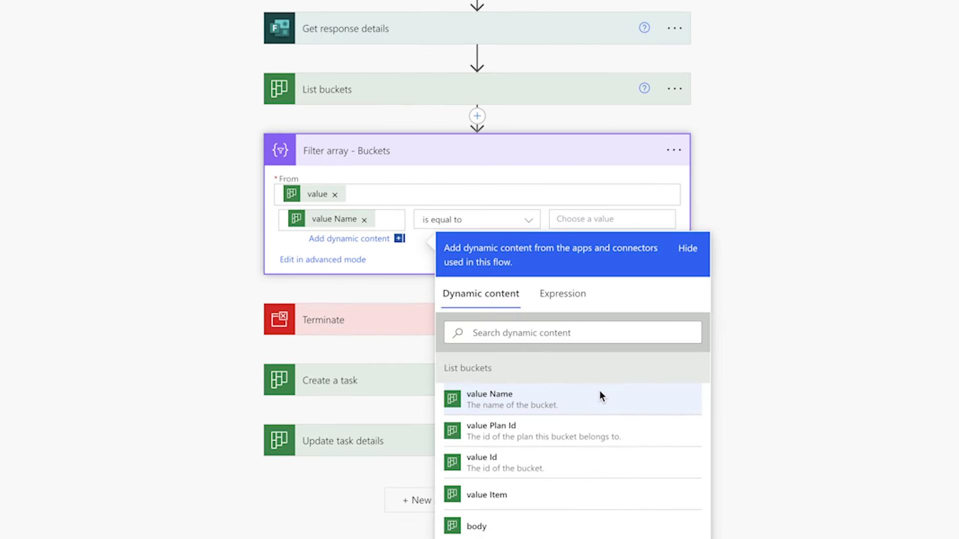
left_click(607, 218)
left_click(693, 334)
type("depar")
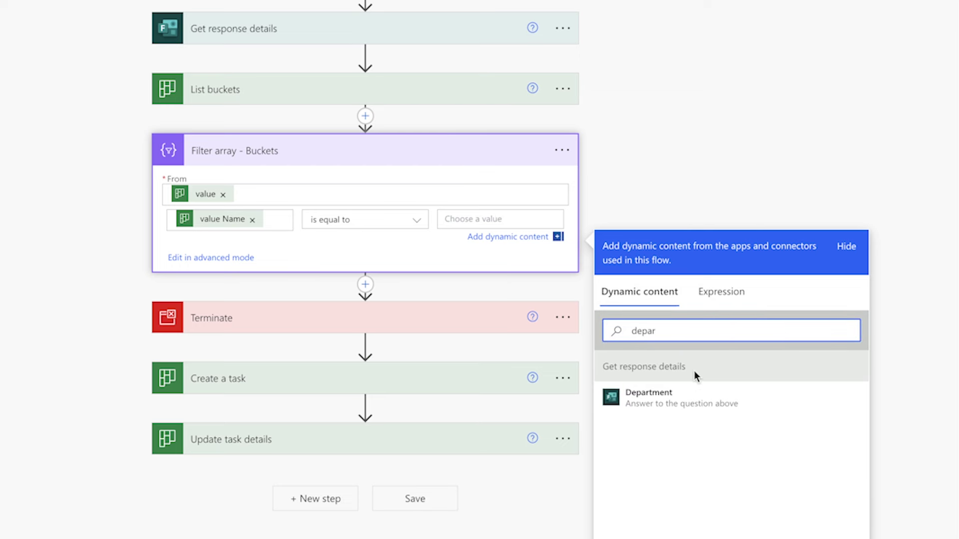
left_click(696, 389)
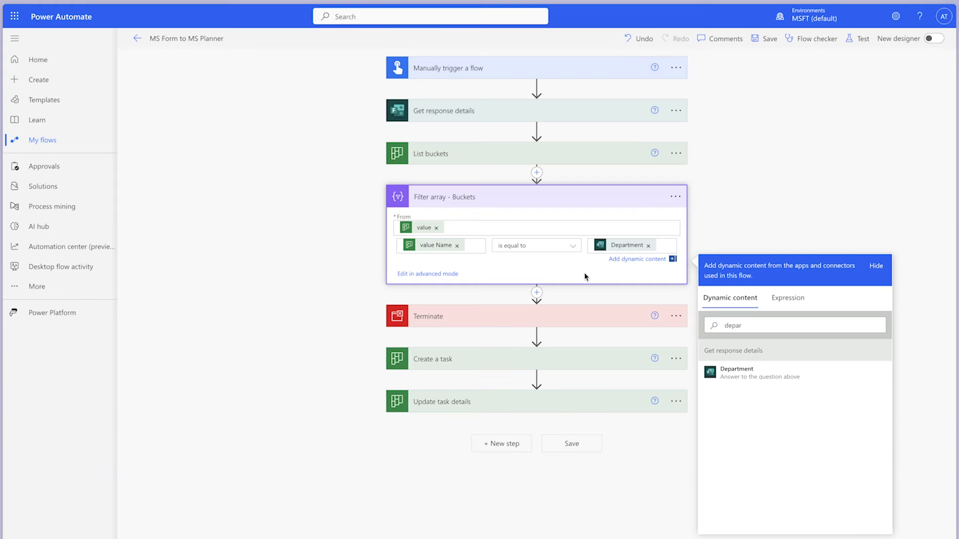
Insert a Compose action between Filter array - Buckets and Terminate, and rename it Compose - Bucket Count
left_click(536, 293)
left_click(540, 301)
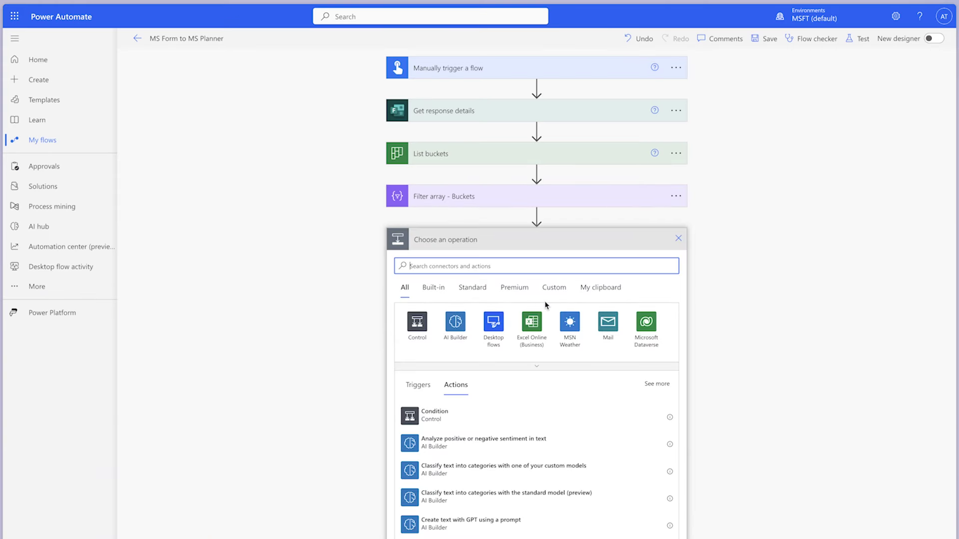
type("Compose")
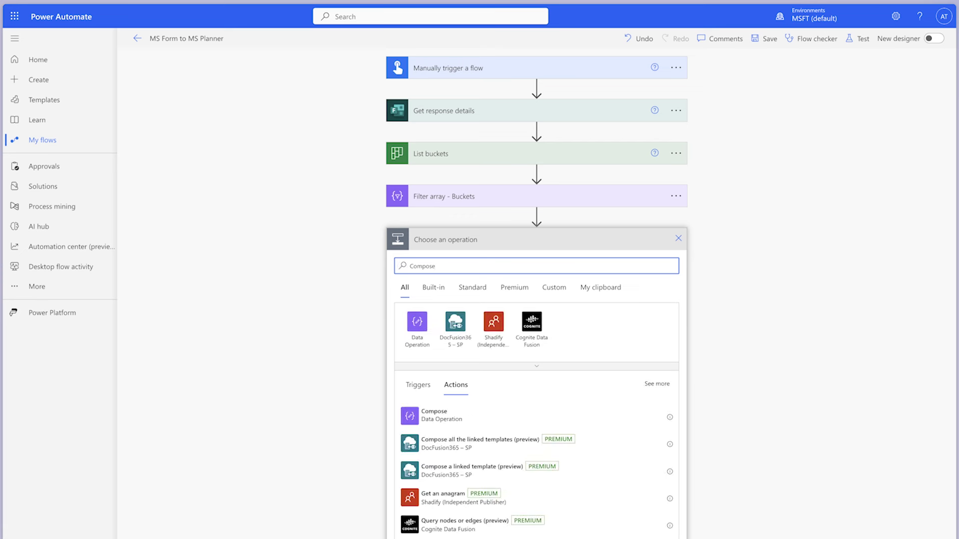
left_click(534, 416)
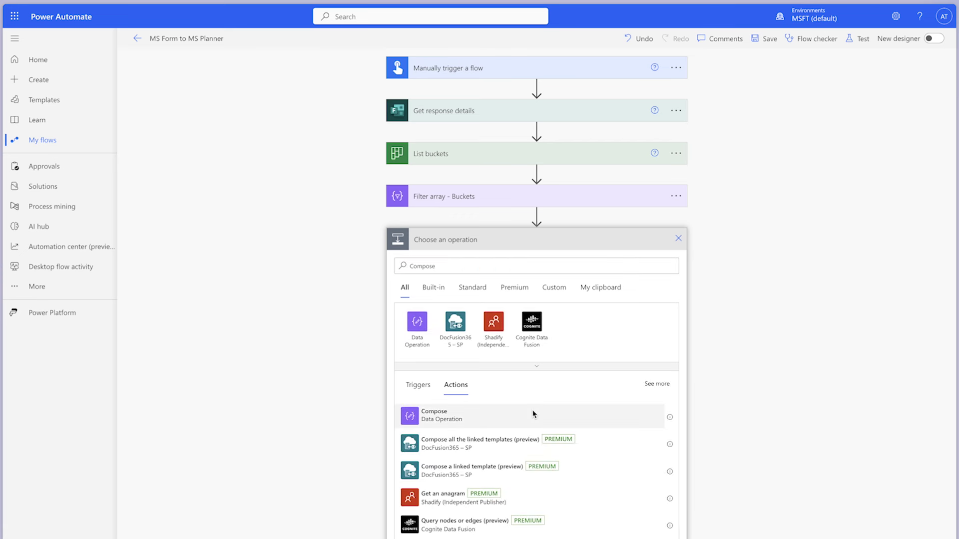
left_click(544, 404)
left_click(675, 239)
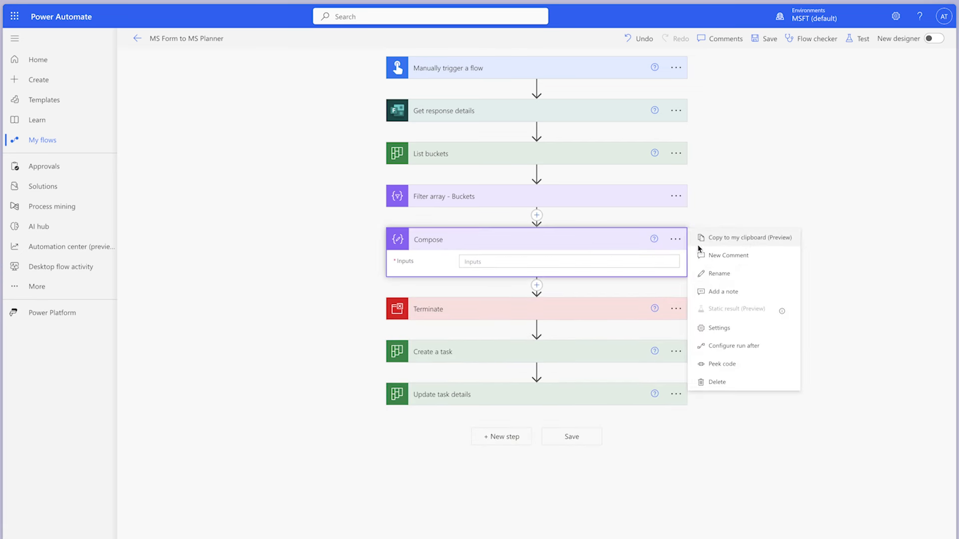
left_click(717, 272)
left_click(601, 238)
type("- Bucket Count")
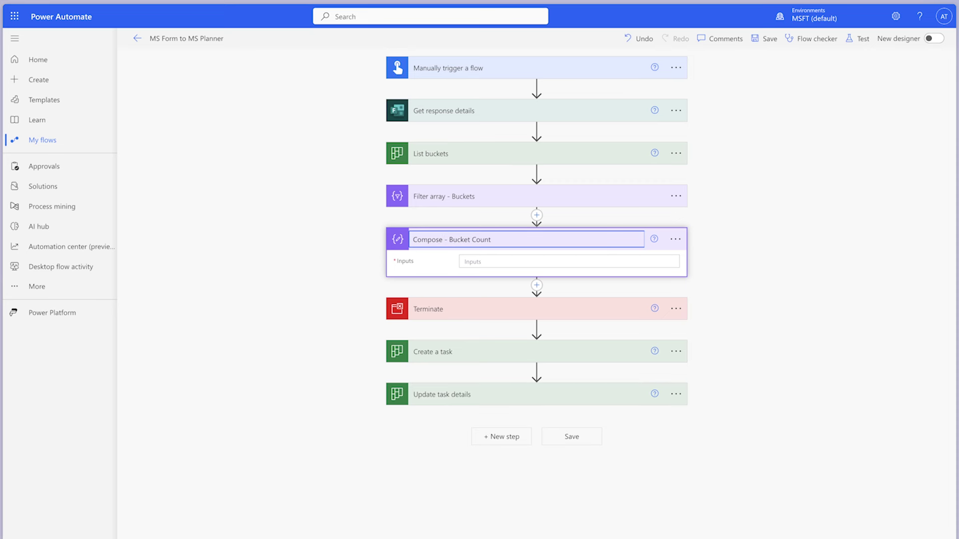
Set the Compose - Bucket Count input to a length() expression around the Body of Filter array - Buckets
left_click(578, 262)
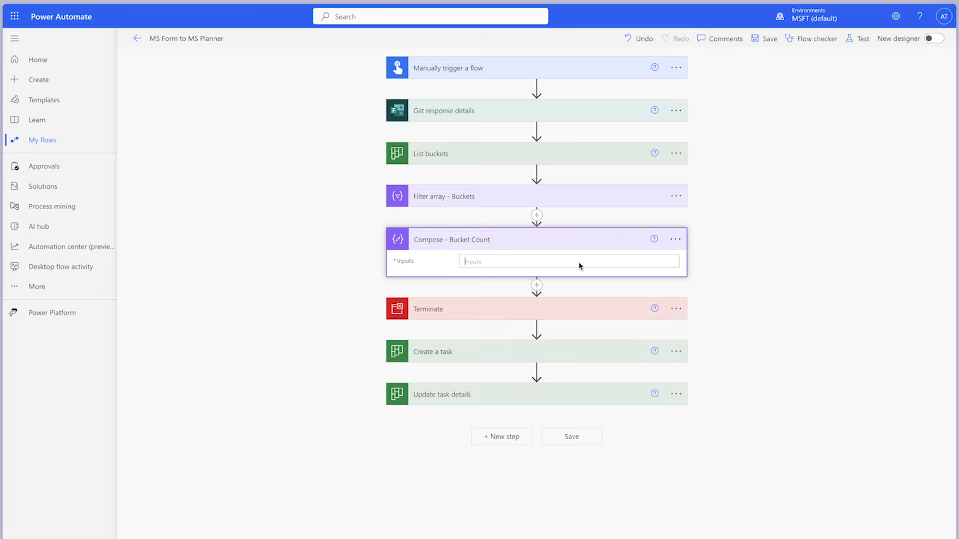
left_click(787, 317)
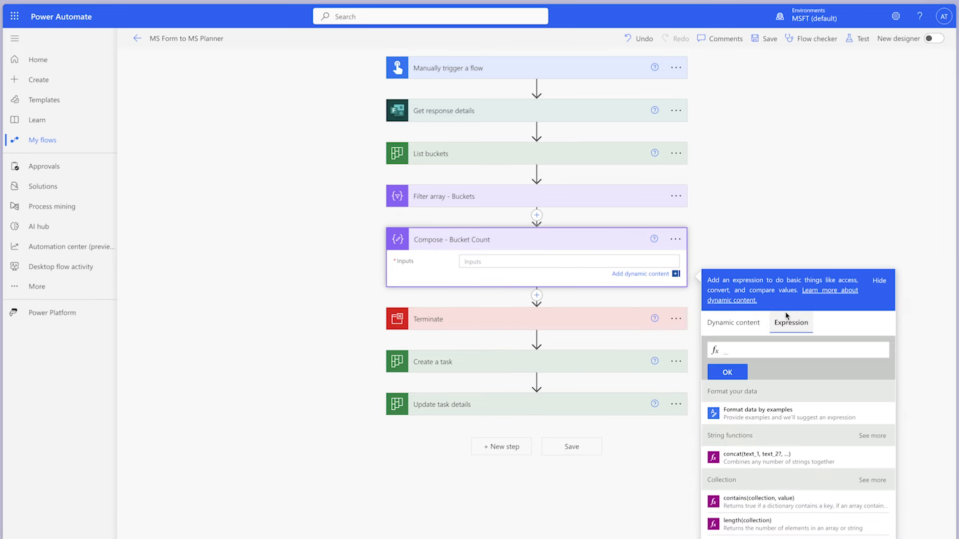
type("length(")
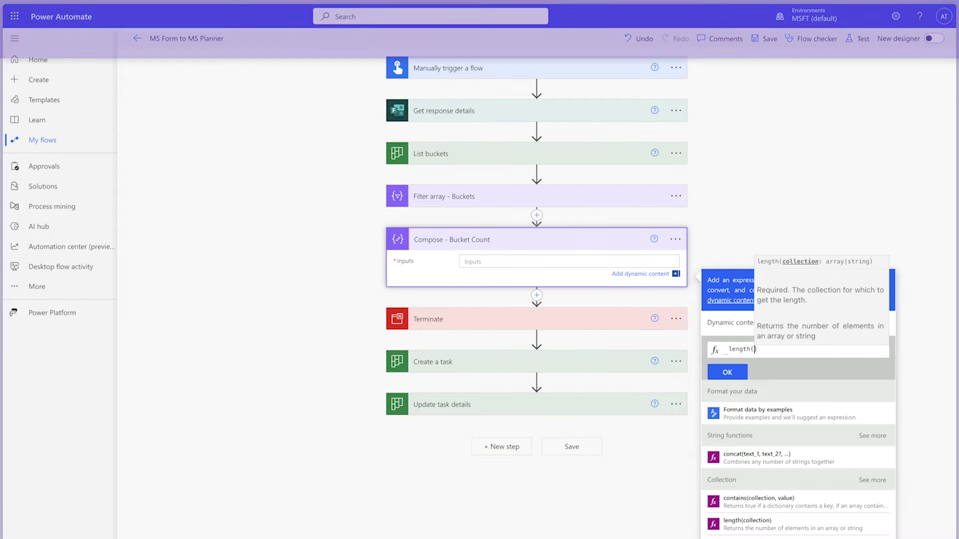
left_click(733, 322)
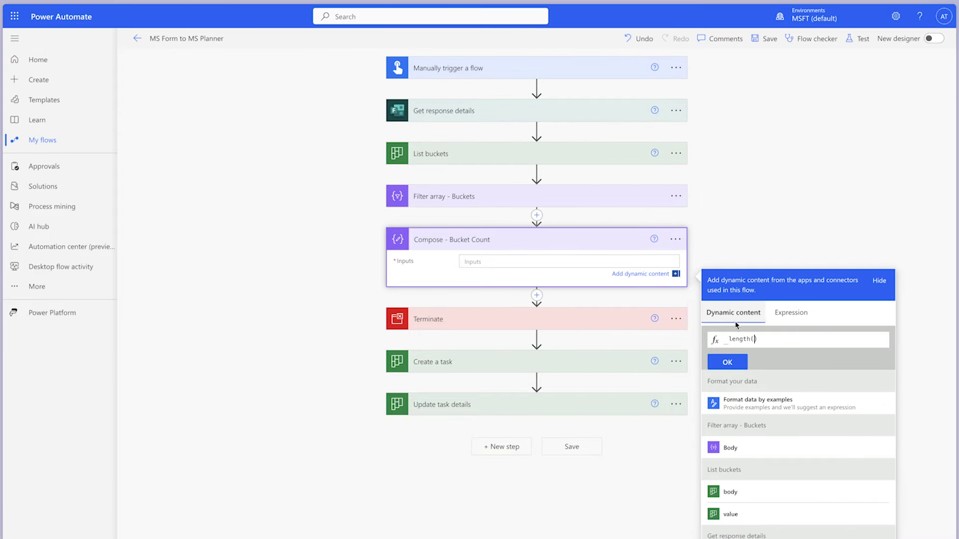
left_click(777, 443)
left_click(722, 358)
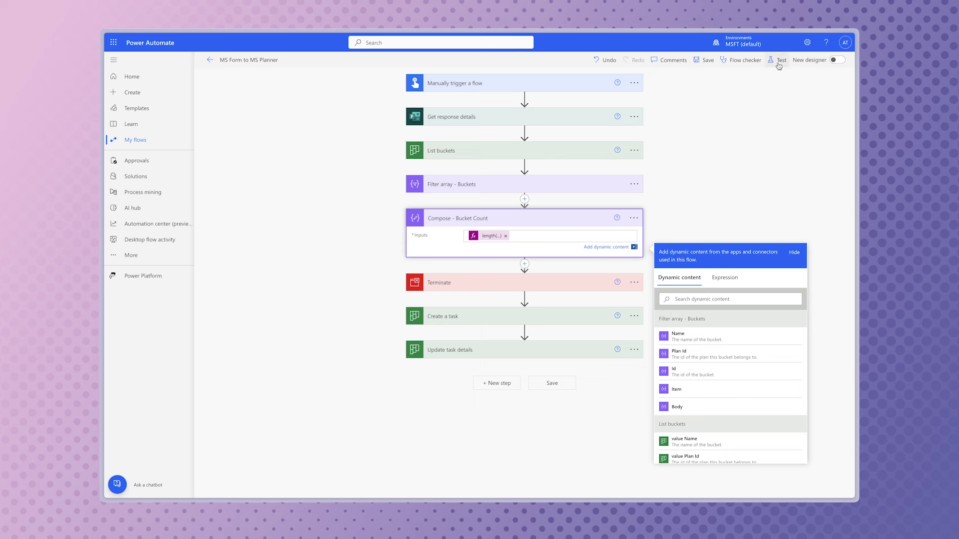
Save the flow, run it as a manual test, and inspect the output of Compose - Bucket Count
left_click(859, 38)
left_click(726, 480)
left_click(747, 484)
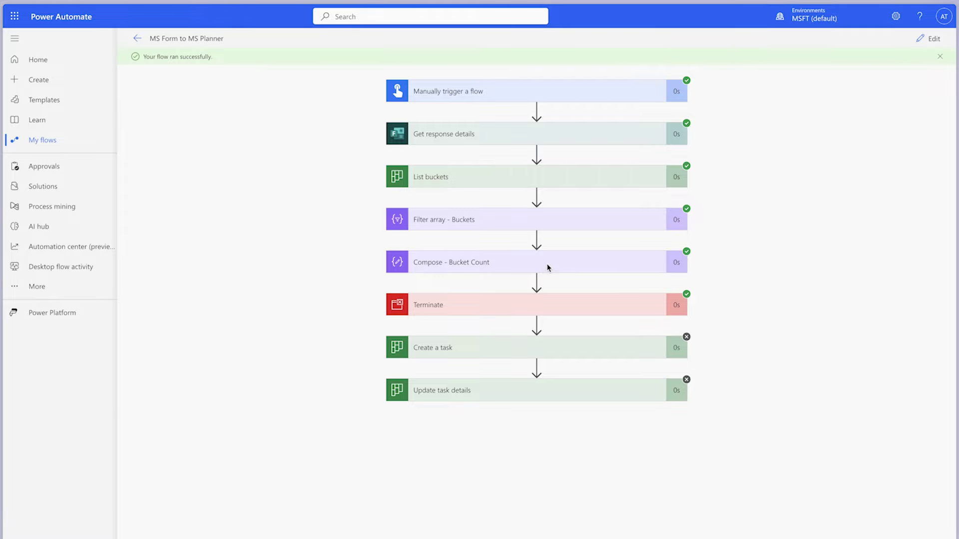
left_click(545, 268)
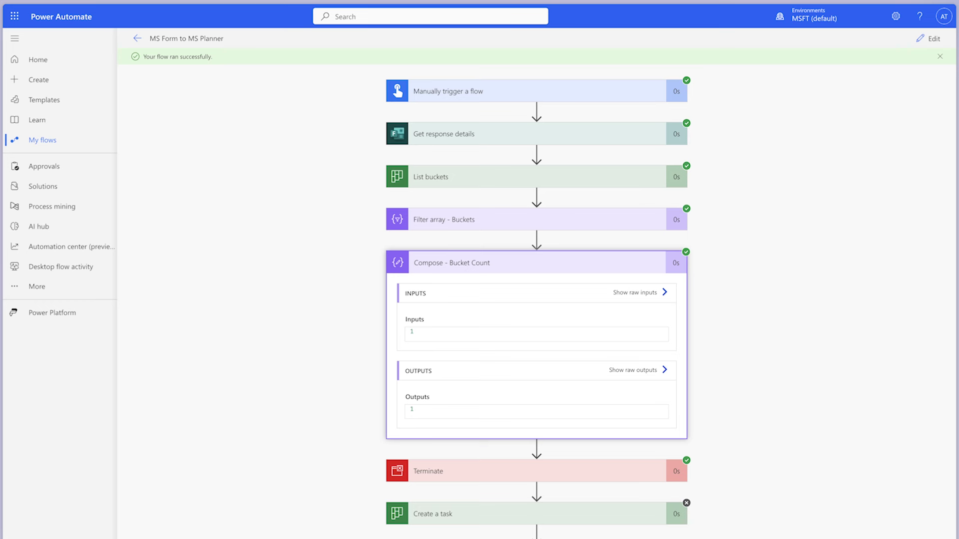
Return to editing and replace value Name in the Filter array - Buckets condition with the expression toLower(item()?['name'])
left_click(923, 40)
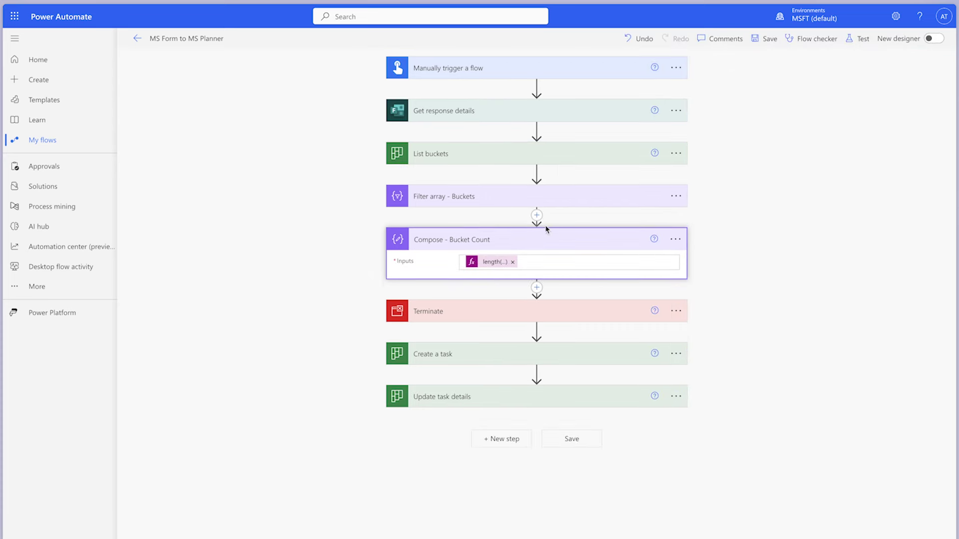
left_click(528, 201)
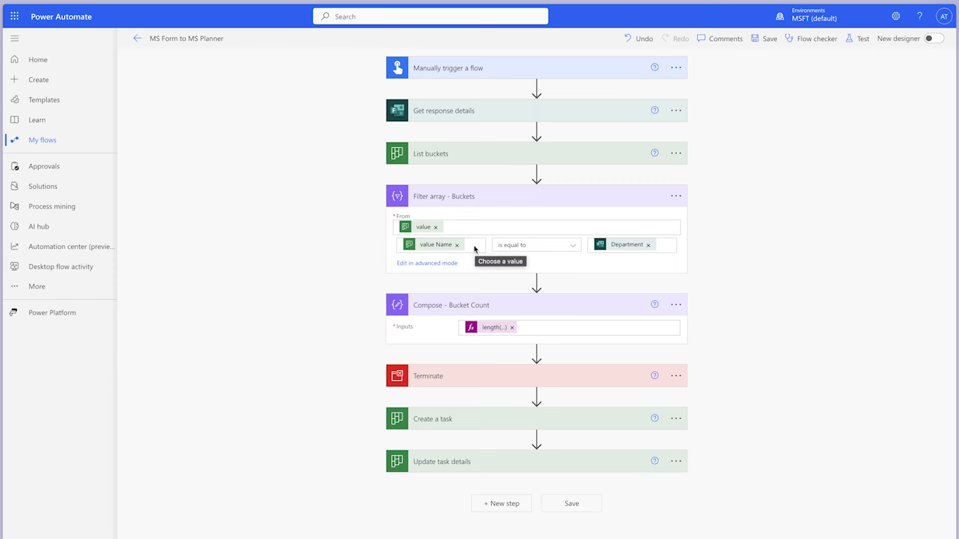
left_click(456, 245)
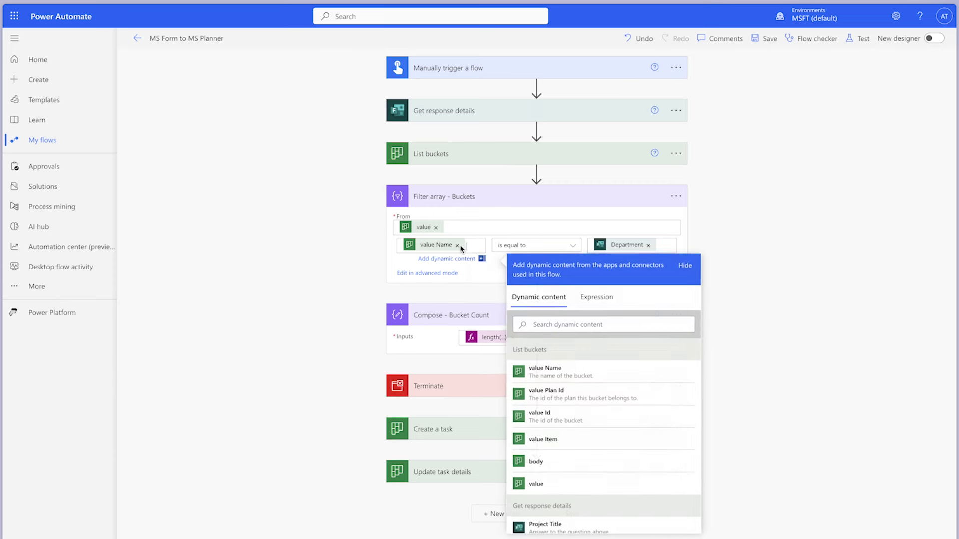
left_click(582, 297)
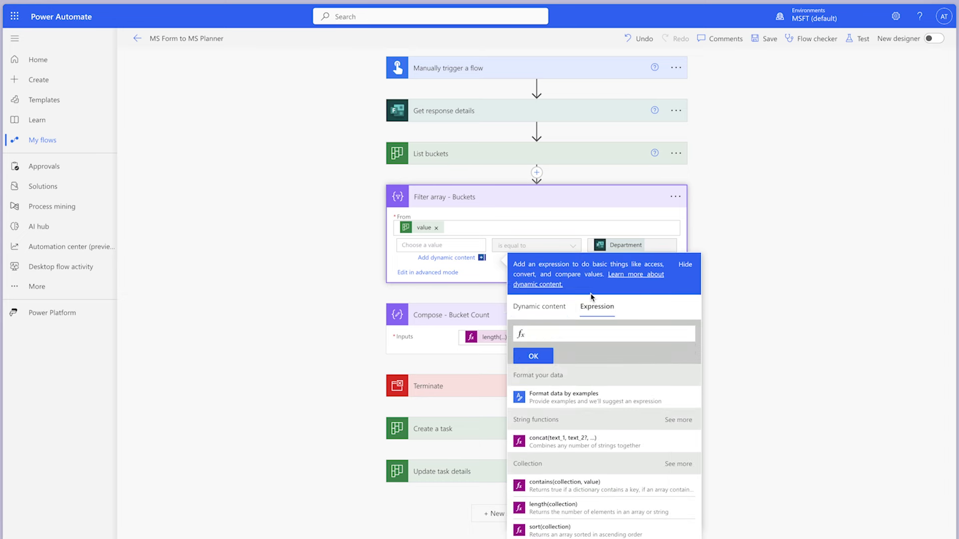
type("toLower(")
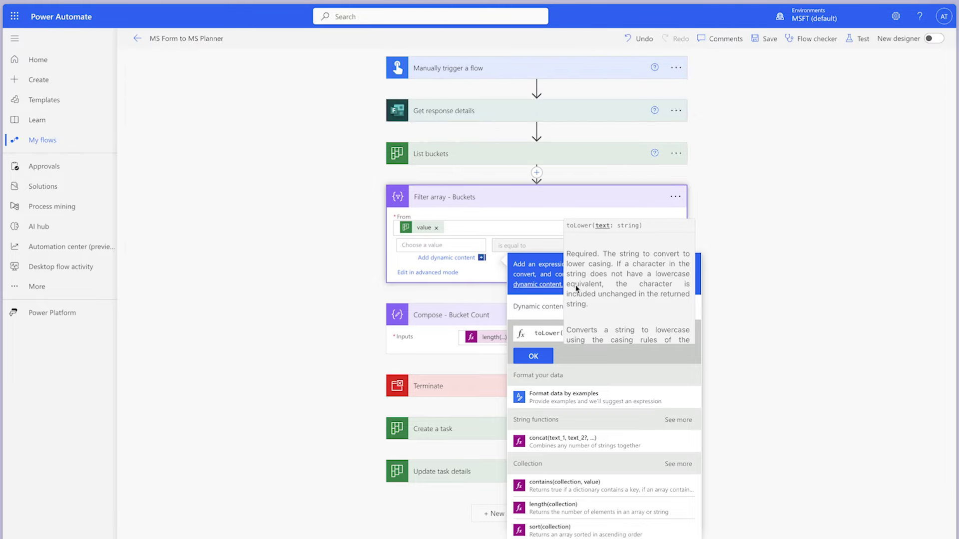
left_click(538, 307)
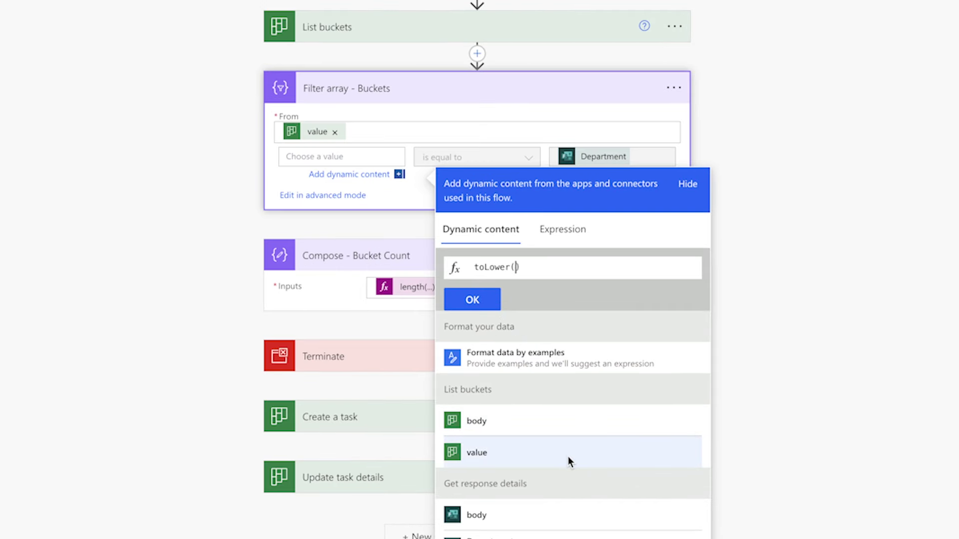
type("item()?['")
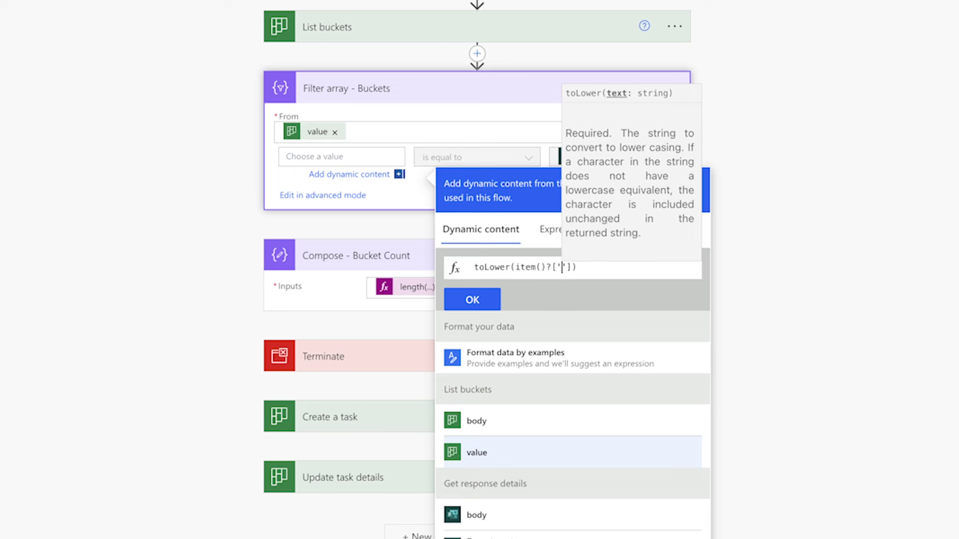
type("name")
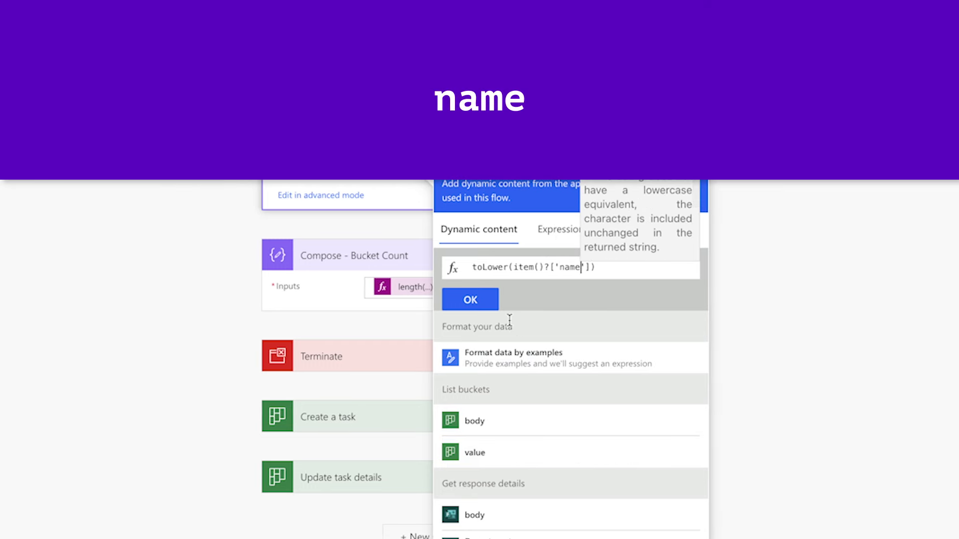
left_click(479, 305)
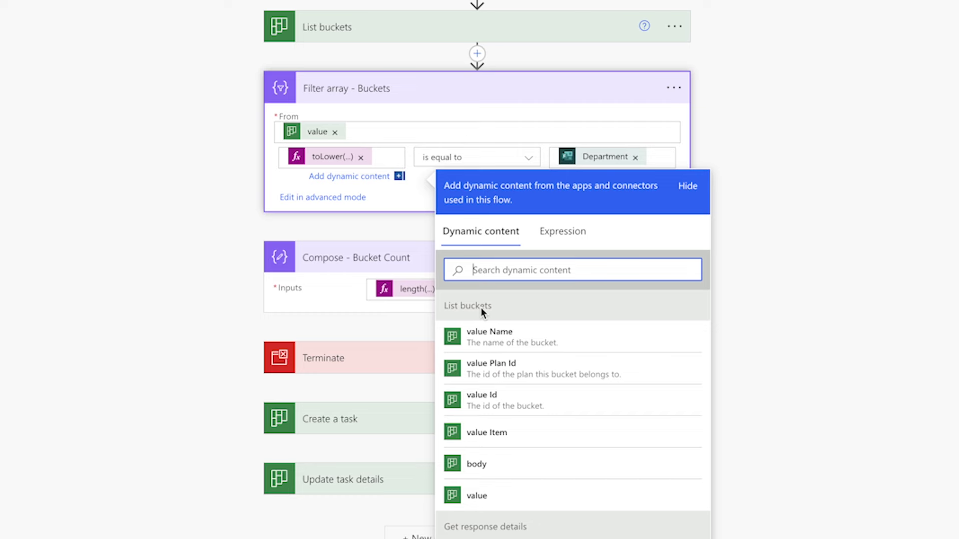
Replace Department in the filter condition with a toLower() expression around the form's Department answer, and show the condition in advanced mode
left_click(635, 159)
left_click(729, 240)
type("toL")
key("Return")
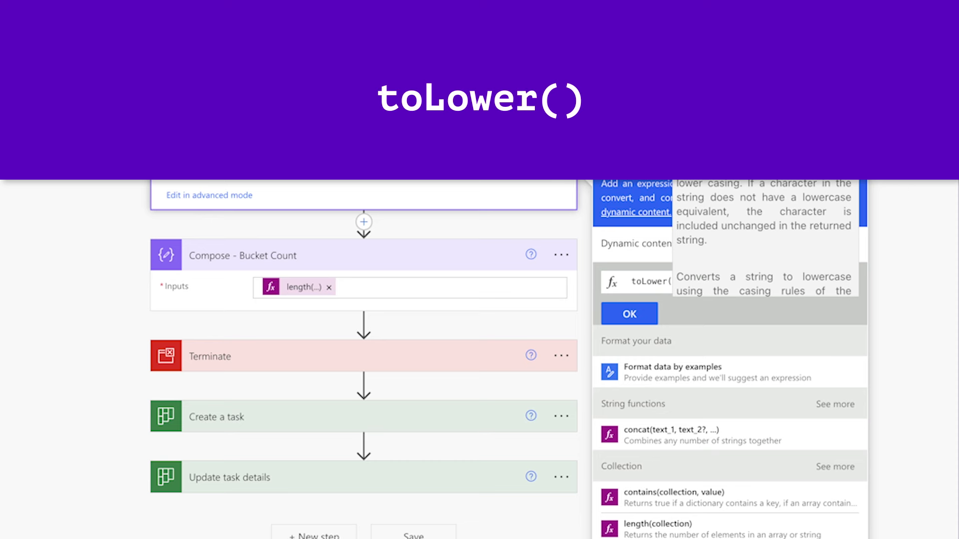
left_click(634, 242)
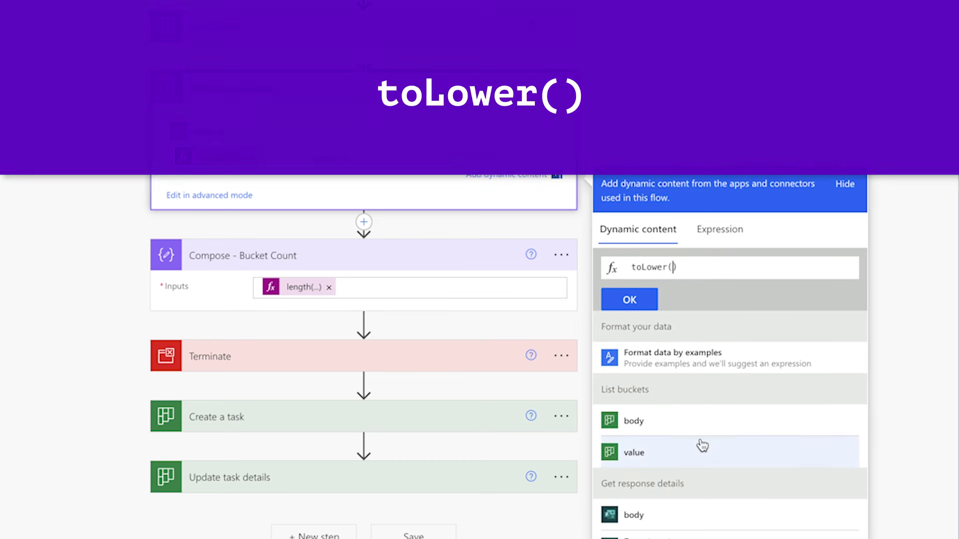
scroll(700, 439, "down", 3)
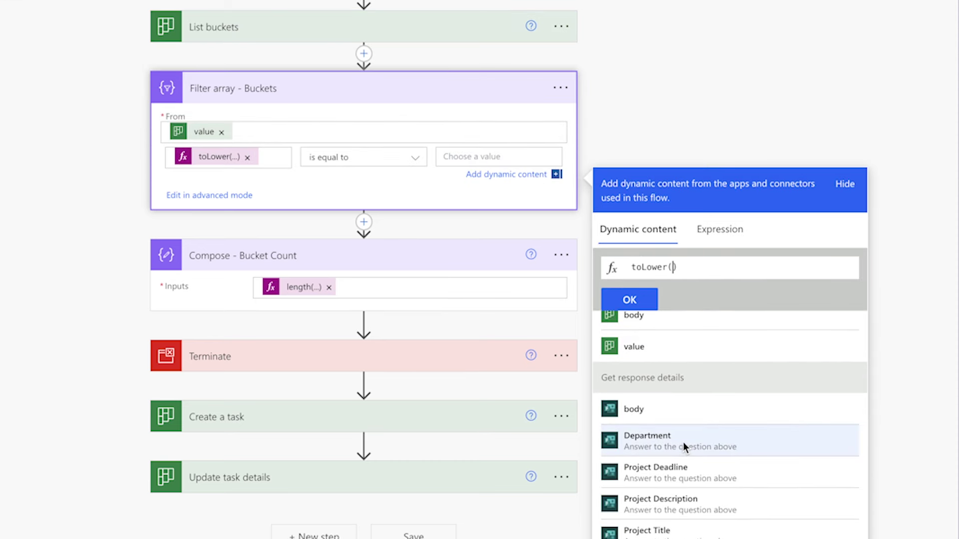
left_click(683, 441)
left_click(629, 300)
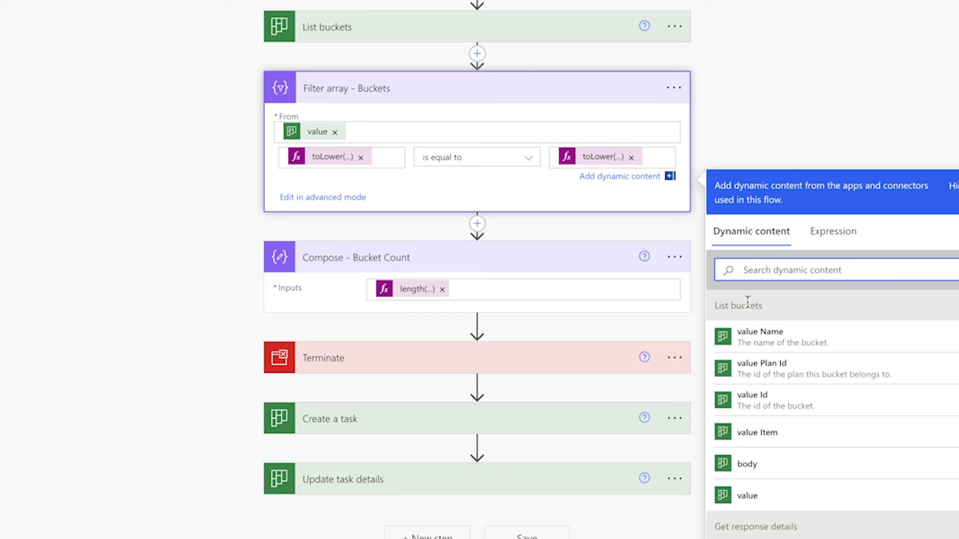
left_click(748, 307)
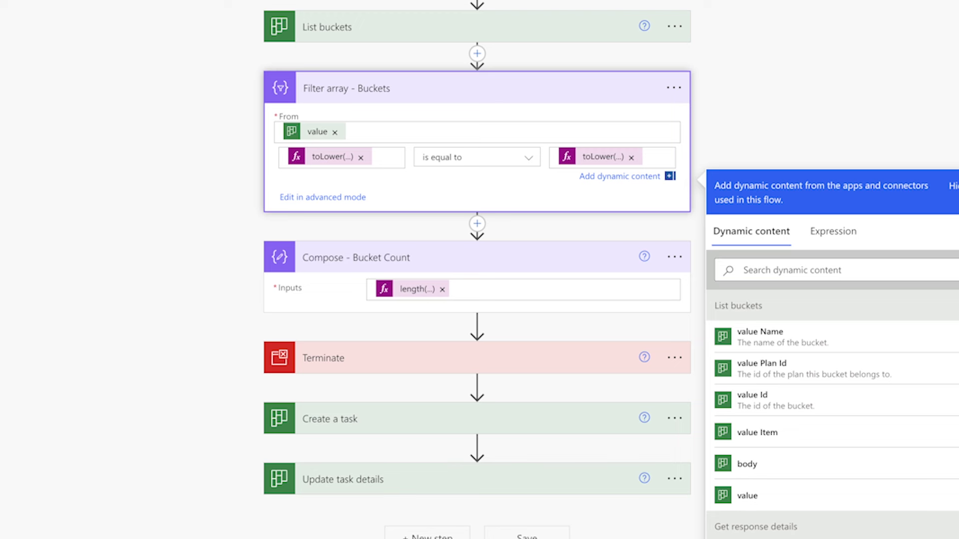
left_click(336, 197)
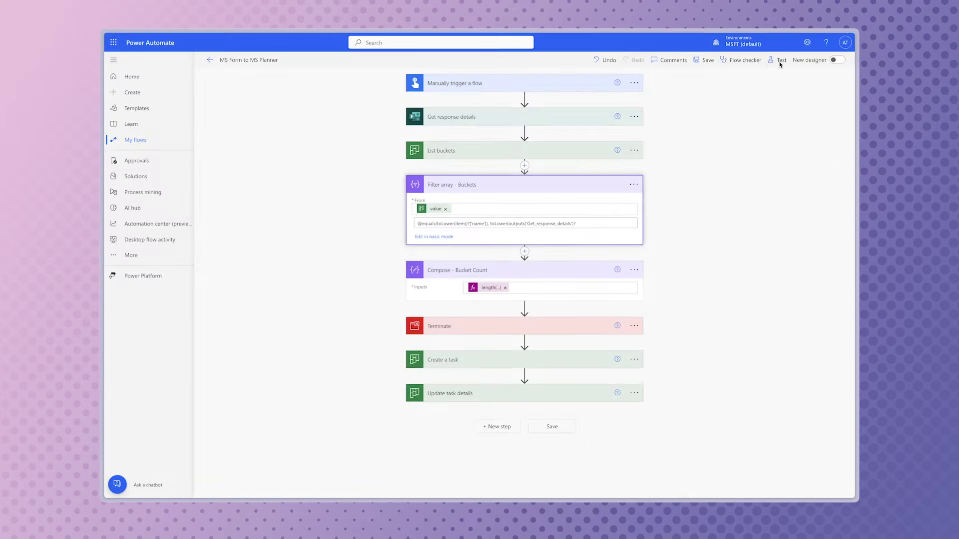
Save the flow with the lowercase filter, run another manual test, and check the Compose - Bucket Count output
left_click(777, 59)
left_click(726, 482)
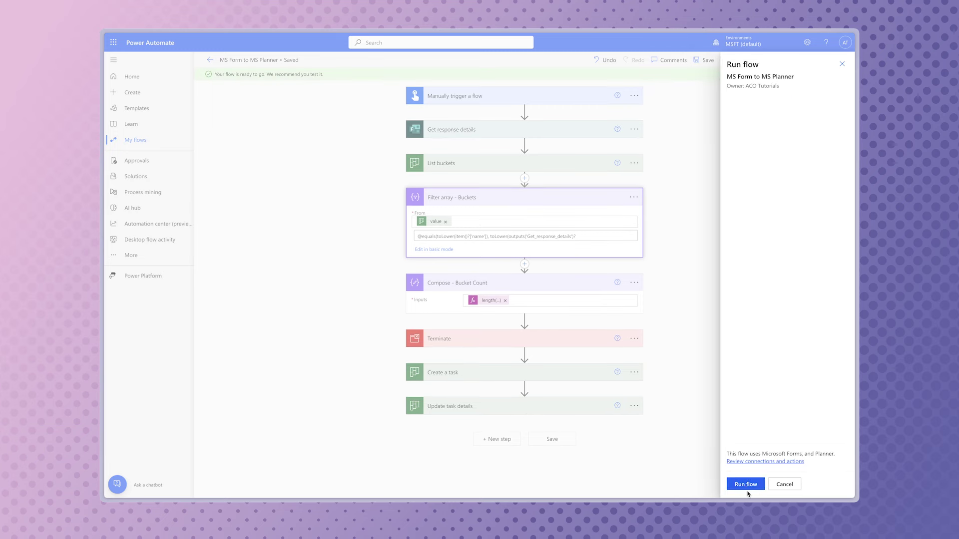
left_click(747, 483)
left_click(741, 484)
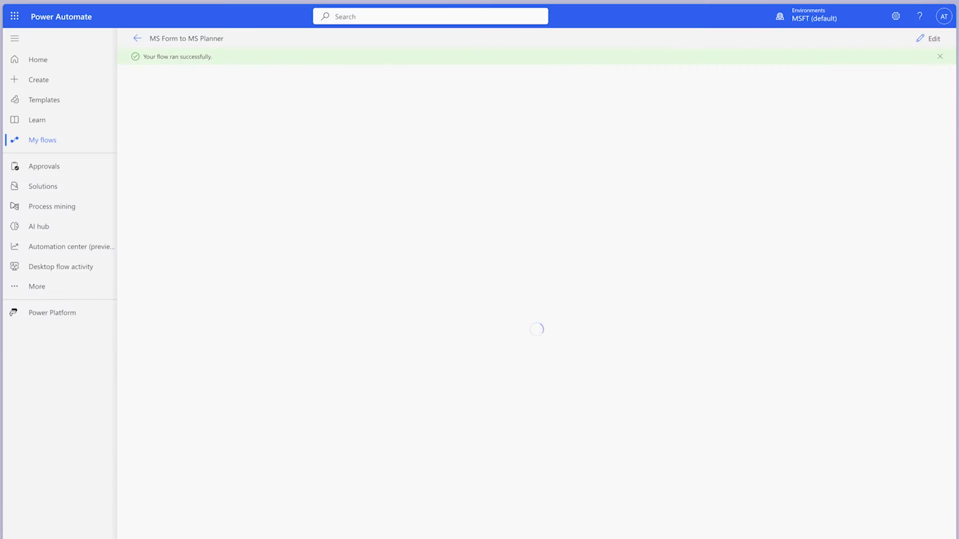
left_click(587, 268)
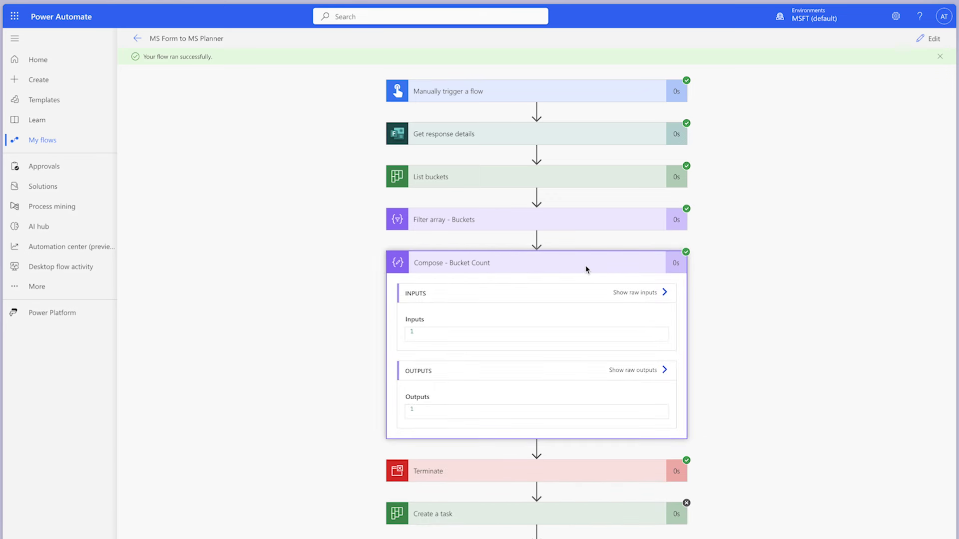
Return to editing, insert a Condition between Compose - Bucket Count and Terminate, and rename it Condition - Bucket Exists
left_click(930, 38)
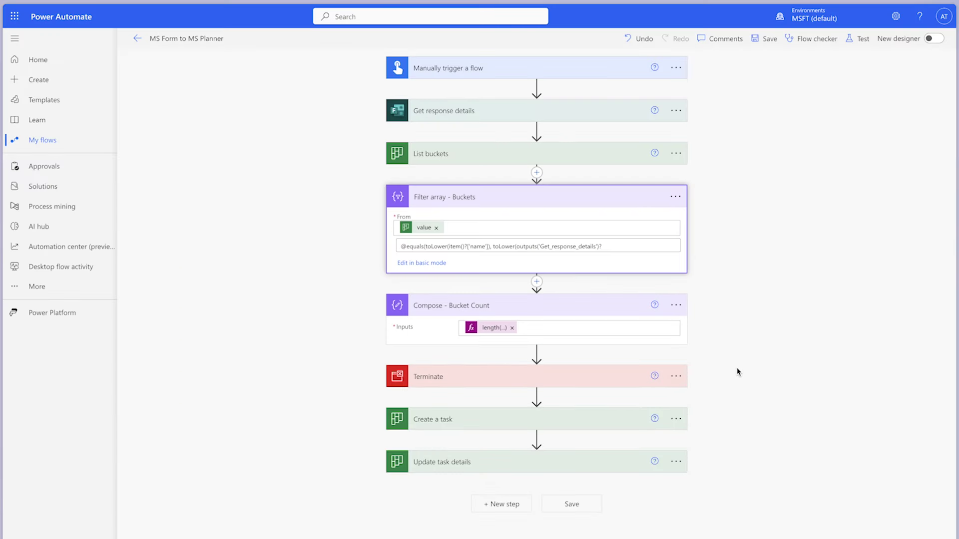
left_click(536, 353)
left_click(542, 370)
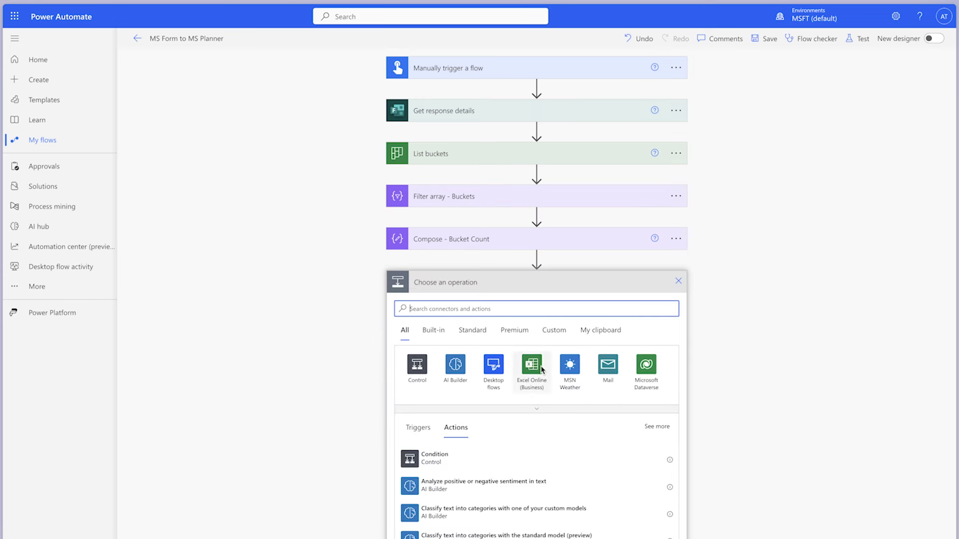
left_click(522, 460)
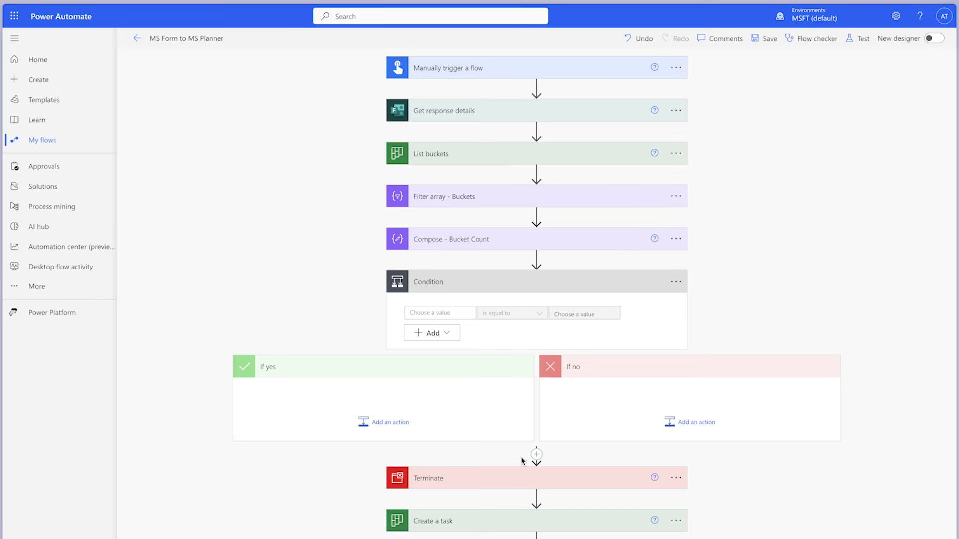
left_click(675, 282)
left_click(712, 315)
type("-")
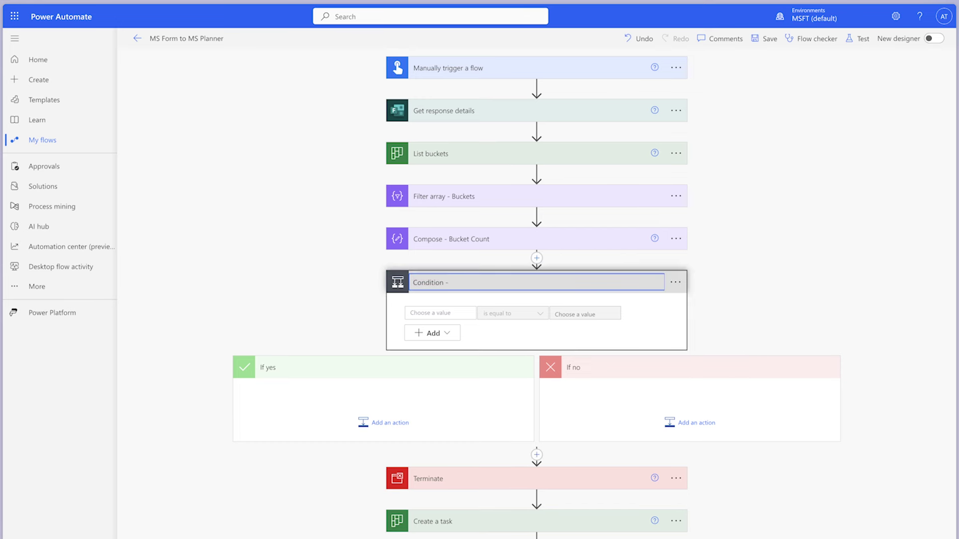
type(" Bucket Exists")
left_click(460, 312)
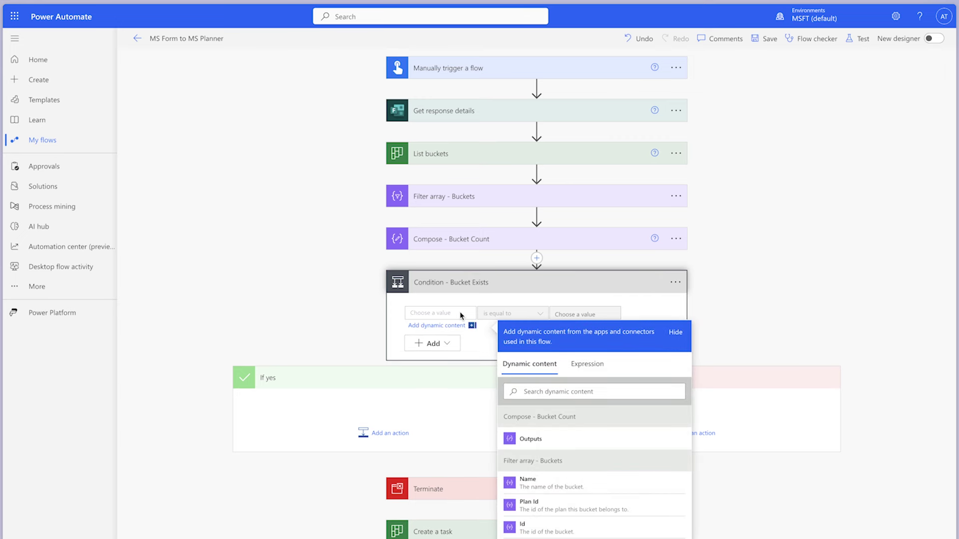
Set the Condition - Bucket Exists rule to check that the Compose - Bucket Count Outputs value is equal to 0
left_click(582, 434)
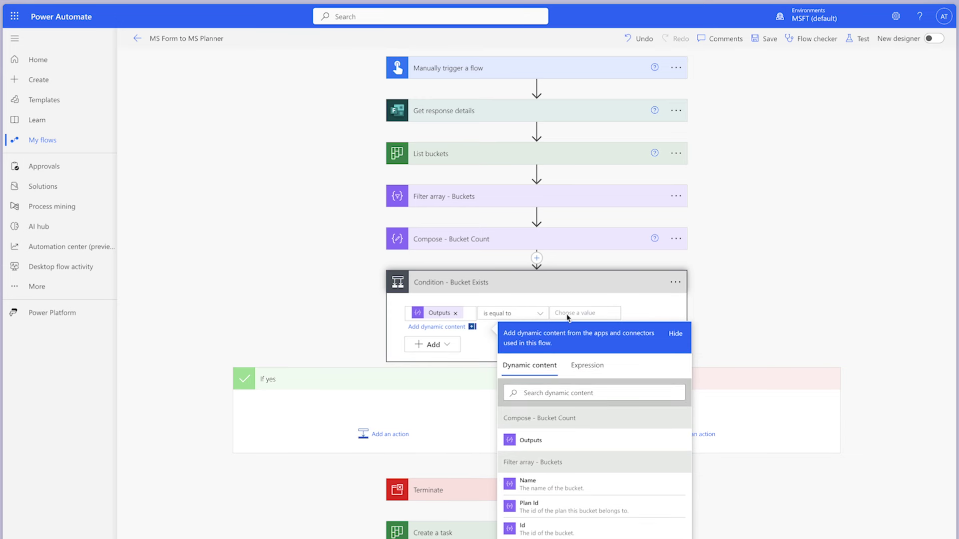
left_click(568, 315)
type("0")
left_click(713, 263)
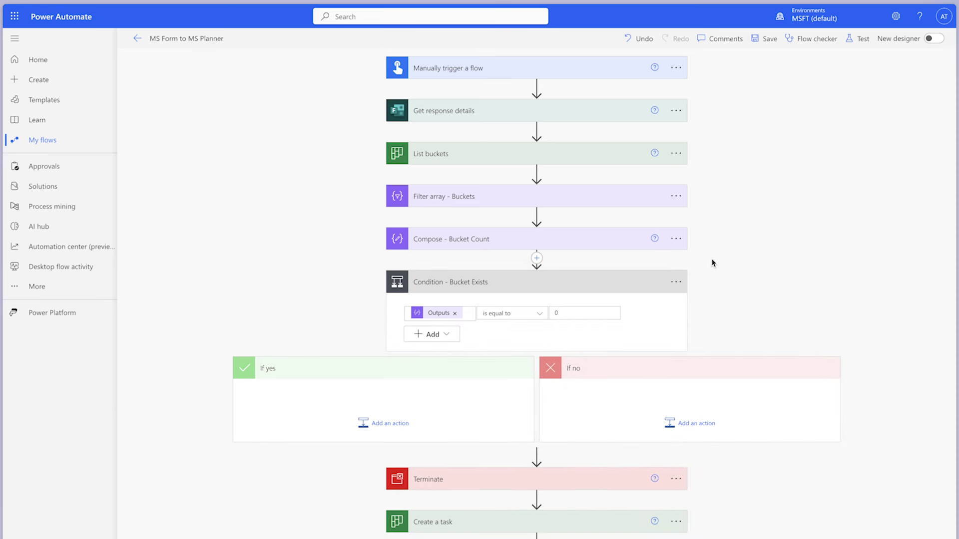
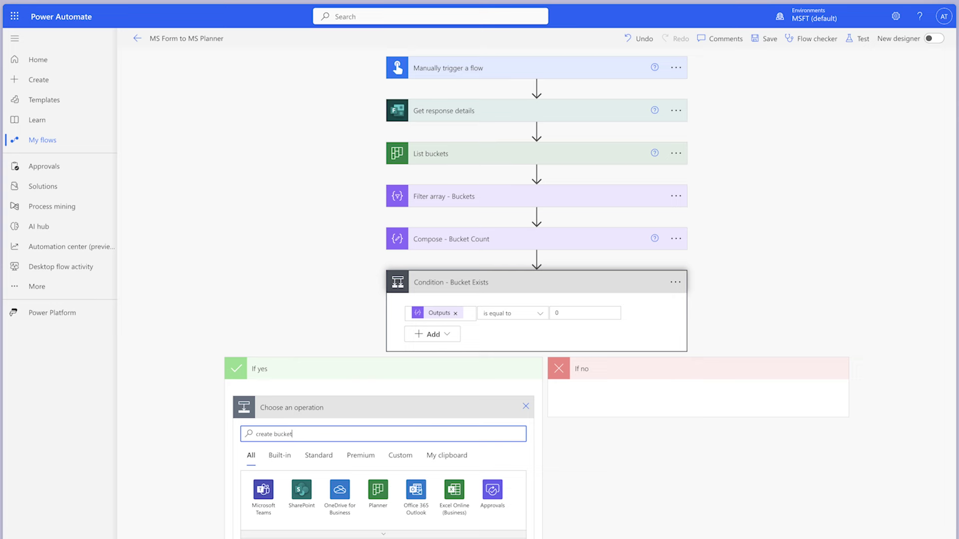
Add Planner's Create a bucket action to the If yes branch and use the form's Department answer as the bucket name
scroll(849, 402, "down", 3)
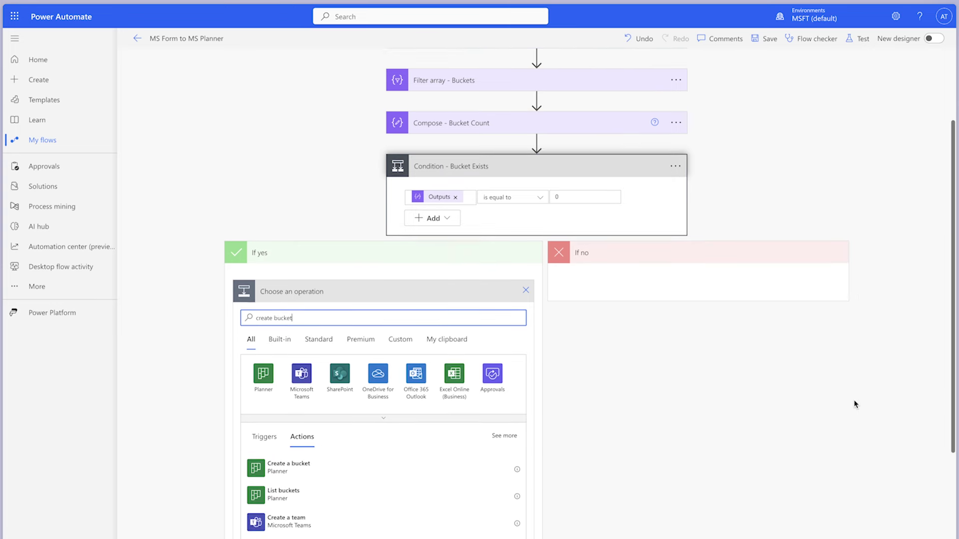
left_click(375, 403)
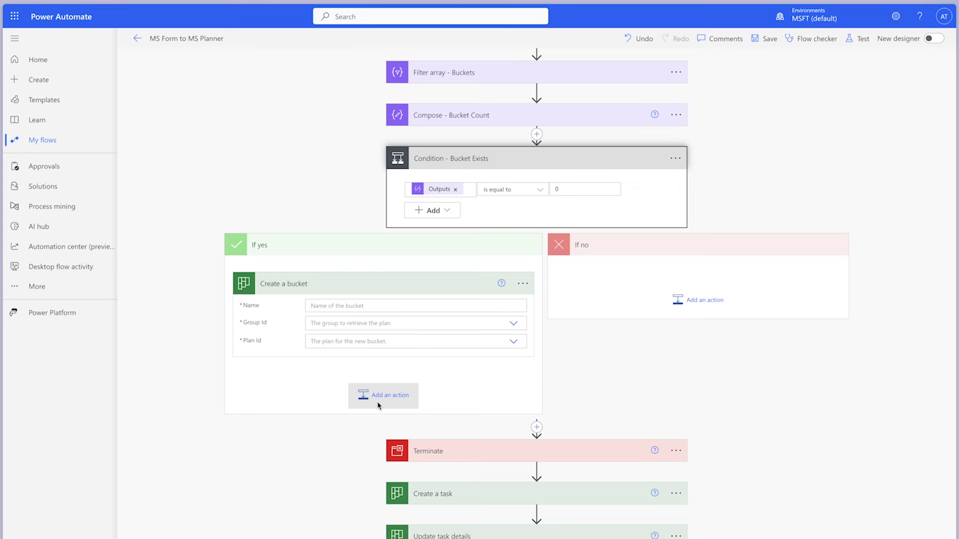
left_click(487, 300)
left_click(606, 380)
type("dep")
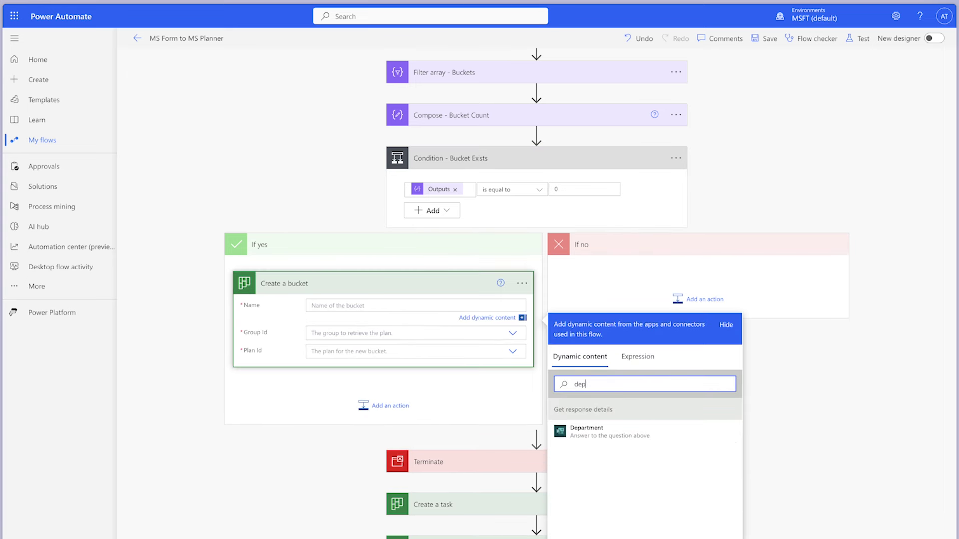
left_click(599, 431)
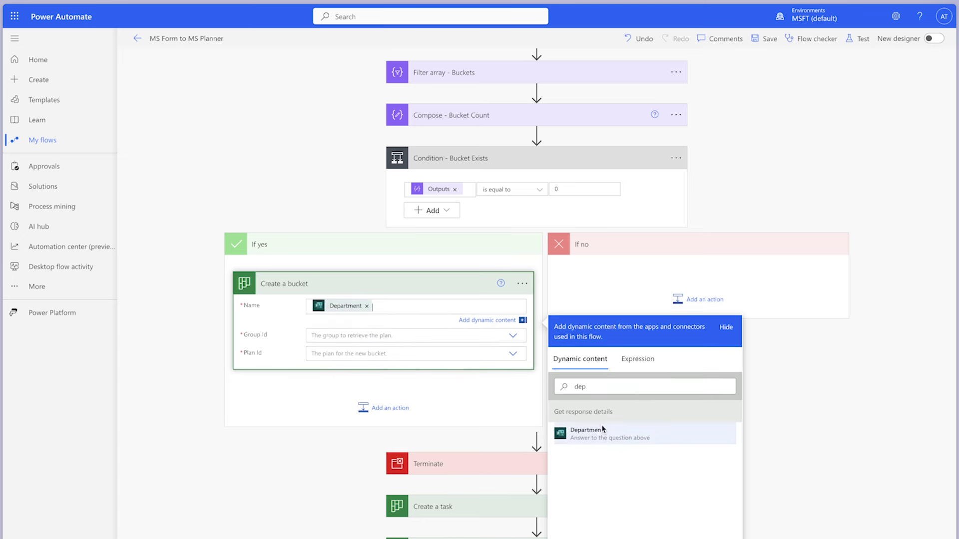
Set the Create a bucket action's group to Power Platform Sandbox and its plan to Tasks from MS Form
left_click(511, 338)
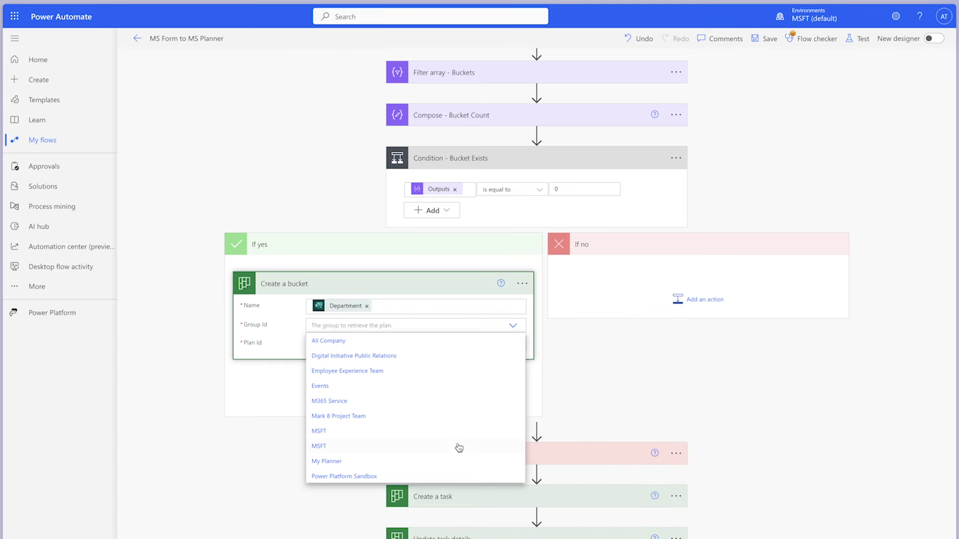
left_click(467, 473)
left_click(513, 344)
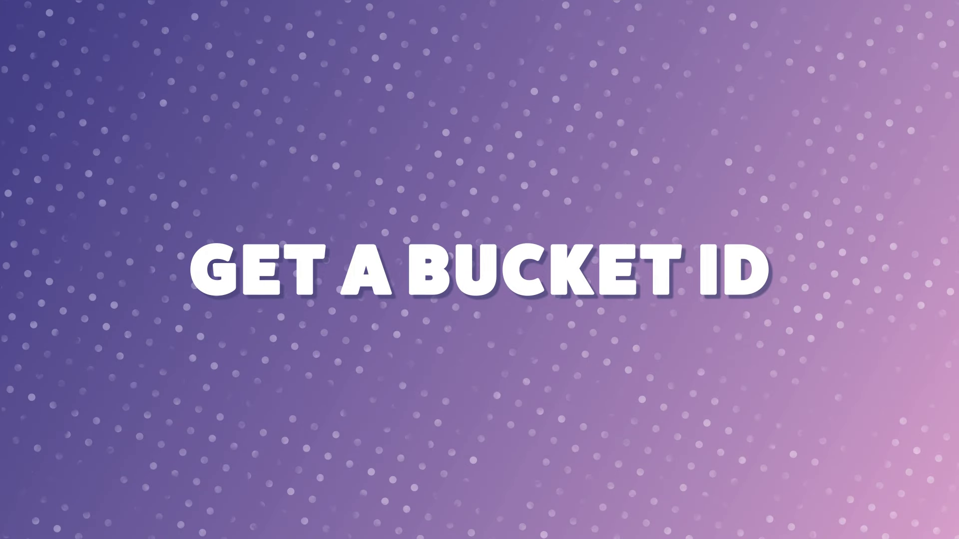
left_click(480, 419)
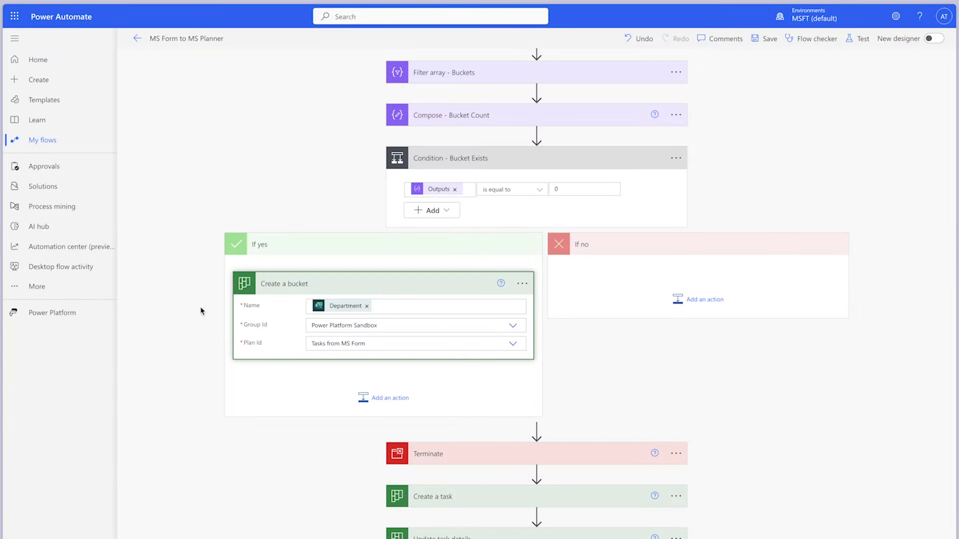
Add a Compose action to the If no branch and rename it Compose - Bucket ID
left_click(701, 299)
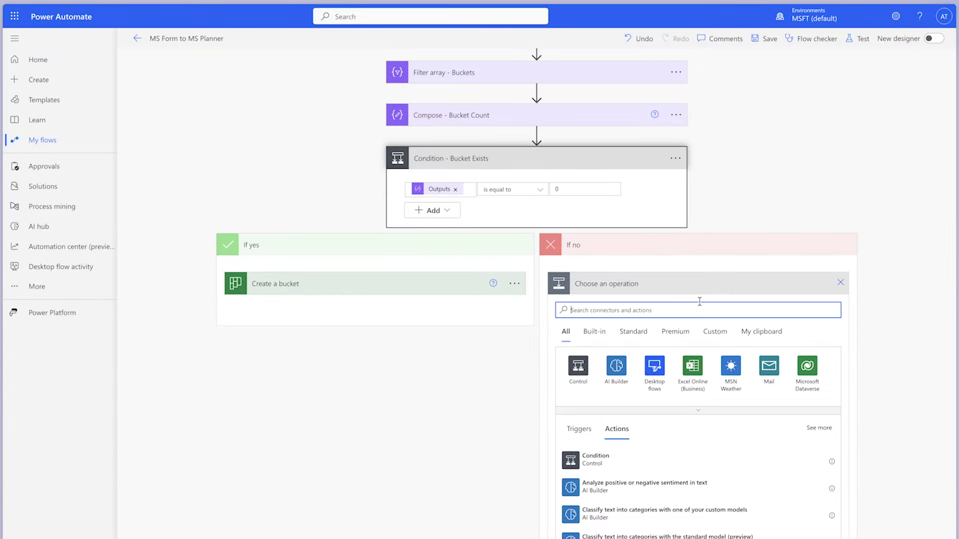
type("Compose")
left_click(674, 459)
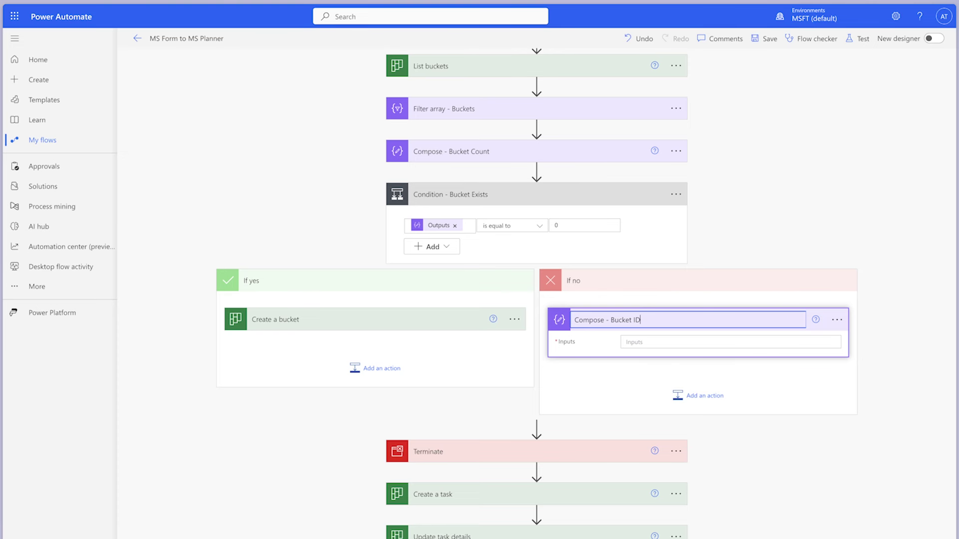
left_click(678, 355)
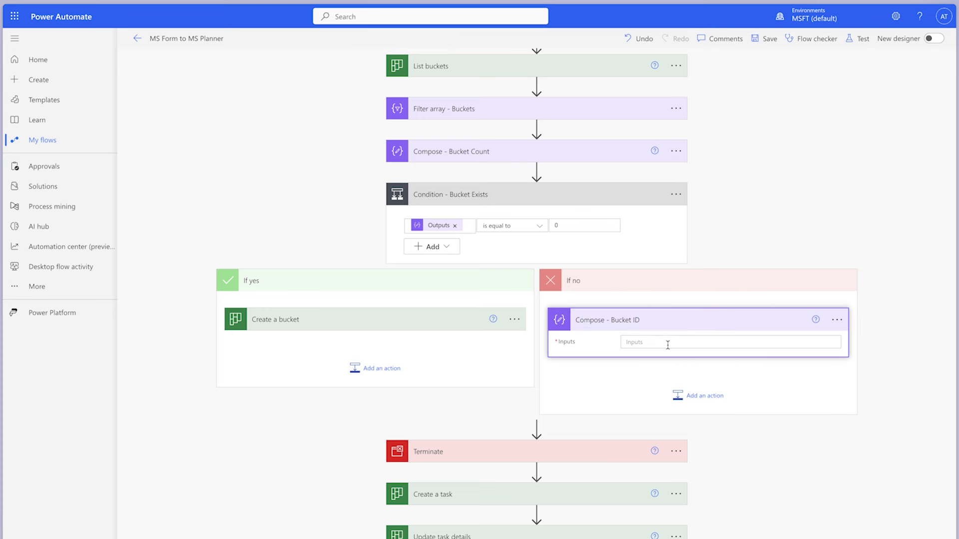
Set the Compose - Bucket ID inputs to the expression body('Filter_array_-_Buckets')?[0]['id'], using the Body output of Filter array - Buckets
left_click(667, 343)
left_click(860, 392)
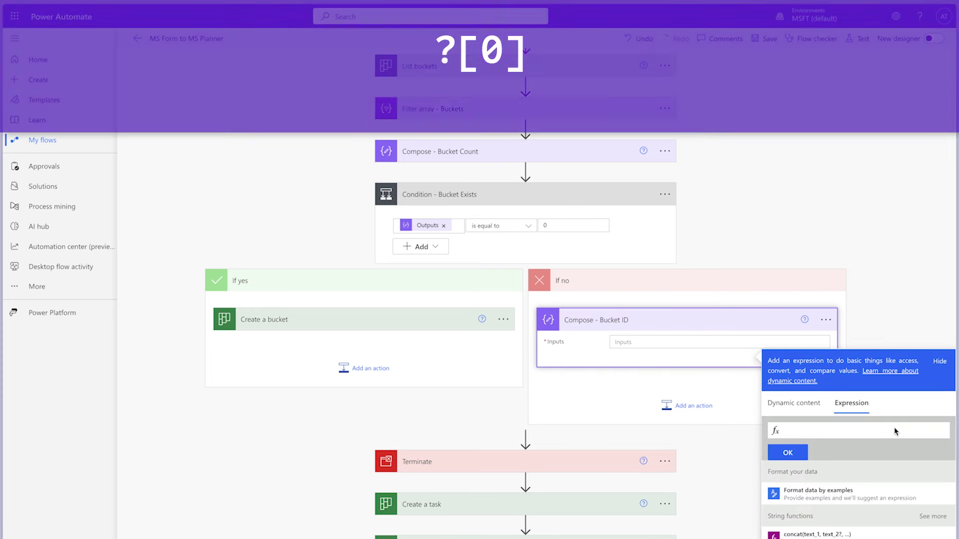
type("?[0]")
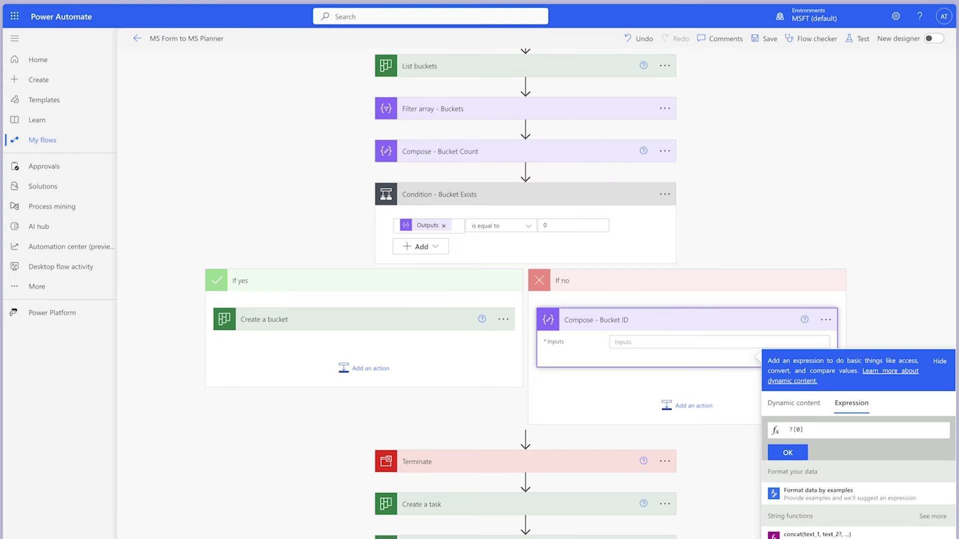
type("['id")
key("Home")
left_click(802, 404)
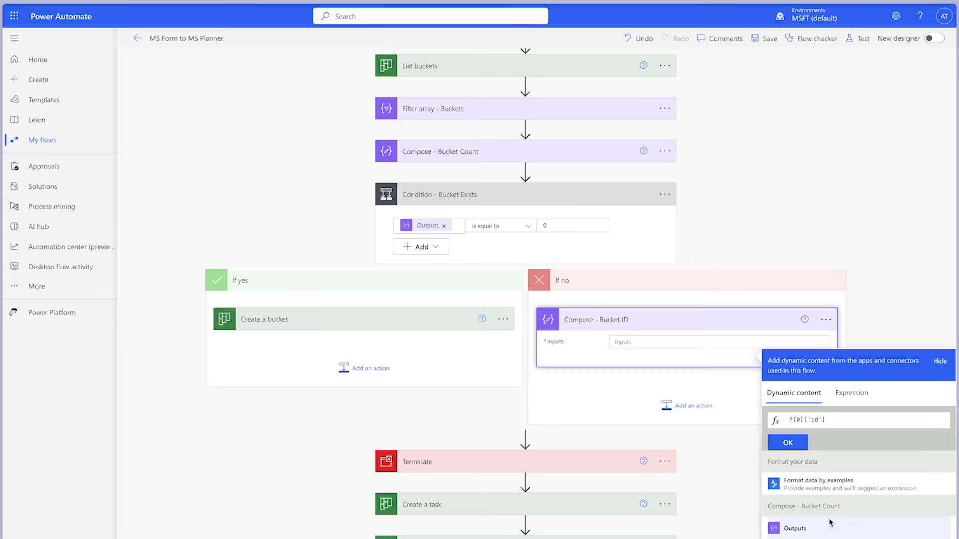
scroll(830, 523, "down", 1)
scroll(830, 523, "down", 2)
left_click(814, 523)
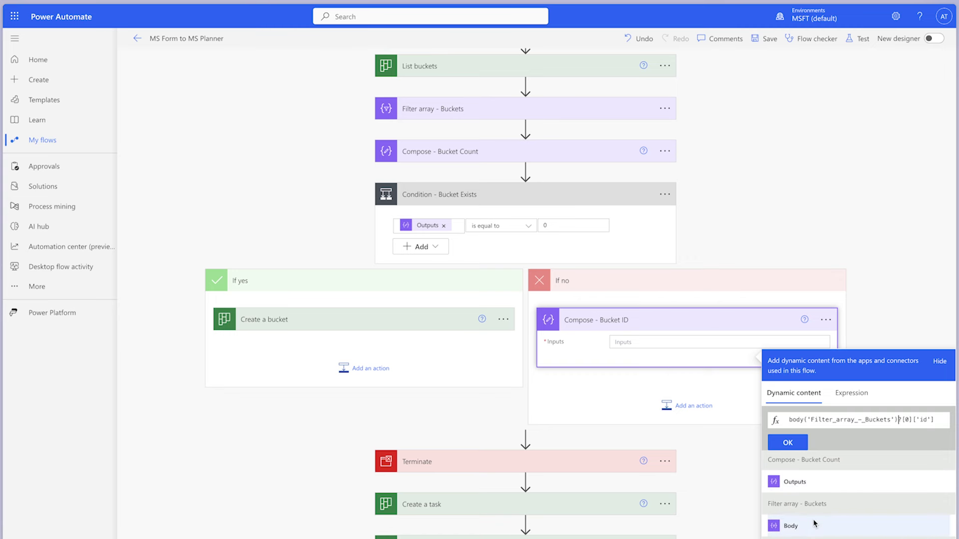
left_click(789, 443)
Try rewriting the Compose - Bucket ID expression with the first() function around the Filter array - Buckets body instead of the [0] index
left_click(643, 342)
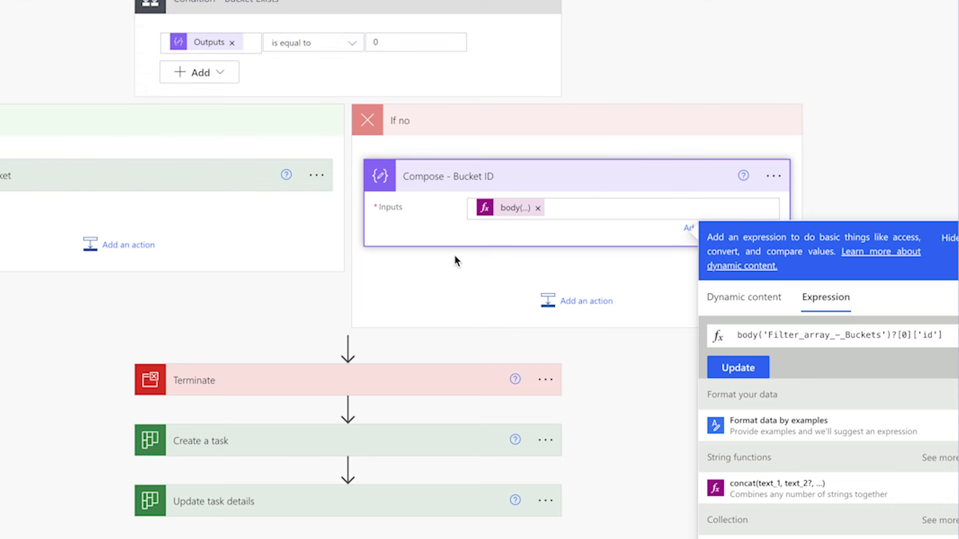
left_click_drag(905, 334, 901, 336)
key("BackSpace")
key("Home")
type("first(")
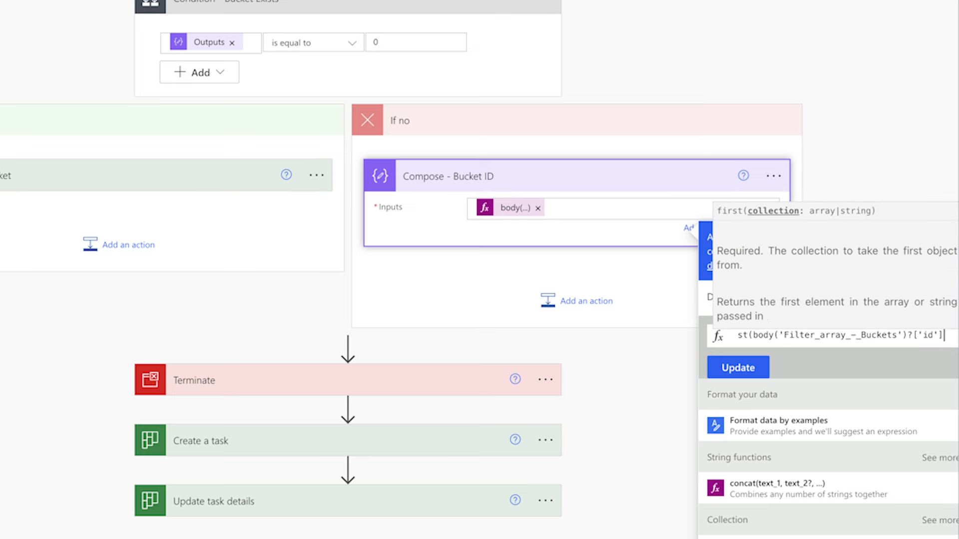
key("End")
type(")")
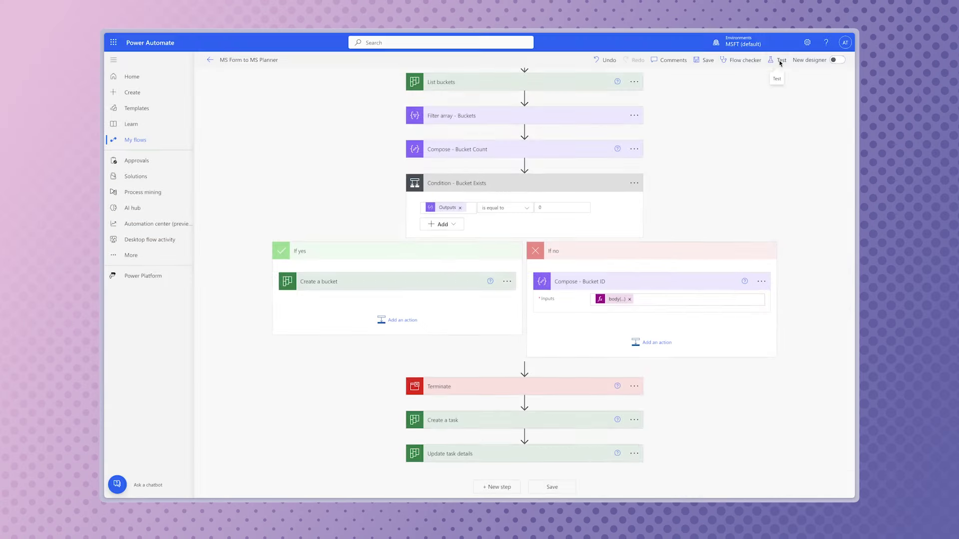
Save the flow, run a manual test, and check the results of Condition - Bucket Exists and Compose - Bucket ID
left_click(809, 58)
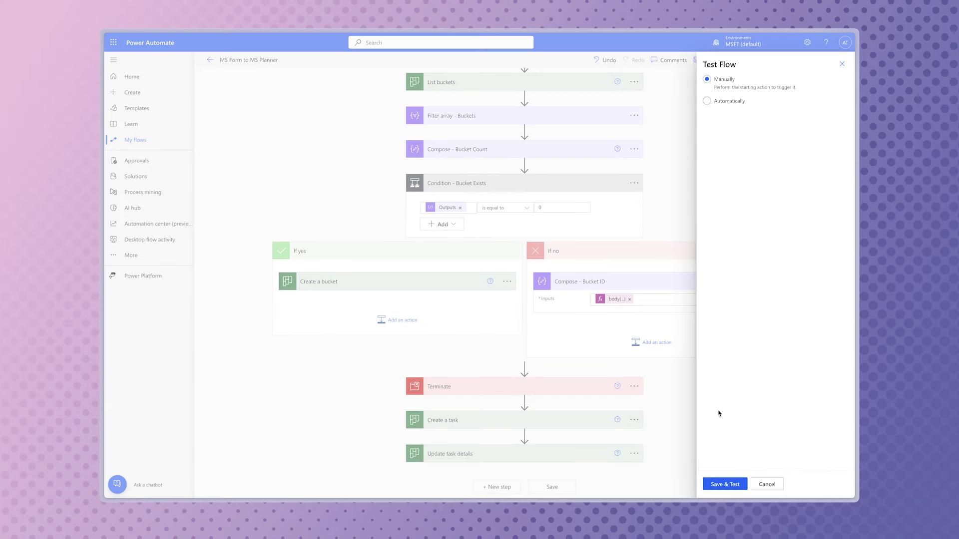
left_click(725, 483)
left_click(737, 484)
left_click(737, 484)
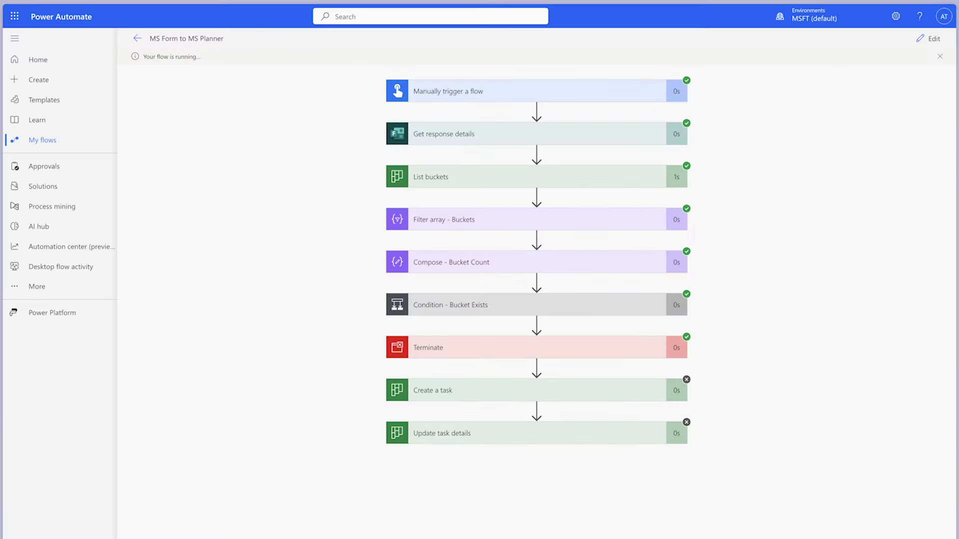
left_click(539, 311)
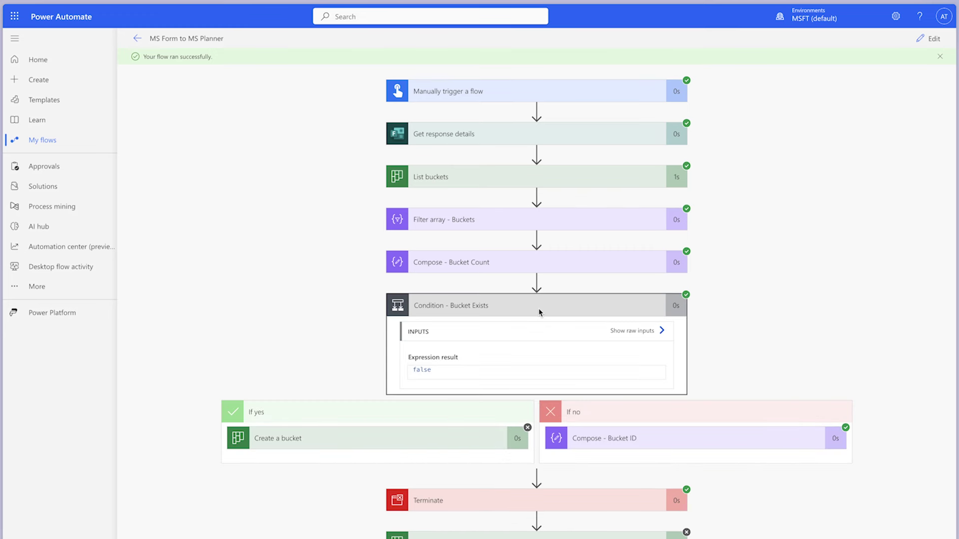
left_click(657, 447)
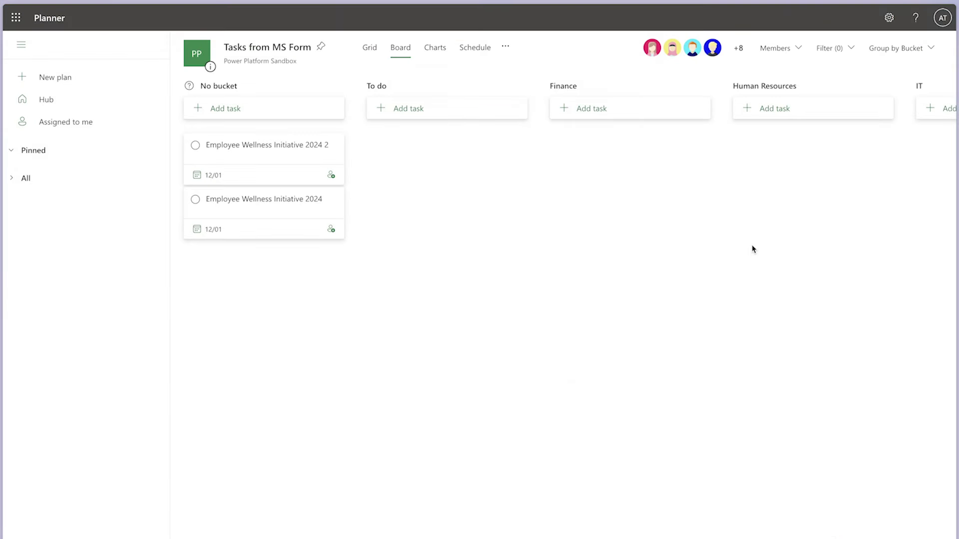
Switch to the Tasks from MS Form plan in Planner and delete its Human Resources bucket
left_click(886, 88)
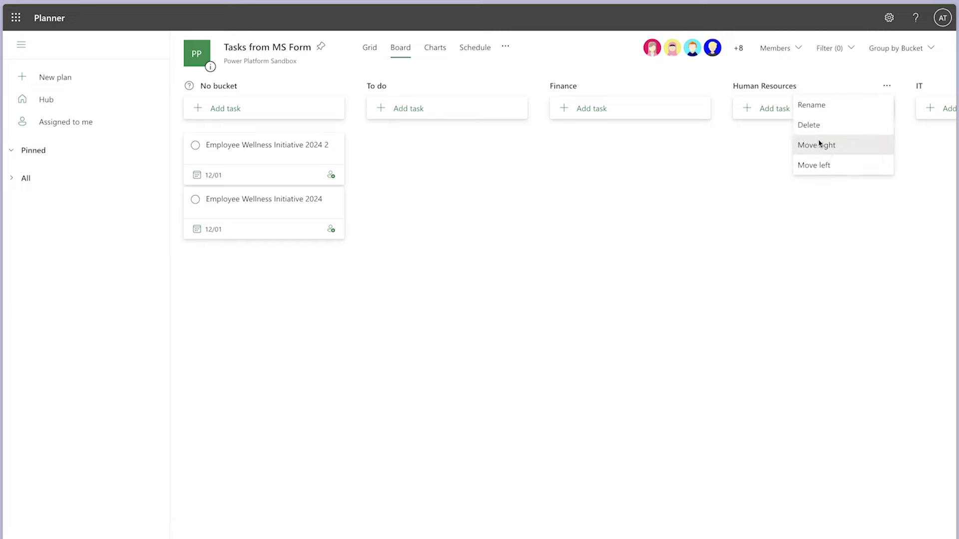
left_click(808, 124)
left_click(614, 319)
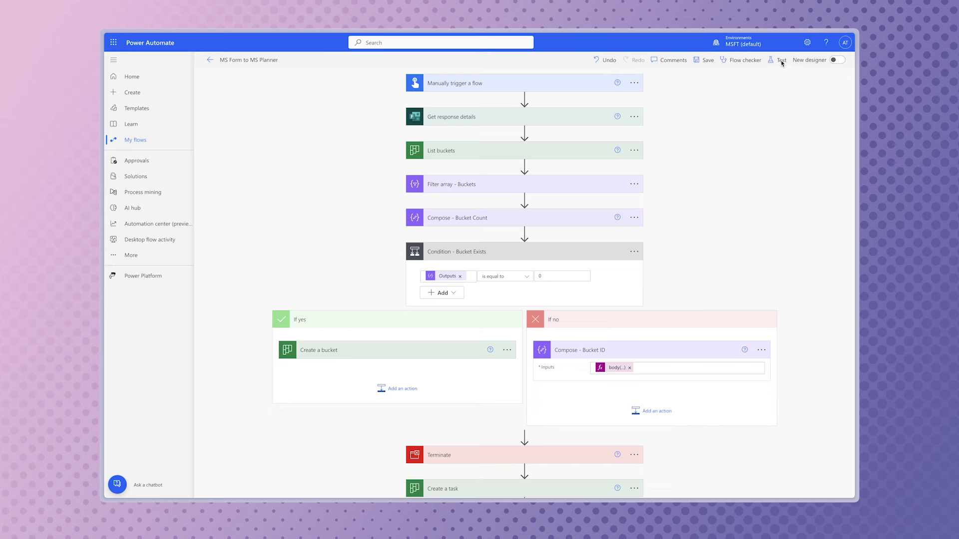
Run another manual test of the flow and check Condition - Bucket Exists, the Create a bucket action and the buckets on the Planner board
left_click(774, 64)
left_click(718, 483)
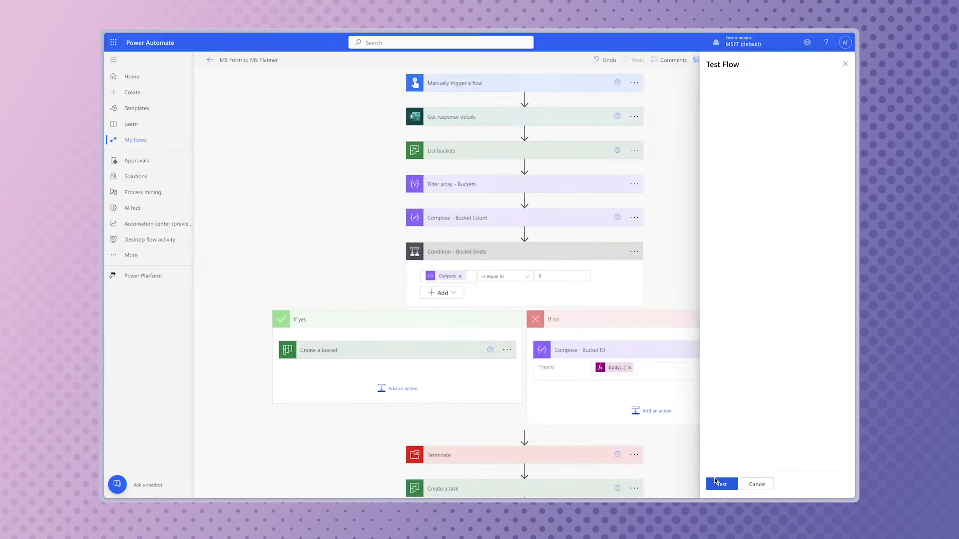
left_click(745, 484)
left_click(744, 484)
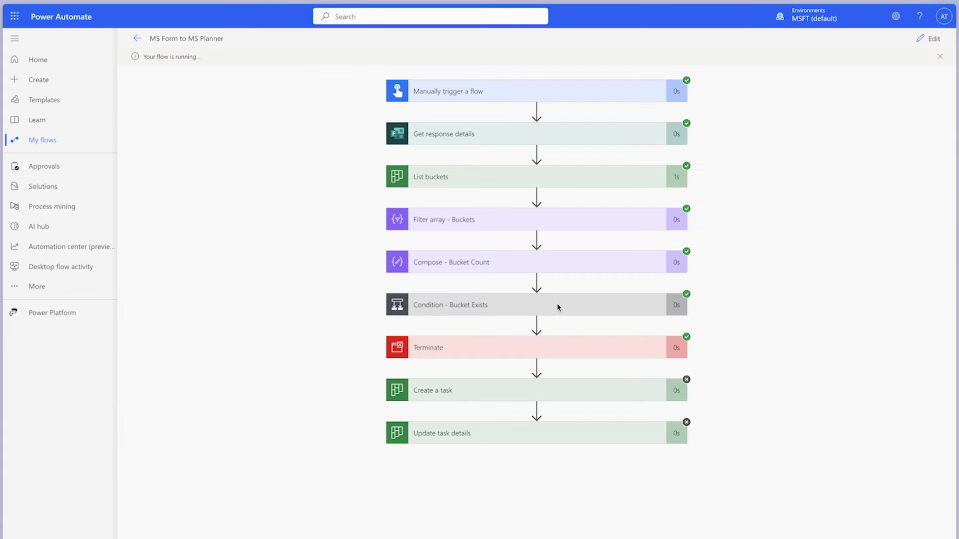
left_click(557, 307)
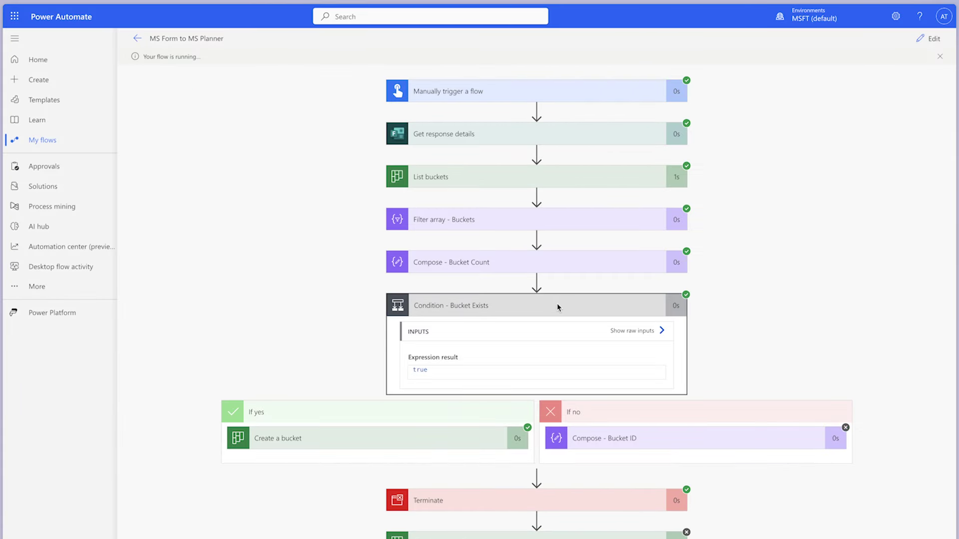
scroll(499, 374, "down", 1)
left_click(445, 438)
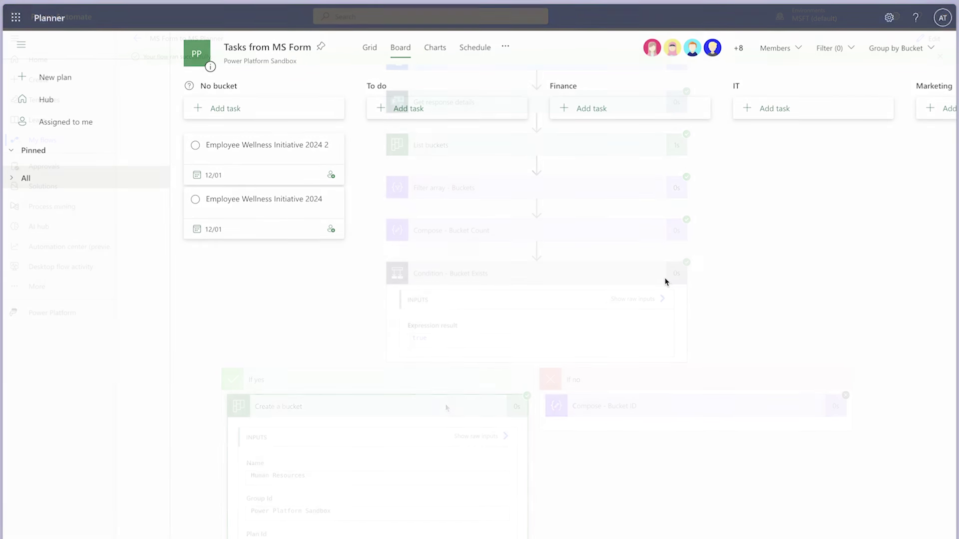
scroll(665, 282, "right", 5)
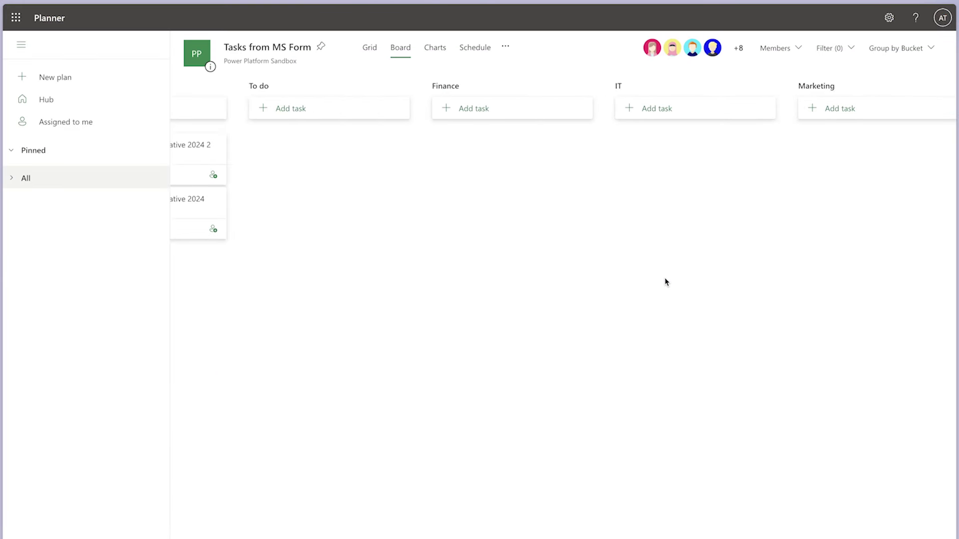
scroll(665, 282, "right", 2)
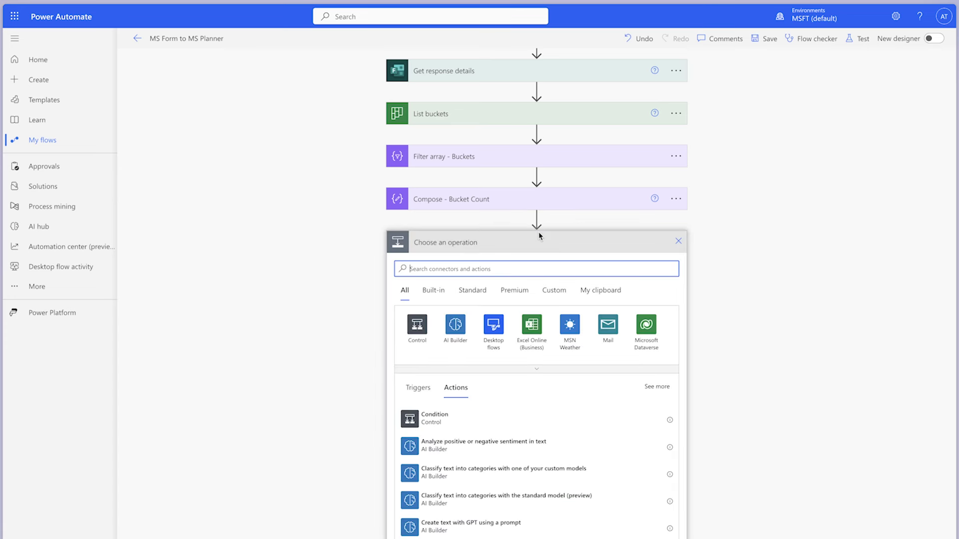
Add an Initialize variable action renamed init varBucketID after Compose - Bucket Count, with variable name varBucketID and type String
type("init")
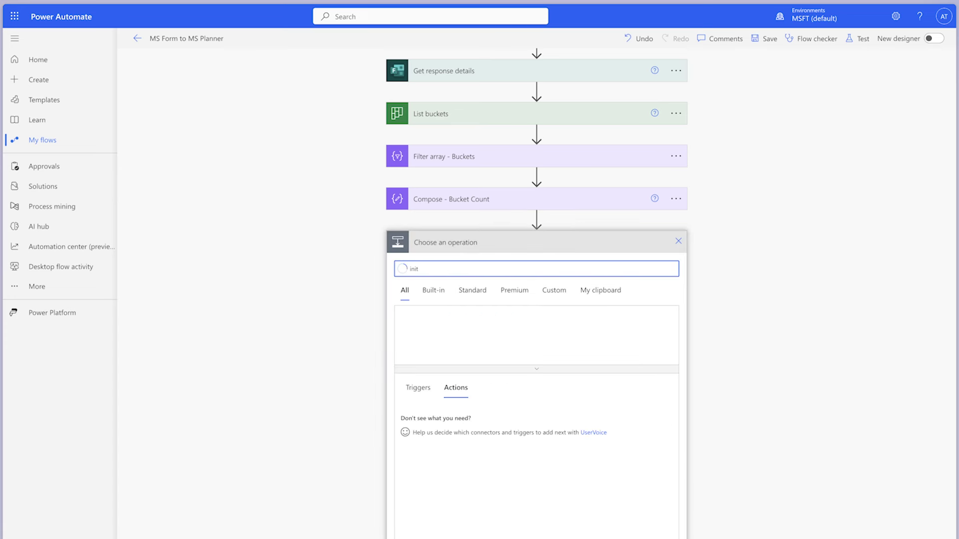
left_click(556, 523)
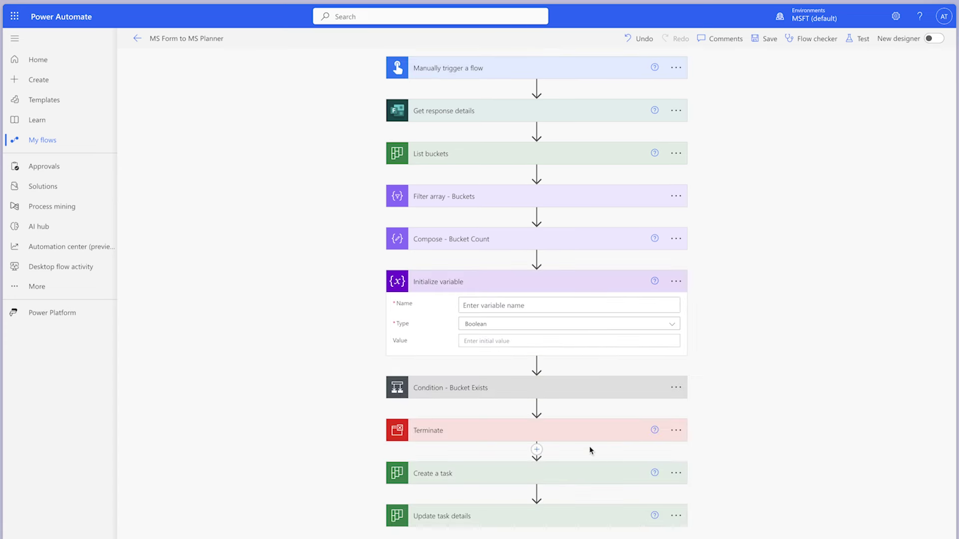
type("init ")
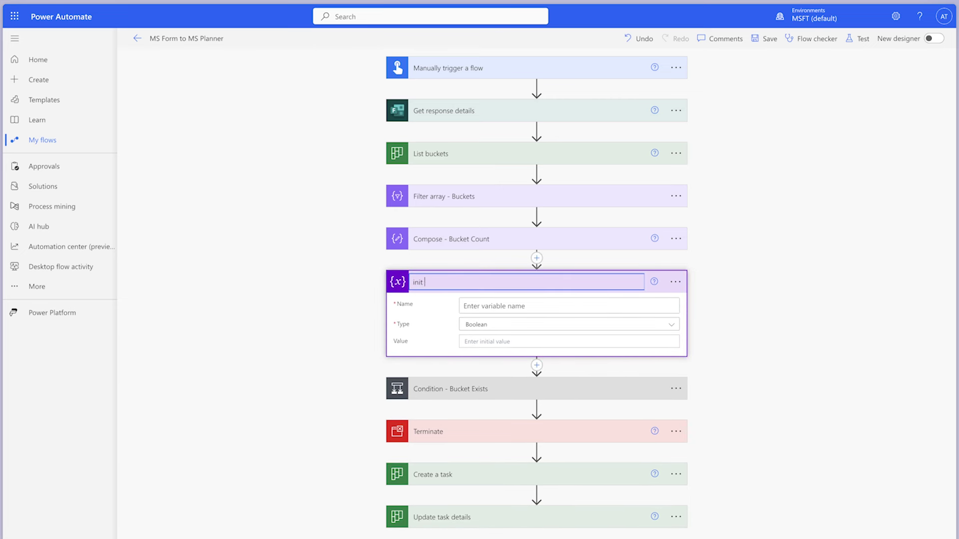
type("varBucketID")
left_click(562, 306)
type("varBucketID")
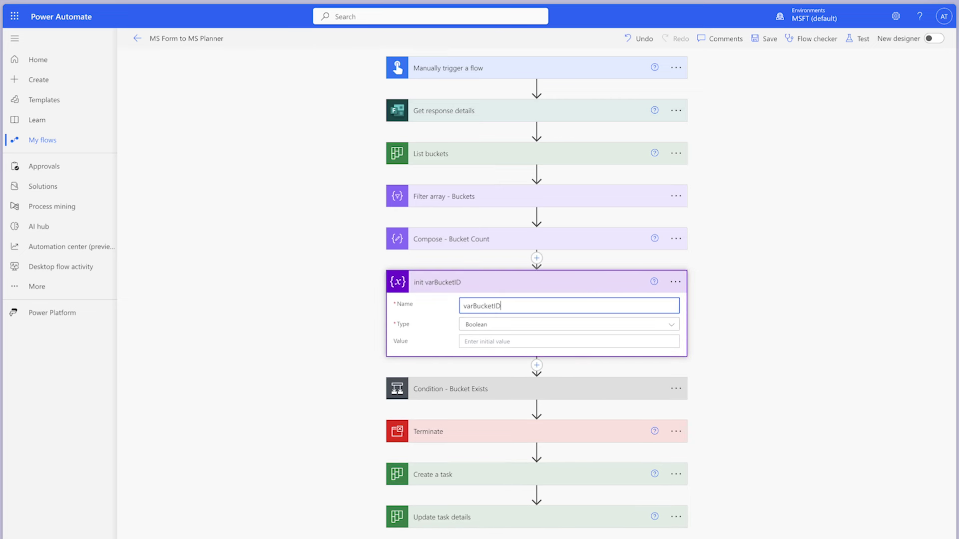
left_click(564, 325)
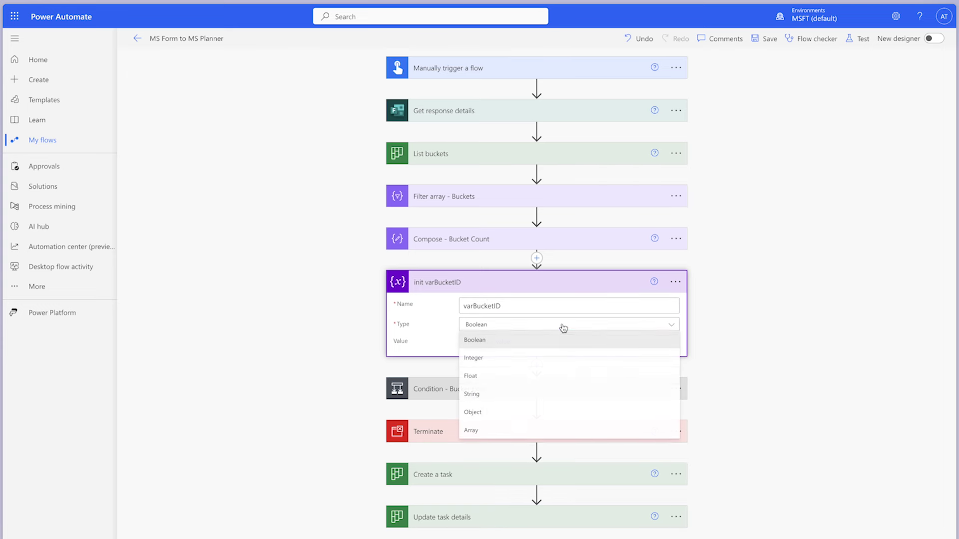
left_click(557, 392)
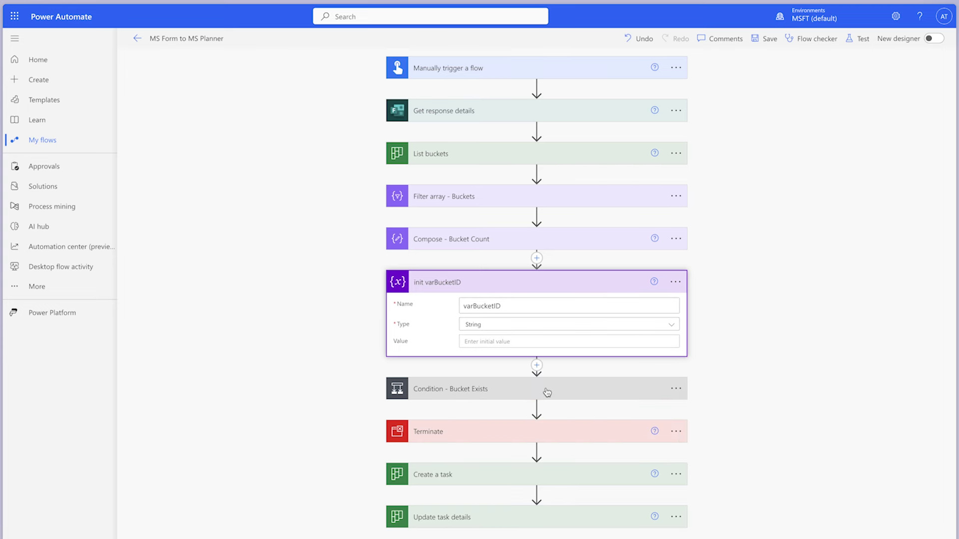
In the If yes branch of Condition - Bucket Exists, add a Set variable action named varBucketID - New after Create a bucket
left_click(547, 392)
left_click(375, 395)
type("set var")
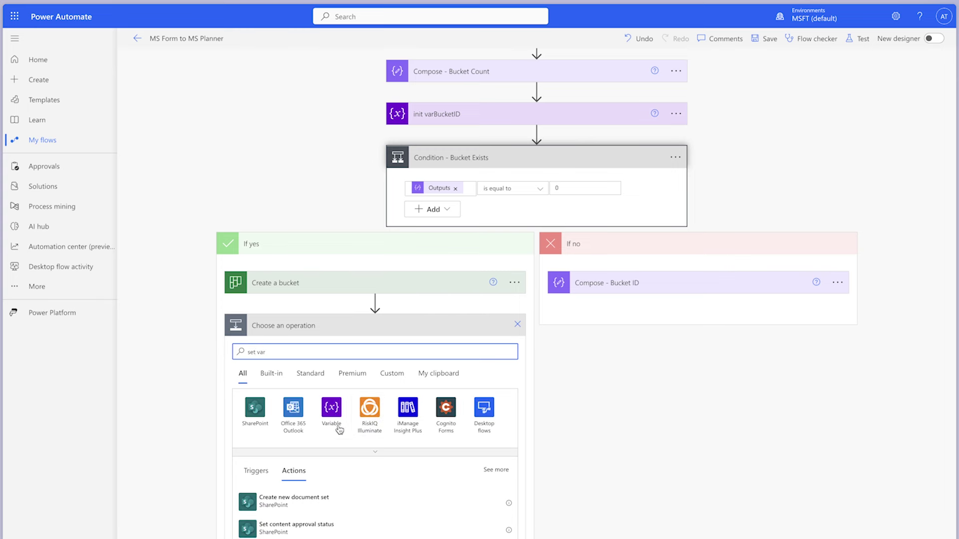
left_click(332, 410)
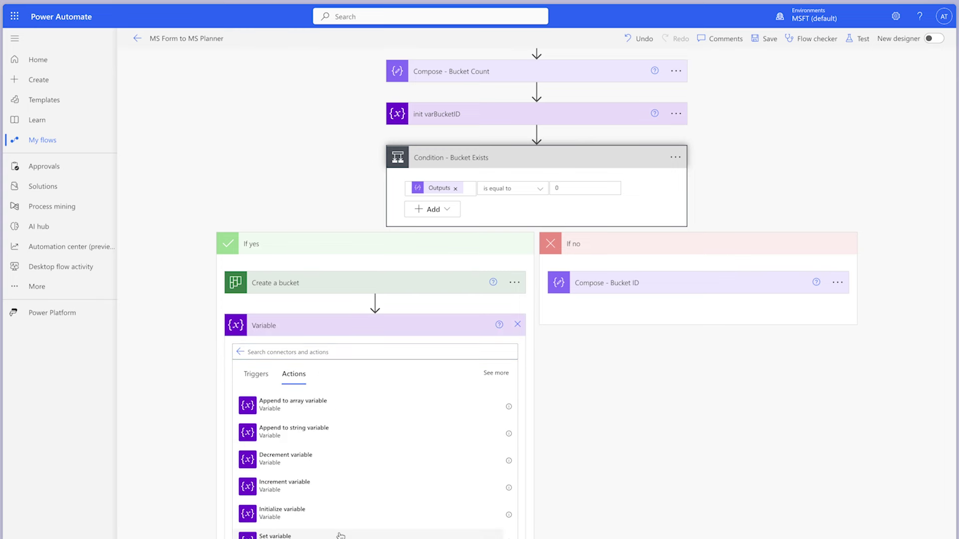
left_click(340, 535)
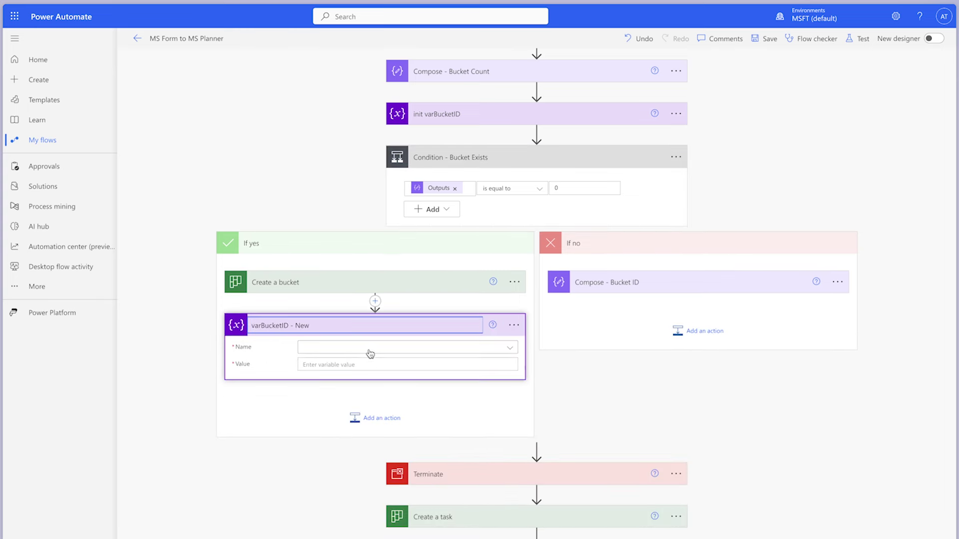
Make varBucketID - New set the varBucketID variable to the Id output of Create a bucket
left_click(368, 349)
left_click(366, 382)
left_click(372, 365)
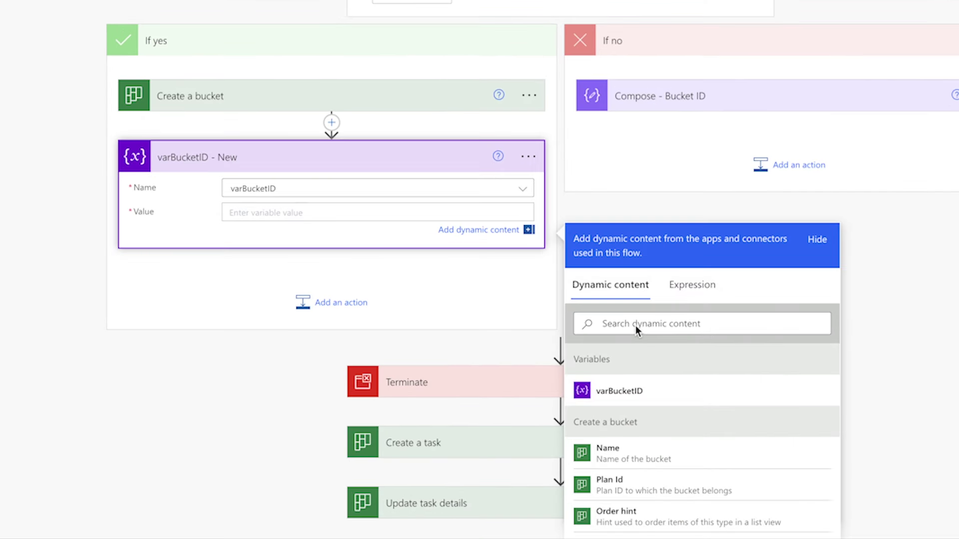
left_click(590, 444)
type("id")
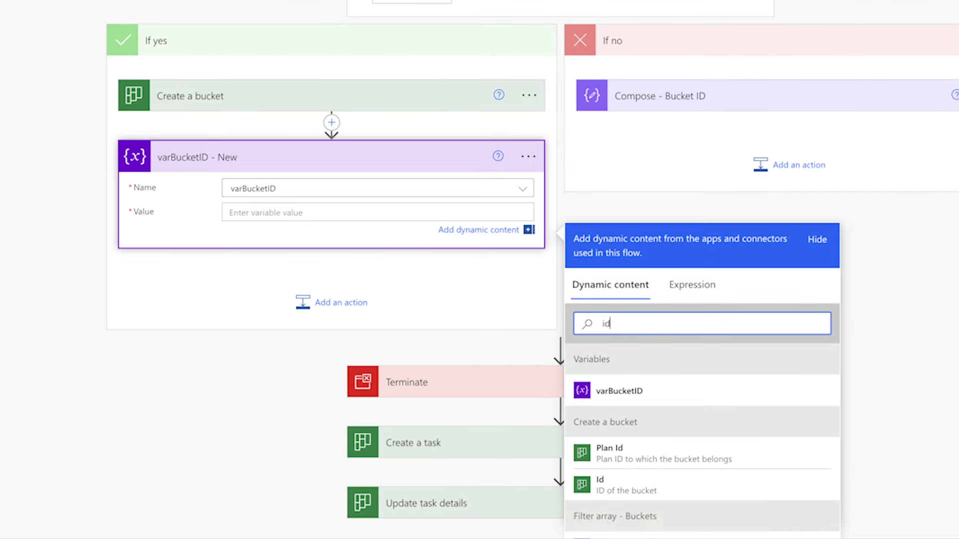
left_click(667, 483)
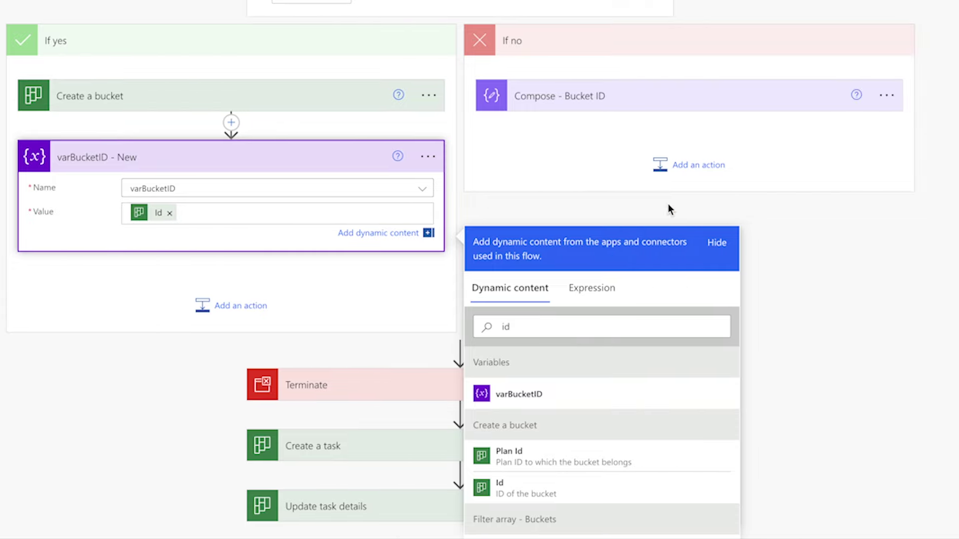
In the If no branch, add a Set variable action renamed varBucketID after Compose - Bucket ID
left_click(679, 164)
left_click(591, 273)
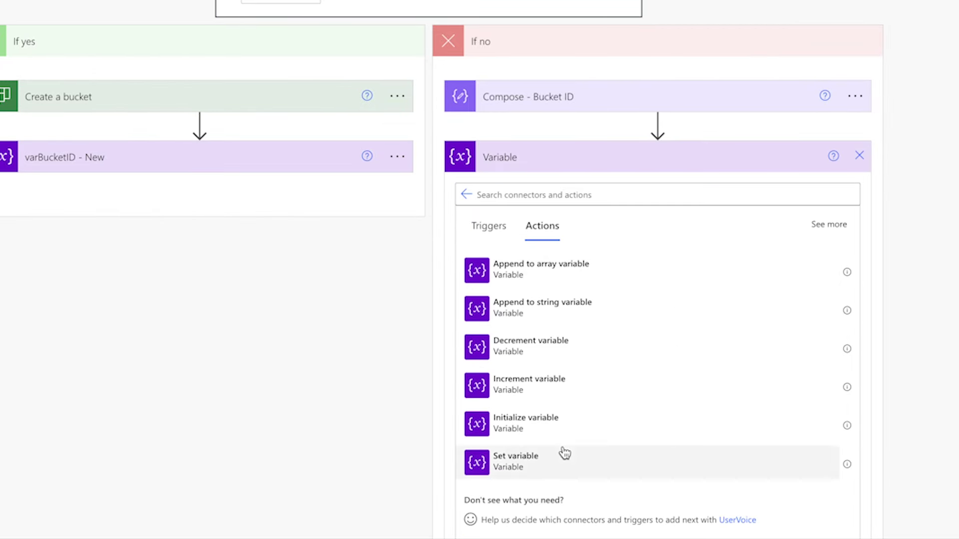
left_click(564, 454)
left_click(854, 156)
left_click(790, 205)
type("varBucketID")
Make the If no branch's Set variable action set varBucketID to the Outputs of Compose - Bucket ID
left_click(721, 190)
left_click(708, 227)
left_click(658, 212)
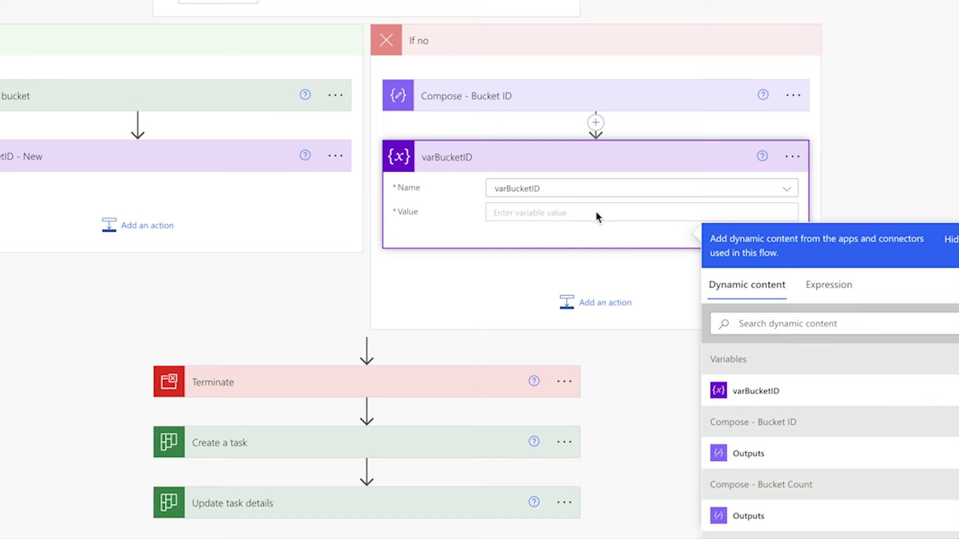
left_click(823, 447)
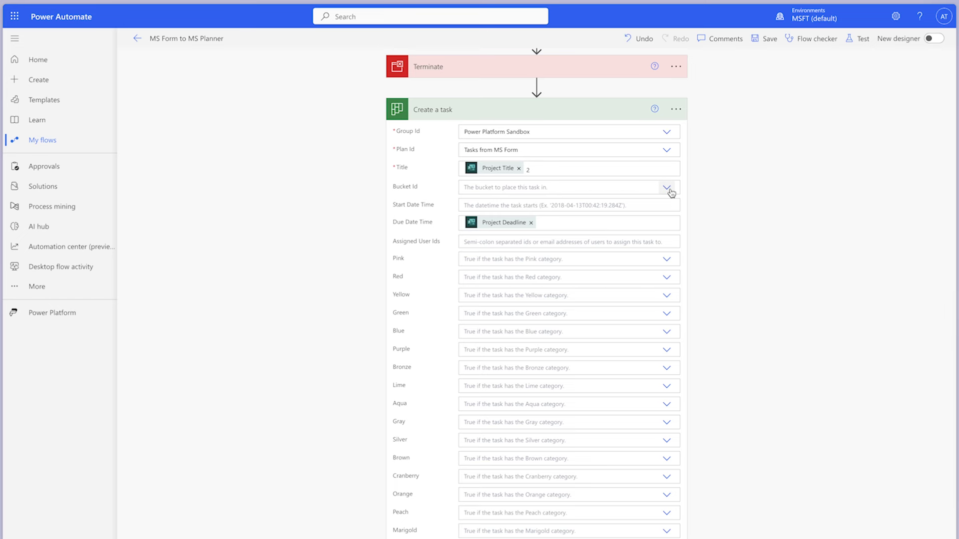
Set the Bucket Id of Create a task to a custom value using the varBucketID variable
left_click(668, 188)
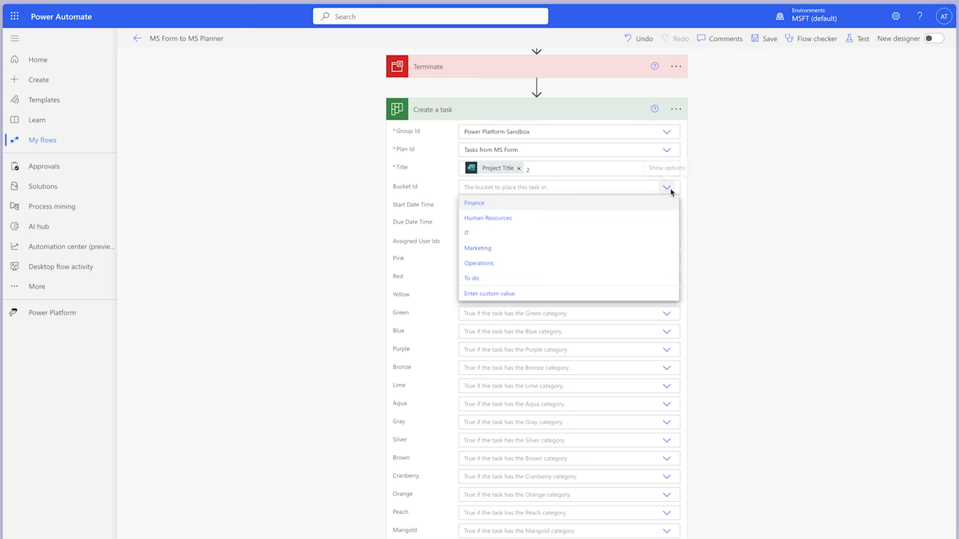
left_click(509, 294)
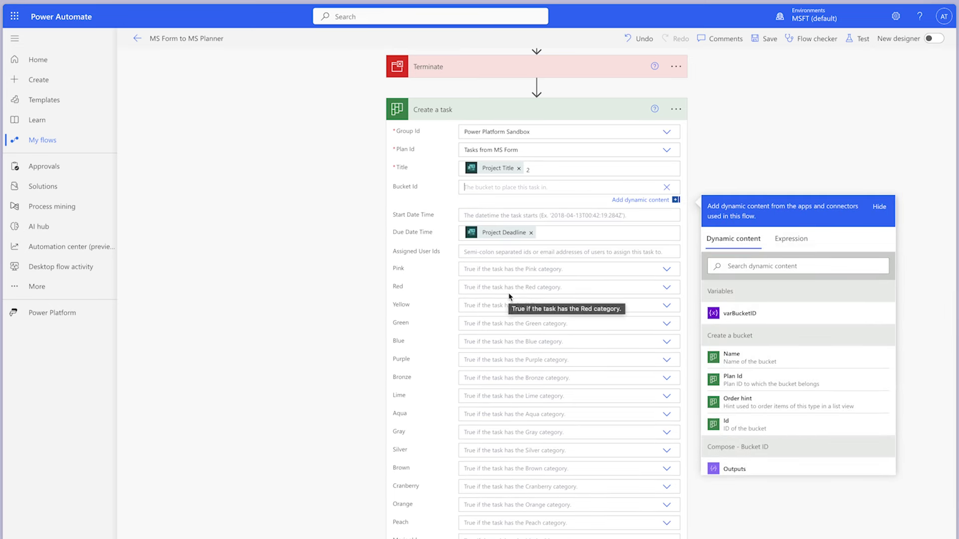
left_click(847, 313)
Move the Terminate action to the end of the flow after Update task details, and run a manual test
scroll(858, 219, "up", 6)
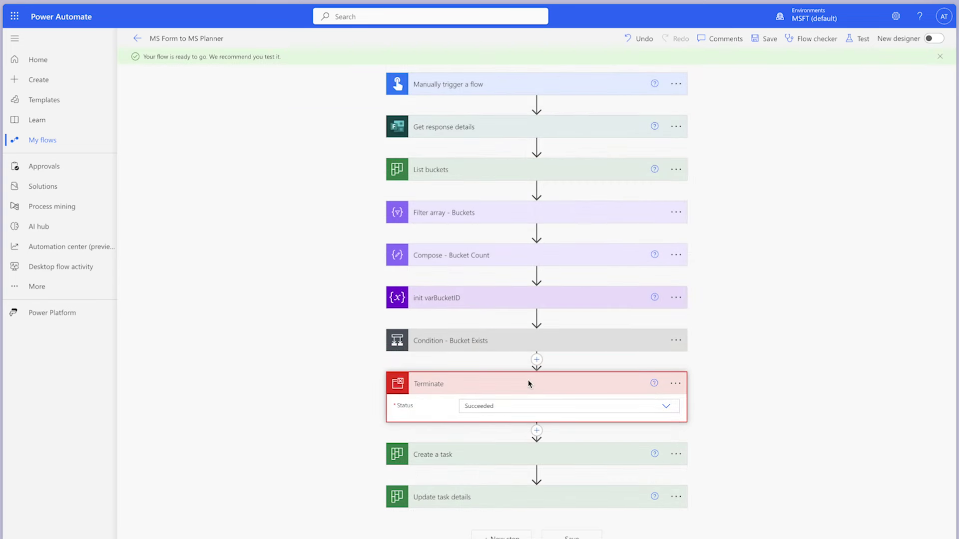
left_click_drag(529, 384, 533, 517)
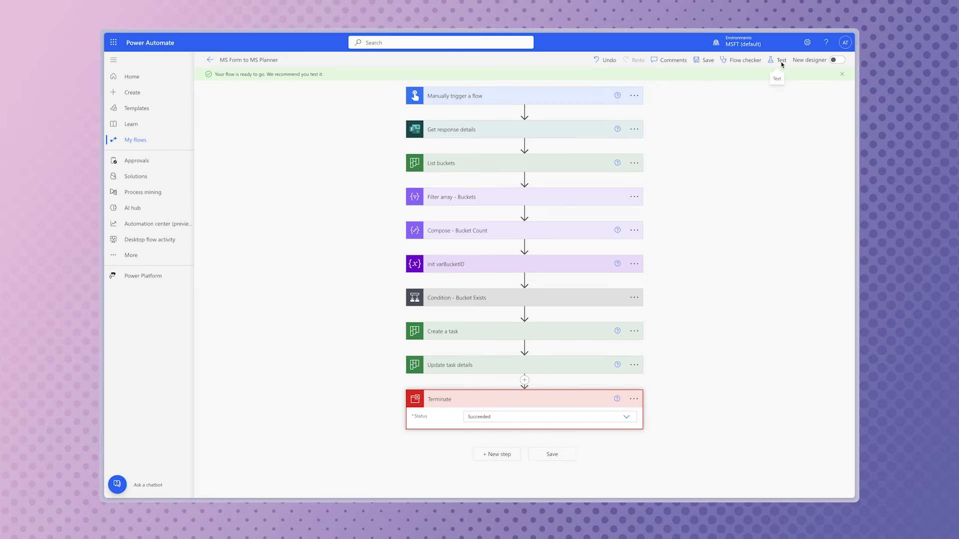
left_click(781, 64)
left_click(725, 482)
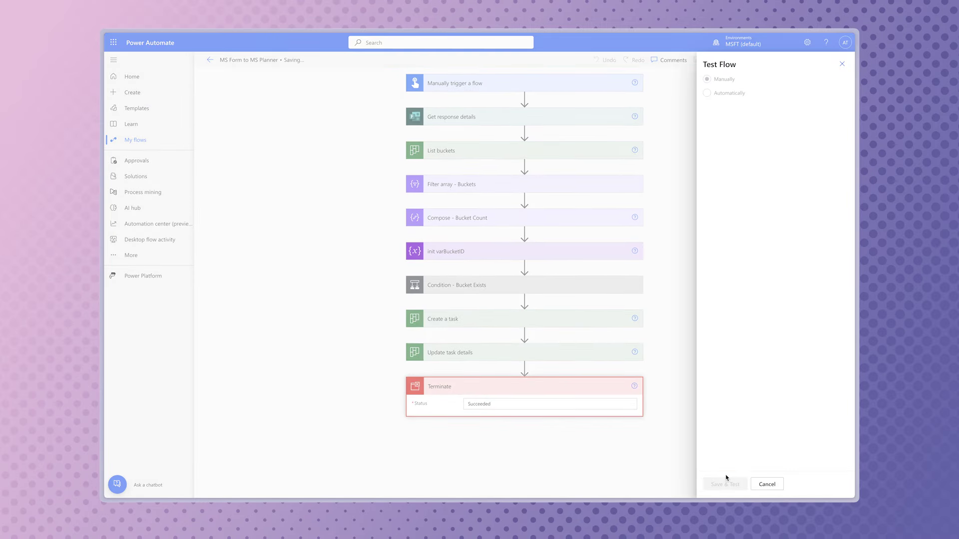
left_click(742, 484)
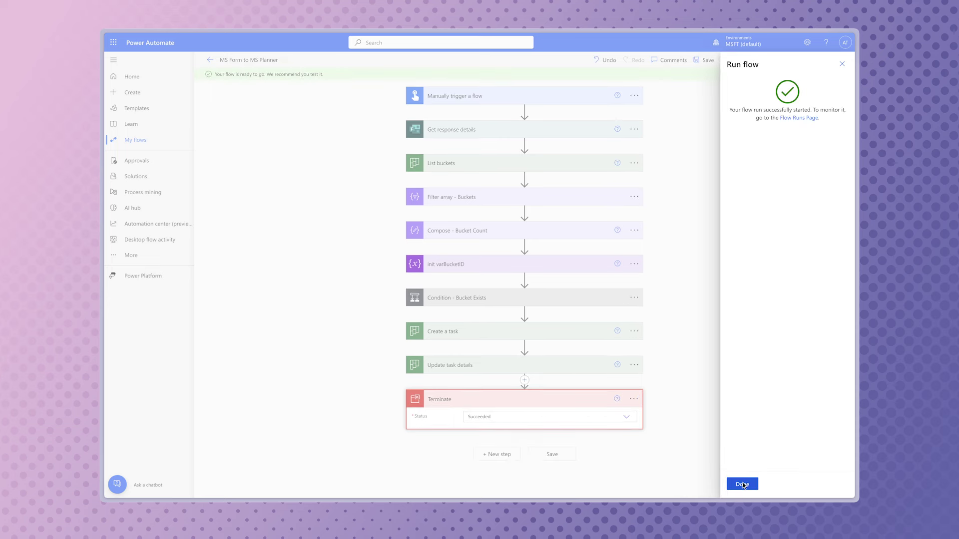
left_click(742, 484)
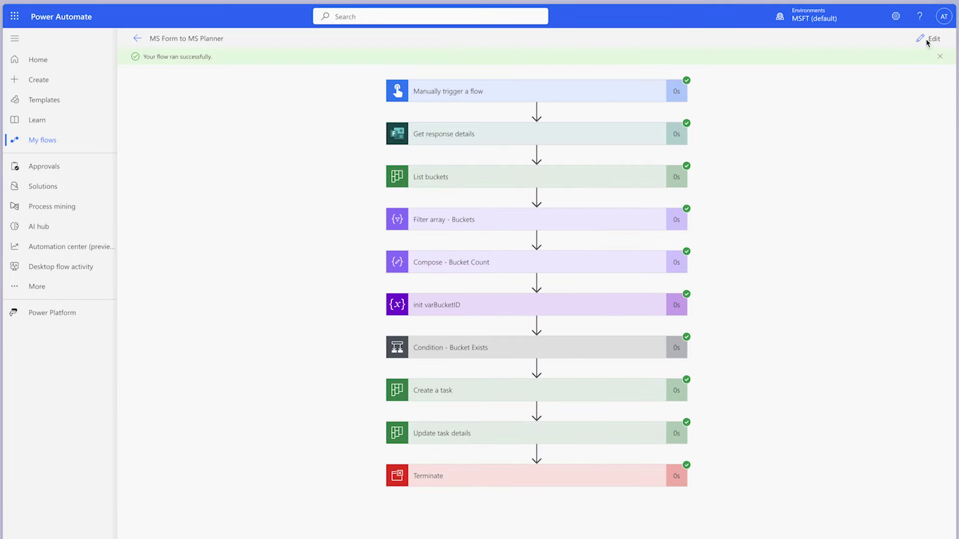
Edit the Create a task action, setting Assigned User Ids to Responders' Email and the number after Project Title to 3
left_click(929, 40)
left_click(539, 368)
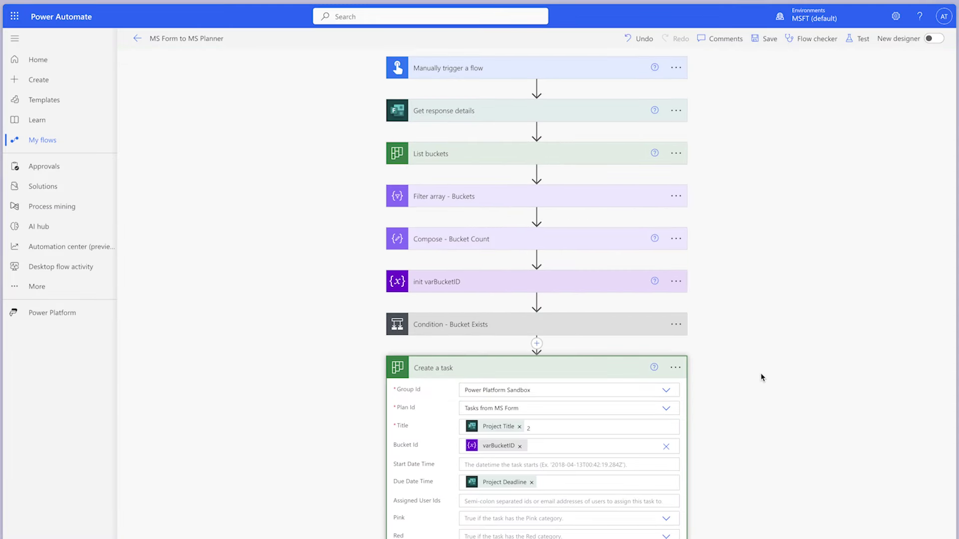
scroll(761, 375, "down", 5)
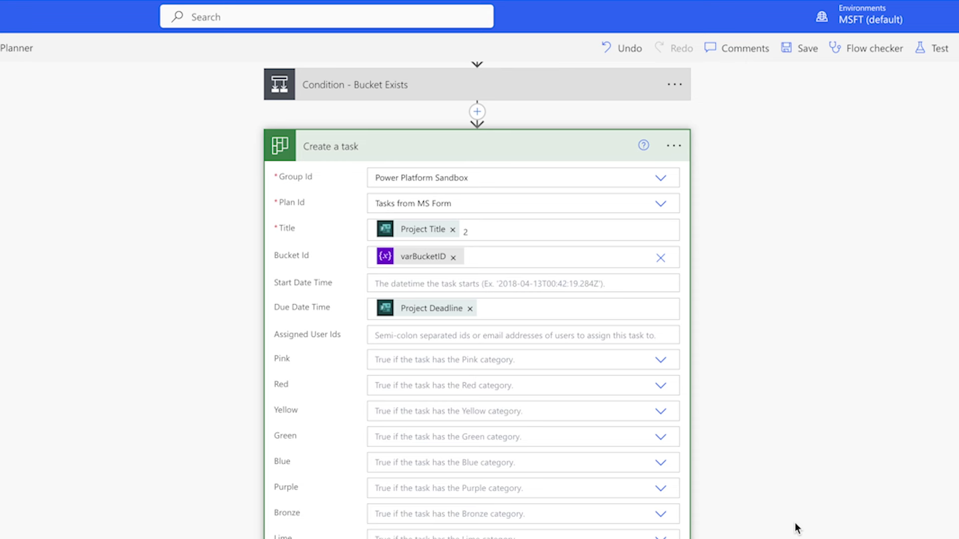
left_click(420, 335)
left_click(693, 298)
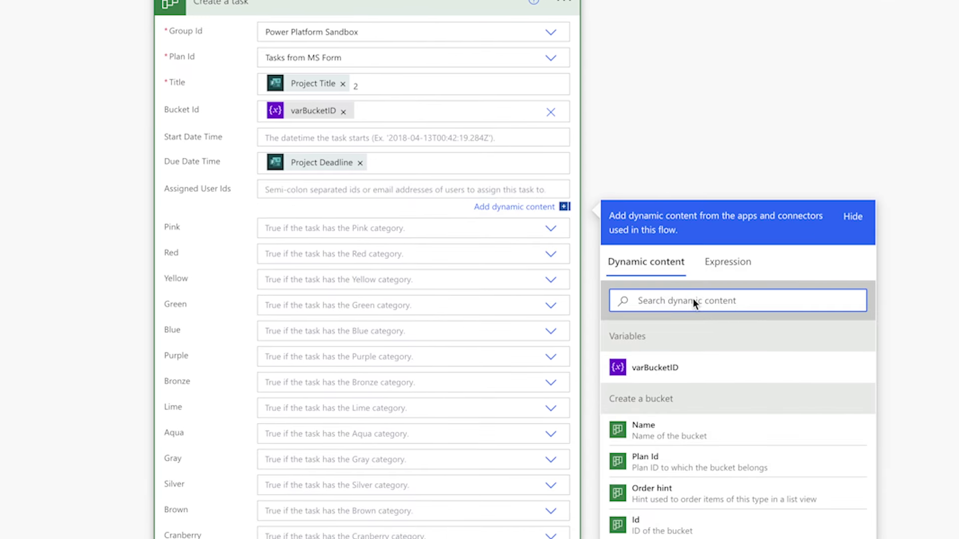
type("resp")
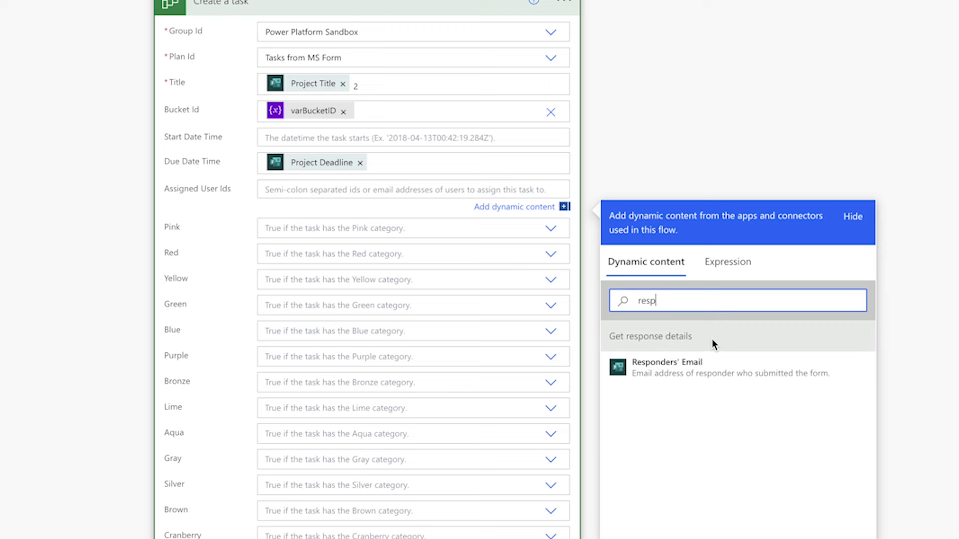
left_click(710, 366)
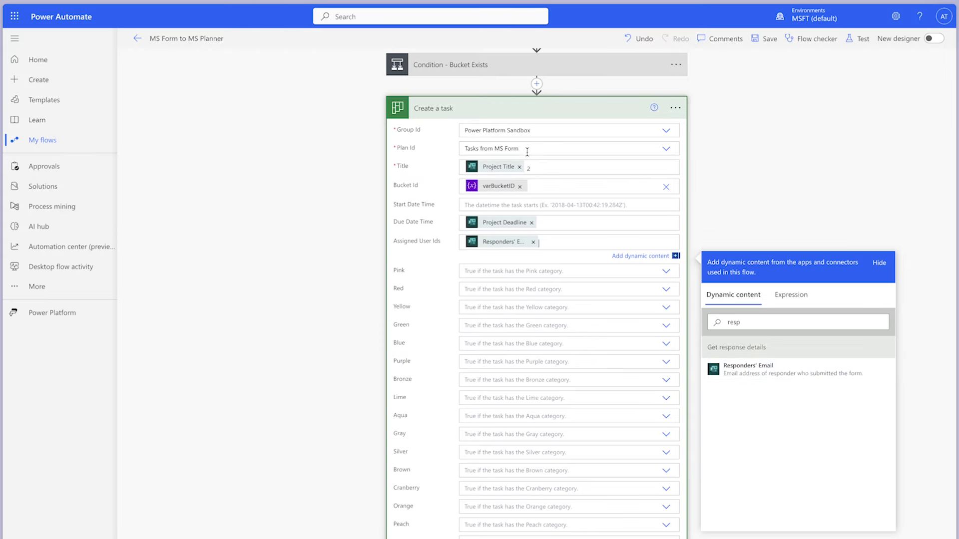
left_click(528, 170)
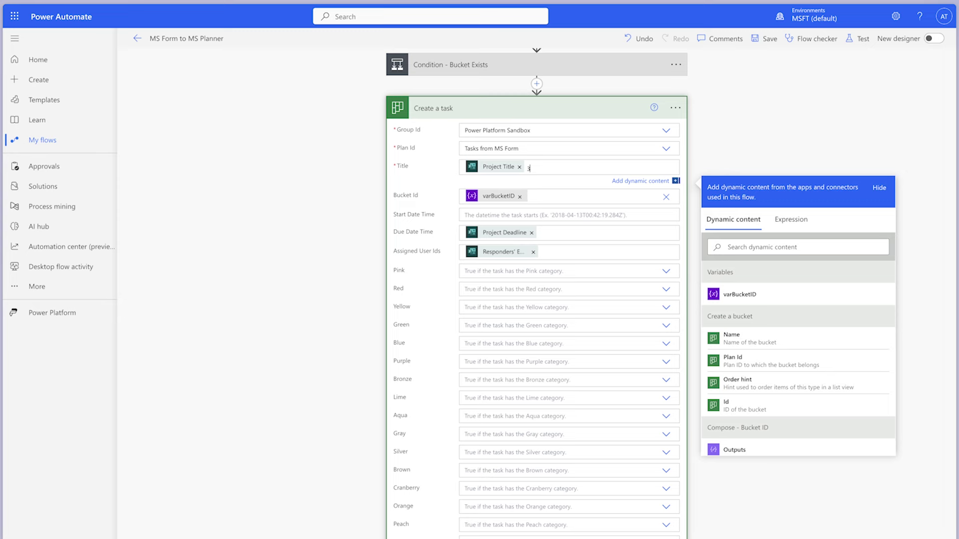
Save the flow, run a manual test, and check the task buckets on the Tasks from MS Form board in Planner
left_click(857, 39)
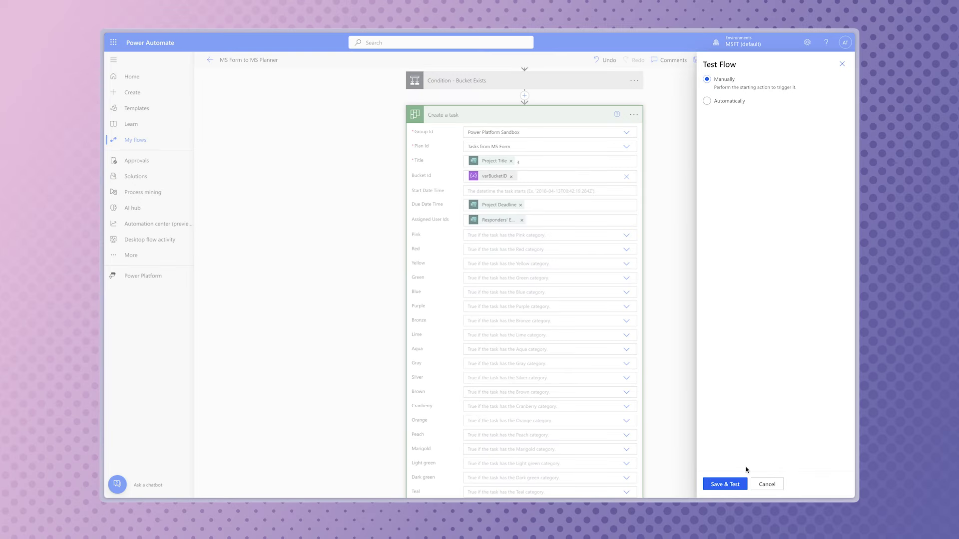
left_click(726, 484)
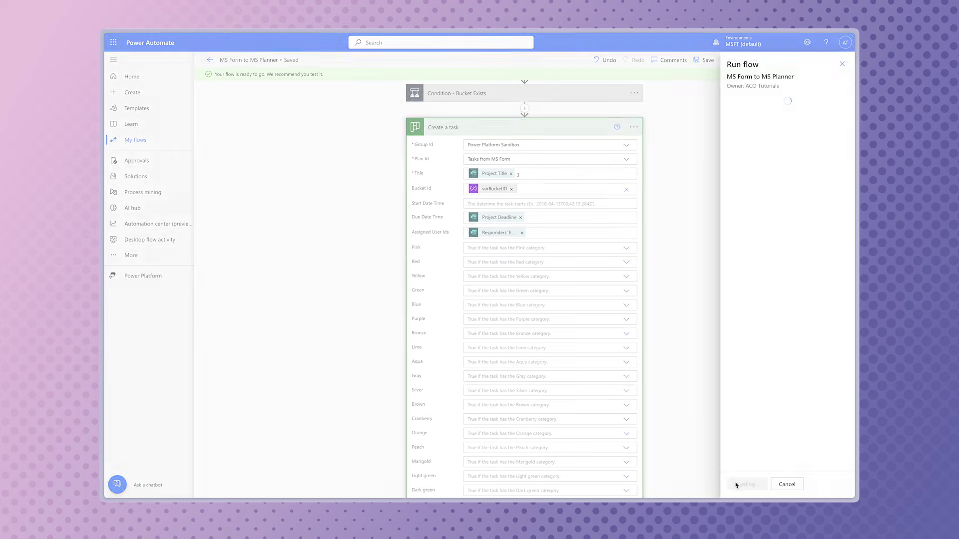
left_click(745, 484)
left_click(743, 485)
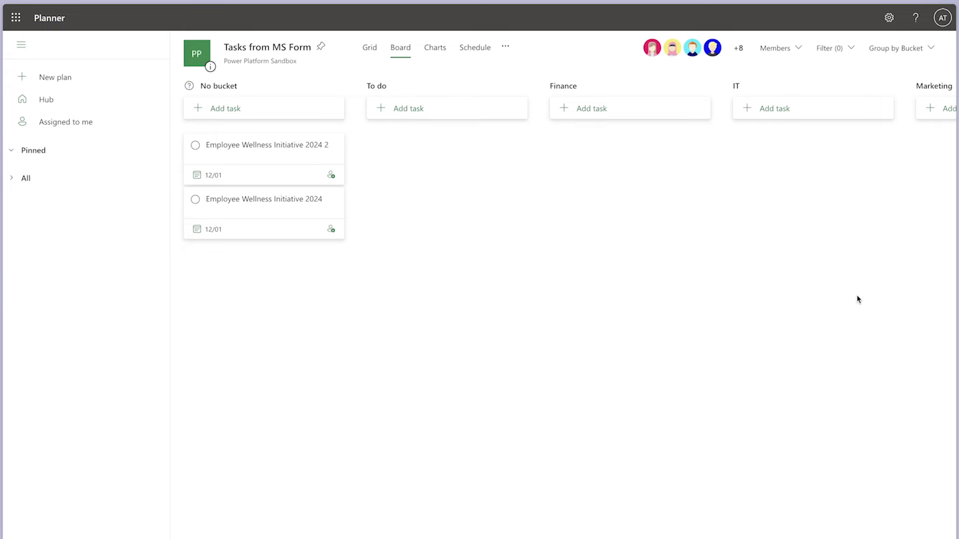
scroll(858, 299, "right", 10)
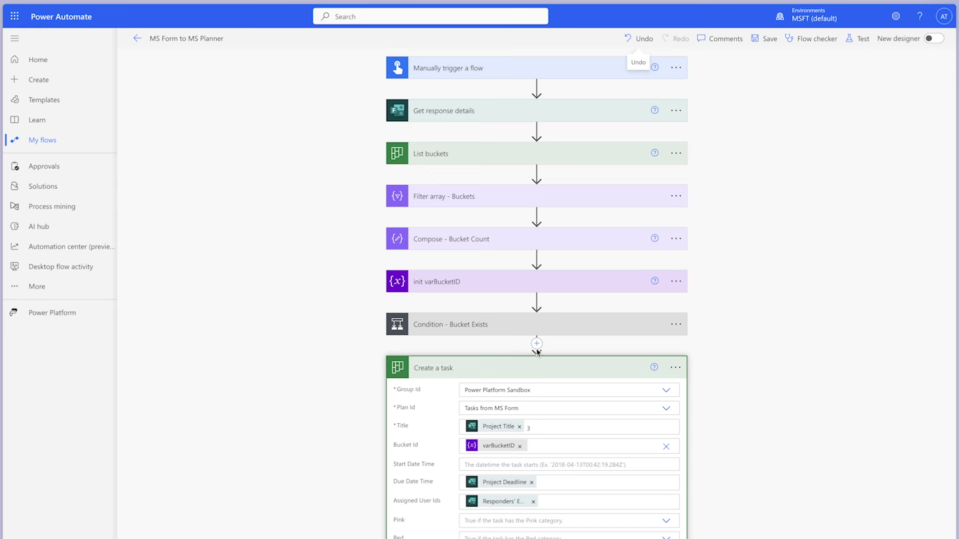
Add a SharePoint Get items action named Get items - Employees between Condition - Bucket Exists and Create a task
left_click(537, 343)
left_click(529, 358)
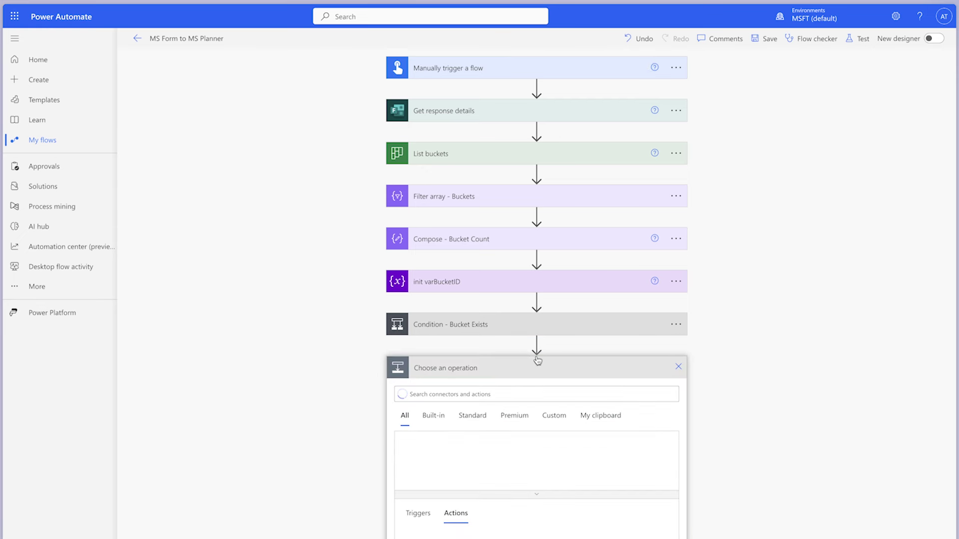
type("get o")
key("BackSpace")
type("items")
left_click(499, 537)
scroll(585, 339, "down", 1)
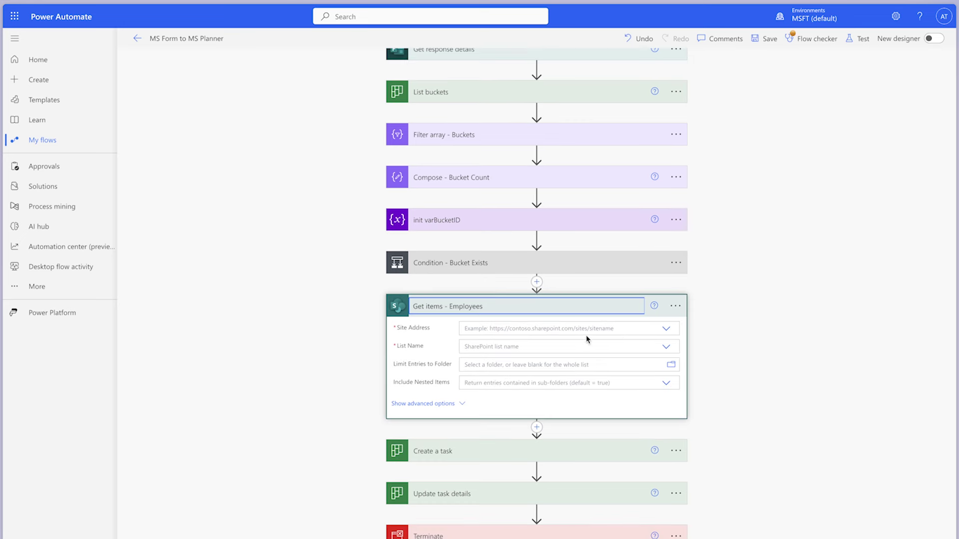
Point Get items - Employees to the Employee Experience Team site and its Employee Tracker list
left_click(660, 329)
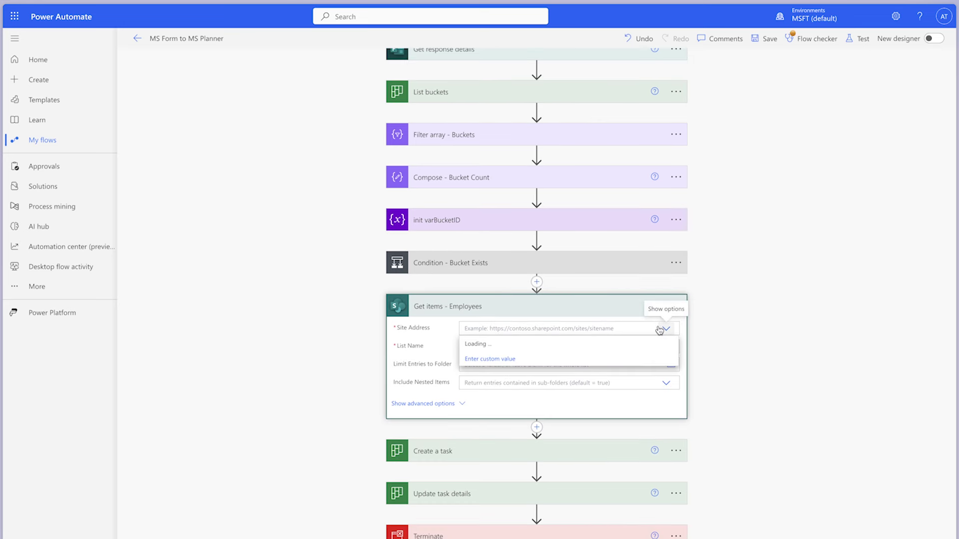
left_click(644, 356)
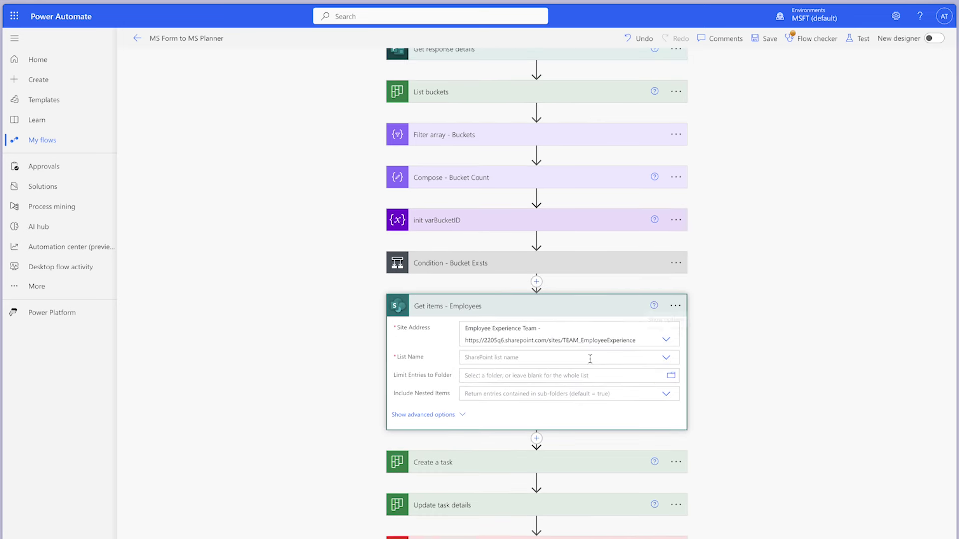
left_click(666, 358)
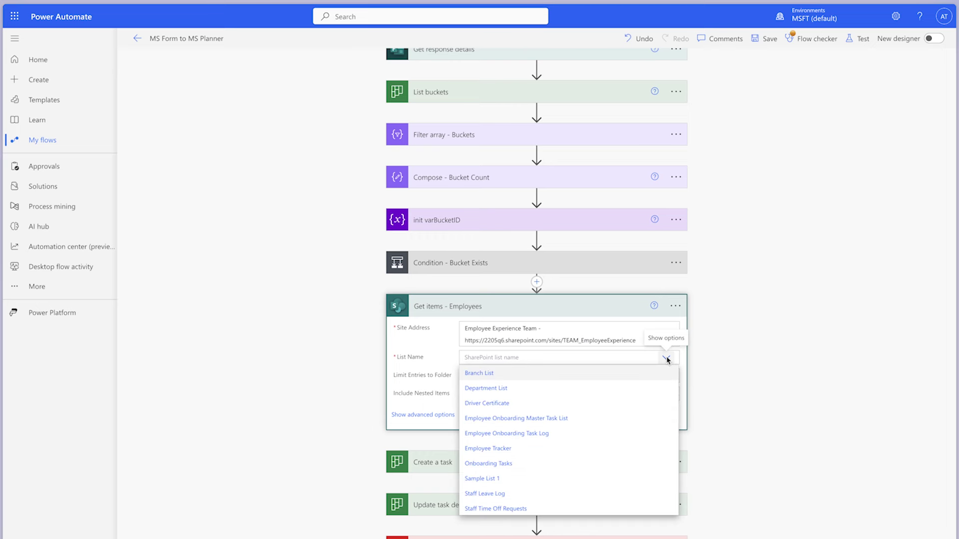
left_click(488, 448)
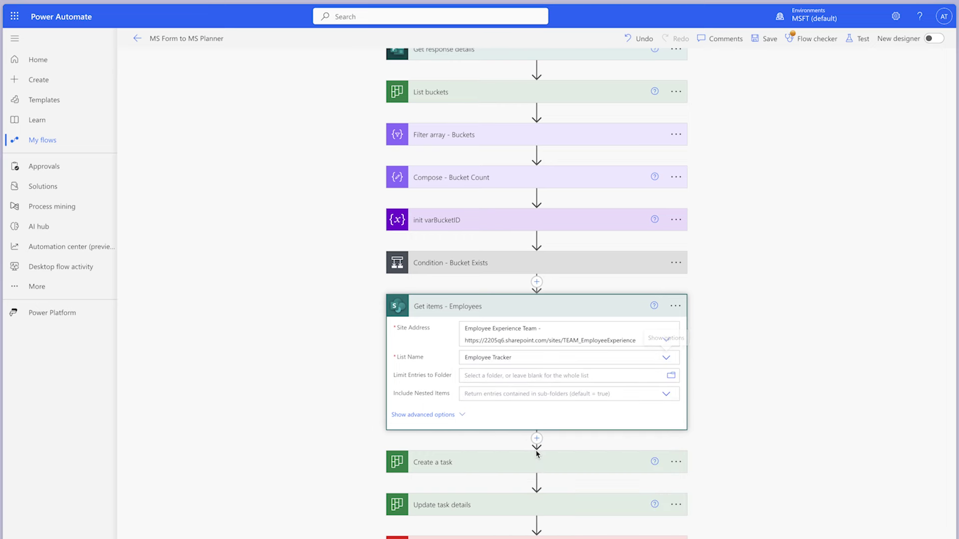
Set the Filter Query of Get items - Employees to Department eq ' followed by the Department answer from the form response
left_click(463, 416)
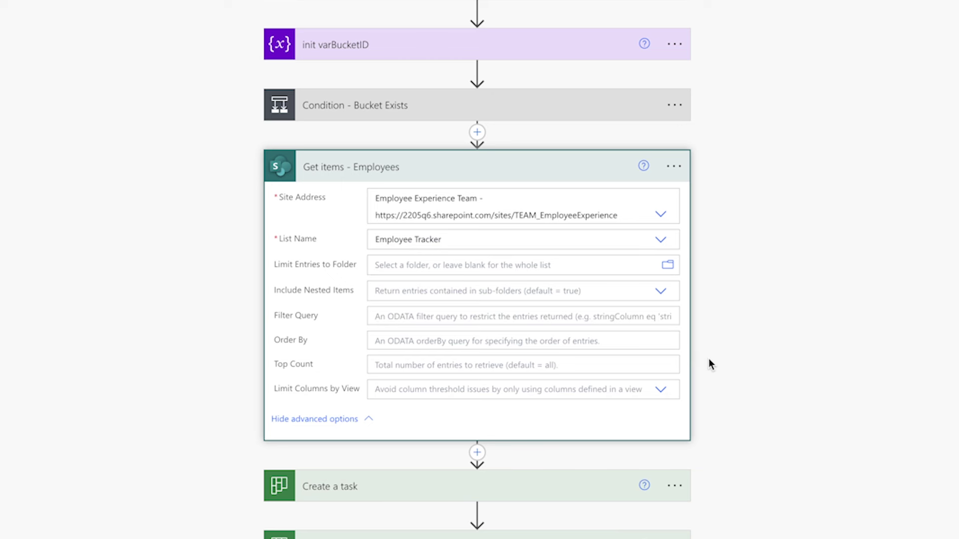
left_click(424, 319)
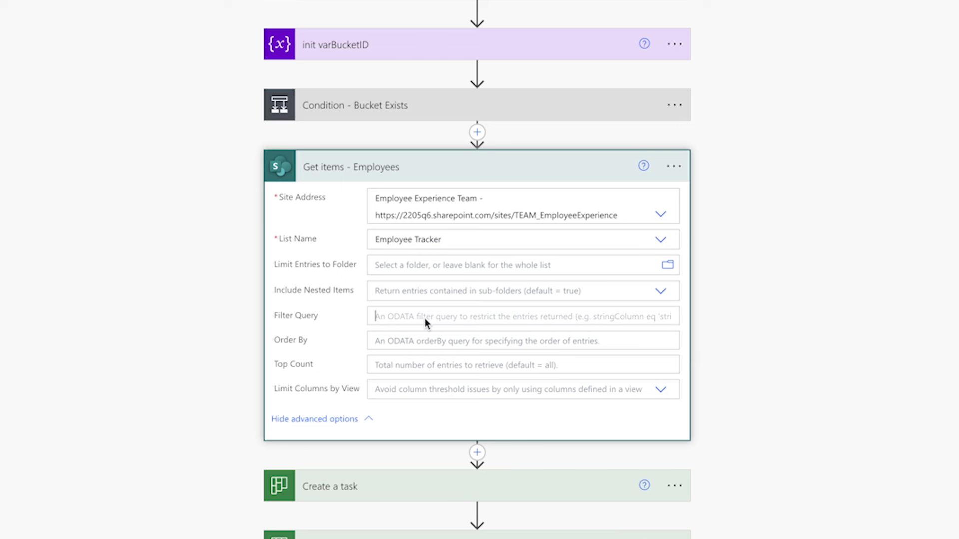
type("Depar")
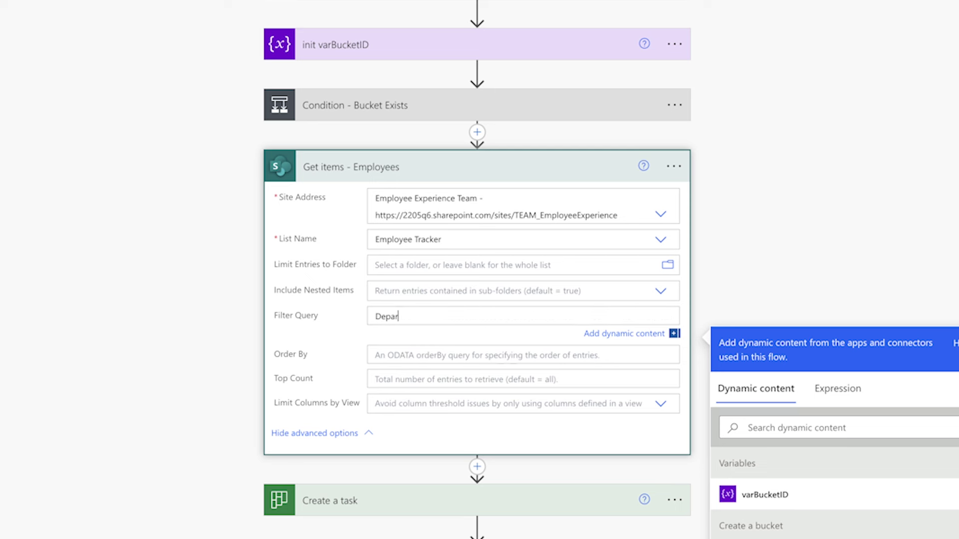
type("tment")
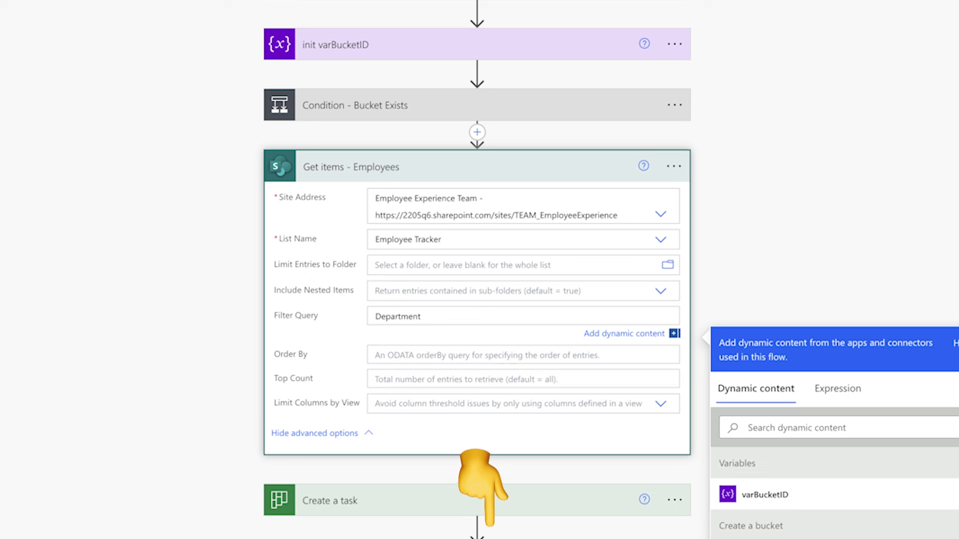
type("eq ")
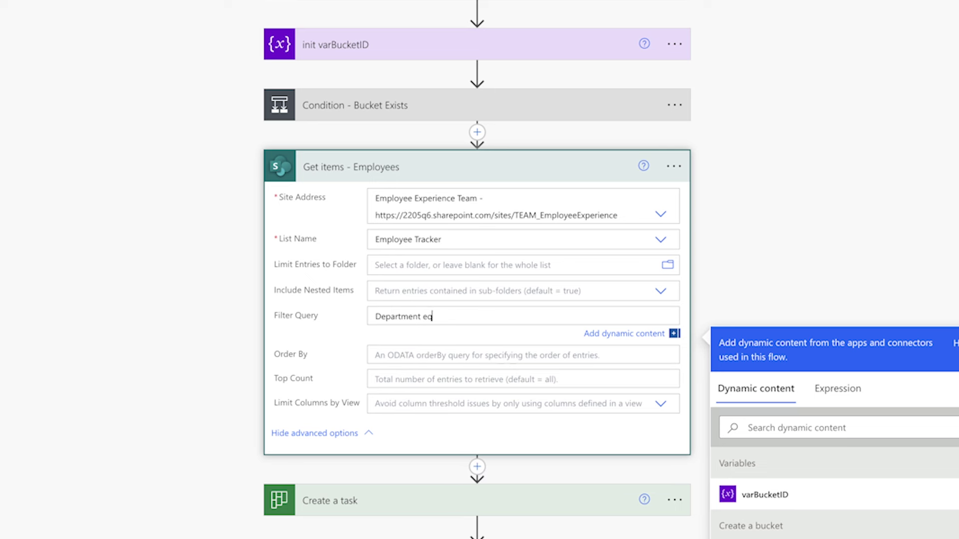
type("'")
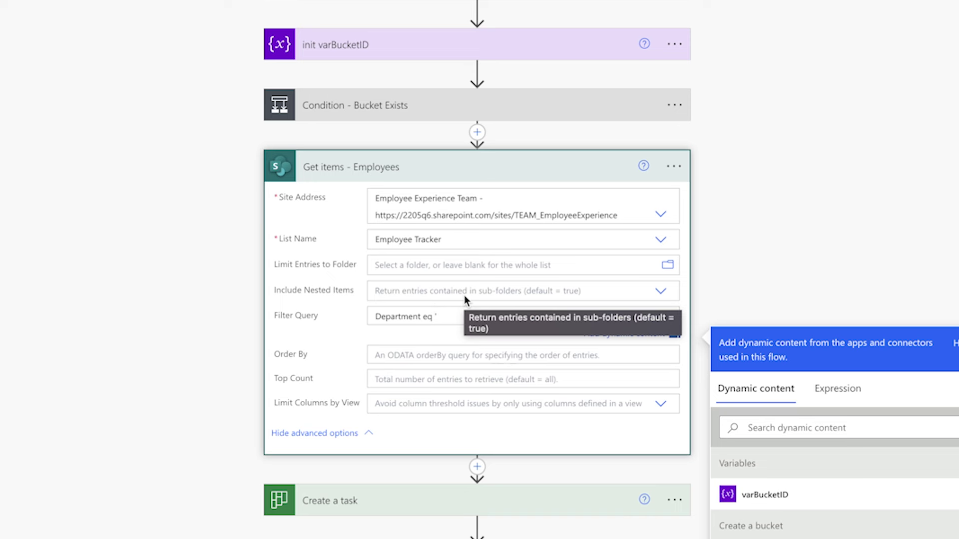
left_click(769, 420)
scroll(869, 427, "down", 3)
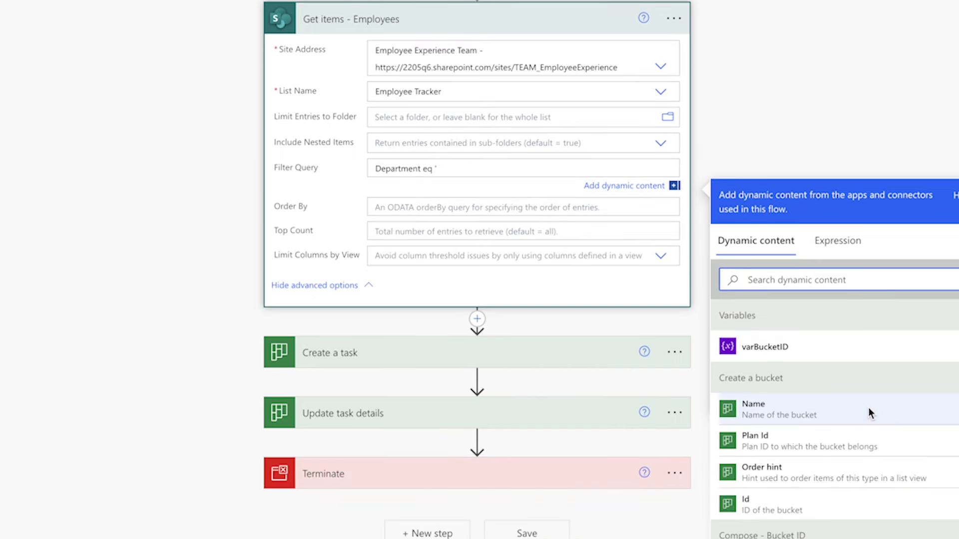
scroll(867, 407, "down", 5)
left_click(819, 351)
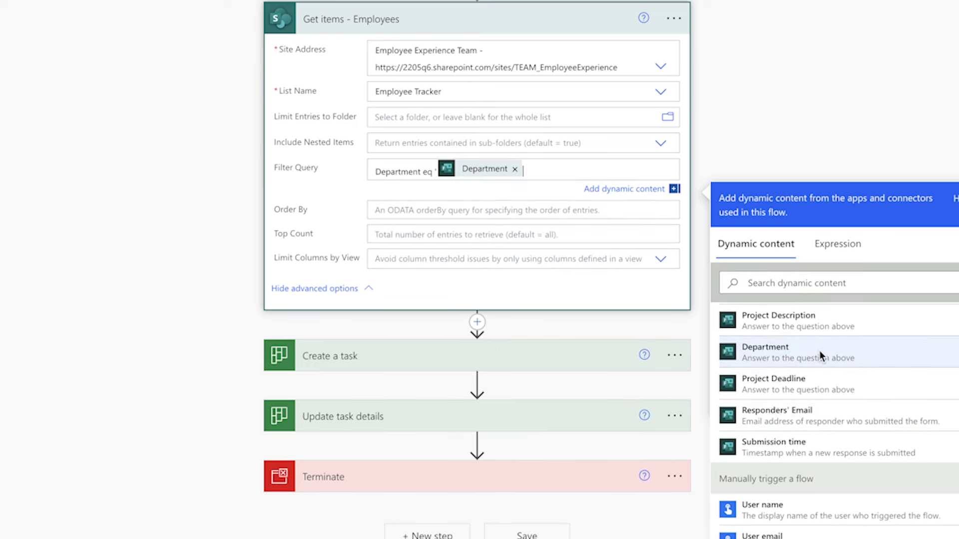
Add a Compose action named Compose - Employee Count directly after Get items - Employees
left_click(474, 327)
left_click(478, 338)
left_click(481, 361)
type("Comopse")
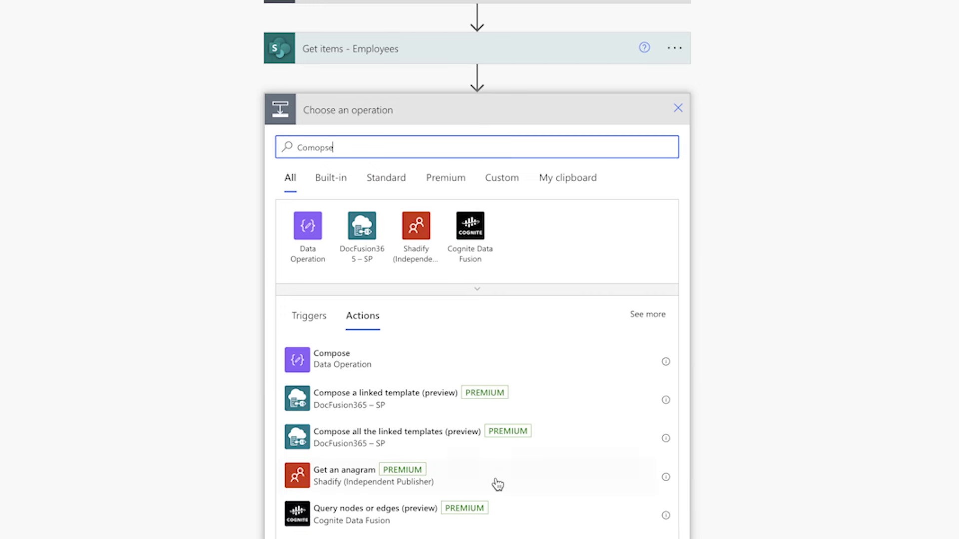
left_click(465, 364)
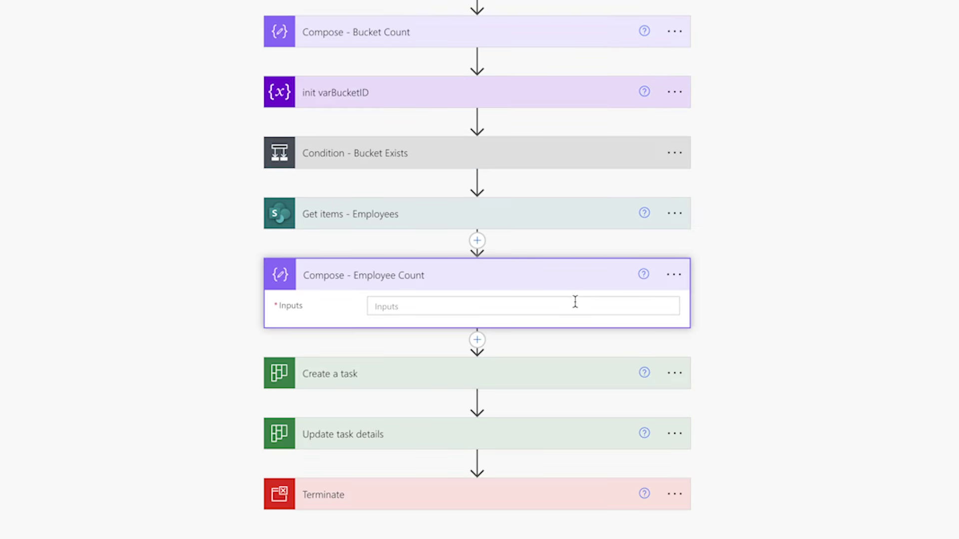
Set the Inputs of Compose - Employee Count to a length() expression on the value output of Get items - Employees
left_click(574, 305)
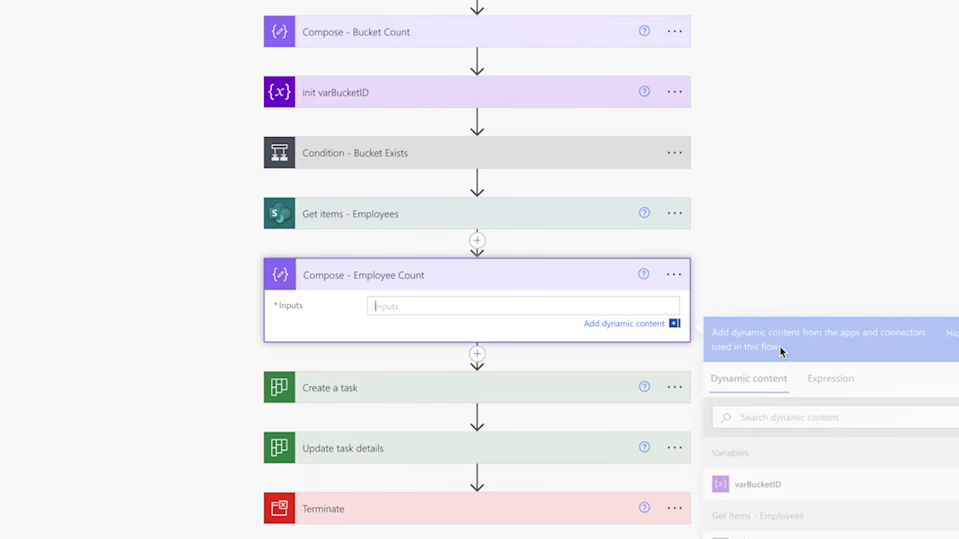
left_click(819, 378)
type("leng")
key("Tab")
type("(")
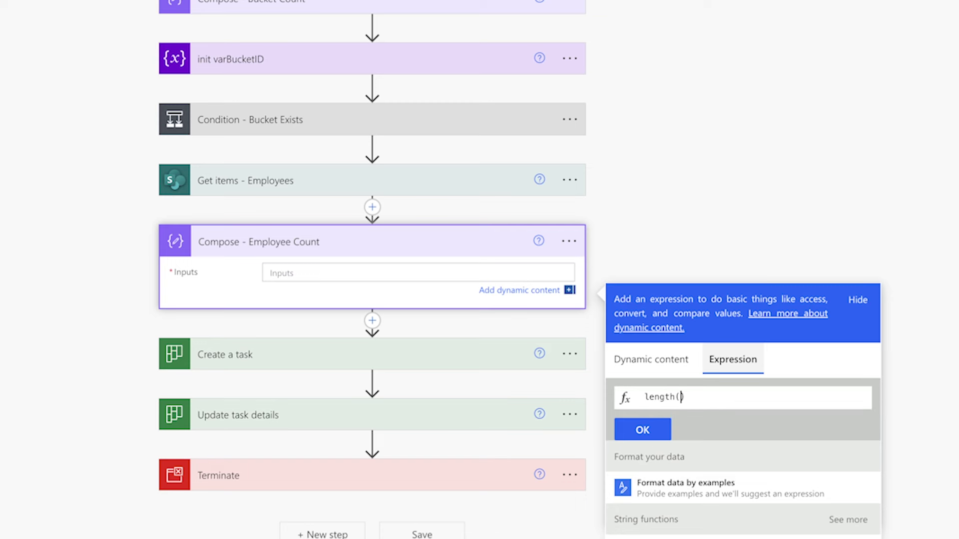
left_click(664, 353)
scroll(758, 356, "down", 3)
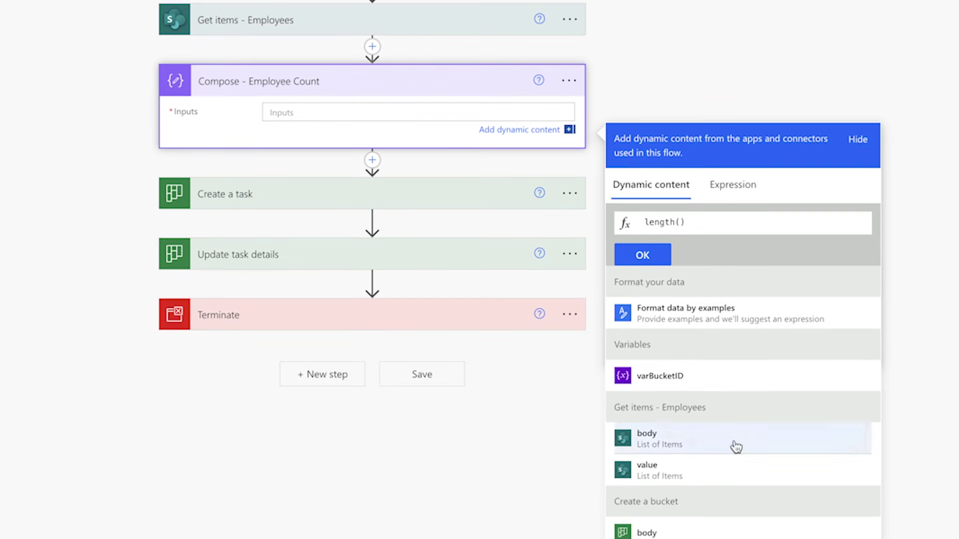
left_click(710, 471)
left_click(699, 257)
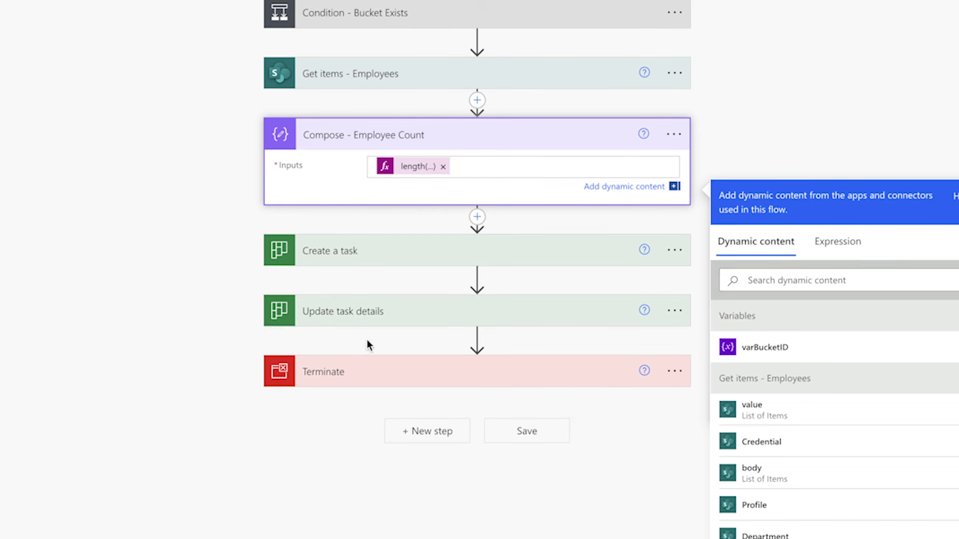
Move Terminate directly after Compose - Employee Count, and save and manually test the flow to check the employee count
left_click_drag(379, 373, 391, 331)
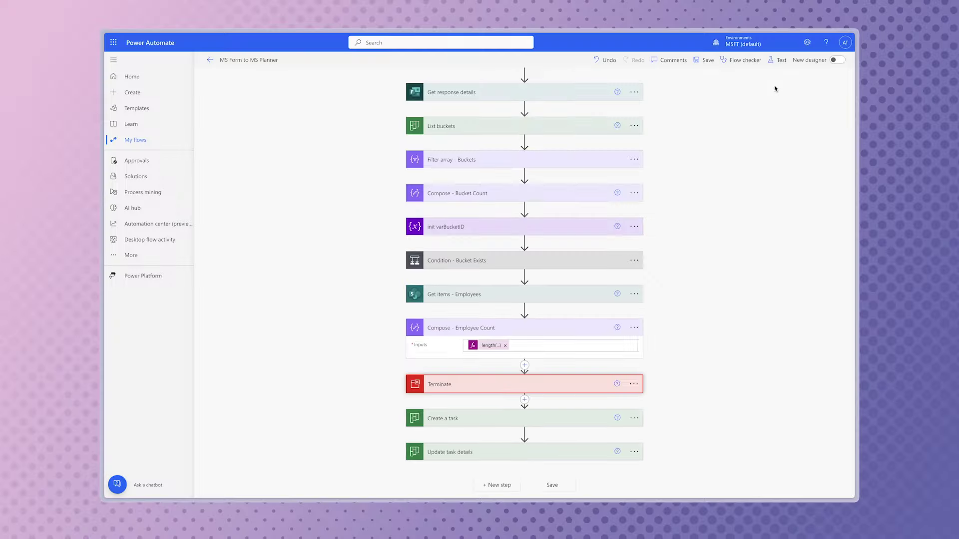
left_click(778, 59)
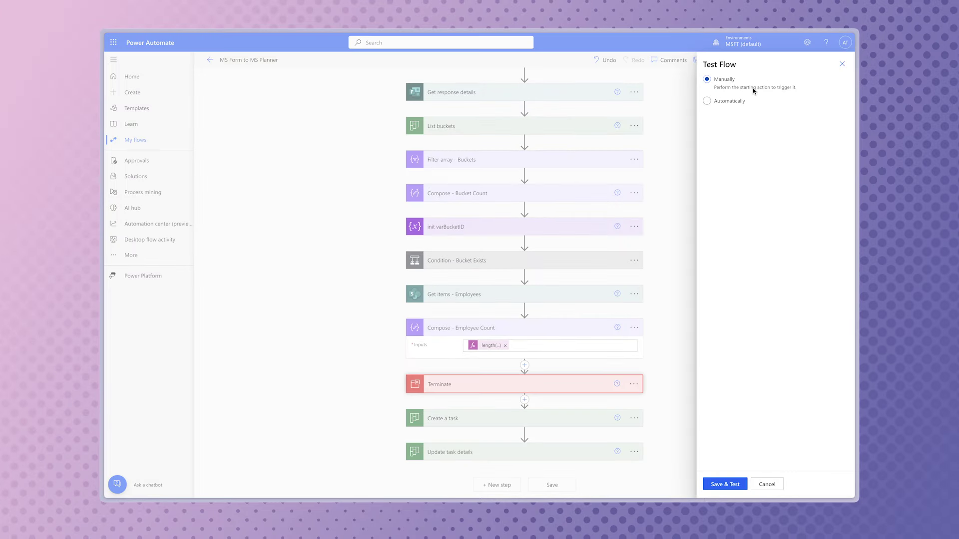
left_click(733, 482)
left_click(749, 483)
left_click(749, 484)
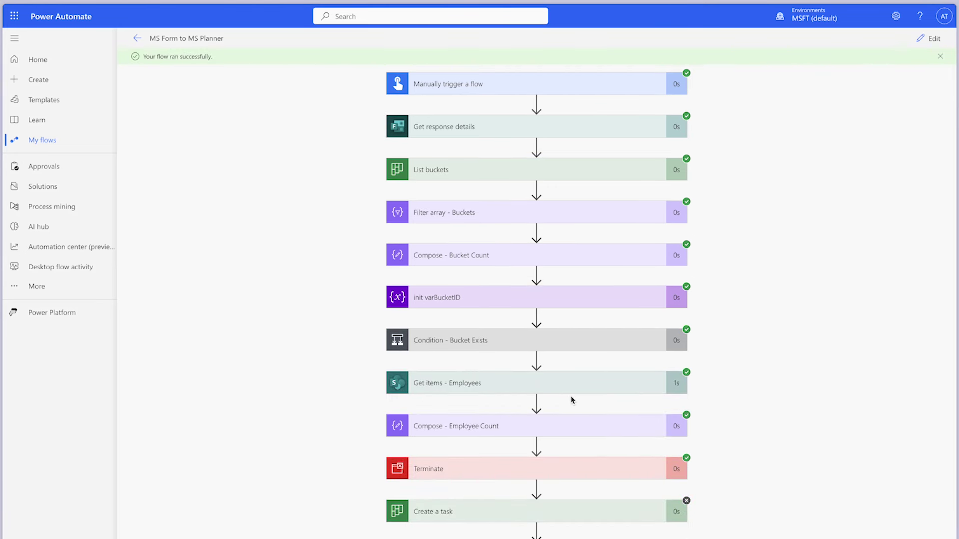
left_click(556, 428)
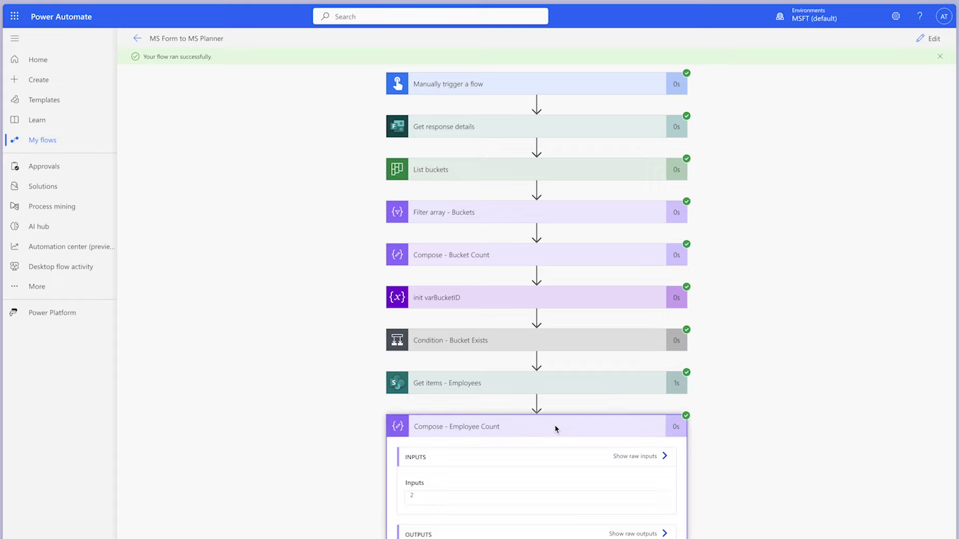
scroll(757, 419, "down", 3)
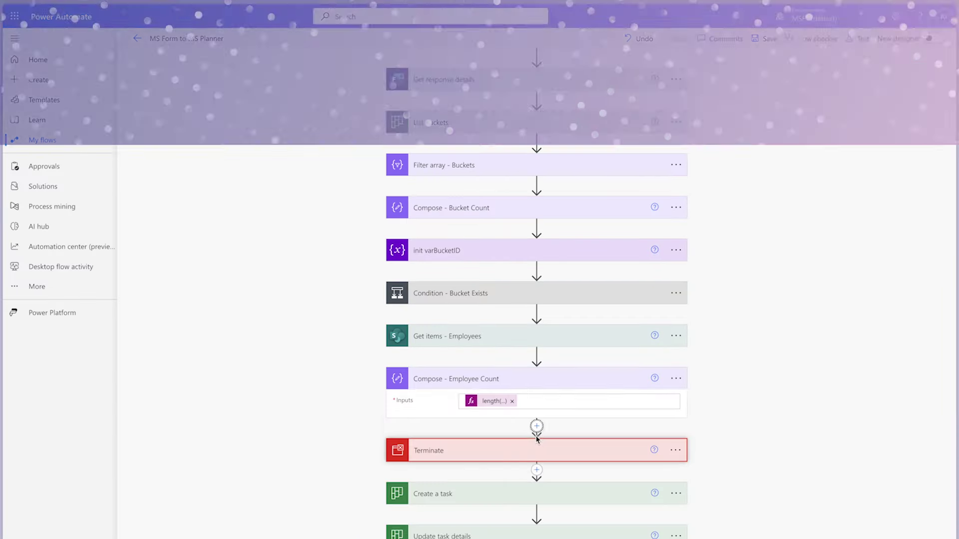
Add a condition named Condition - Has Employees between Compose - Employee Count and Terminate
left_click(536, 428)
scroll(893, 430, "down", 3)
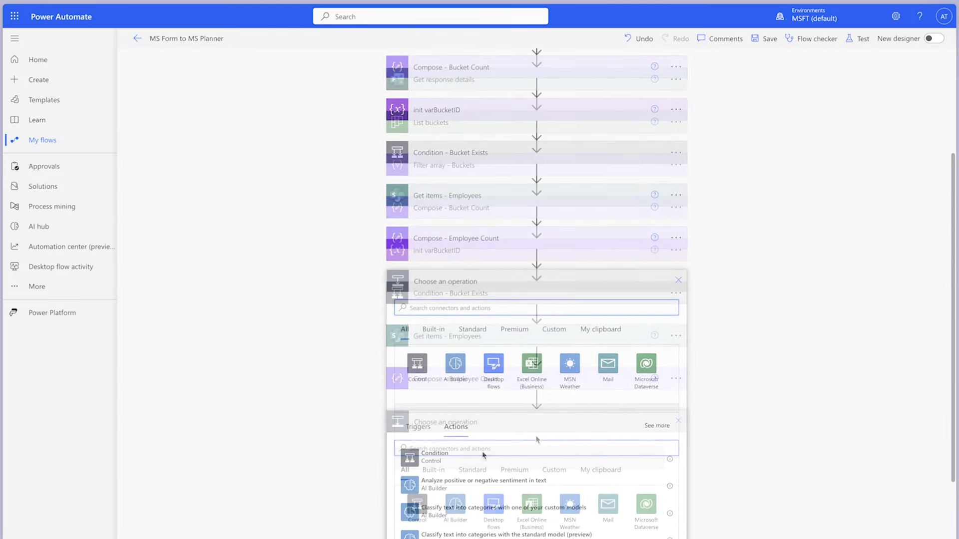
left_click(675, 281)
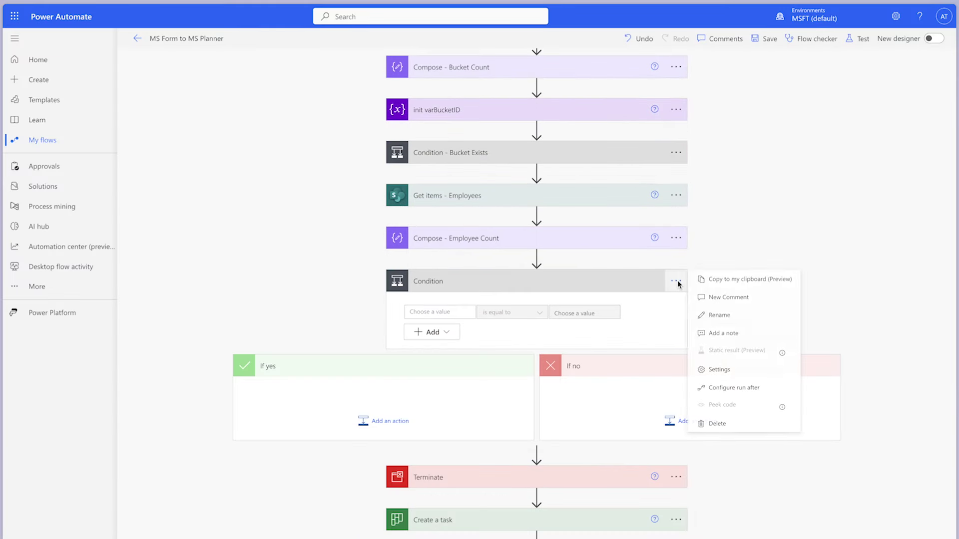
left_click(715, 315)
type("Has Employees")
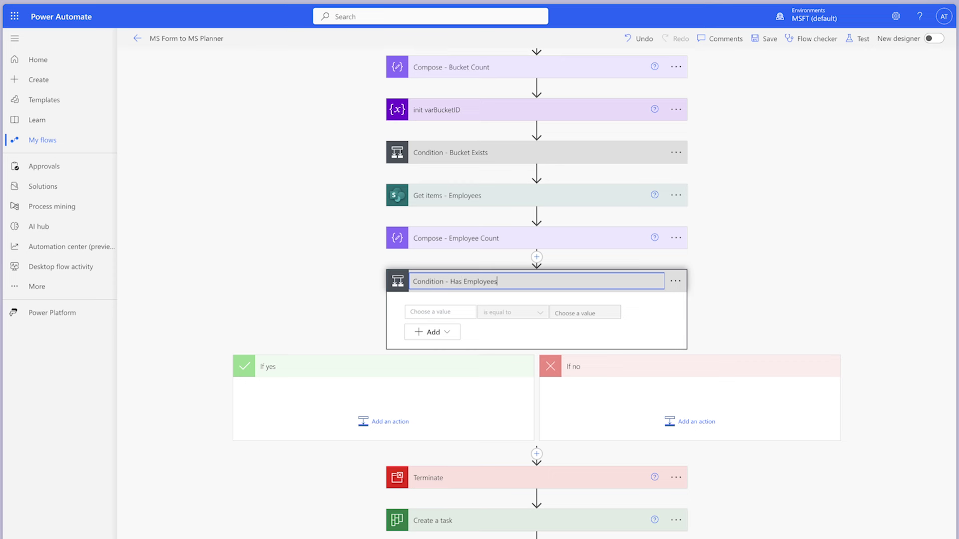
key("Return")
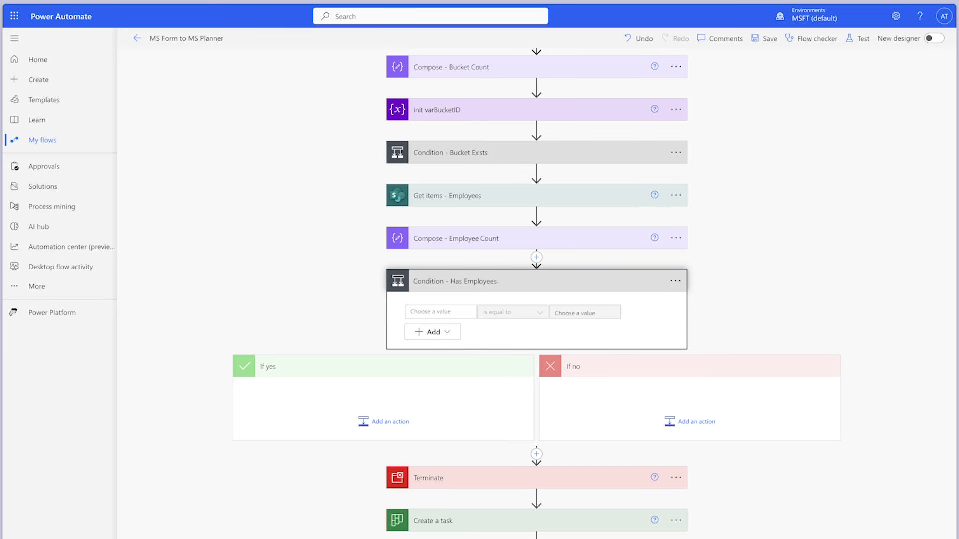
Set Condition - Has Employees to check that the Outputs of Compose - Employee Count is not equal to 0
left_click(441, 310)
left_click(596, 481)
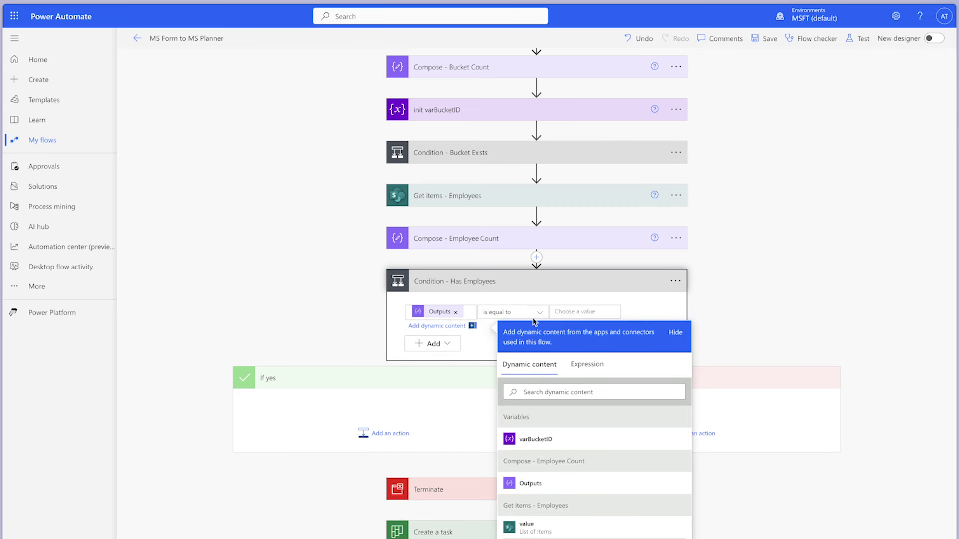
left_click(534, 313)
left_click(505, 383)
left_click(570, 312)
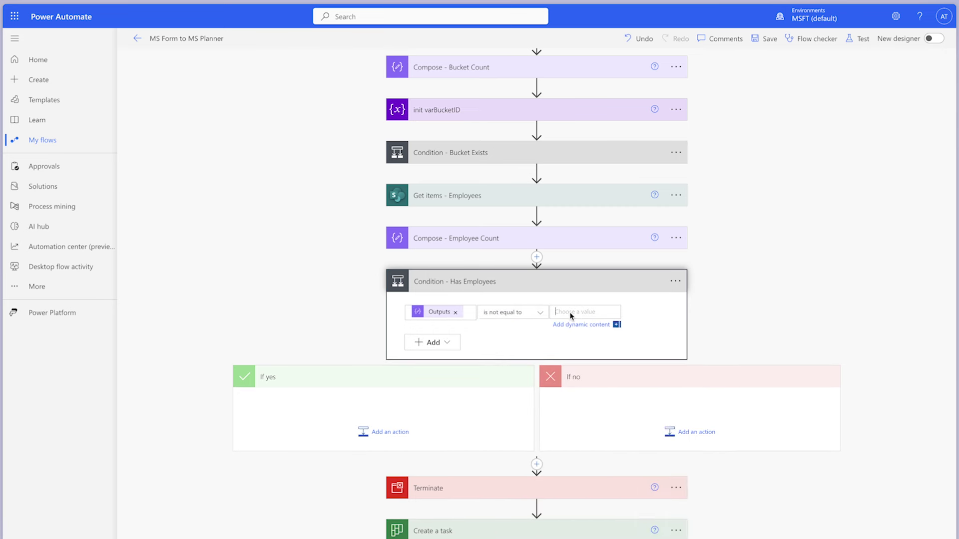
type("0")
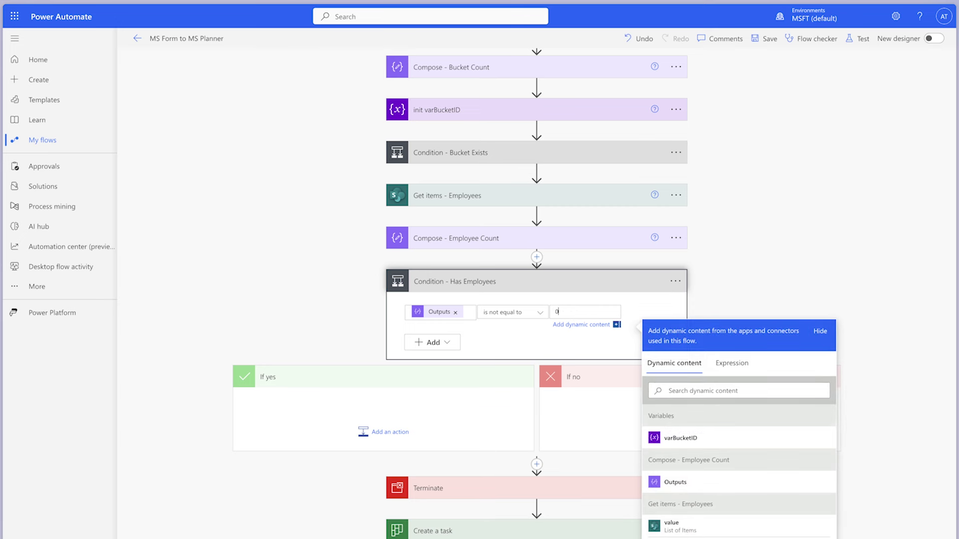
left_click(471, 379)
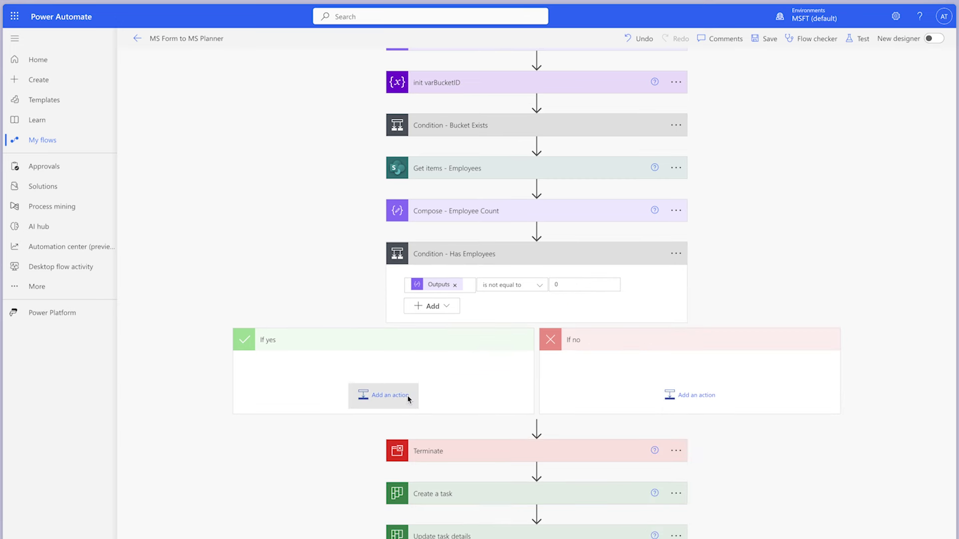
Add a Data Operation Select action named Select - Employee Email to the If yes branch of Condition - Has Employees
left_click(385, 394)
left_click(307, 462)
type("selec")
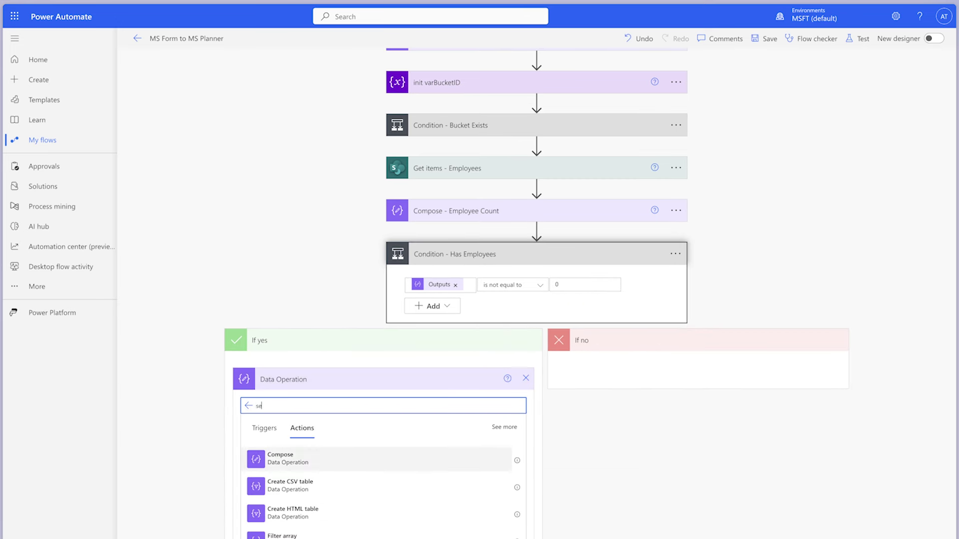
left_click(324, 462)
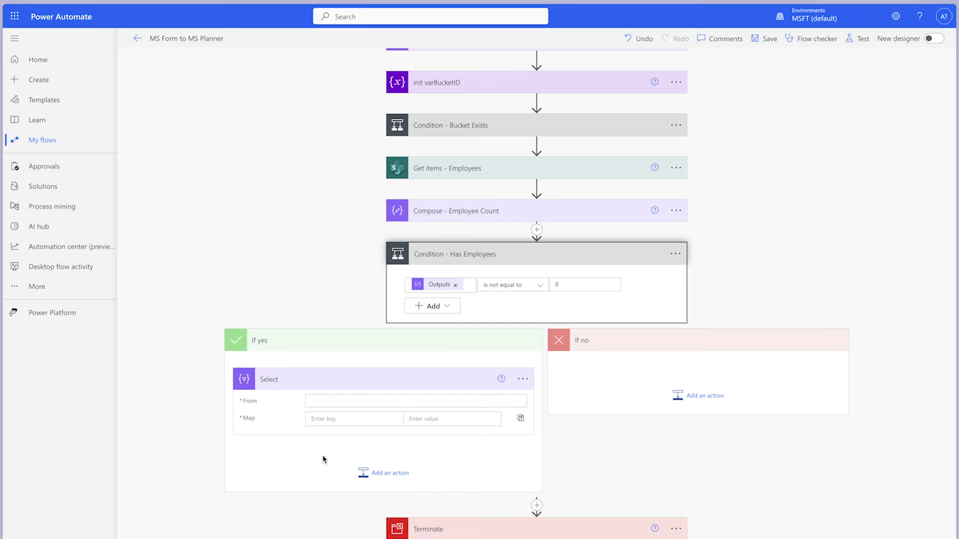
Set the From field of Select - Employee Email to the value list from Get items - Employees
left_click(443, 401)
left_click(595, 478)
type("value")
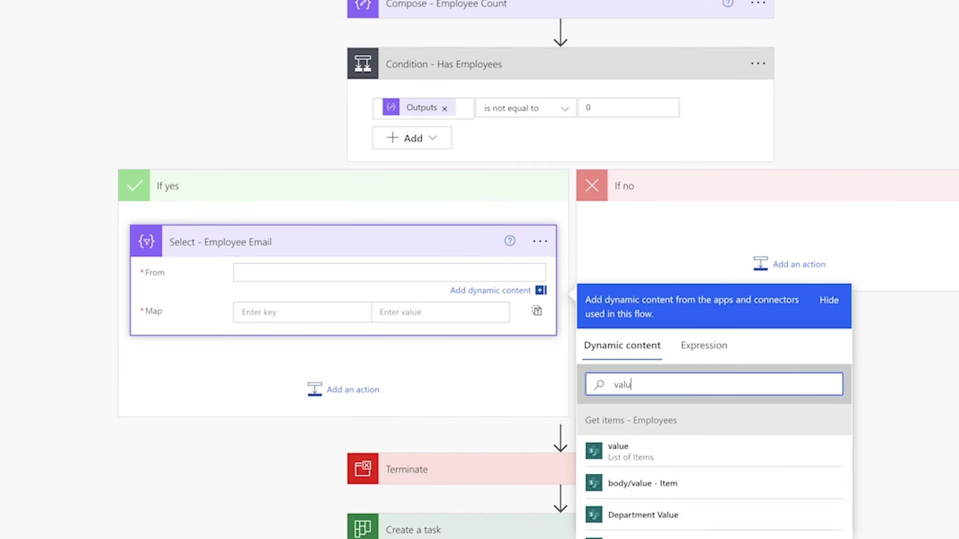
left_click(637, 451)
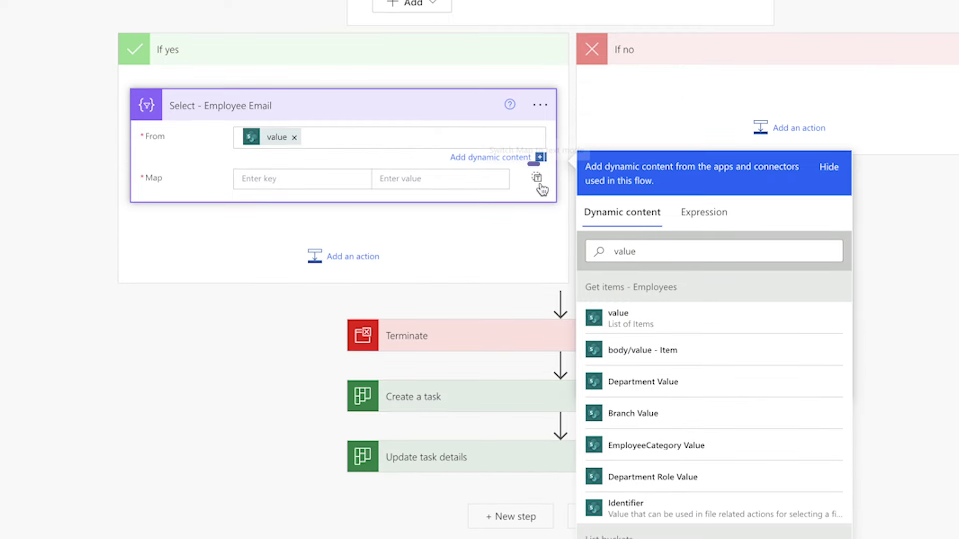
Switch the Map field of Select - Employee Email to text mode and map it to Profile Email from Get items - Employees
left_click(539, 180)
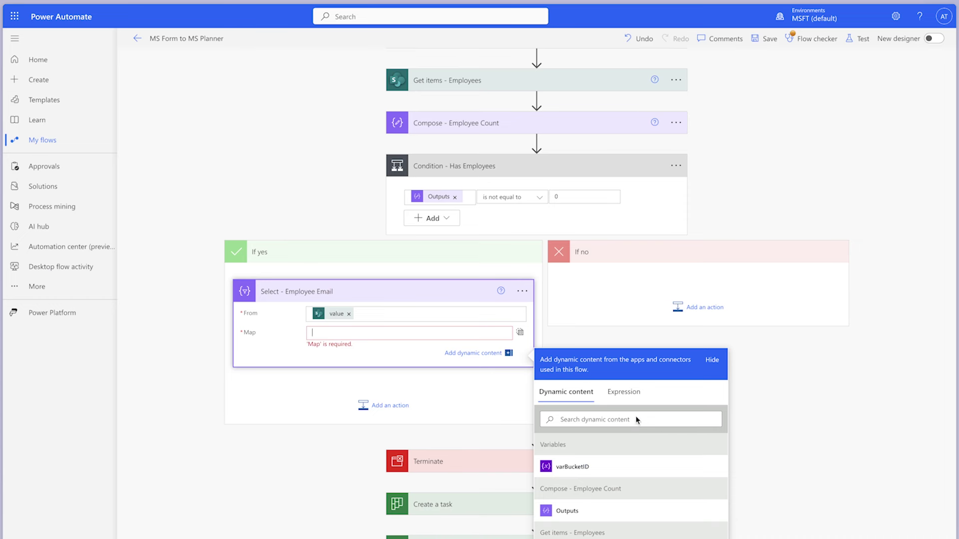
type("email")
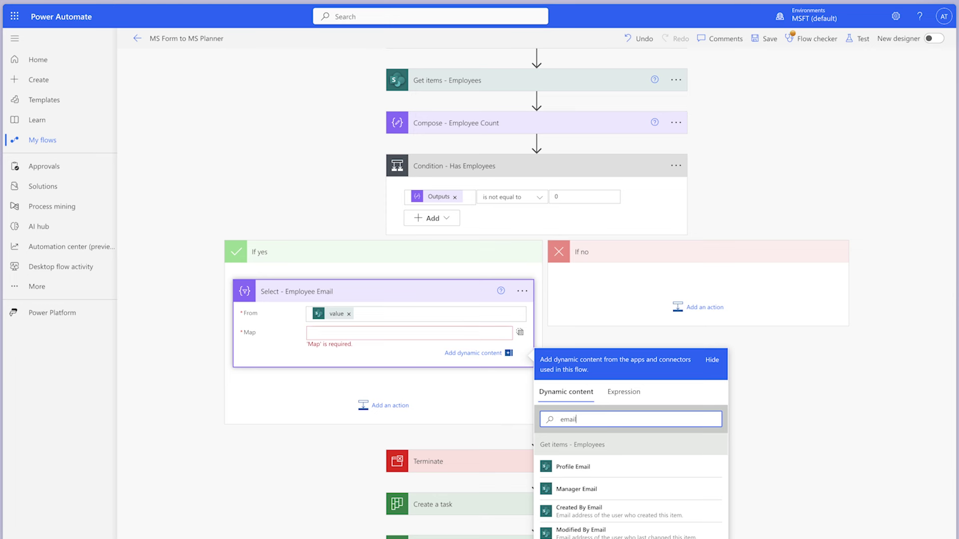
left_click(657, 466)
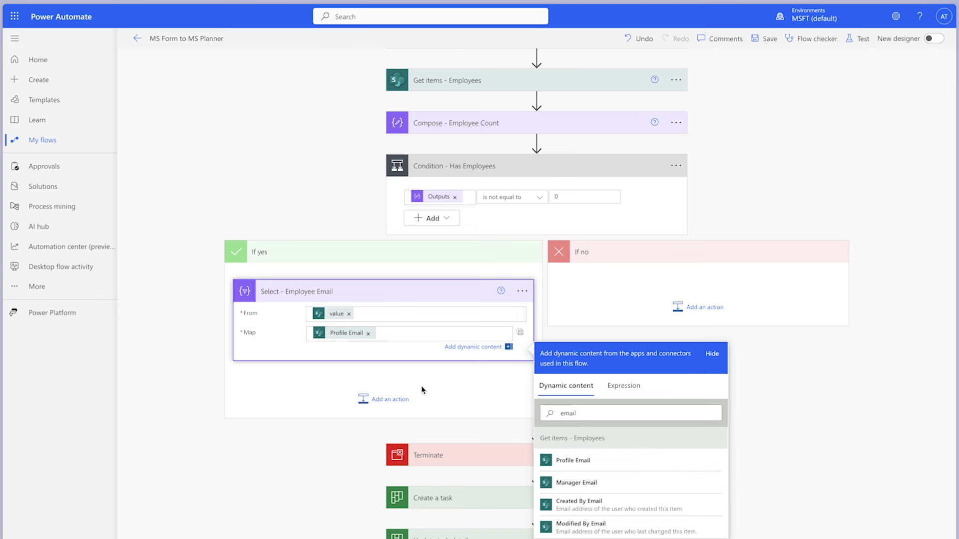
Add a Data Operation Join action named Join - Email String below Select - Employee Email in the If yes branch
left_click(391, 397)
left_click(319, 411)
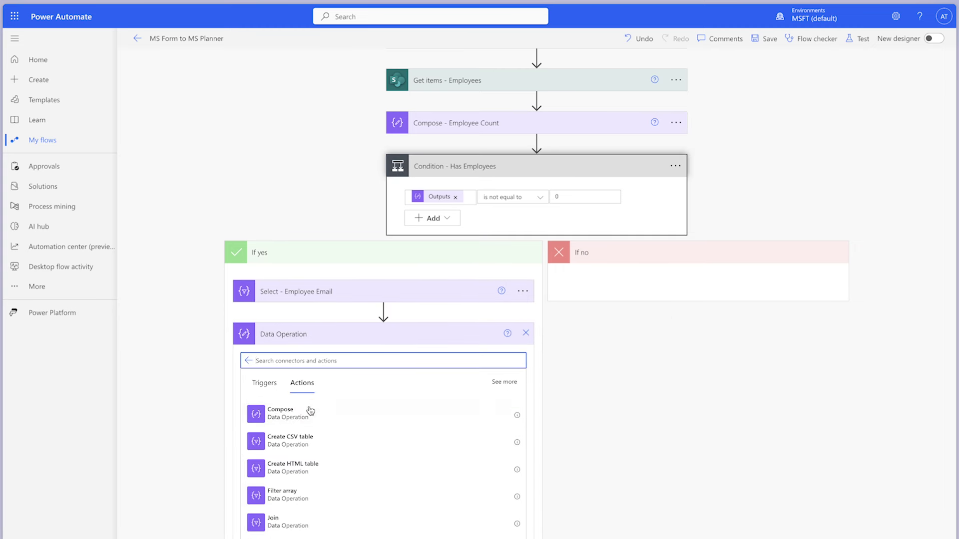
left_click(358, 512)
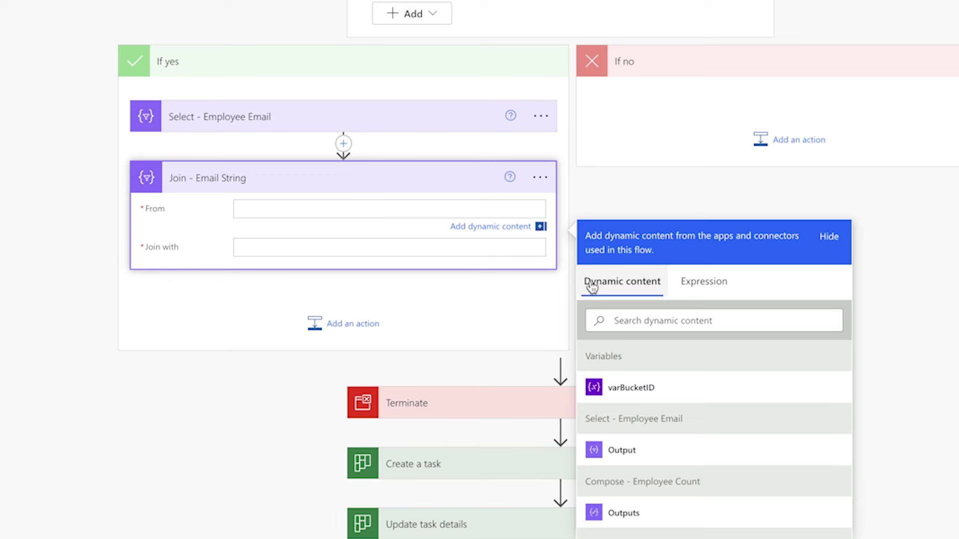
Set Join - Email String to join the Output of Select - Employee Email with a semicolon
left_click(628, 449)
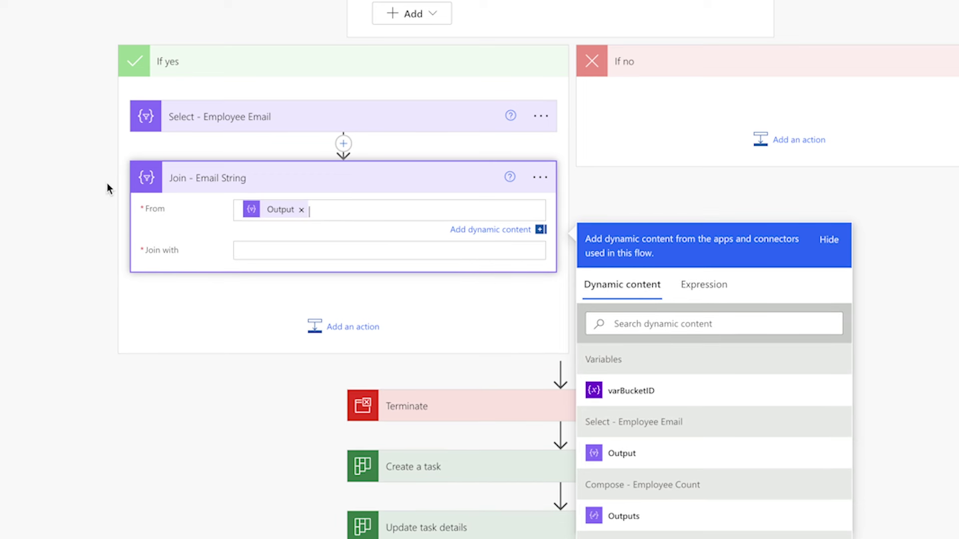
left_click(306, 249)
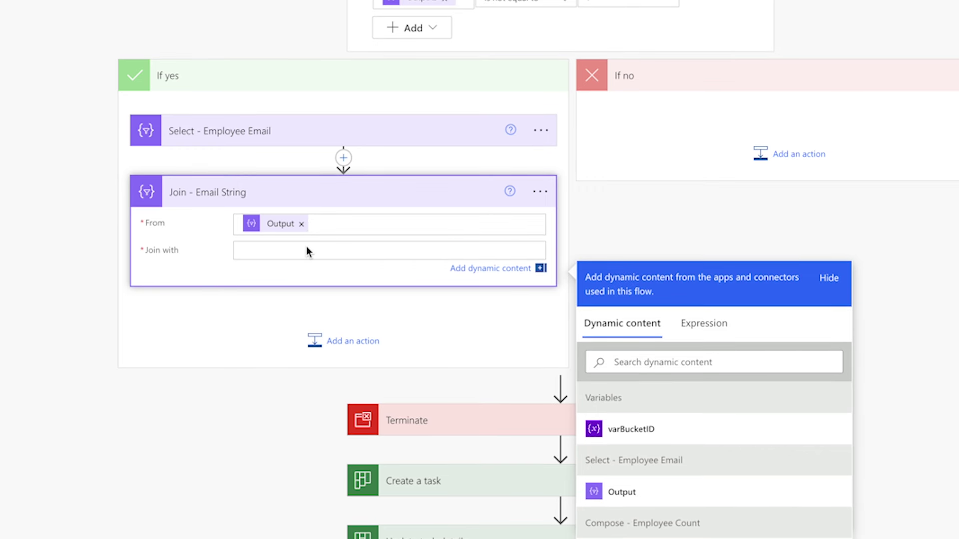
type(";")
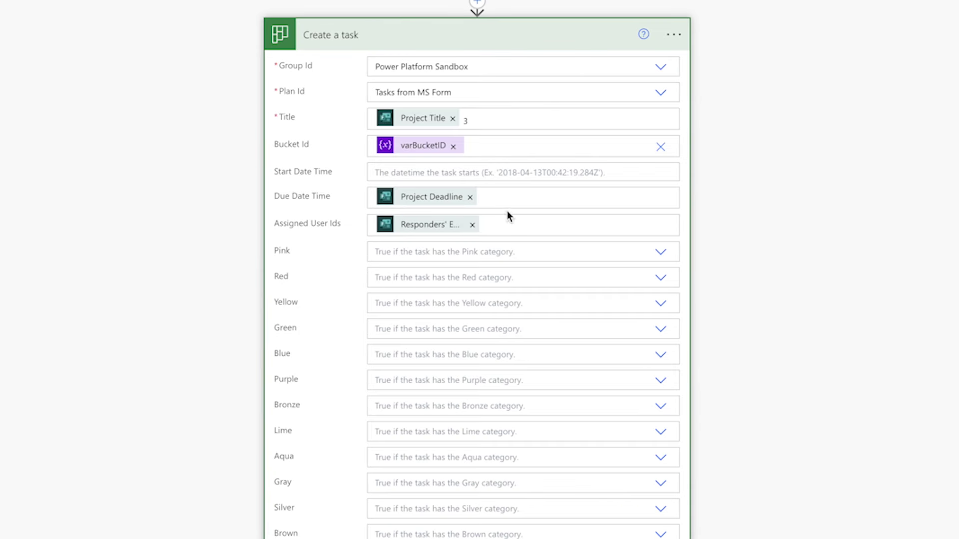
In Create a task, append a semicolon and the Join - Email String Output to Assigned User Ids, and change the title suffix to 4
left_click(507, 220)
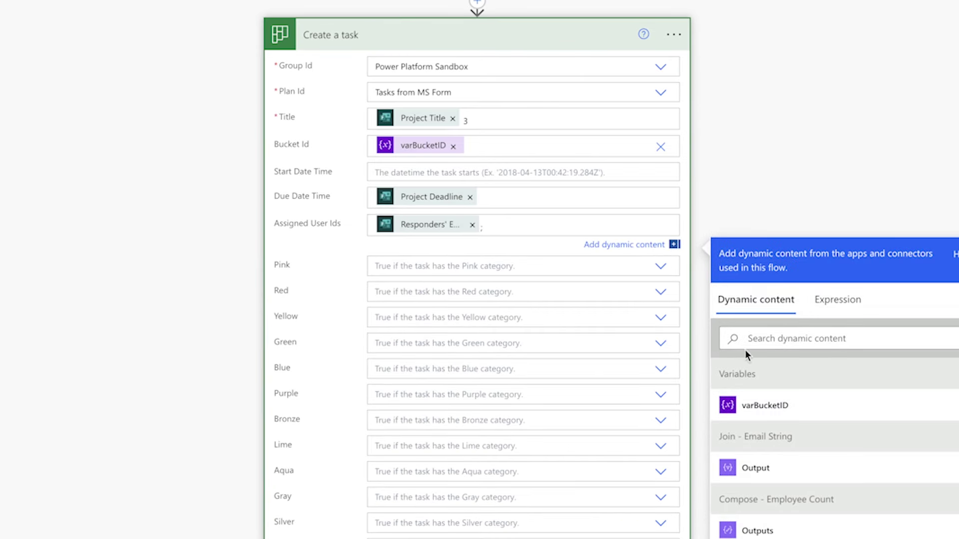
left_click(782, 463)
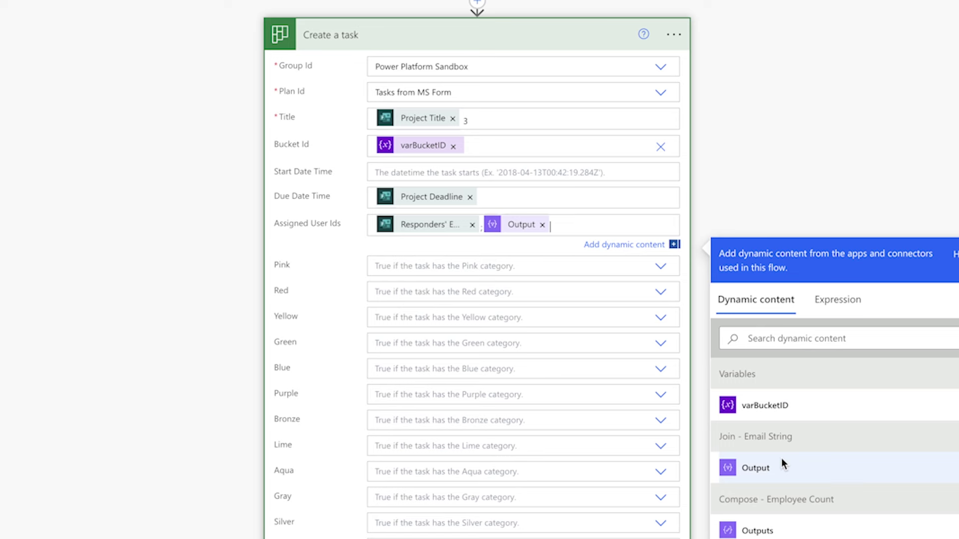
left_click(469, 123)
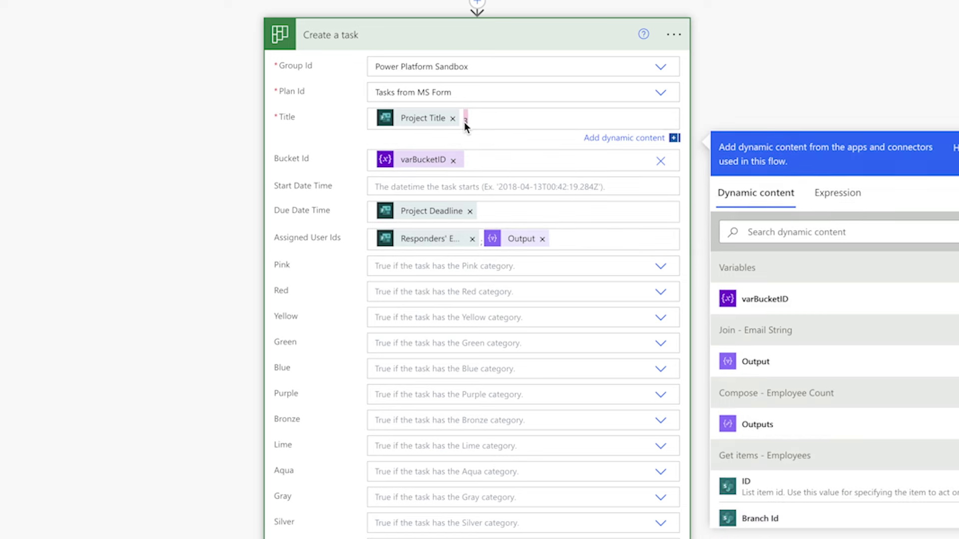
Move Terminate below Update task details, then save the flow and run a manual test
left_click_drag(476, 334, 484, 480)
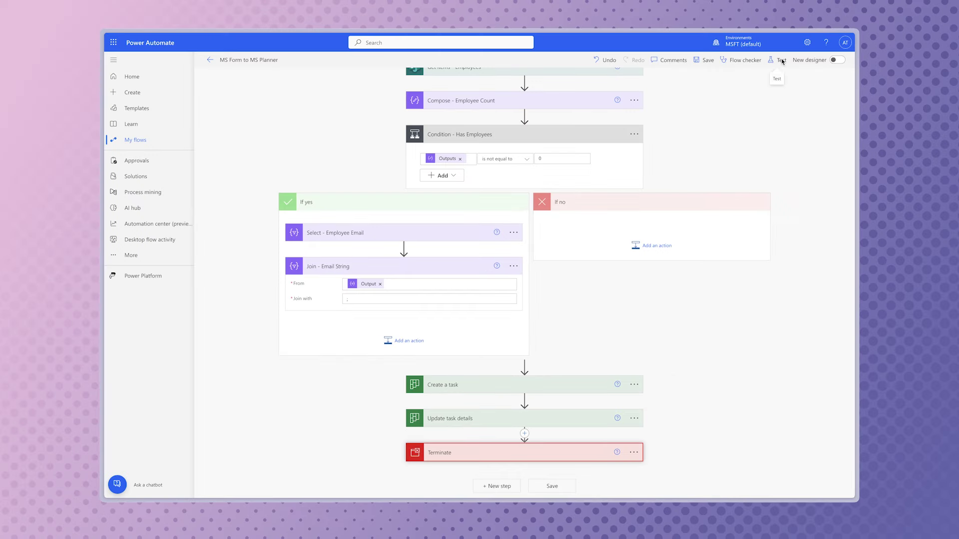
left_click(781, 61)
left_click(725, 484)
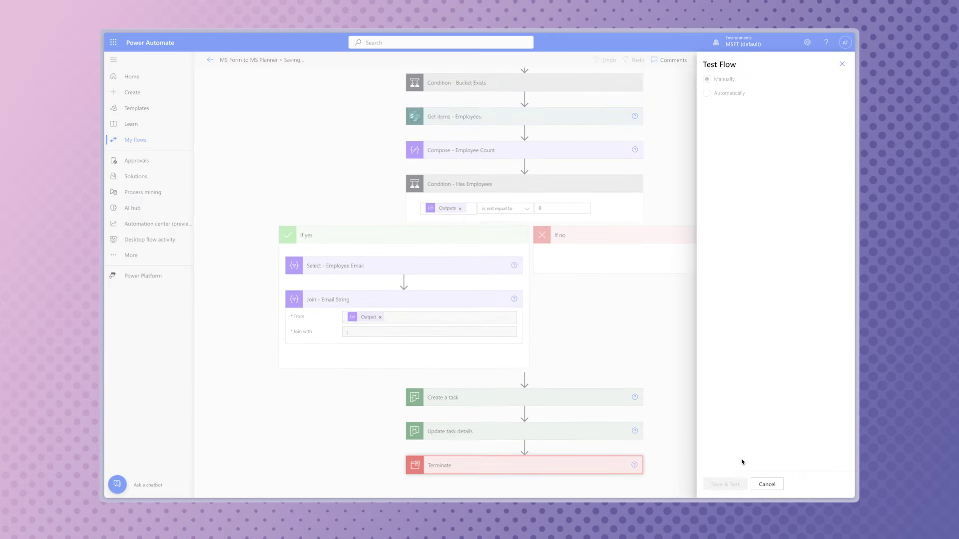
left_click(752, 483)
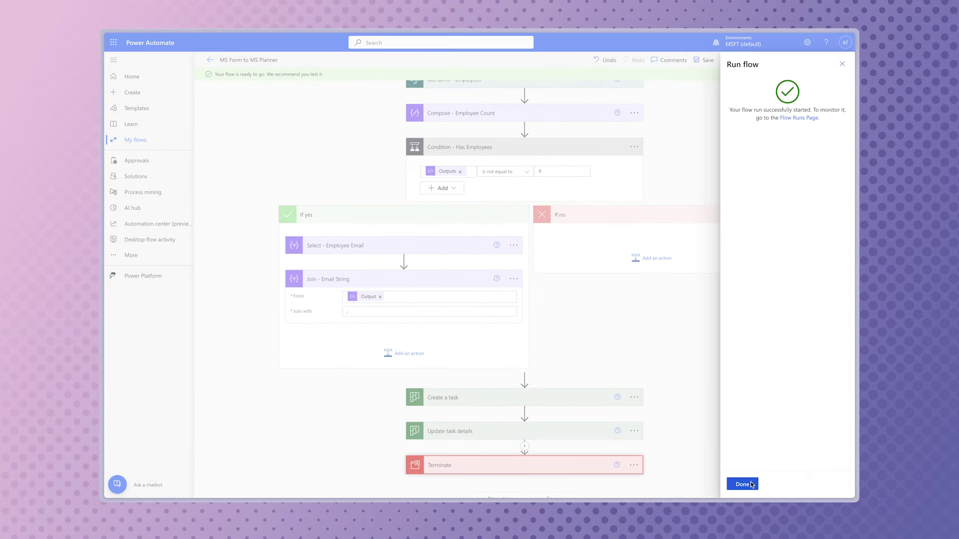
left_click(741, 483)
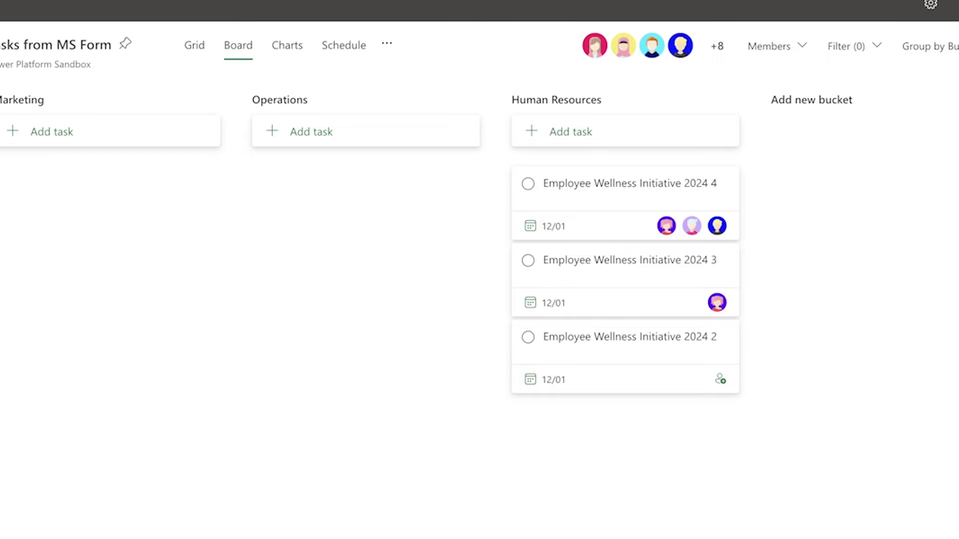
In the SharePoint Employee Tracker list, bulk-edit the Department of the two Human Resources employees and save the change
left_click(490, 216)
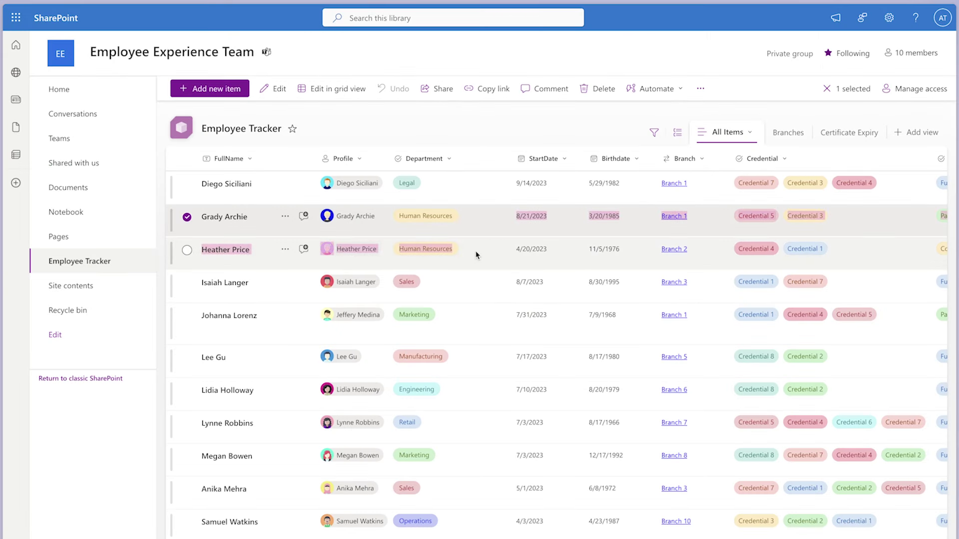
left_click(475, 253)
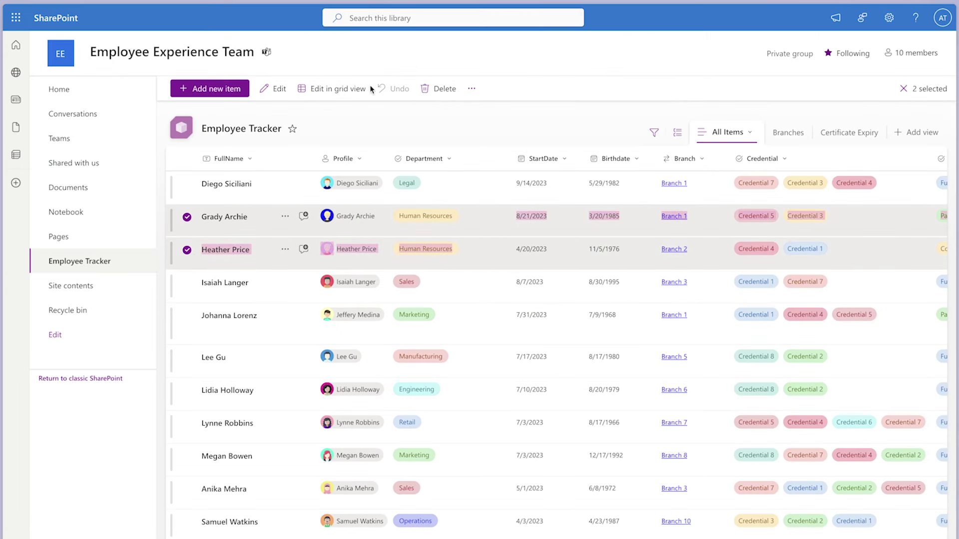
left_click(278, 90)
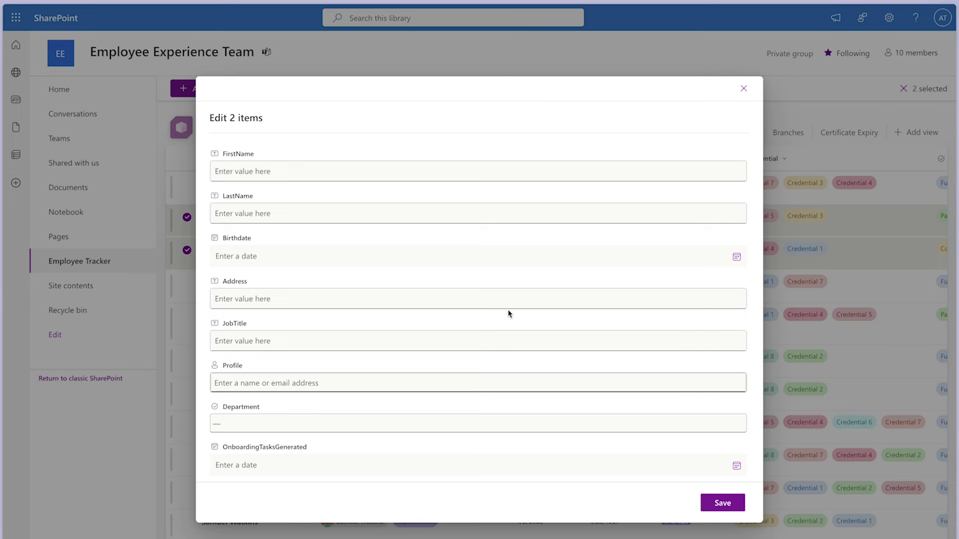
scroll(467, 309, "down", 1)
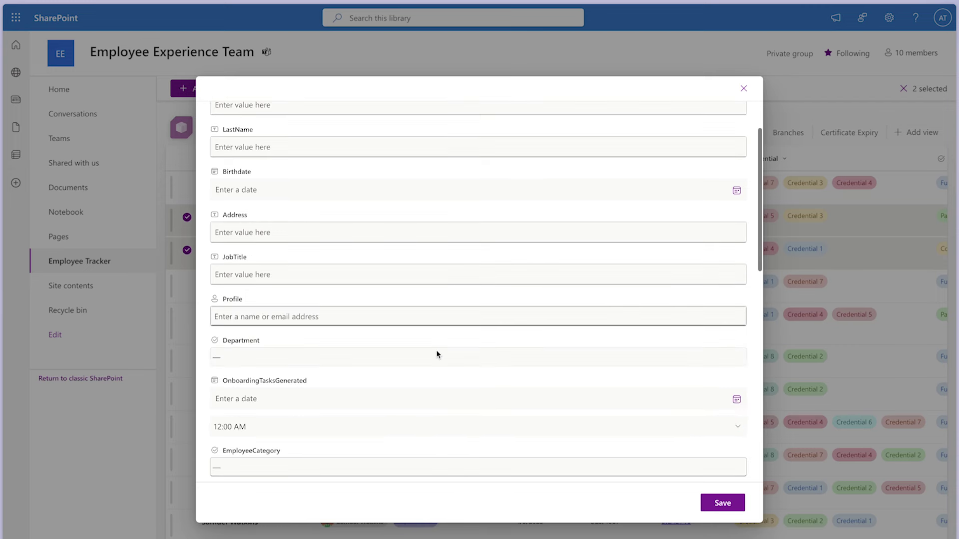
left_click(436, 356)
left_click(358, 410)
left_click(724, 504)
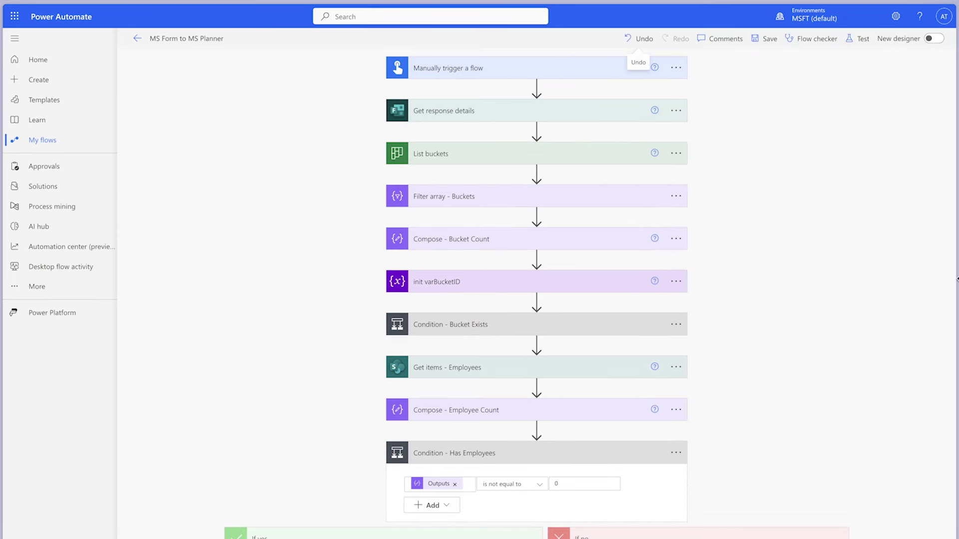
Return to the Power Automate flow and change the title suffix in Create a task to 5
scroll(794, 295, "down", 6)
left_click(582, 447)
scroll(584, 443, "down", 3)
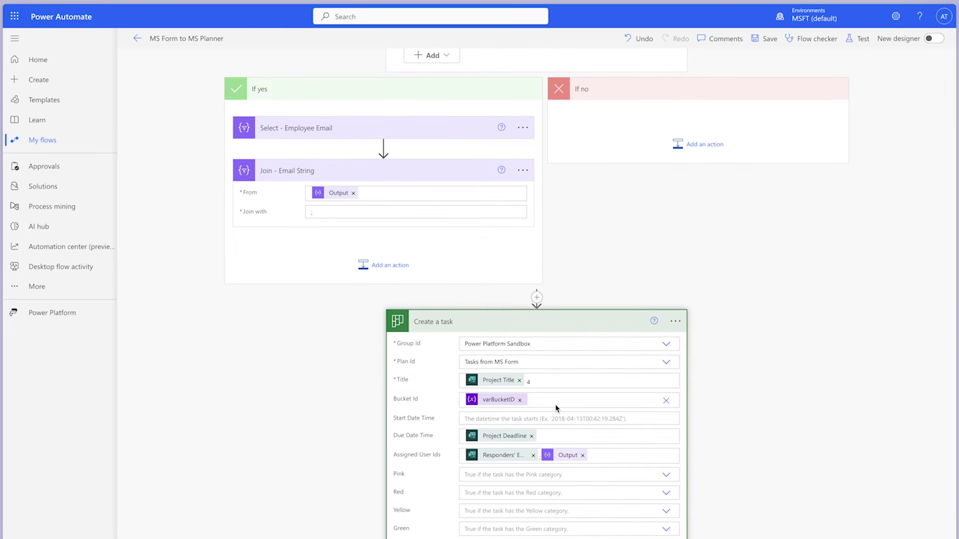
left_click(527, 381)
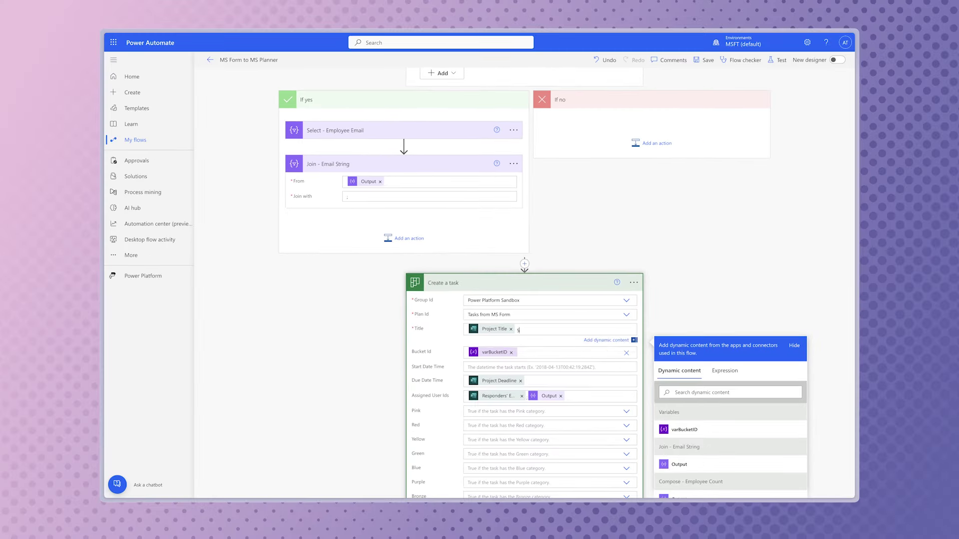
type("5")
Save the flow and run another test of it
left_click(777, 60)
left_click(725, 484)
left_click(727, 485)
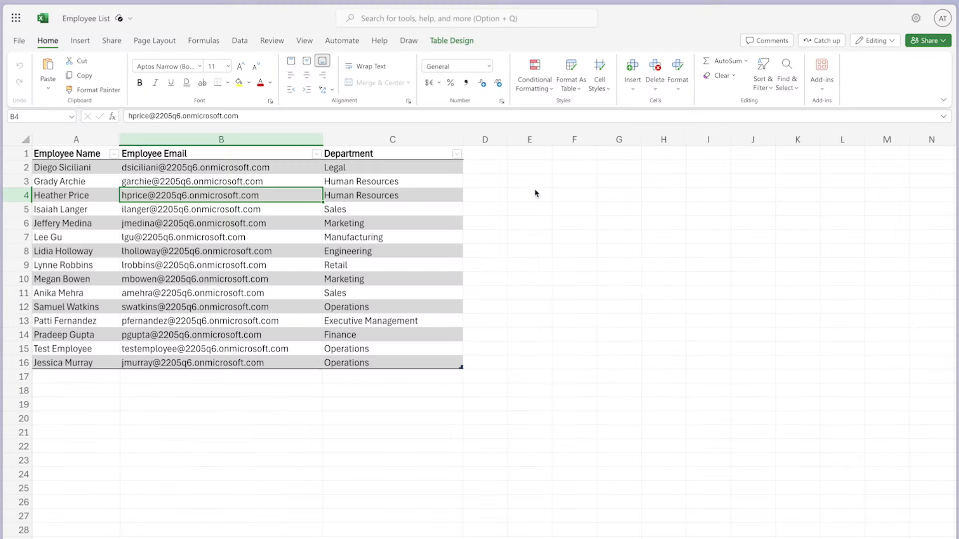
In the Employee List Excel workbook, look up the employee table's name and go to EmpTable
left_click(533, 193)
left_click(71, 119)
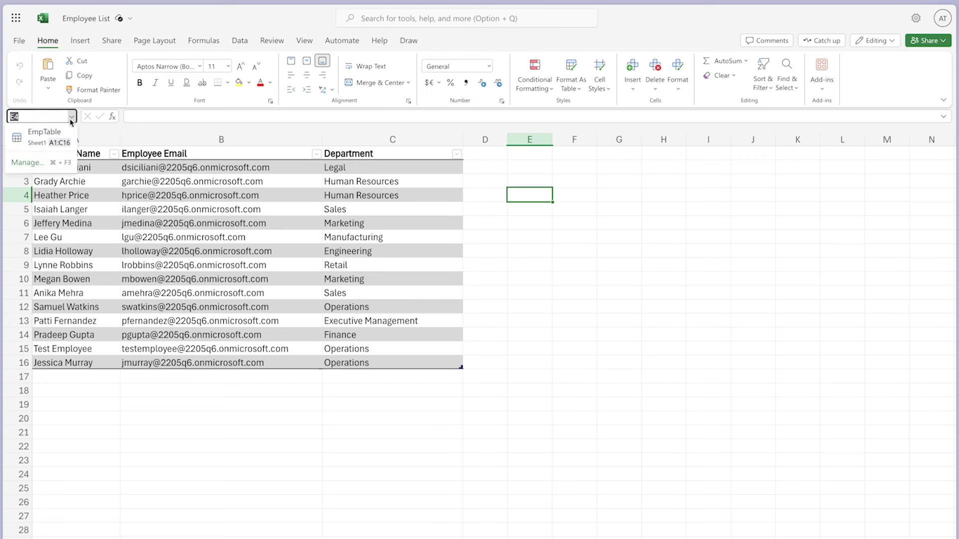
left_click(40, 139)
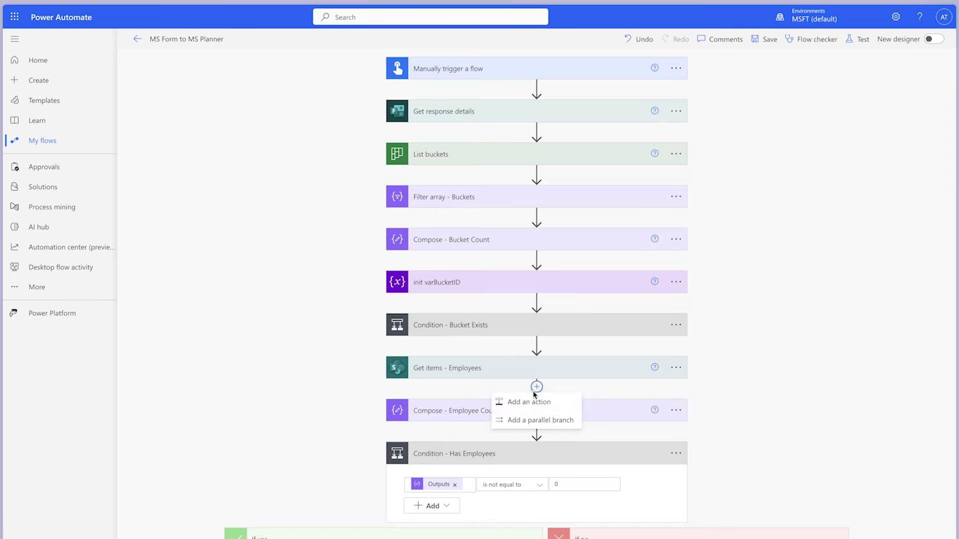
Add an Excel List rows present in a table action between Get items - Employees and Compose - Employee Count
left_click(521, 400)
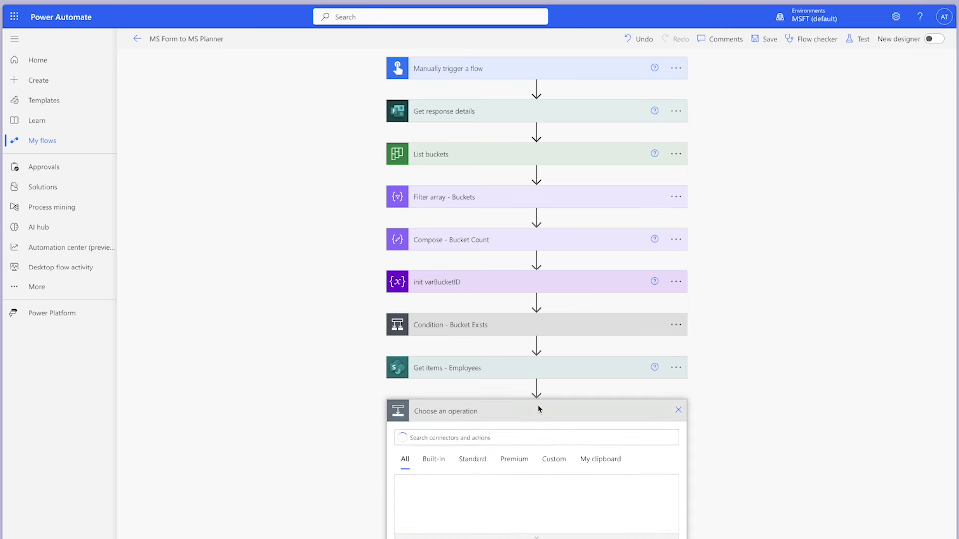
type("list rows")
left_click(579, 350)
Point the List rows action to Group - Employee Experience Team, library Documents, file Employee List.xlsx and table EmpTable
left_click(667, 244)
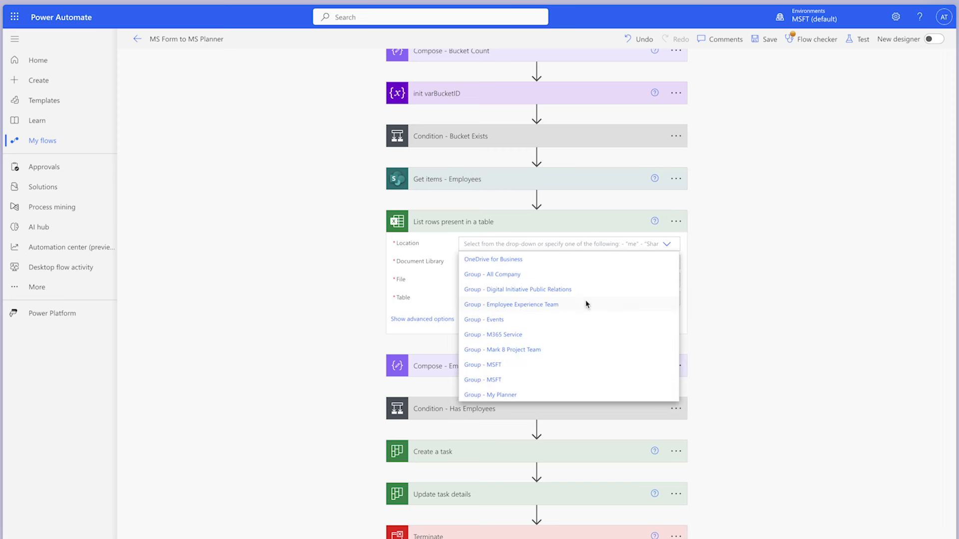
left_click(589, 304)
left_click(666, 264)
left_click(624, 274)
left_click(671, 279)
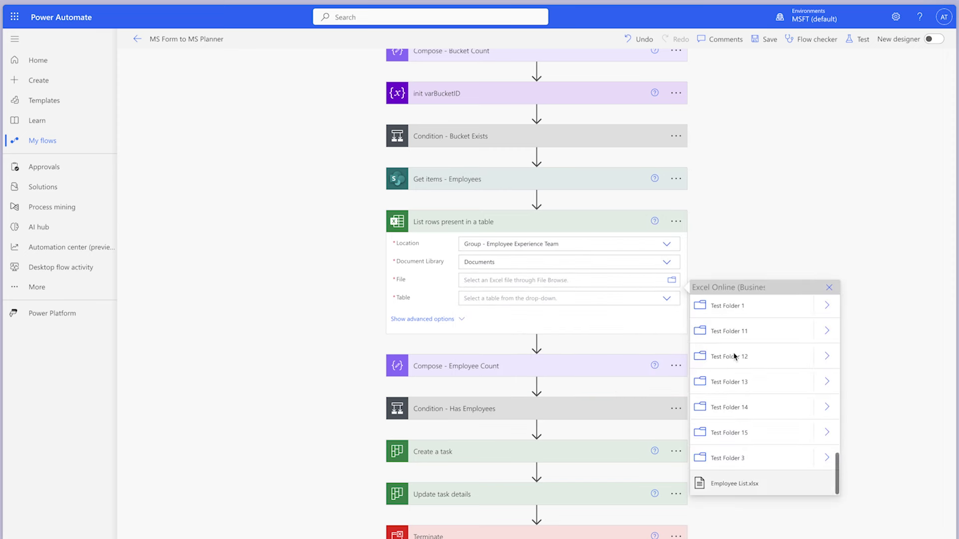
left_click(745, 489)
left_click(667, 303)
left_click(627, 318)
Set the List rows Filter Query to Department eq the form response's Department, enclosed in single quotes
left_click(461, 319)
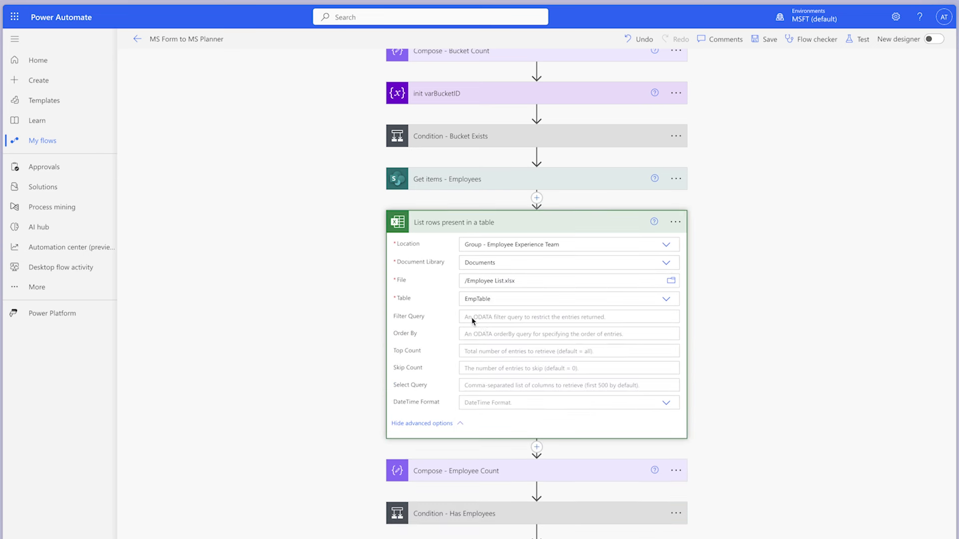
left_click(486, 318)
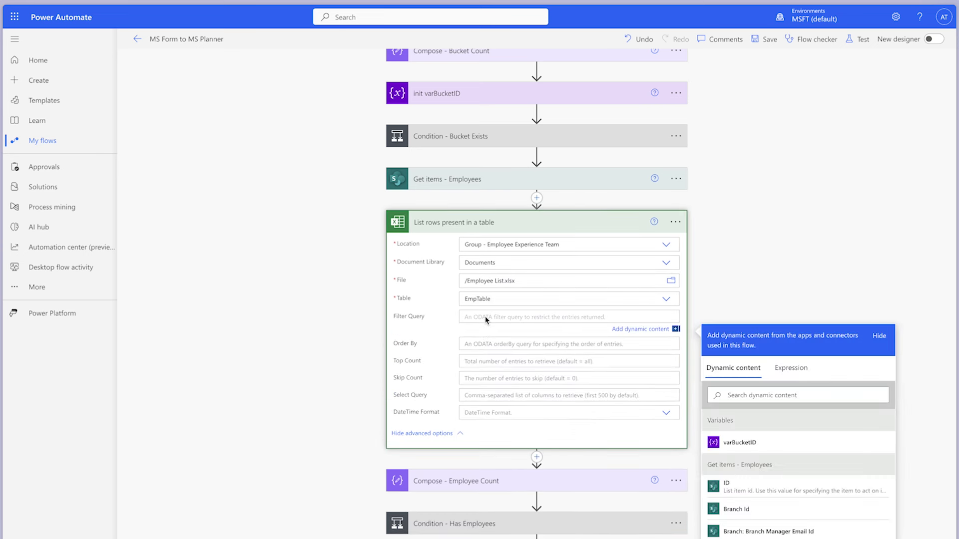
type("Department eq")
left_click(715, 392)
type("dep")
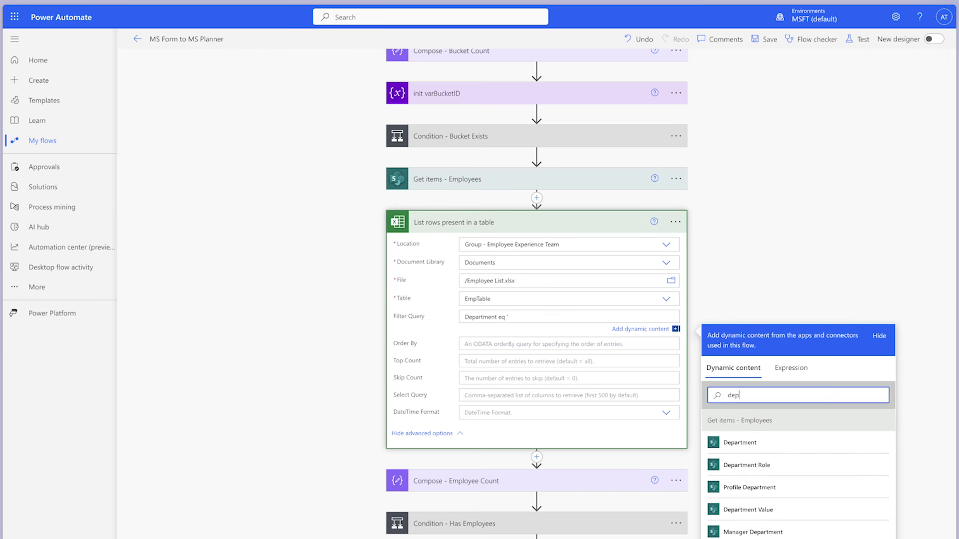
type("artment")
scroll(770, 495, "down", 5)
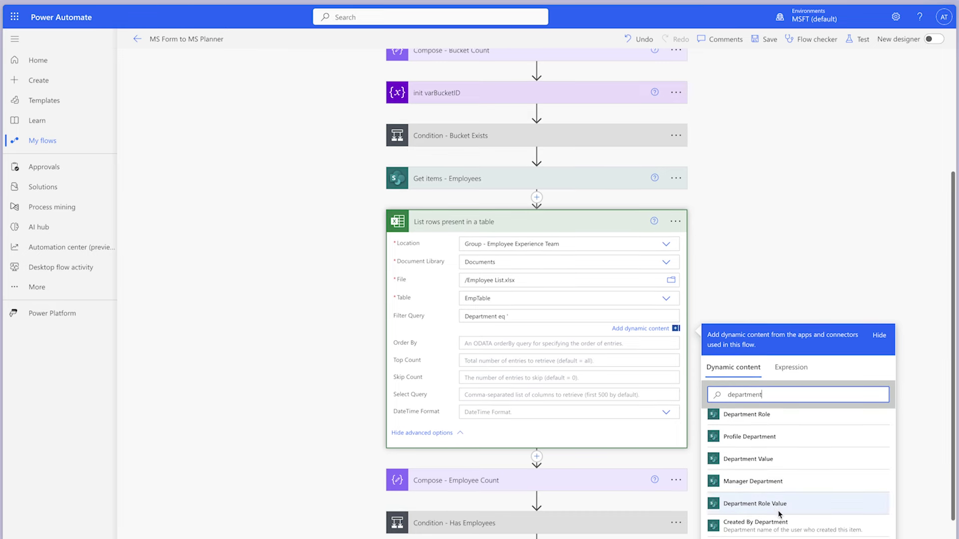
left_click(770, 493)
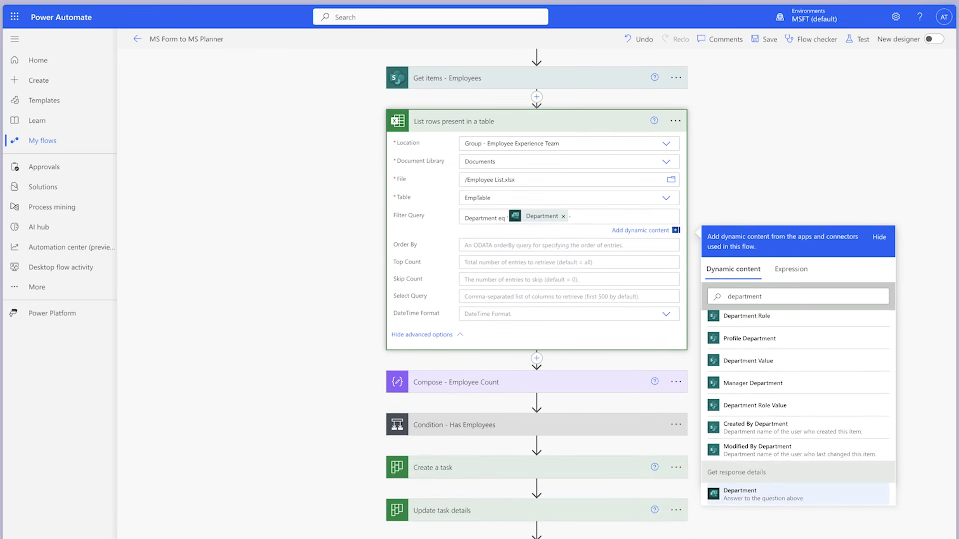
Update the Compose - Employee Count expression to take the length of the value output from List rows present in a table
left_click(530, 378)
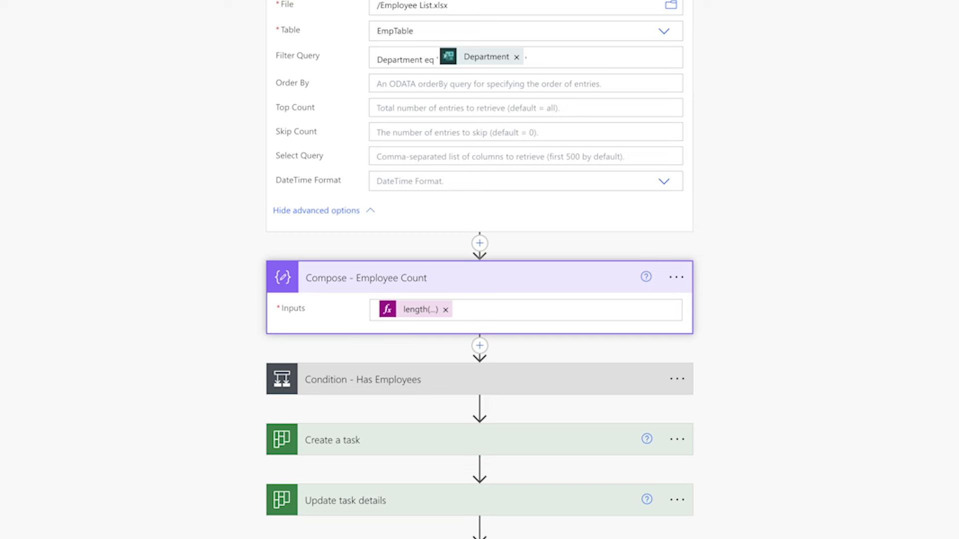
left_click(418, 308)
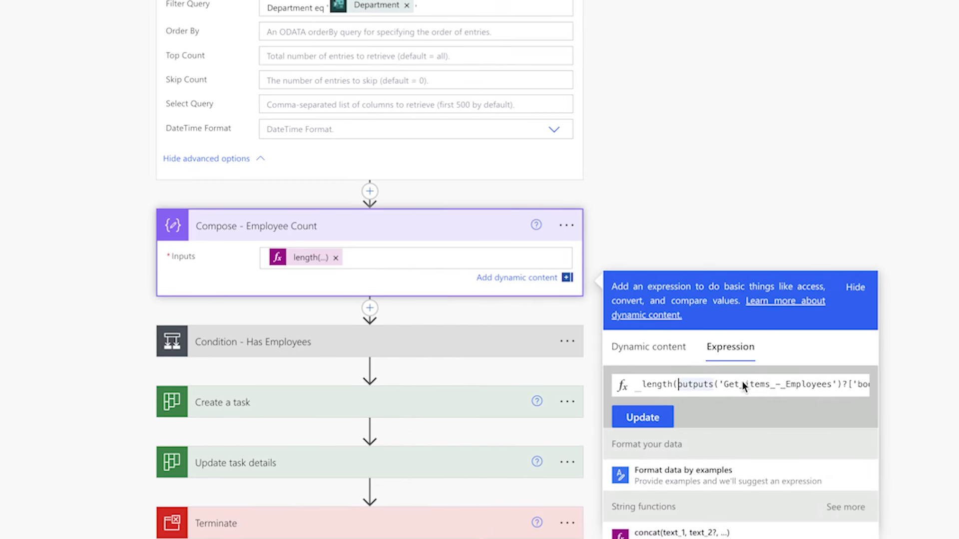
left_click(839, 384)
key("shift+Home")
left_click(675, 346)
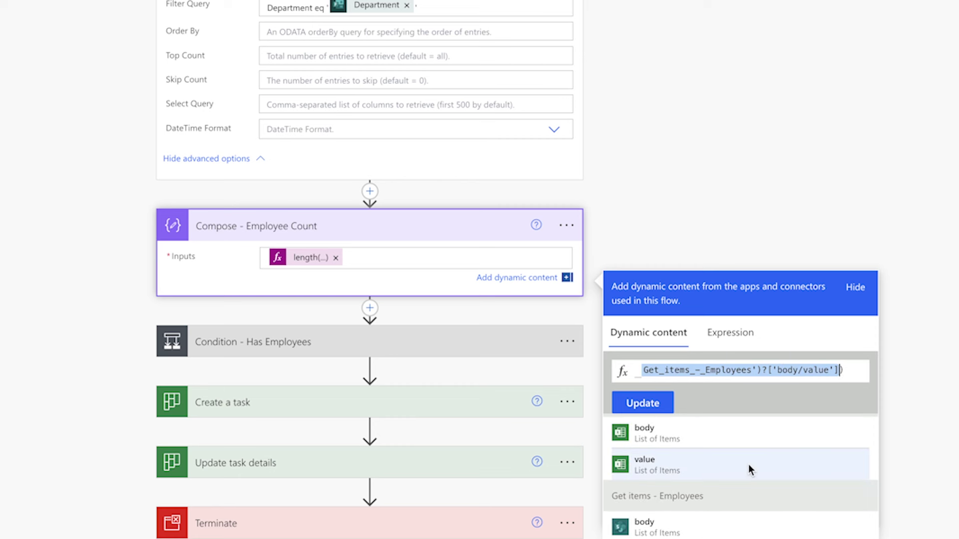
left_click(748, 463)
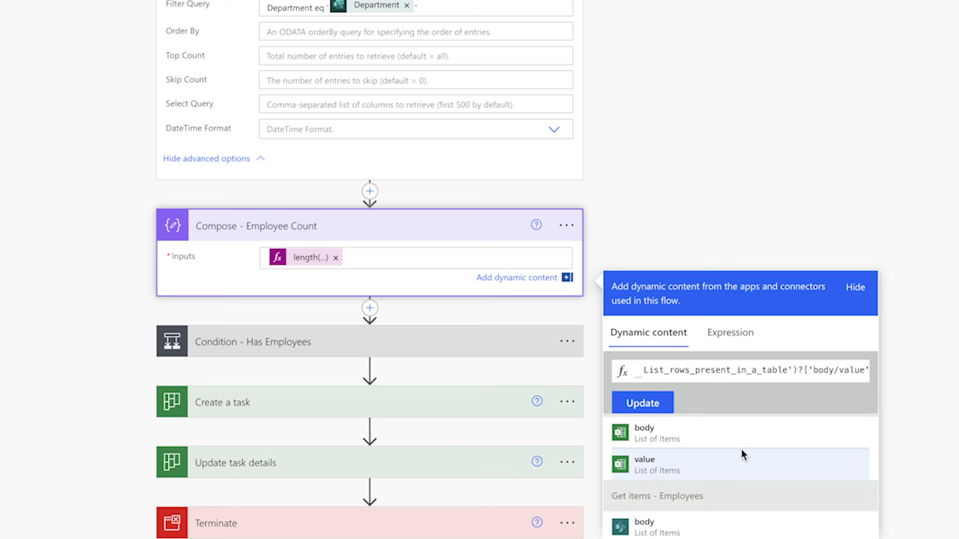
left_click(644, 403)
Delete the Get items - Employees action from the flow
left_click(675, 78)
left_click(717, 220)
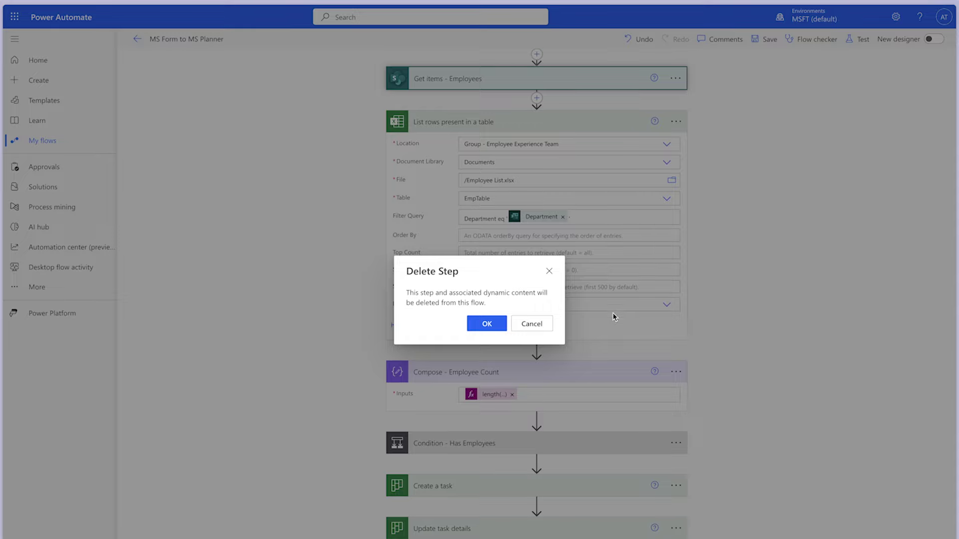
left_click(484, 323)
Under Condition - Has Employees, set the From input of Select - Employee Email to the Excel List rows value
left_click(526, 408)
scroll(525, 409, "down", 5)
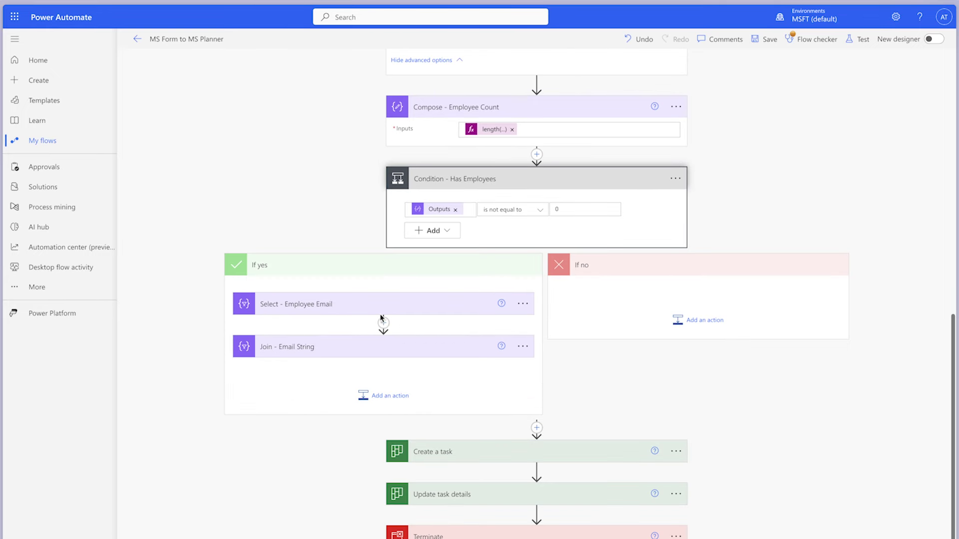
left_click(383, 310)
left_click(373, 325)
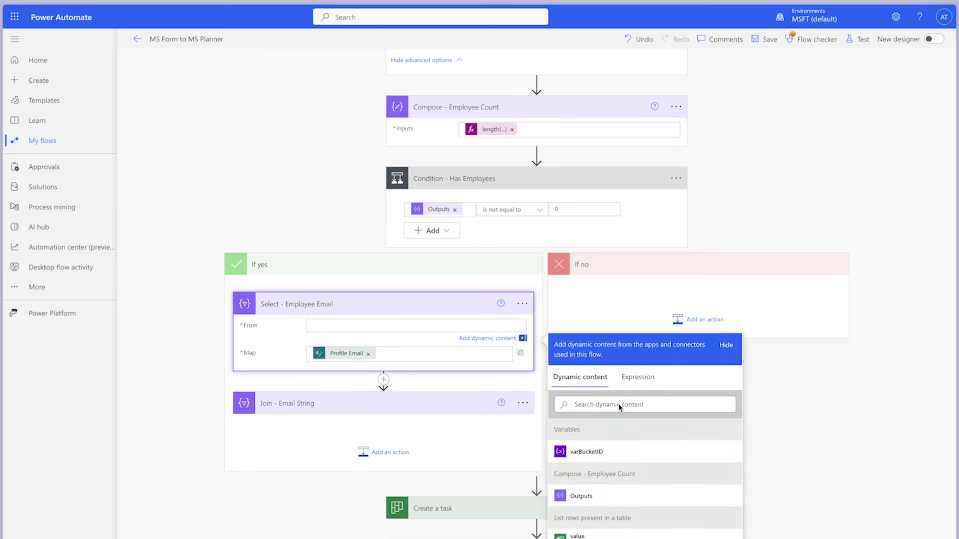
scroll(614, 518, "down", 1)
left_click(606, 481)
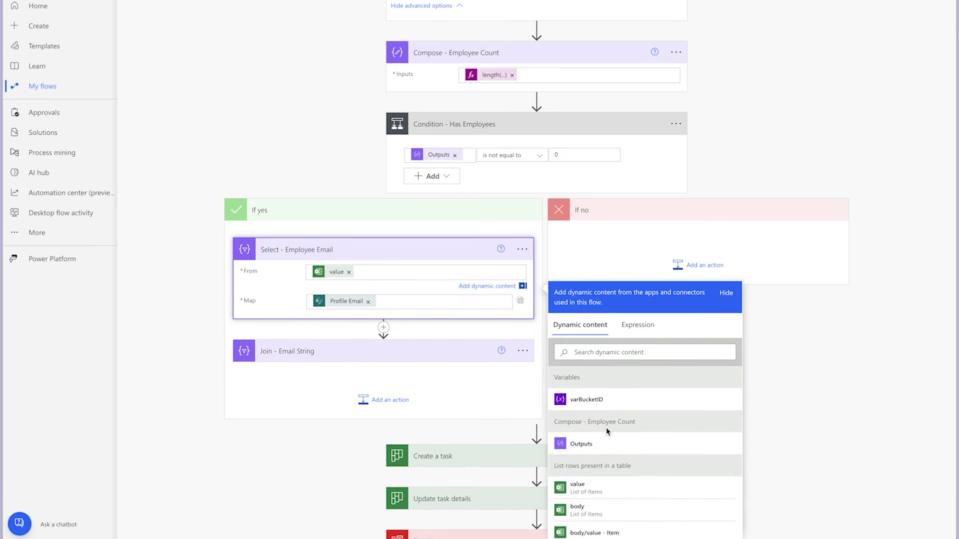
Replace Profile Email in the Map of Select - Employee Email with the Excel column Employee Email
left_click(368, 302)
left_click(582, 389)
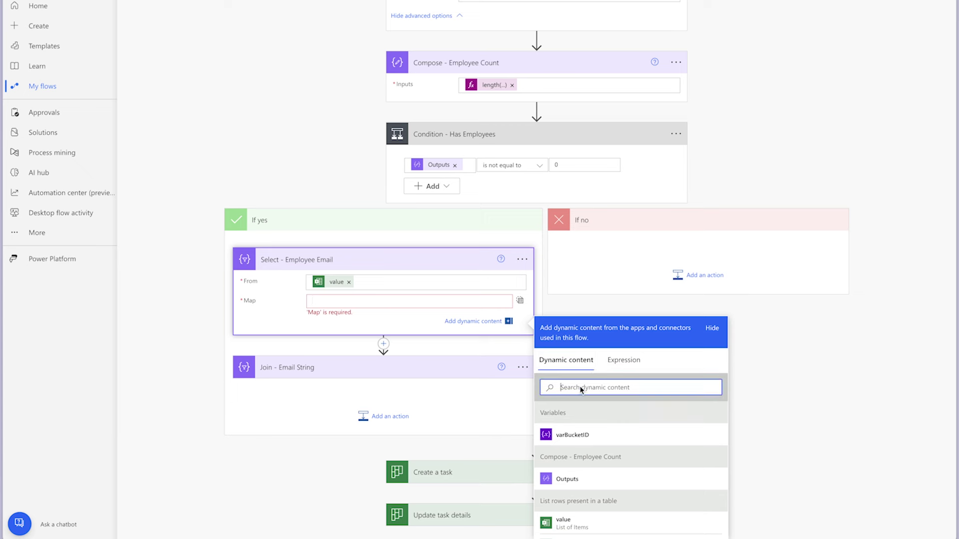
type("emp")
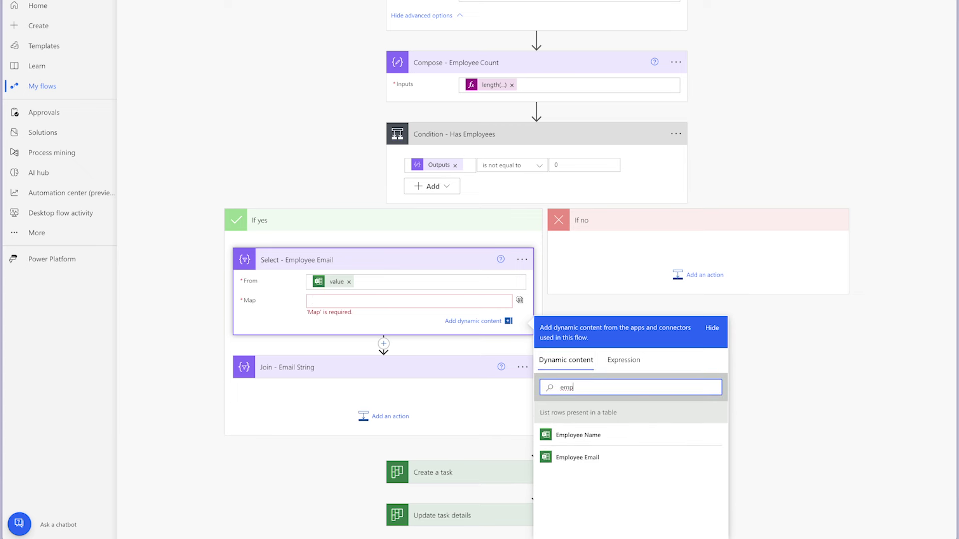
left_click(600, 458)
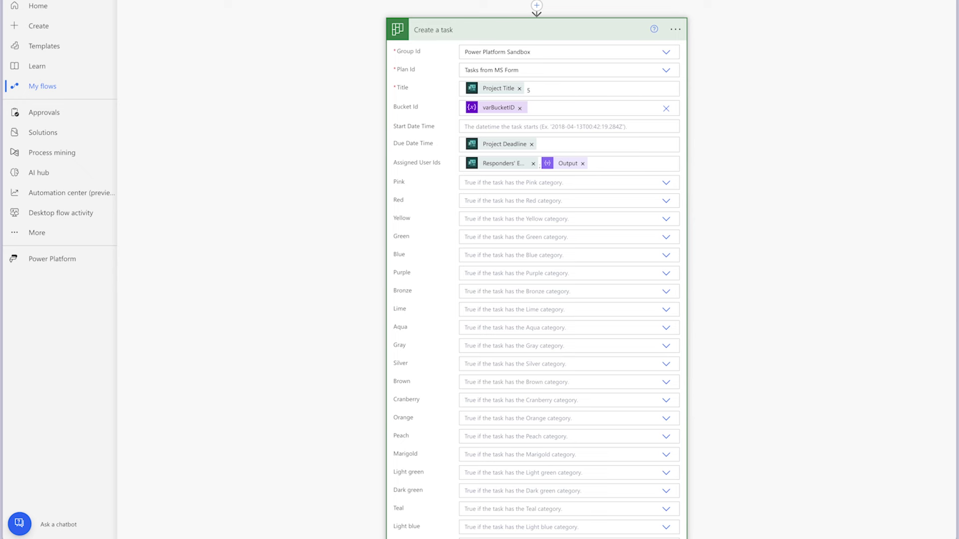
Change the number after Project Title in the Create a task title to 6 and test the flow
left_click(531, 90)
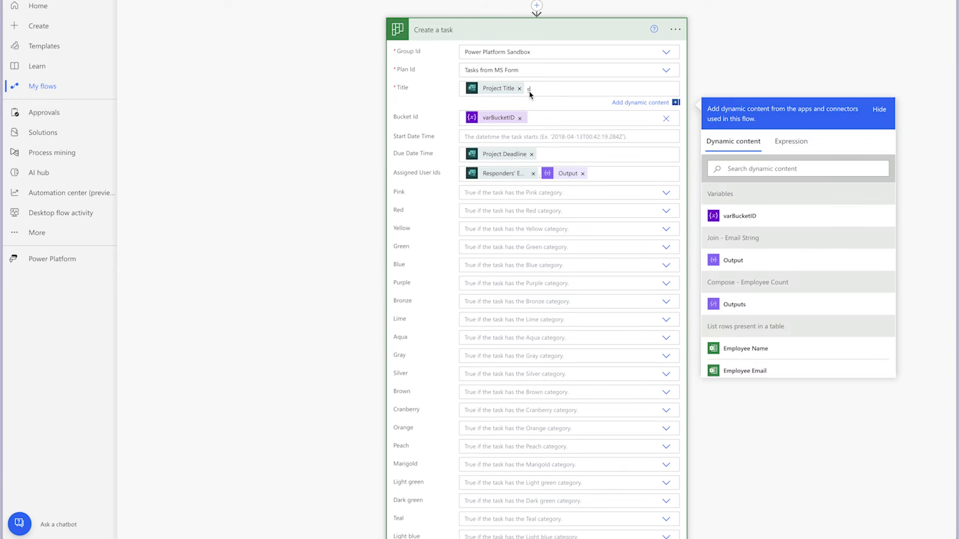
type("6")
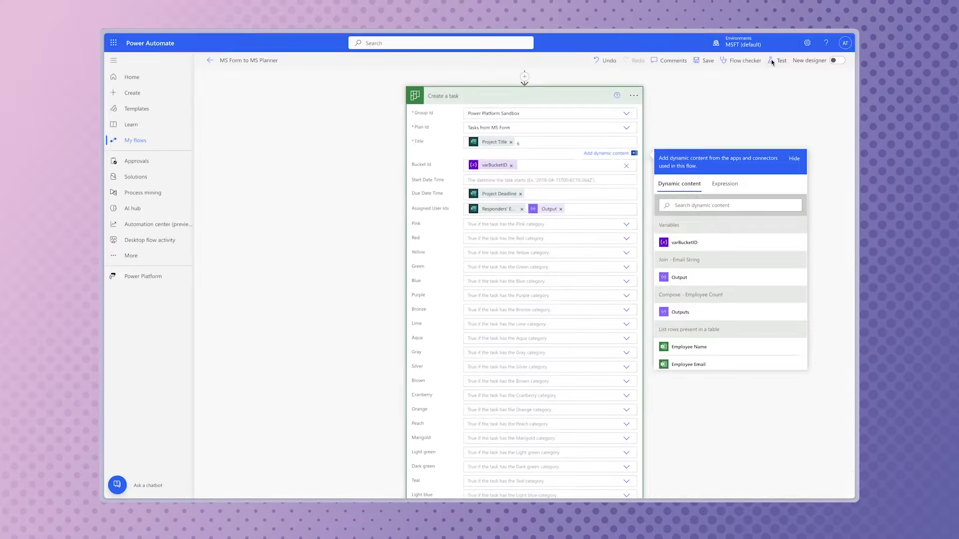
left_click(826, 61)
left_click(725, 485)
left_click(738, 485)
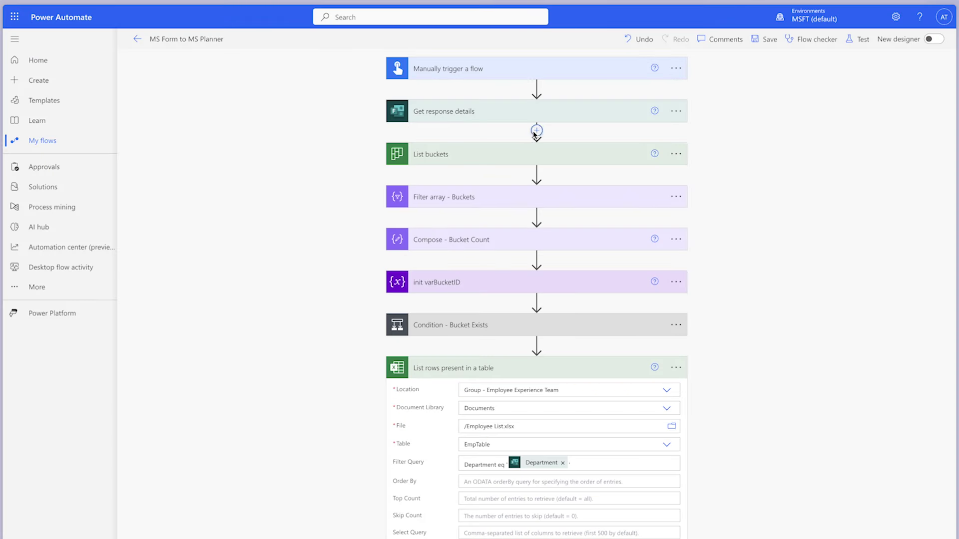
Insert a Scope between Get response details and List buckets and name it Scope - Bucket ID
left_click(535, 132)
left_click(538, 144)
type("scope")
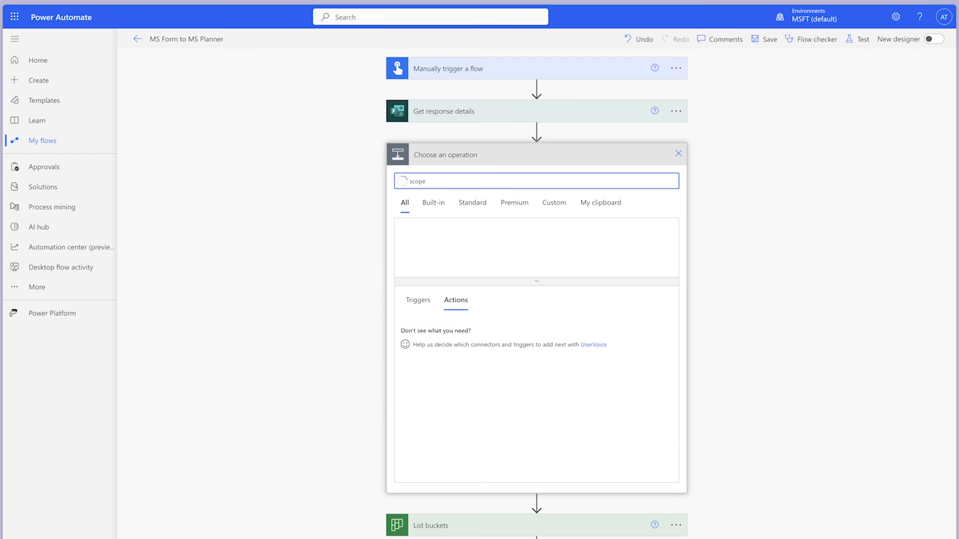
left_click(537, 333)
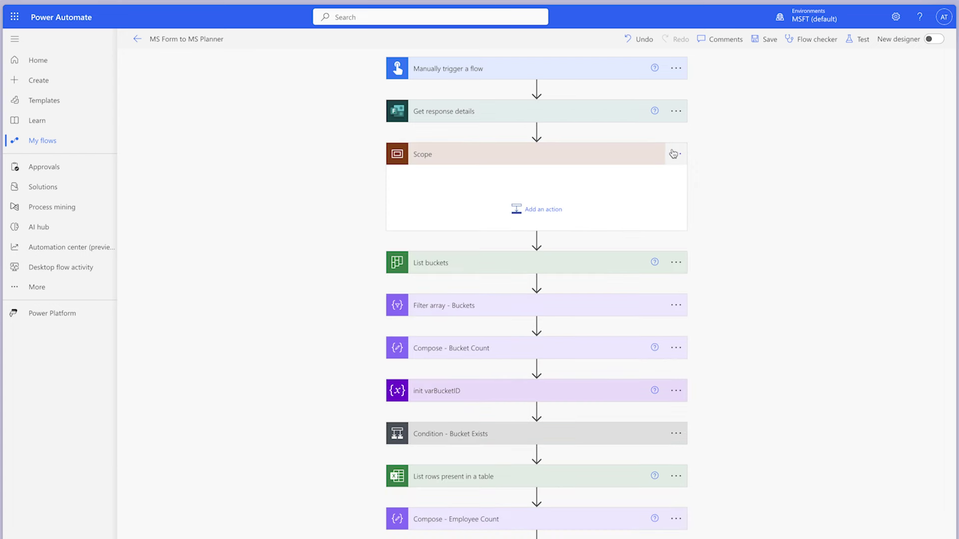
left_click(675, 155)
left_click(704, 188)
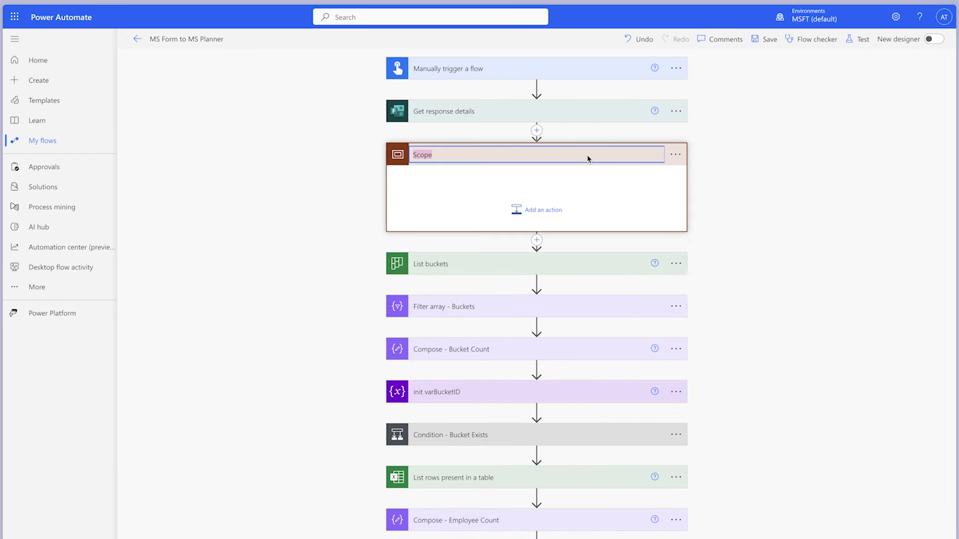
type("- Bucket ID")
Move List buckets, Filter array - Buckets, Compose - Bucket Count and Condition - Bucket Exists into Scope - Bucket ID, and init varBucketID above the scope
left_click_drag(501, 269, 508, 196)
left_click_drag(516, 284, 517, 229)
left_click_drag(529, 336, 528, 266)
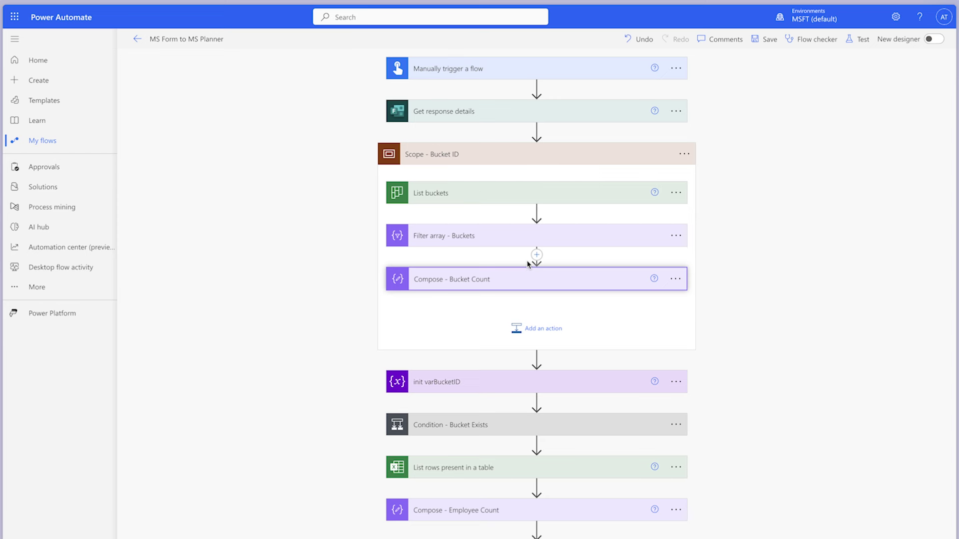
left_click_drag(527, 383, 539, 140)
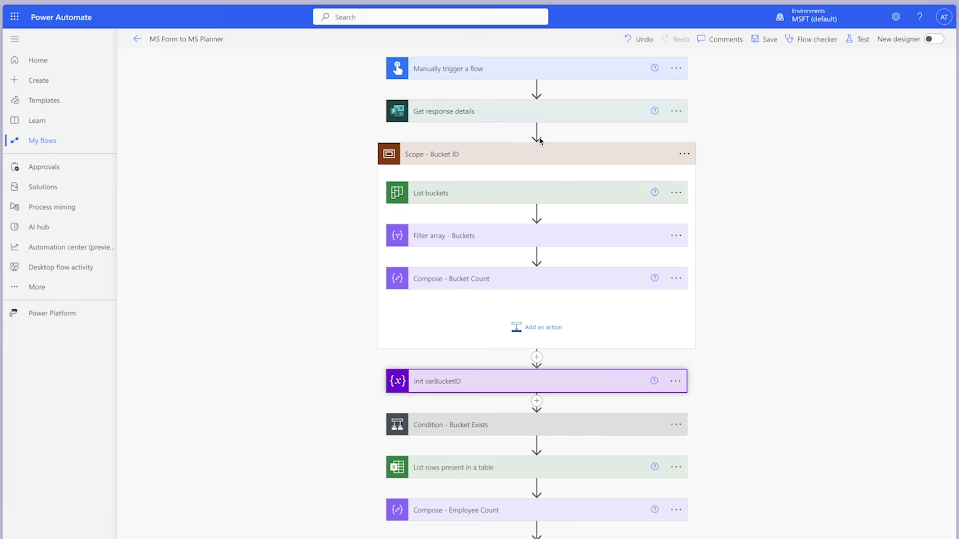
left_click_drag(515, 424, 516, 354)
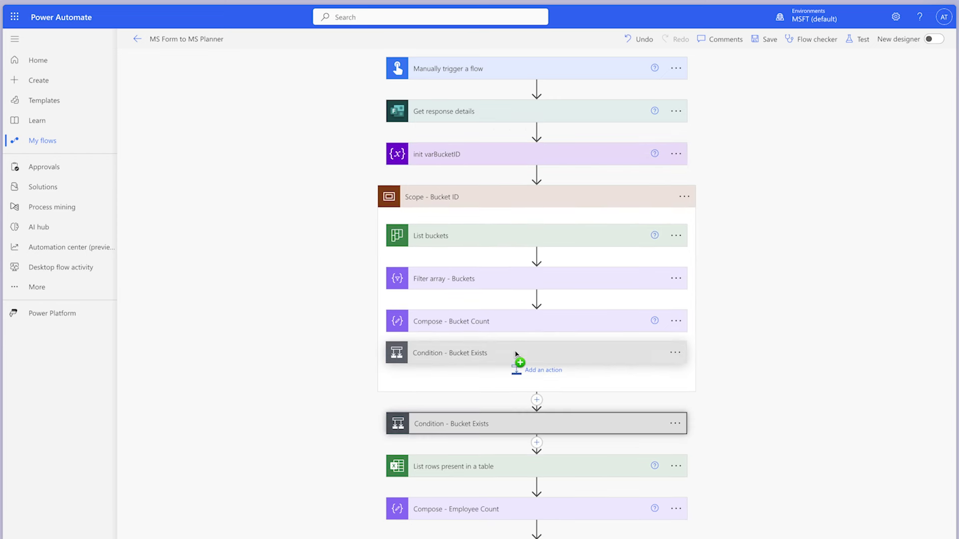
left_click_drag(515, 352, 515, 351)
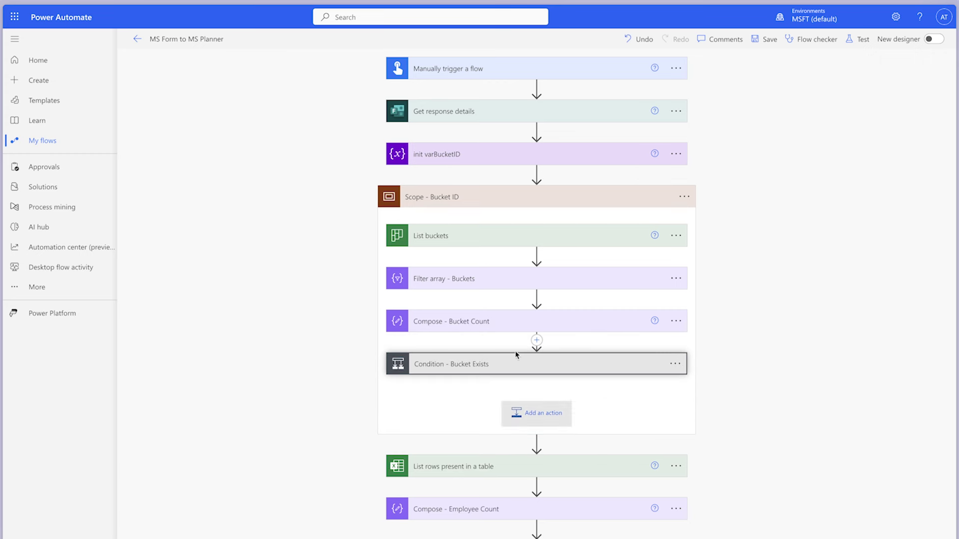
Collapse Scope - Bucket ID and add another Scope directly after it, named Scope - Task Assignment
left_click(541, 204)
left_click(536, 216)
left_click(546, 232)
type("Scope")
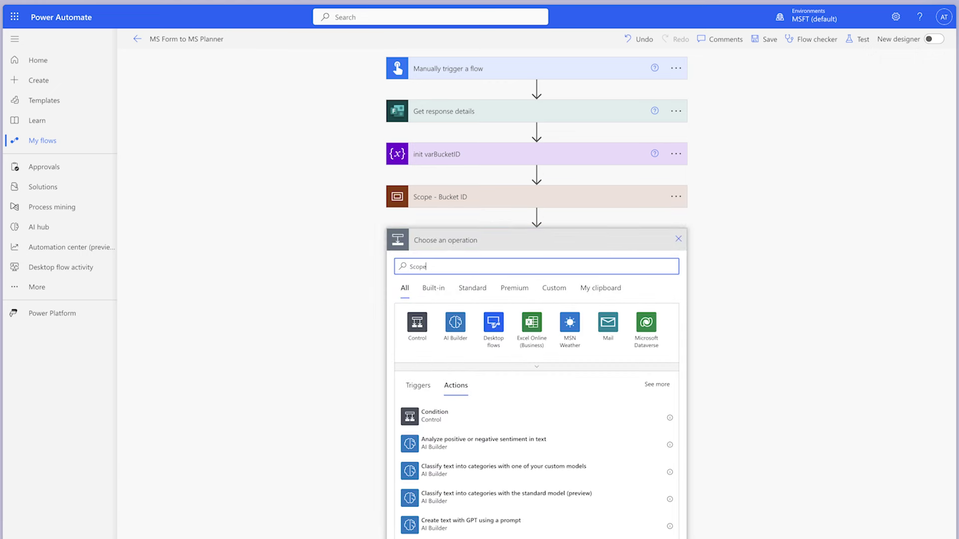
left_click(558, 416)
left_click(675, 240)
left_click(680, 270)
left_click(618, 244)
type("- Task Assignment")
key("Return")
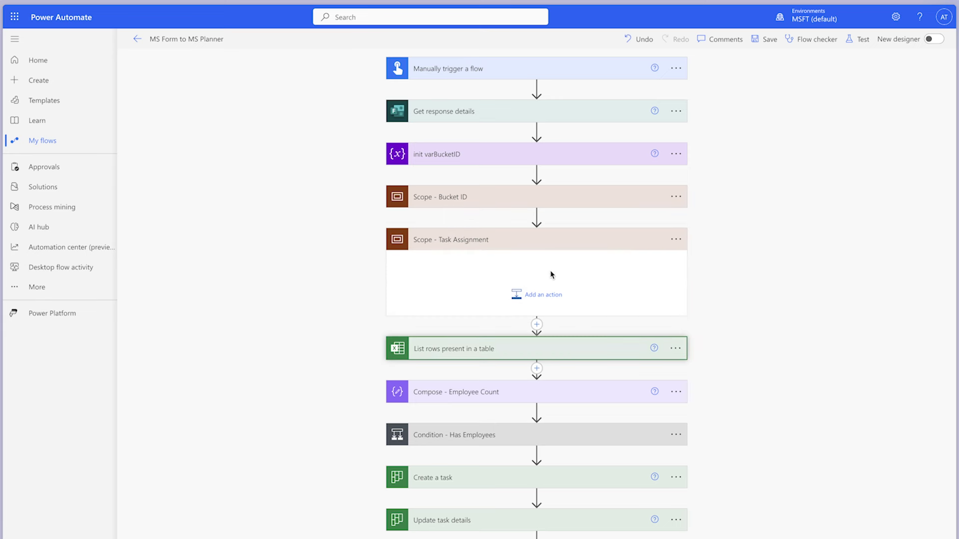
Move List rows present in a table, Compose - Employee Count and Condition - Has Employees into Scope - Task Assignment, and collapse the scope
left_click_drag(551, 275, 551, 275)
left_click_drag(499, 381, 479, 310)
left_click_drag(554, 417, 563, 360)
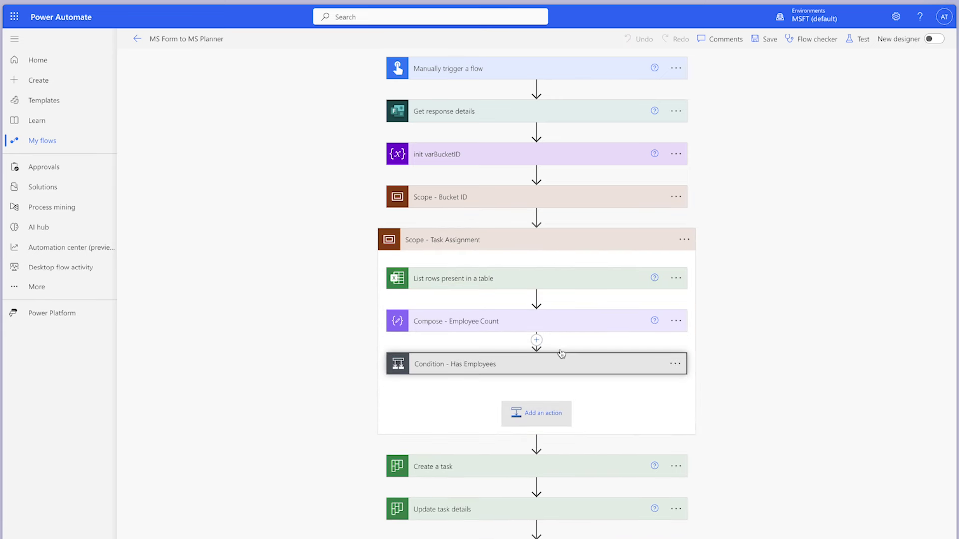
left_click(591, 240)
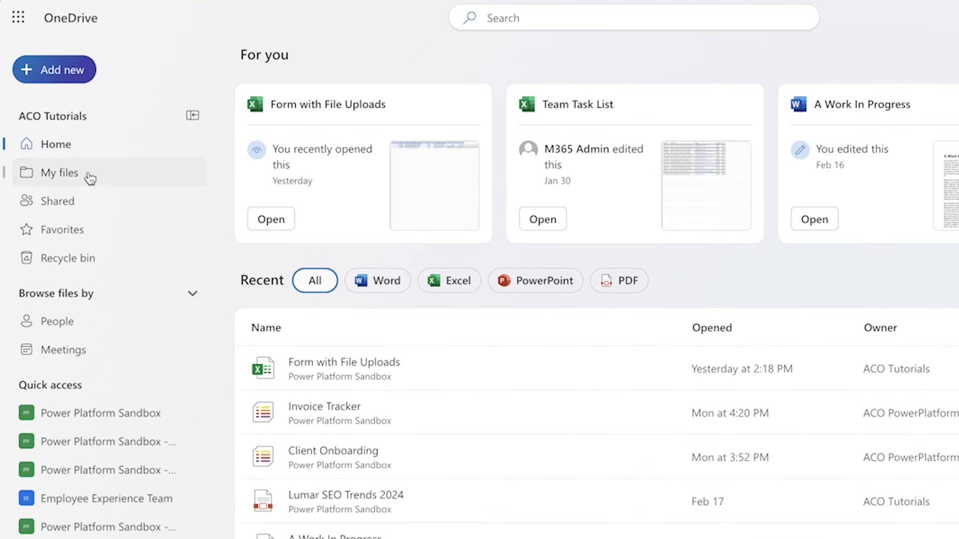
In OneDrive, browse My files to Apps, Microsoft Forms, Form with File Uploads to examine where personal form uploads are stored
left_click(66, 130)
left_click(339, 195)
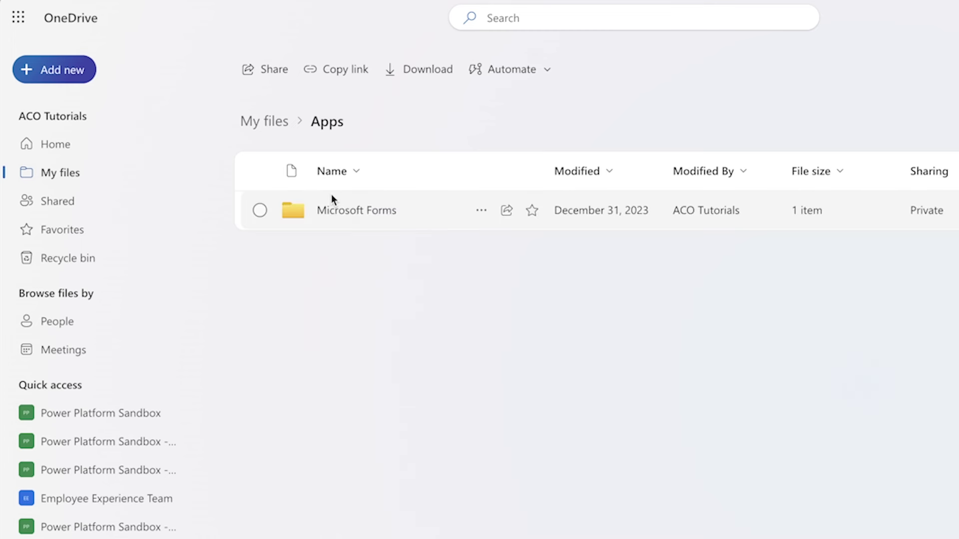
left_click(345, 212)
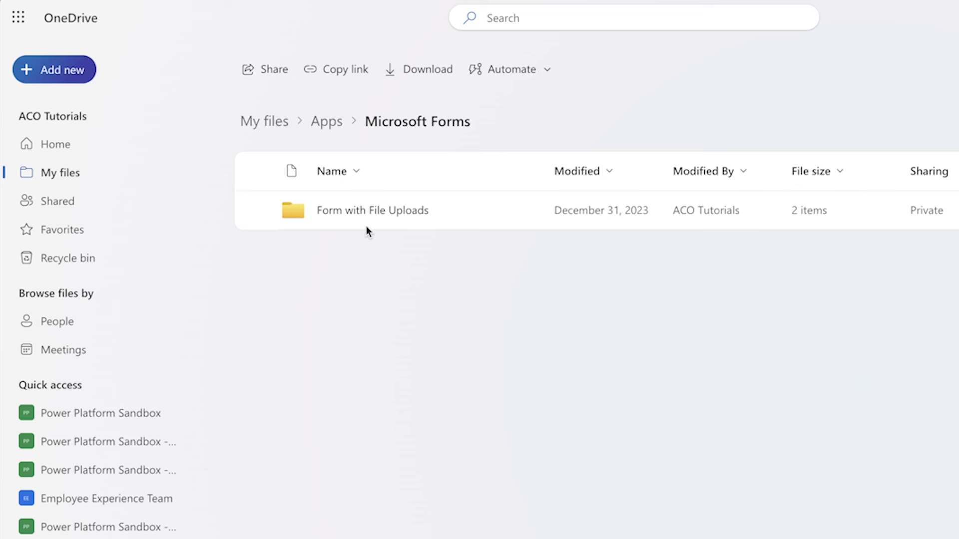
left_click(353, 211)
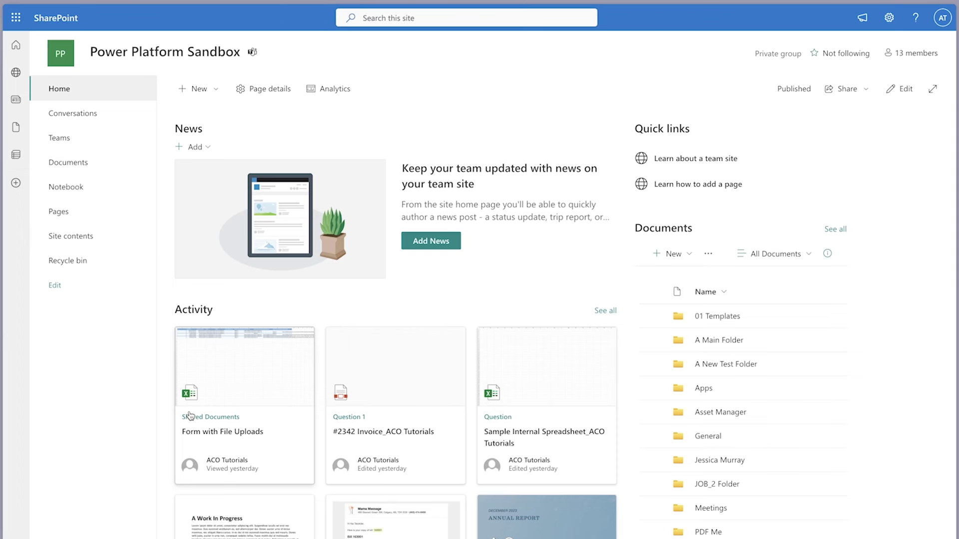
On the Power Platform Sandbox SharePoint site, browse the Apps folder in Documents to examine where group form uploads are stored
left_click(95, 166)
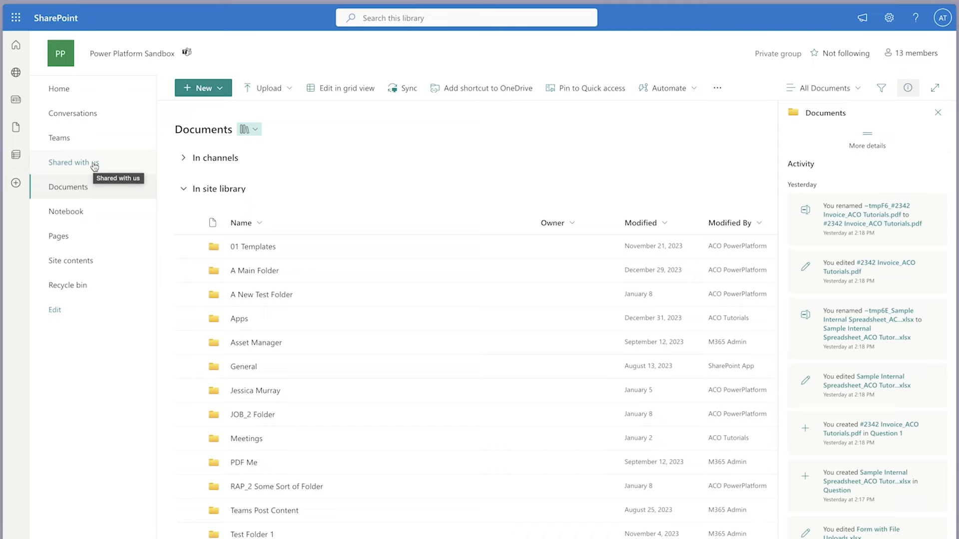
left_click(244, 321)
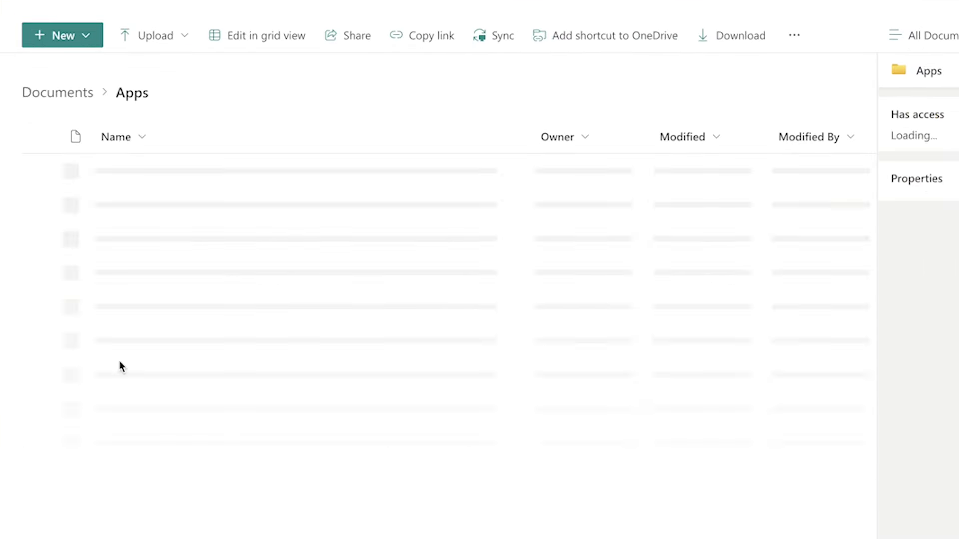
left_click(157, 172)
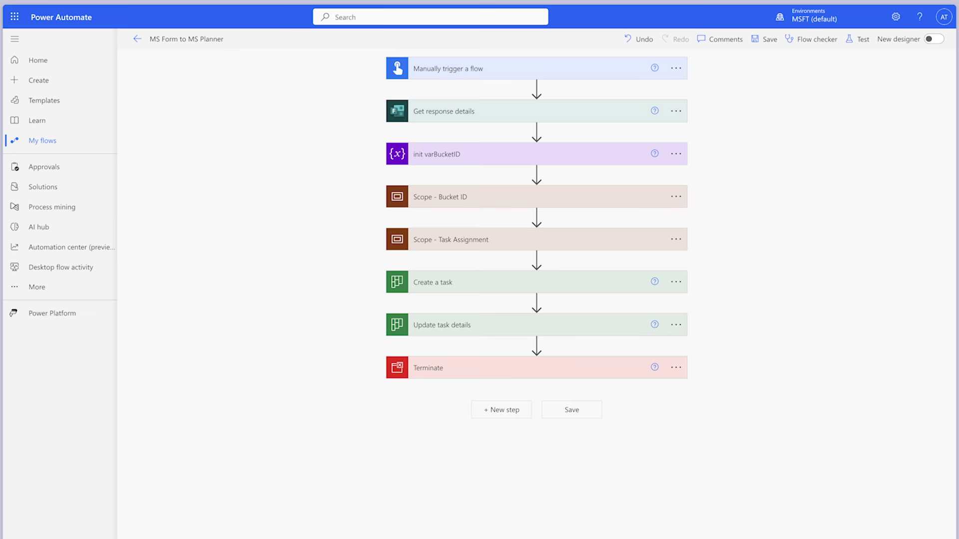
Insert a Compose action between Scope - Task Assignment and Create a task, named Compose - File Uploads
left_click(536, 259)
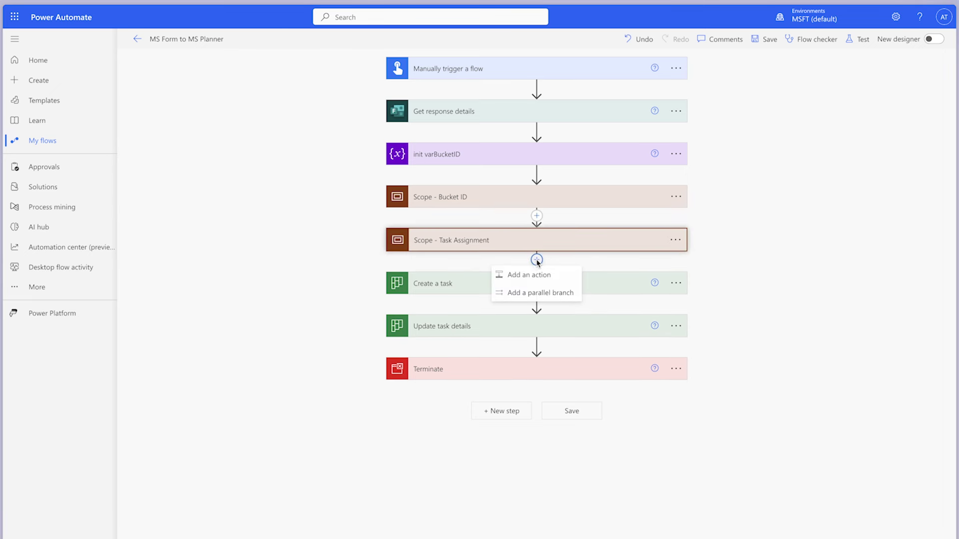
left_click(533, 275)
type("Compose")
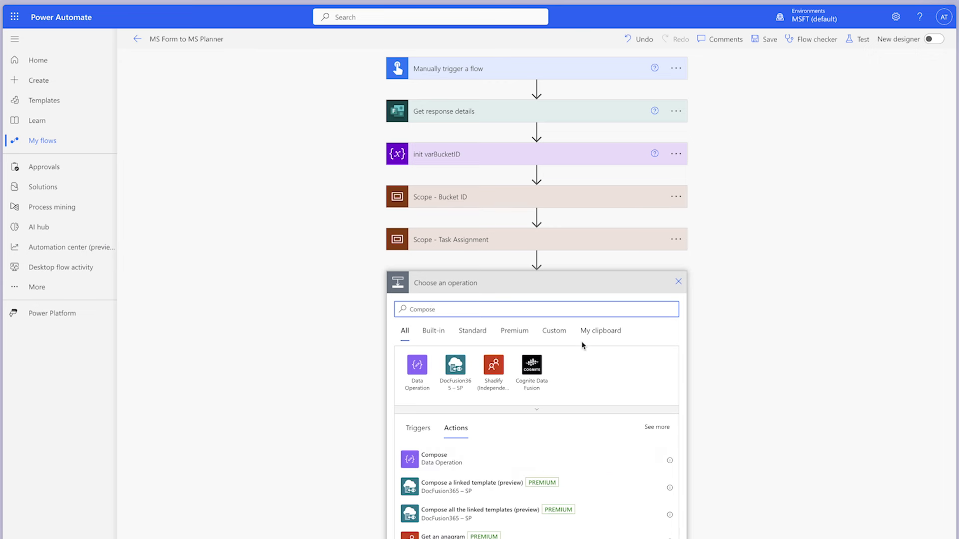
left_click(543, 455)
left_click(676, 283)
left_click(719, 317)
left_click(619, 283)
type("- File Uploads")
Set the input of Compose - File Uploads to the Supporting Documents answer from Get response details
left_click(590, 306)
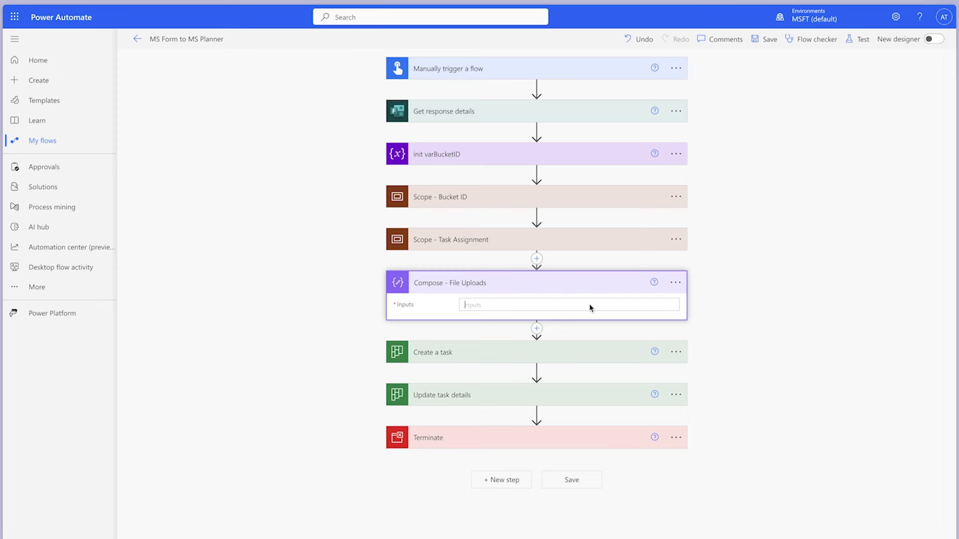
left_click(751, 381)
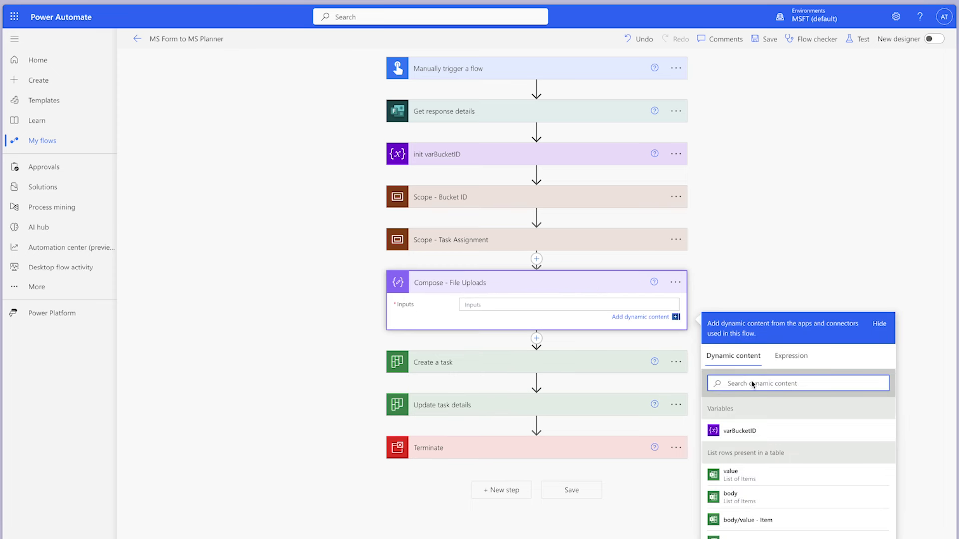
type("suppor")
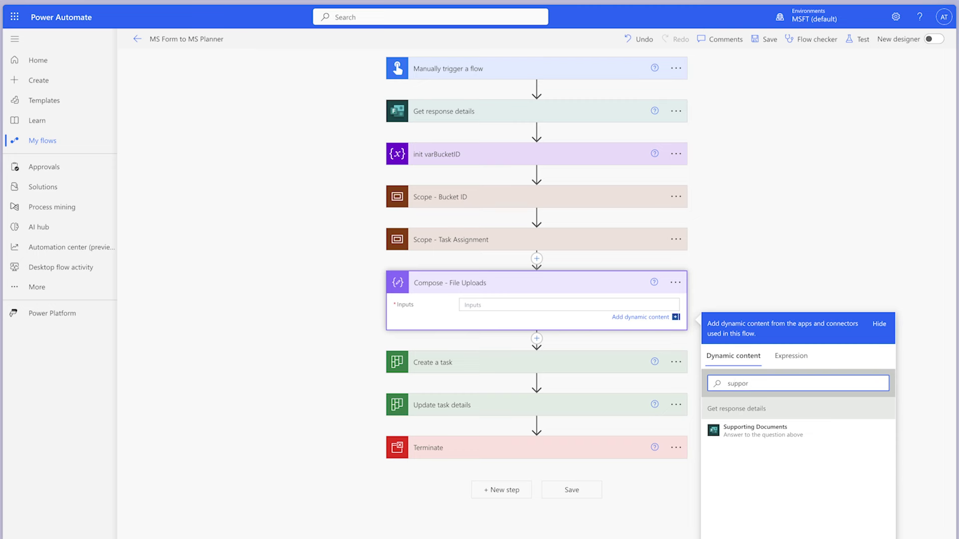
left_click(764, 428)
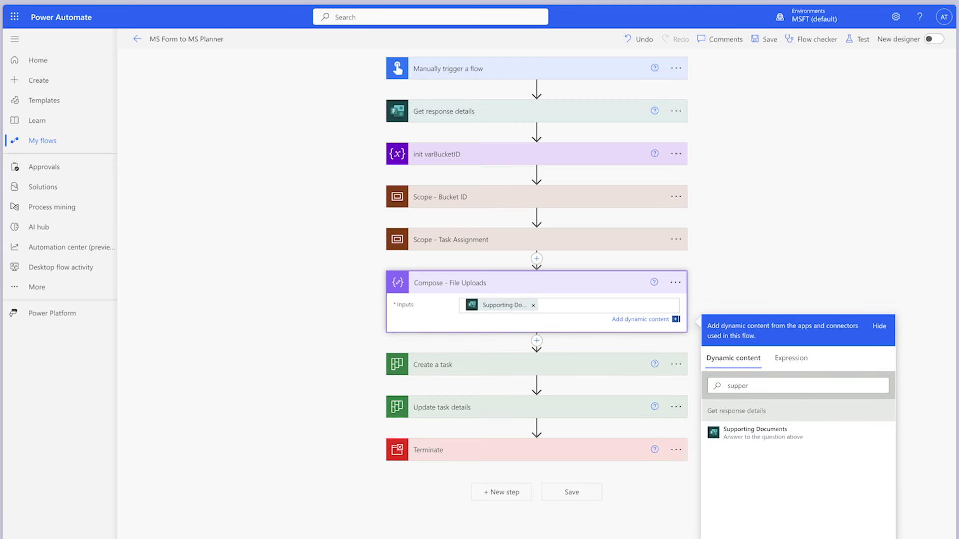
Move Terminate directly below Compose - File Uploads, then save and manually test the flow to examine the Compose action's output
left_click_drag(515, 451, 511, 333)
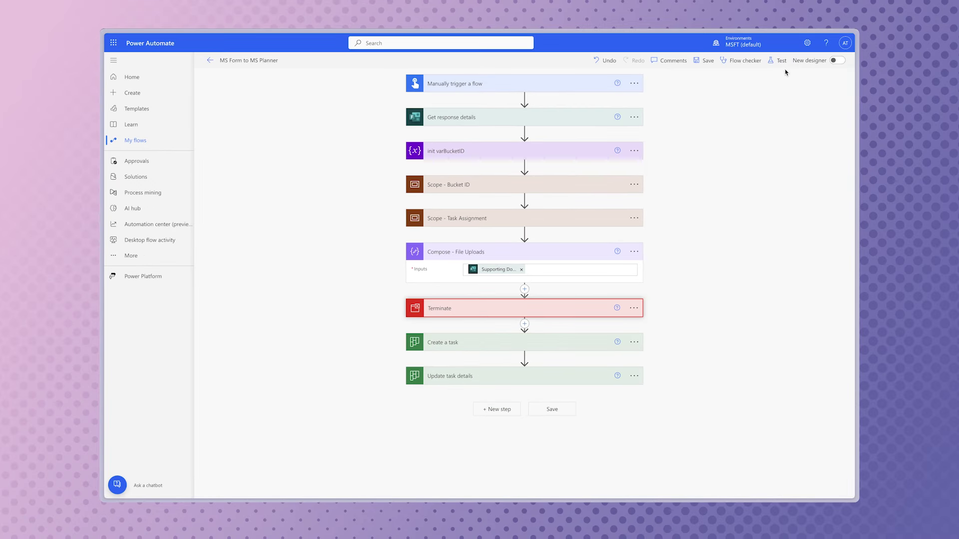
left_click(782, 61)
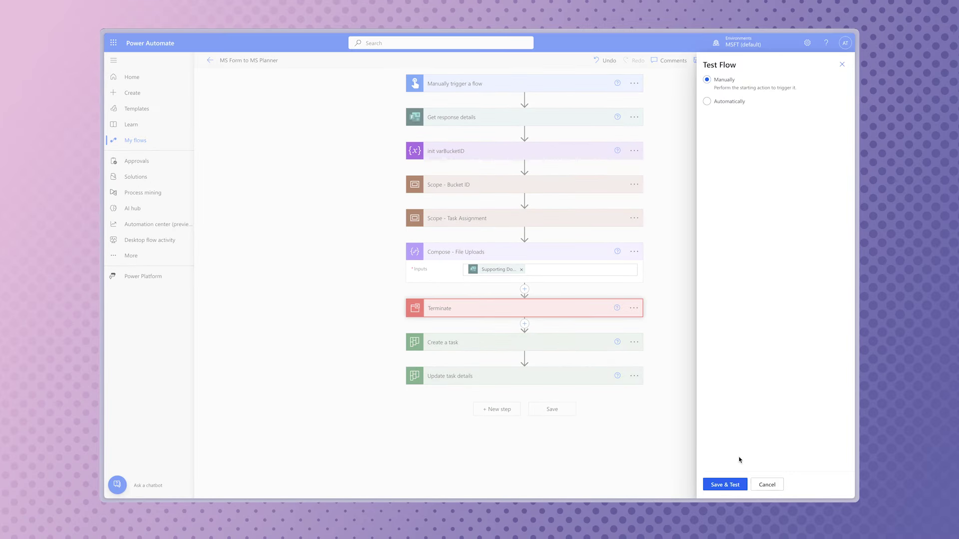
left_click(737, 479)
left_click(743, 485)
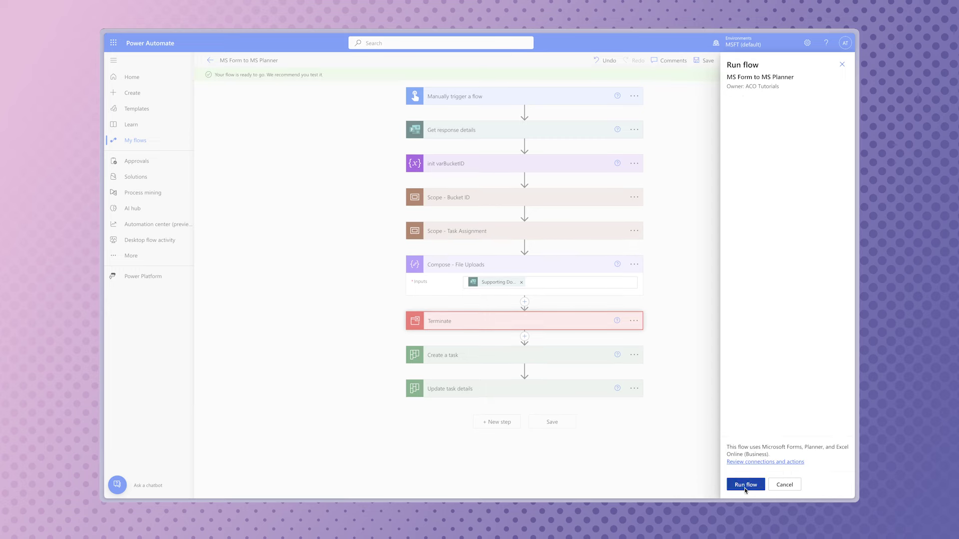
left_click(743, 485)
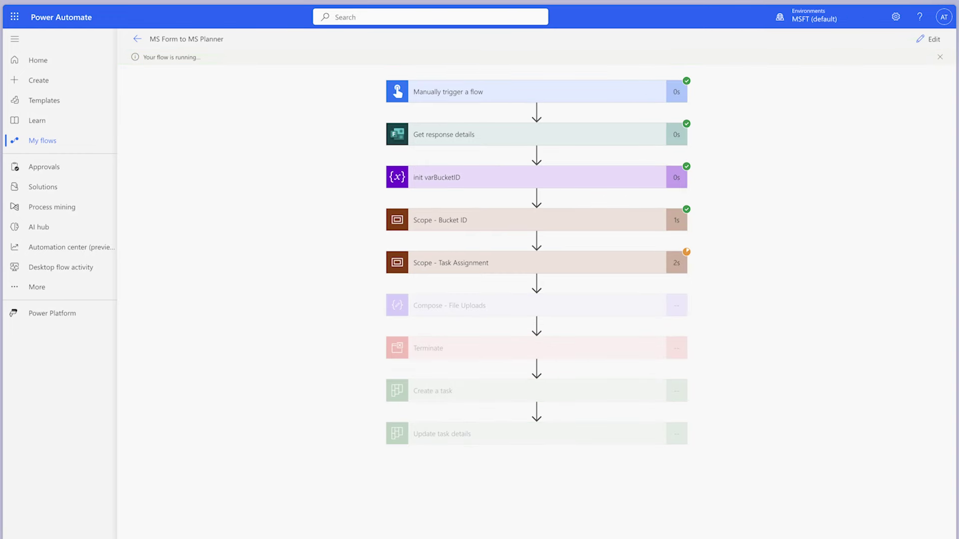
left_click(598, 302)
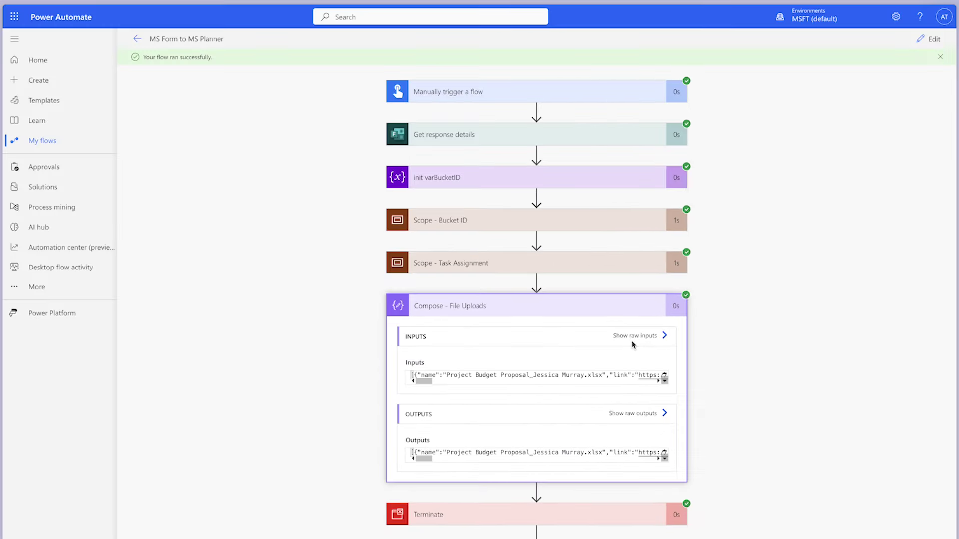
Return to editing and replace the input of Compose - File Uploads with a json() expression wrapping the Supporting Documents answer
left_click(928, 39)
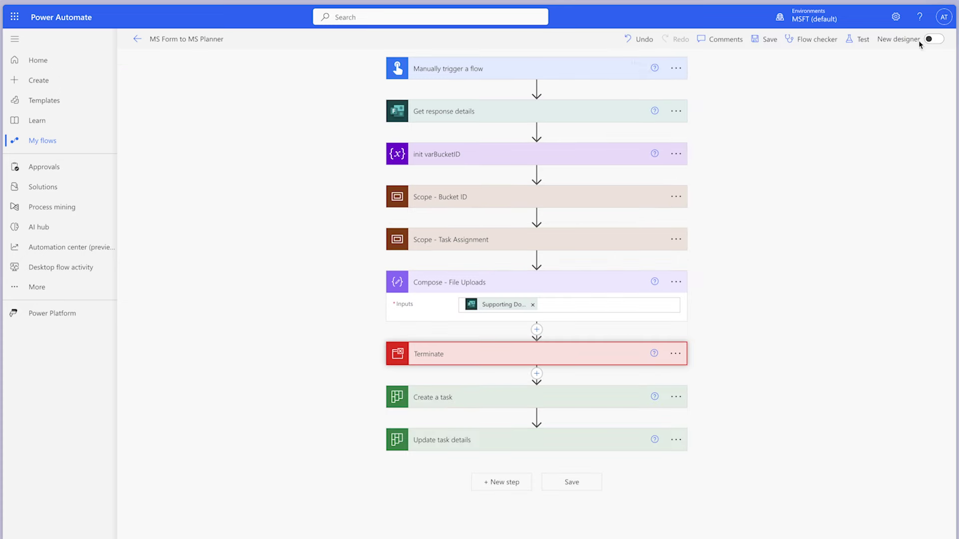
left_click(536, 305)
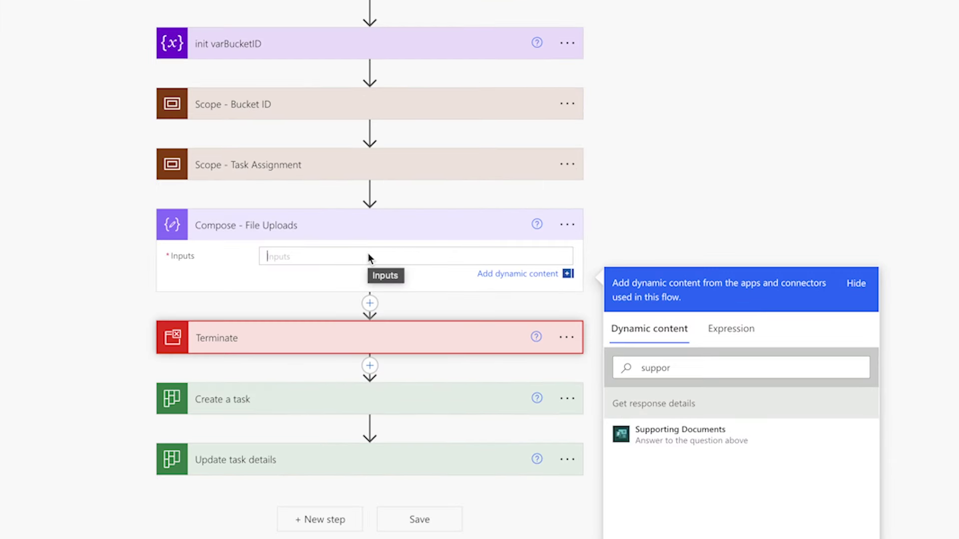
left_click(731, 328)
type("json(")
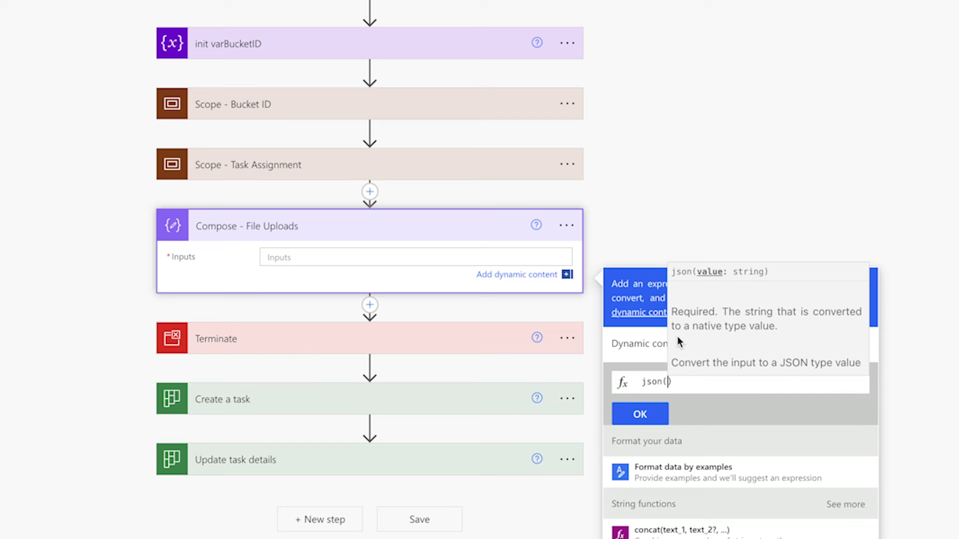
left_click(651, 342)
scroll(725, 515, "down", 6)
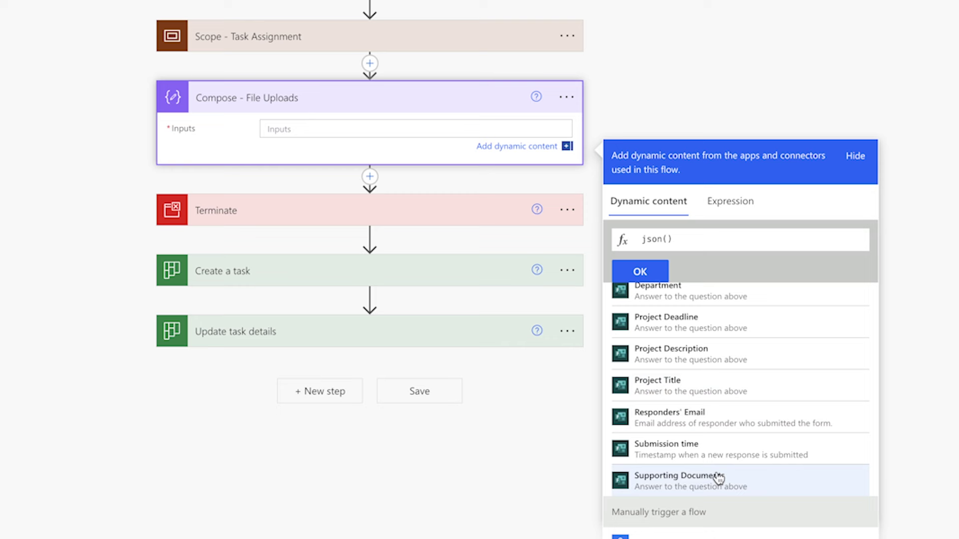
left_click(660, 481)
left_click(652, 278)
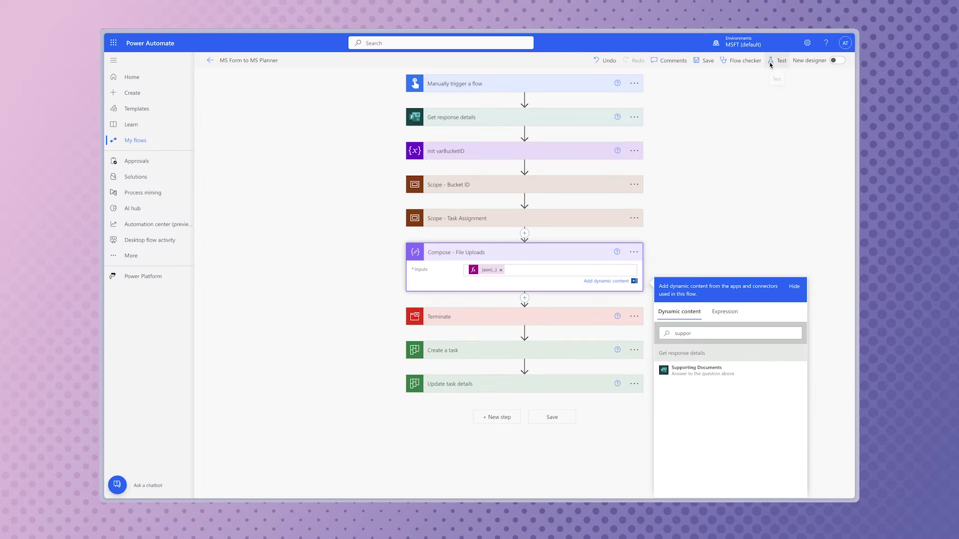
Save and manually run the flow again to examine the parsed output of Compose - File Uploads
left_click(772, 62)
left_click(730, 483)
left_click(745, 484)
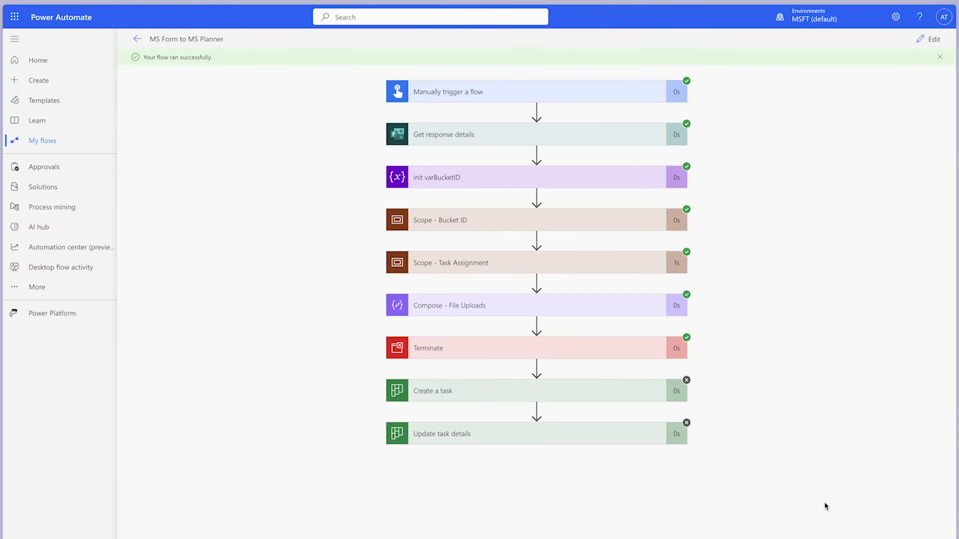
left_click(616, 308)
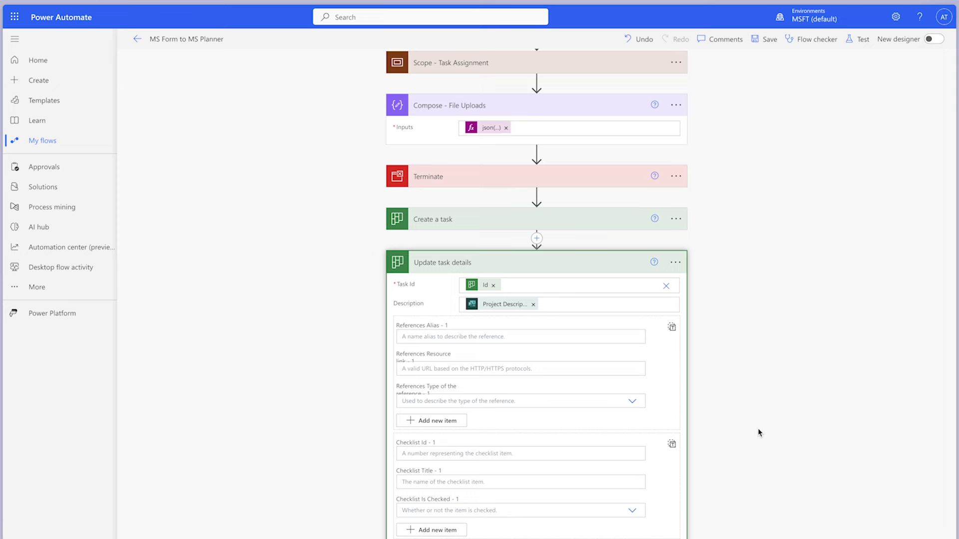
Insert an Initialize variable action between init varBucketID and Scope - Bucket ID, named init varAttachments
scroll(596, 291, "up", 4)
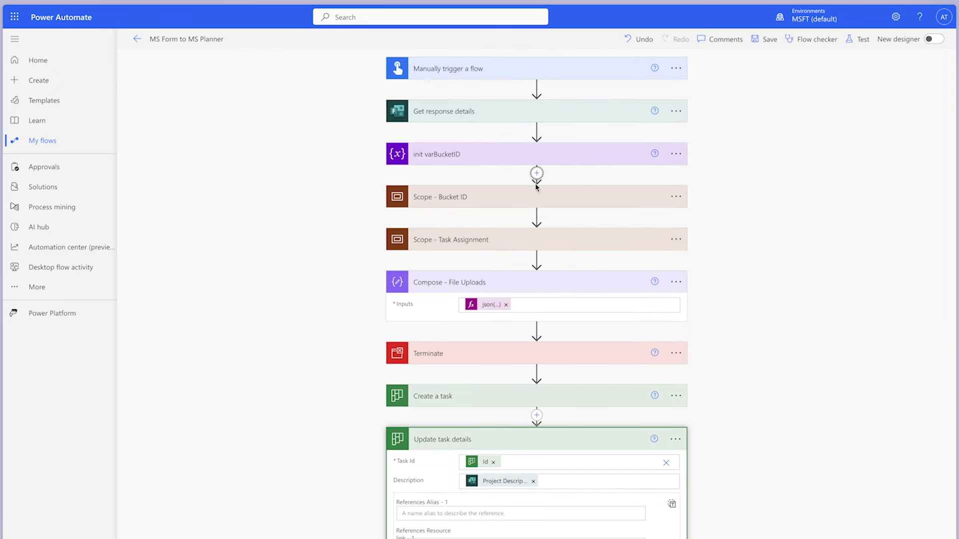
left_click(537, 186)
type("init")
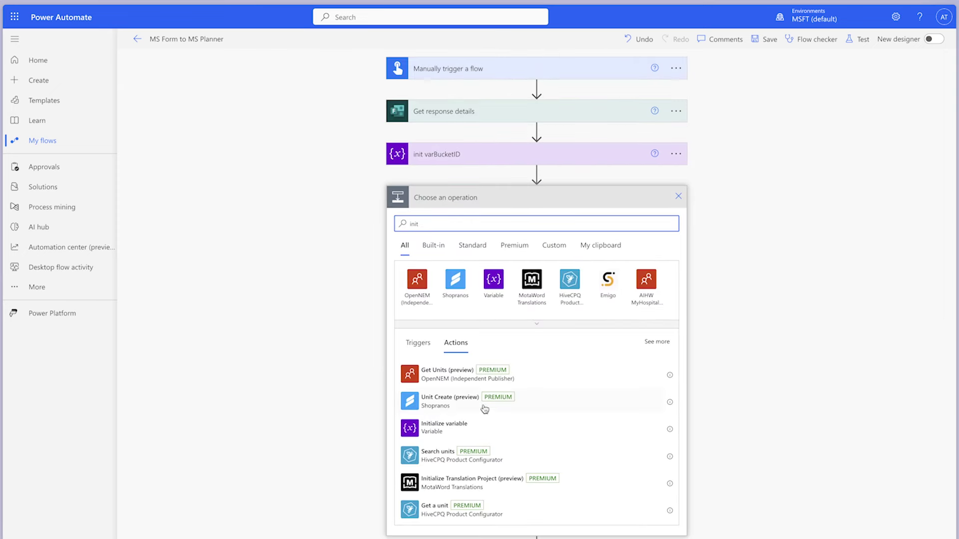
left_click(444, 427)
type("init varAttachments")
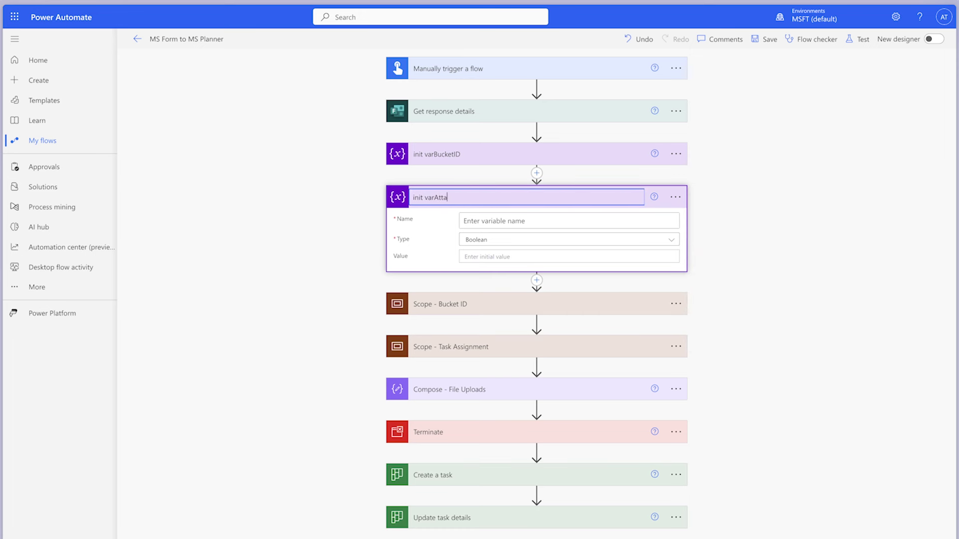
Name the new variable varAttachments and set its type to Array
left_click(587, 220)
type("varAttachments")
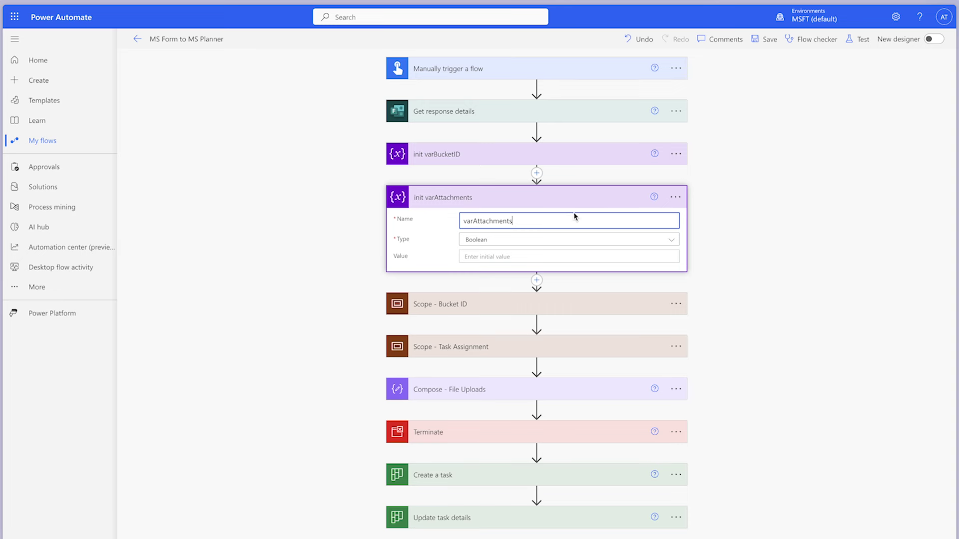
left_click(568, 242)
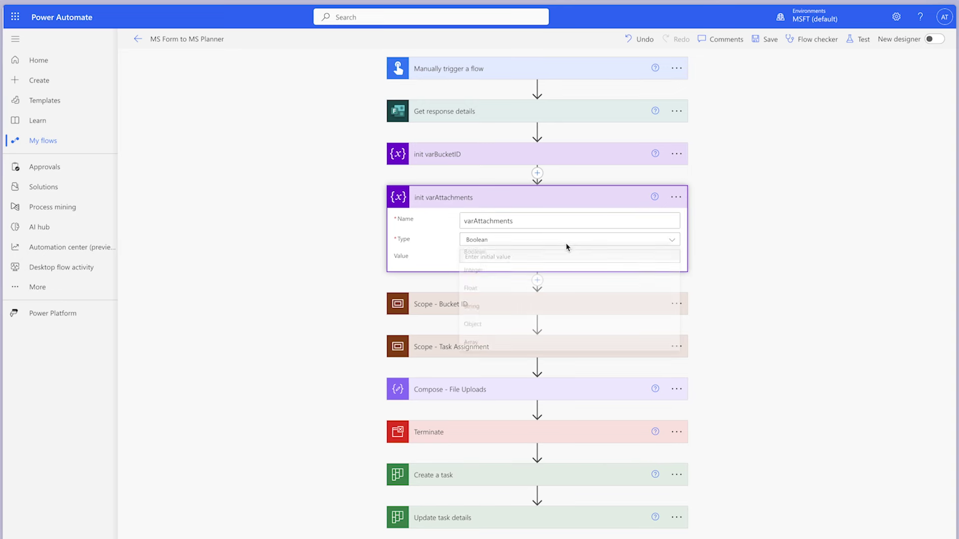
left_click(558, 343)
Insert an Apply to each action between Compose - File Uploads and Terminate, named Apply to each - File
left_click(536, 408)
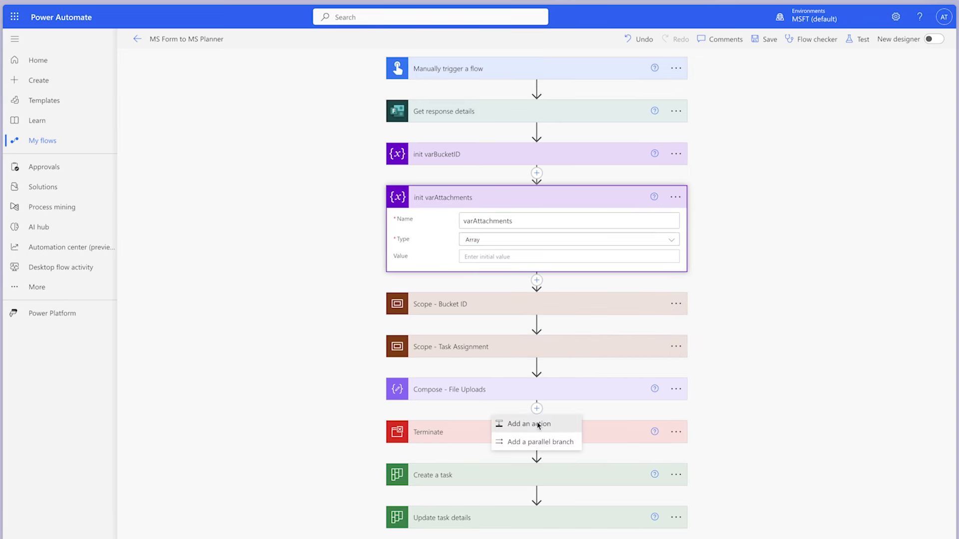
left_click(538, 424)
type("apply")
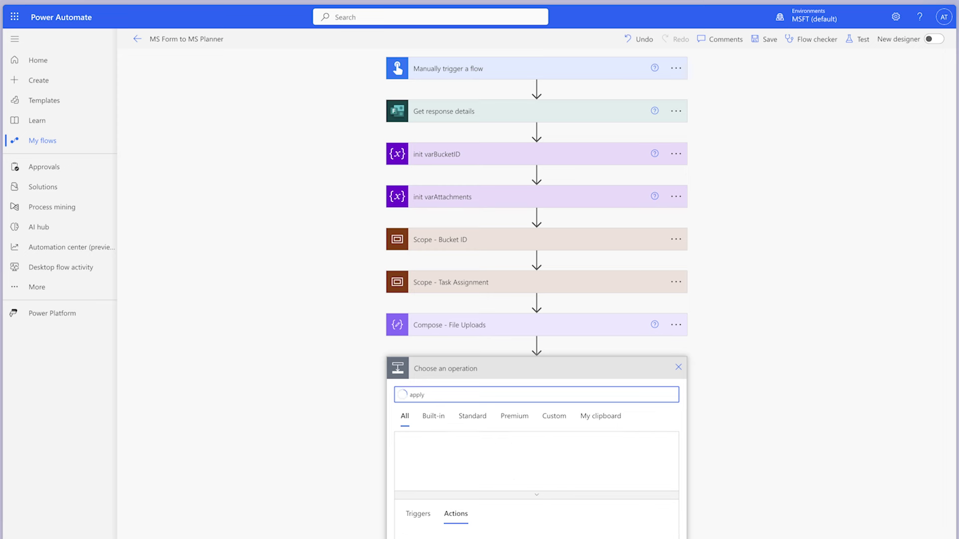
left_click(531, 536)
left_click(674, 369)
left_click(718, 401)
left_click(632, 369)
type("- ")
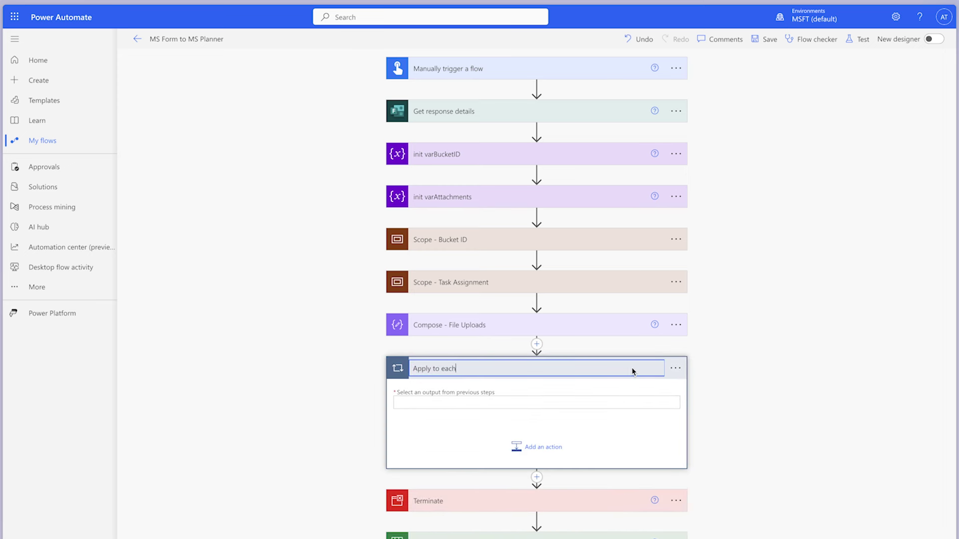
type("File")
key("Return")
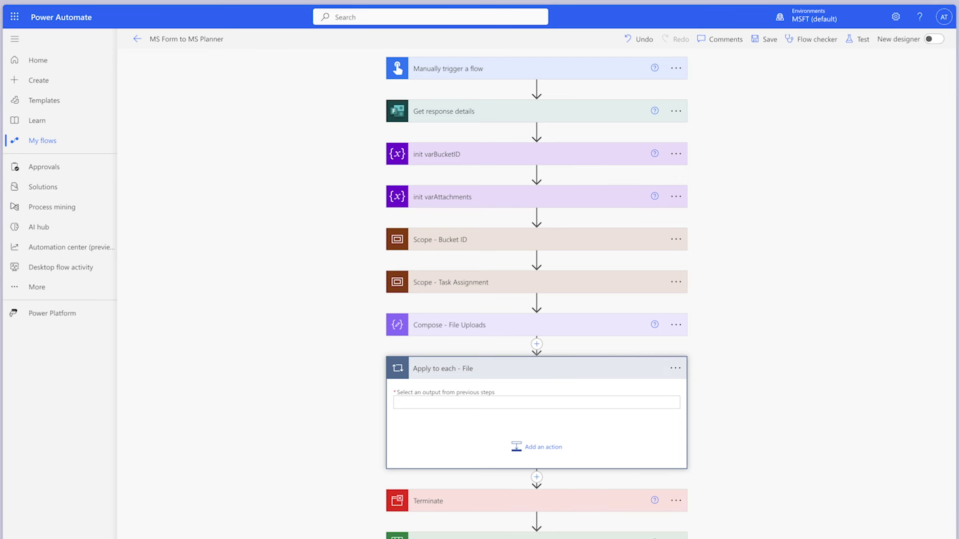
Make Apply to each - File loop over the Outputs of Compose - File Uploads
left_click(517, 402)
scroll(838, 375, "down", 2)
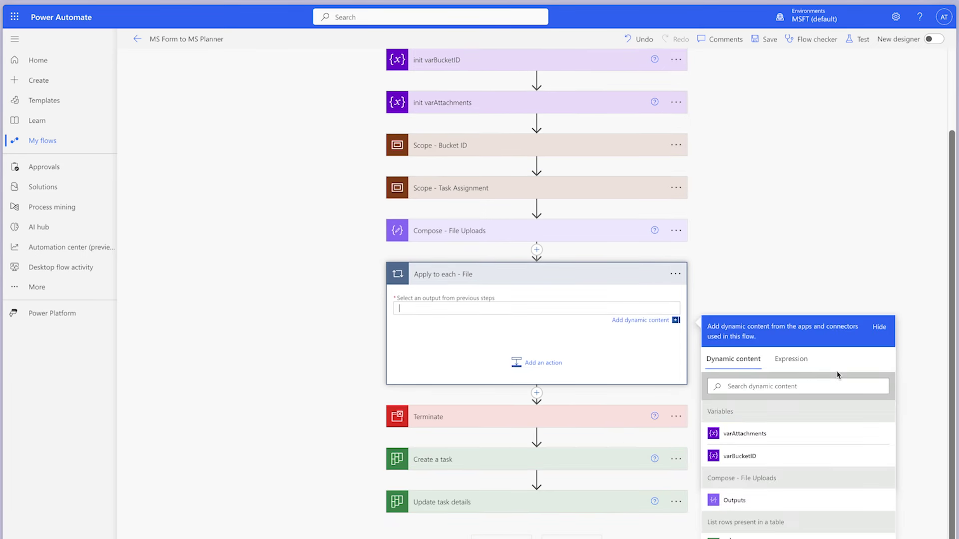
left_click(783, 497)
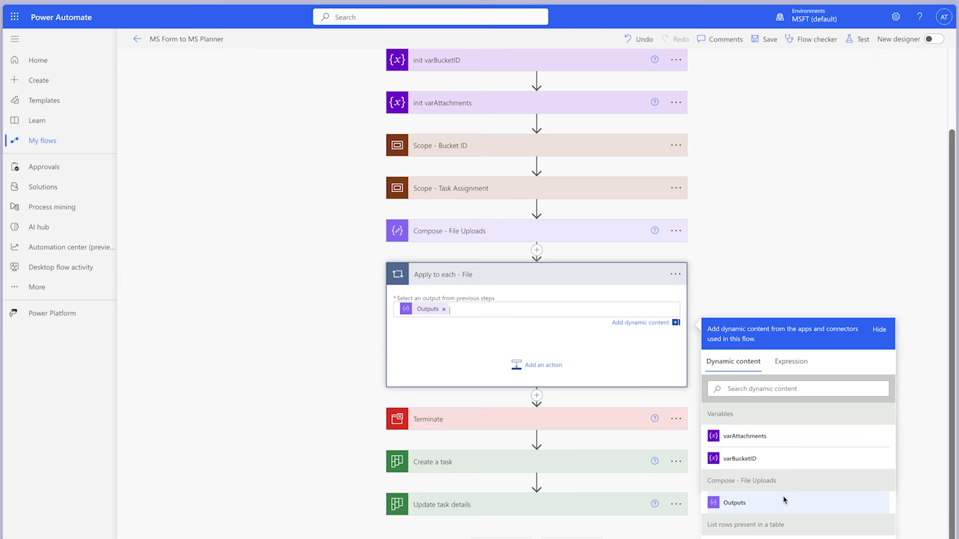
Inside the loop, add an Append to array variable action targeting varAttachments, named Append to array variable - varAttachments
left_click(546, 365)
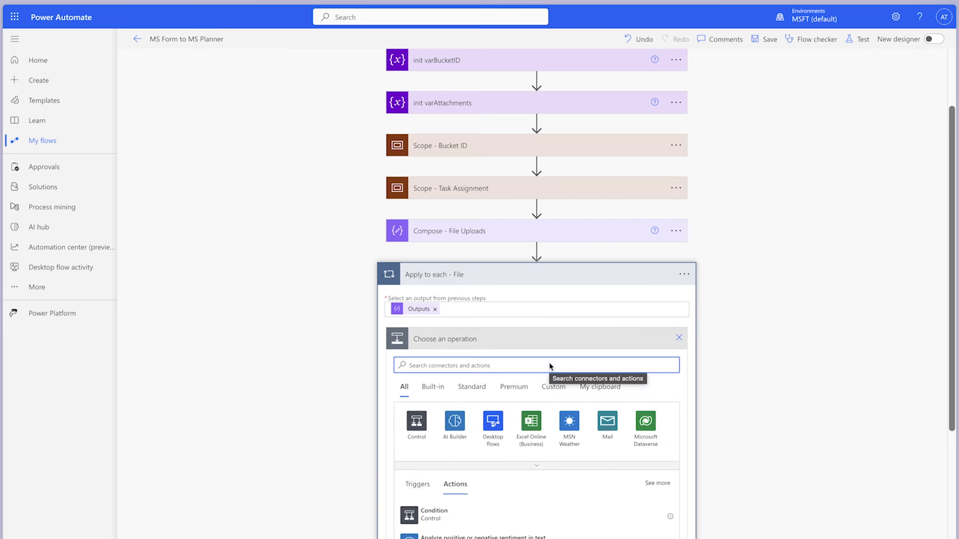
type("append")
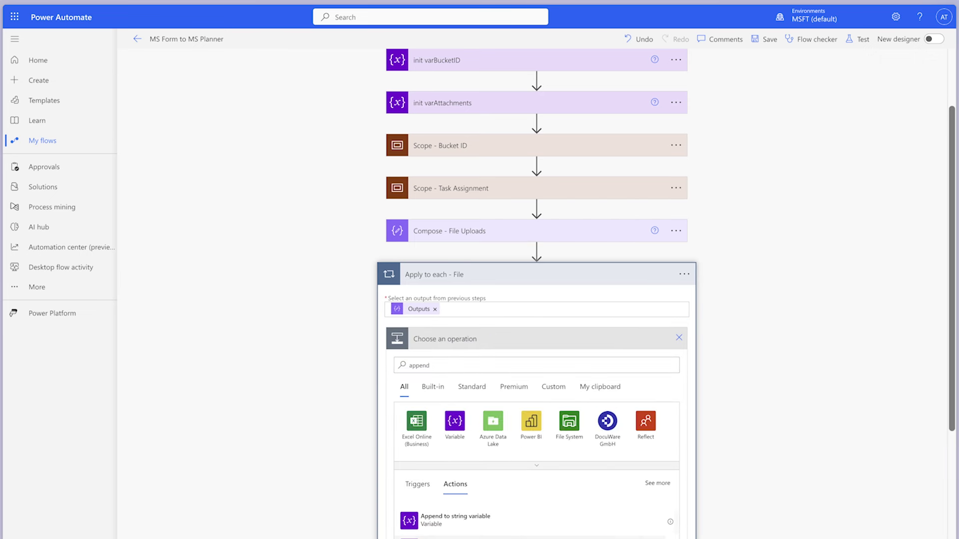
left_click(449, 537)
left_click(628, 362)
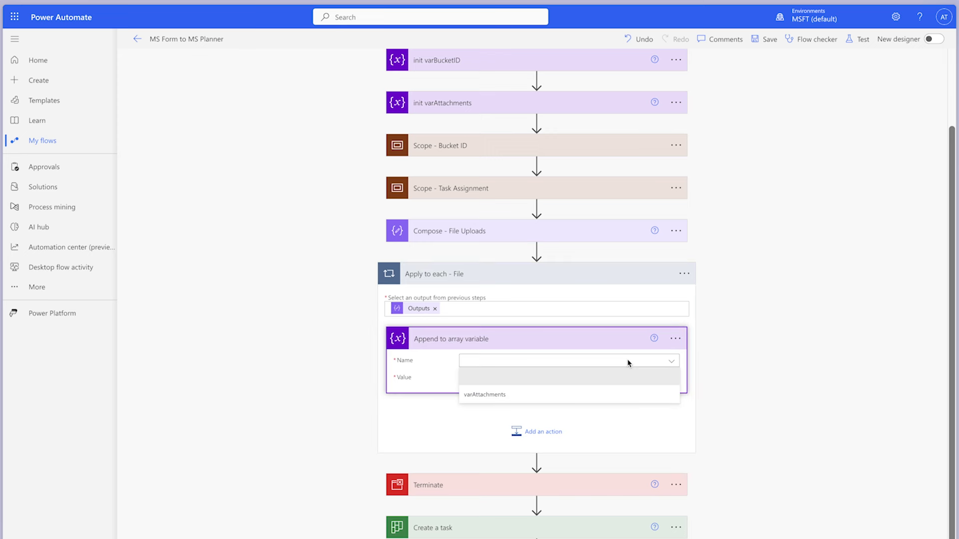
left_click(616, 393)
left_click(602, 377)
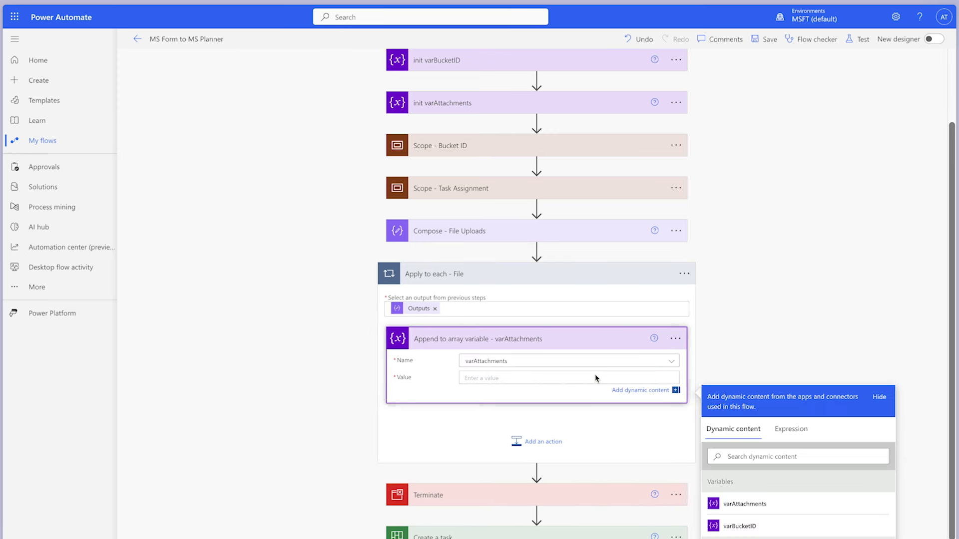
In Update task details, enter placeholder text name for References Alias - 1 and link for References Resource link - 1
scroll(595, 378, "down", 5)
left_click(482, 403)
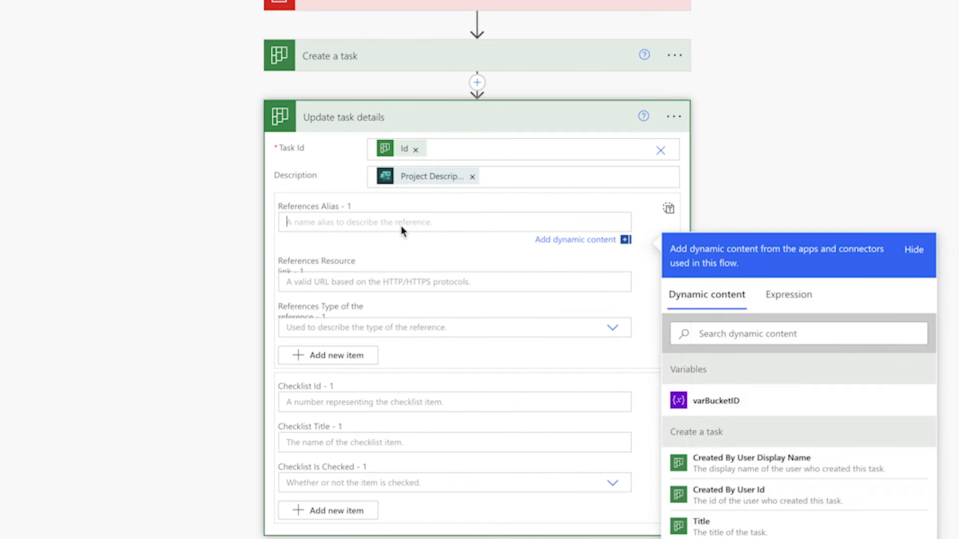
type("name")
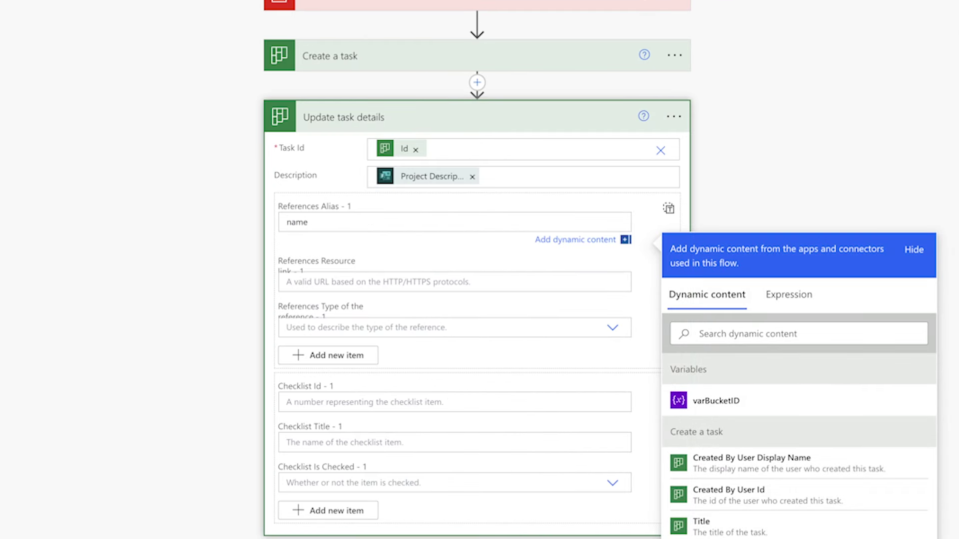
left_click(412, 280)
type("l")
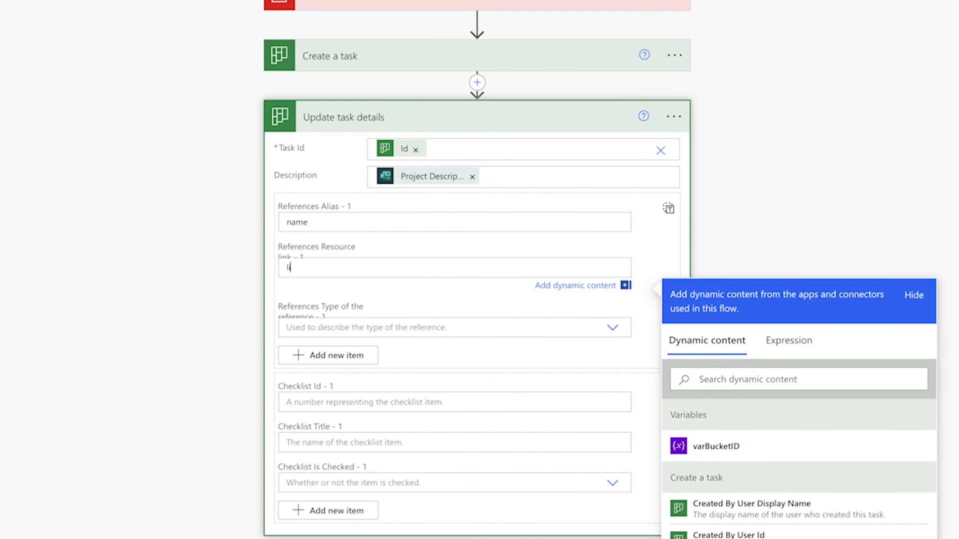
type("ink")
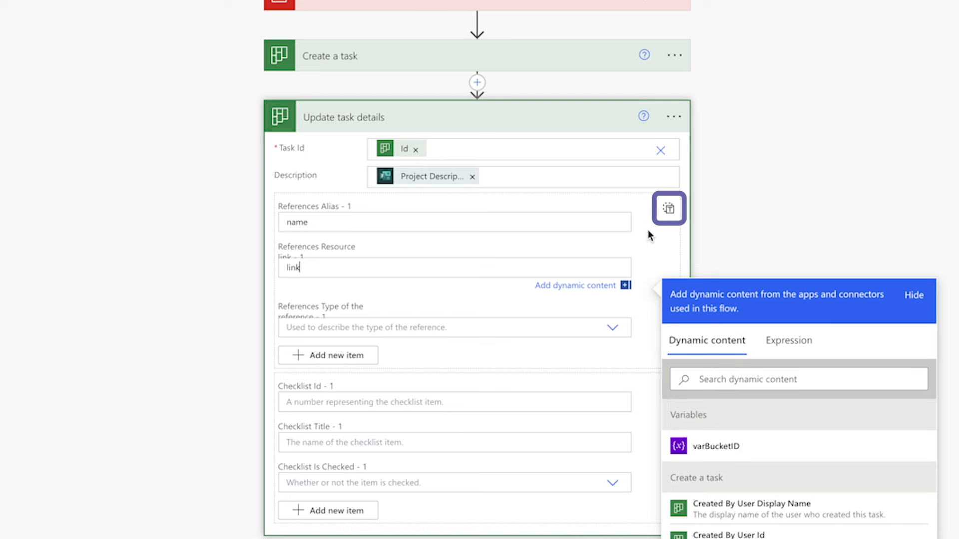
Switch the References in Update task details to array input and copy its alias and resourceLink object into the varAttachments append action's Value
left_click(670, 210)
left_click_drag(388, 278, 375, 228)
key("ctrl+c")
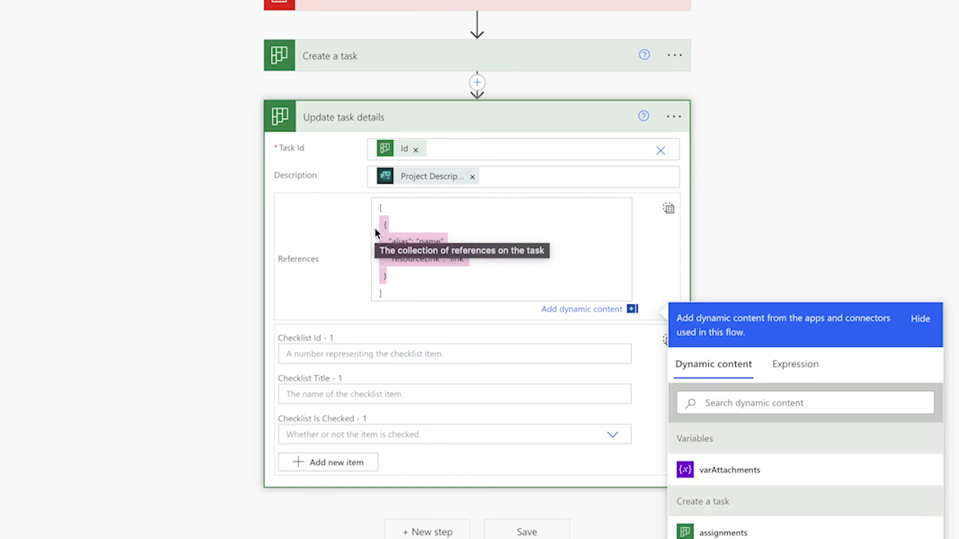
scroll(884, 116, "up", 5)
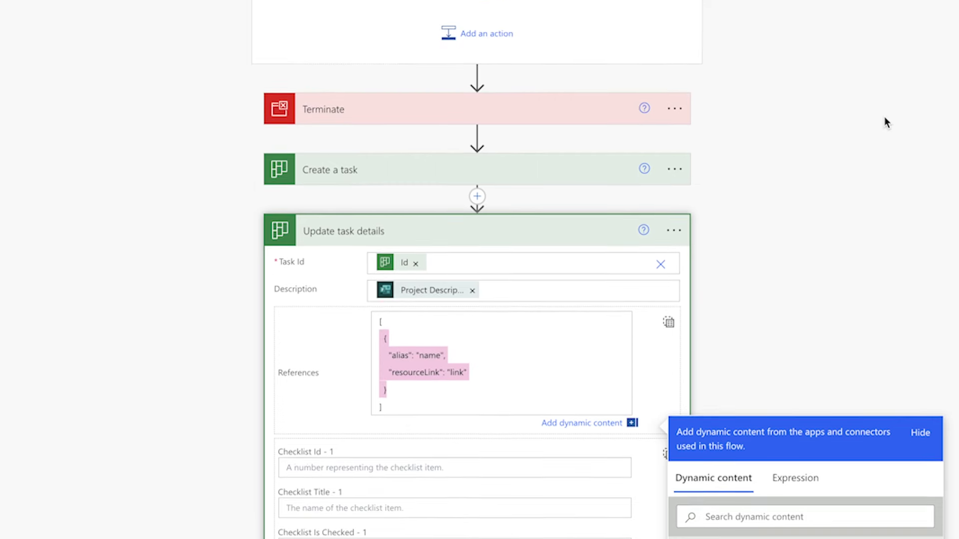
left_click(477, 107)
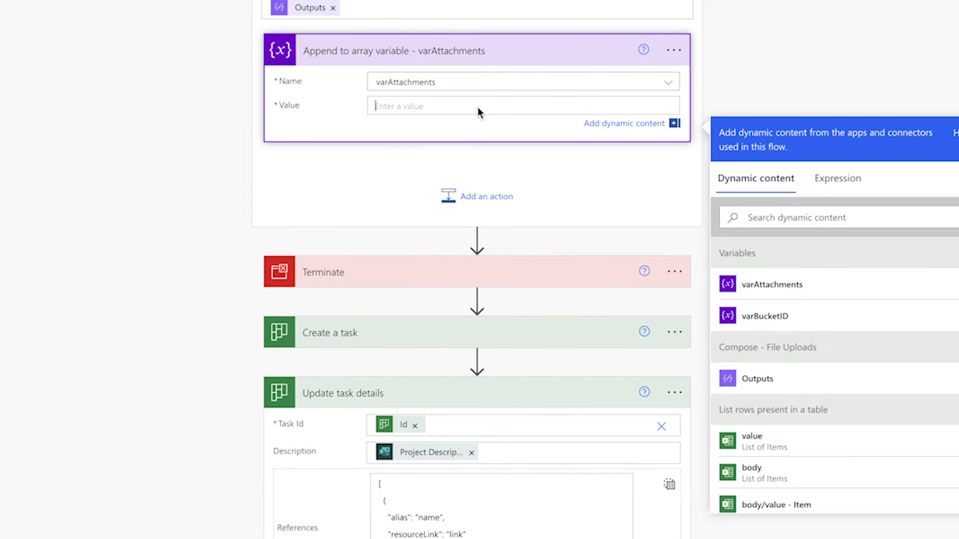
key("ctrl+v")
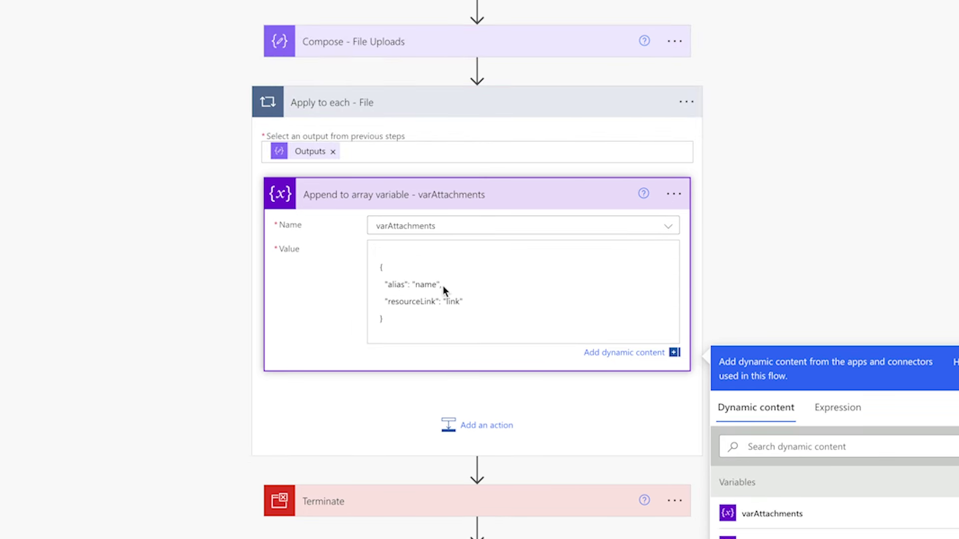
In the appended object, replace the alias placeholder name with the expression item()?['name']
double_click(424, 285)
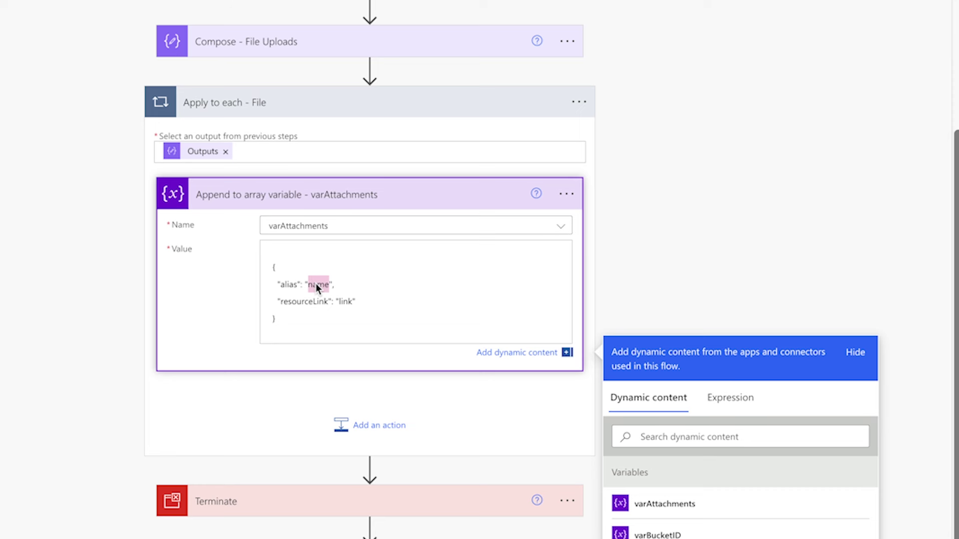
left_click(734, 398)
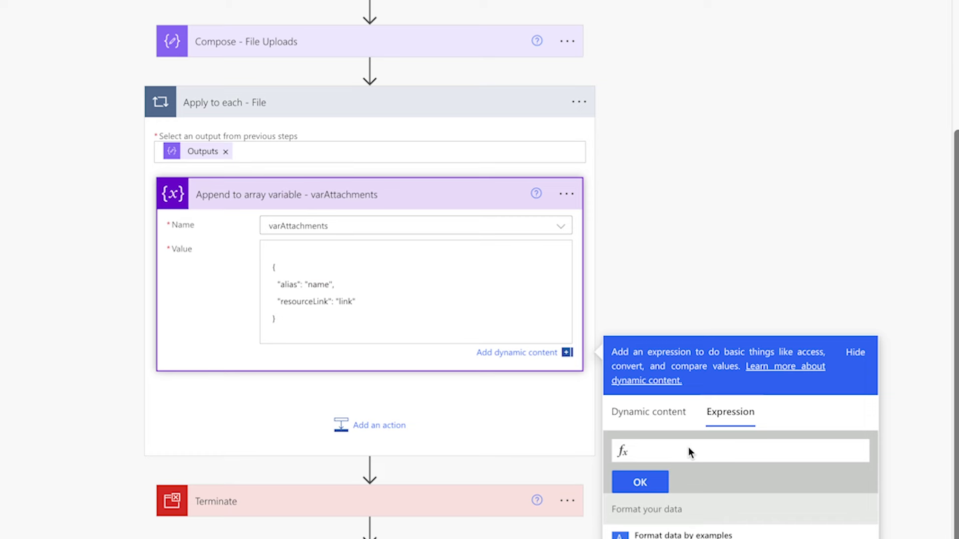
type("item()?")
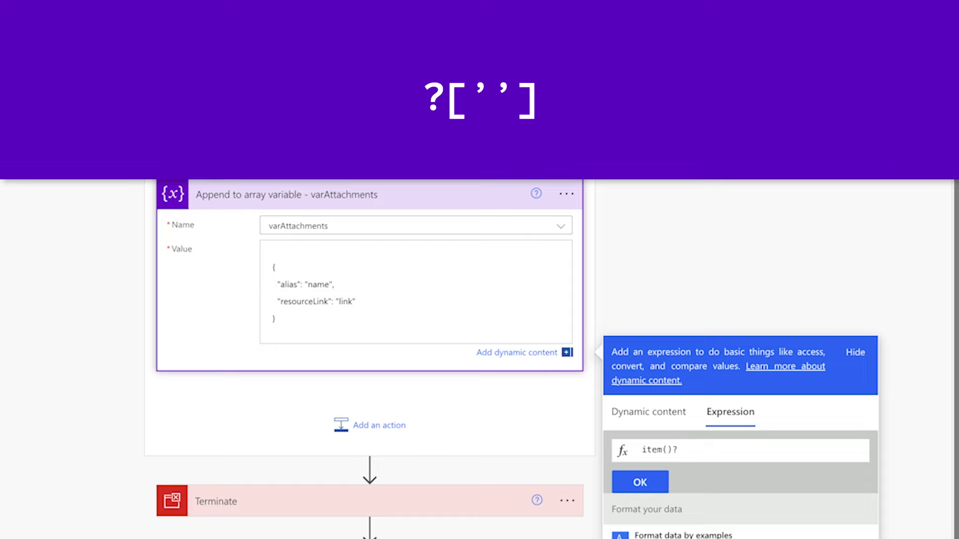
type("['")
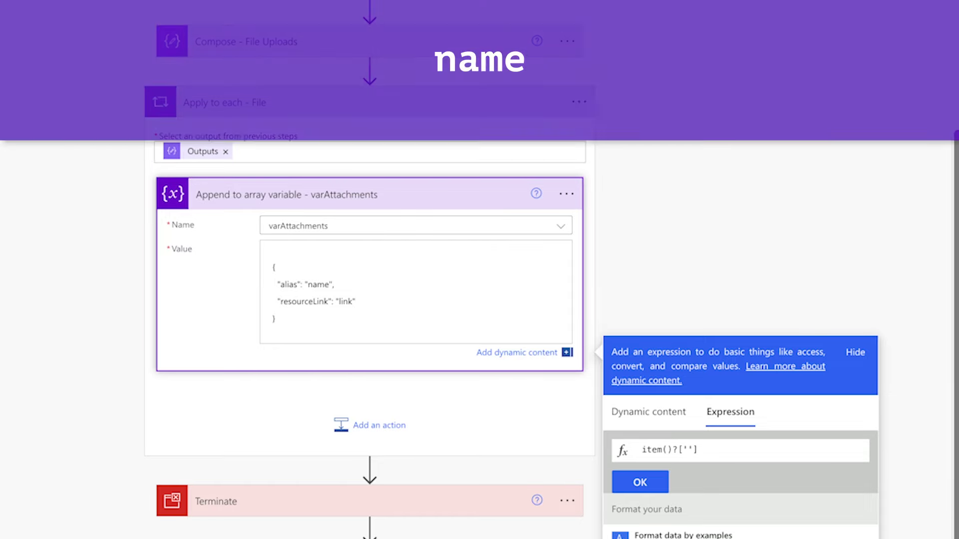
type("name")
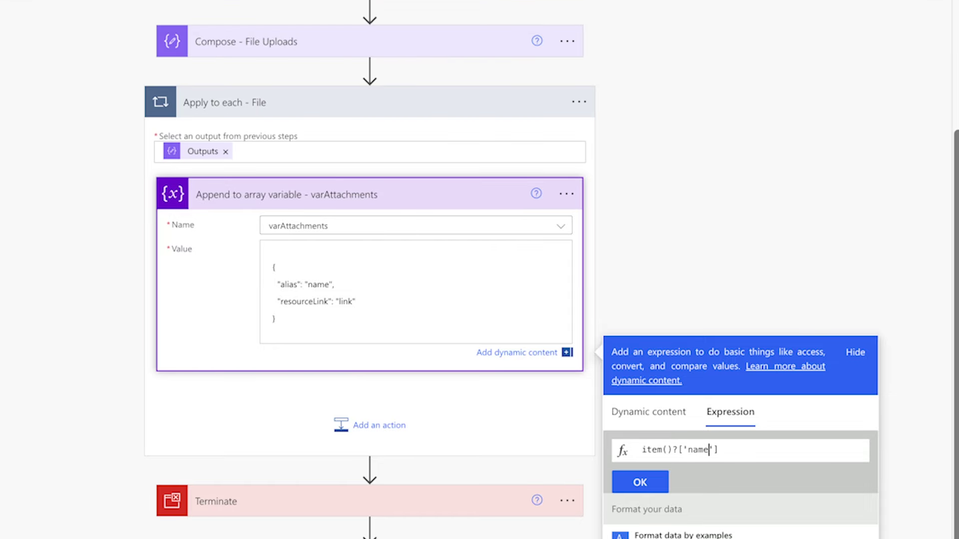
left_click(640, 482)
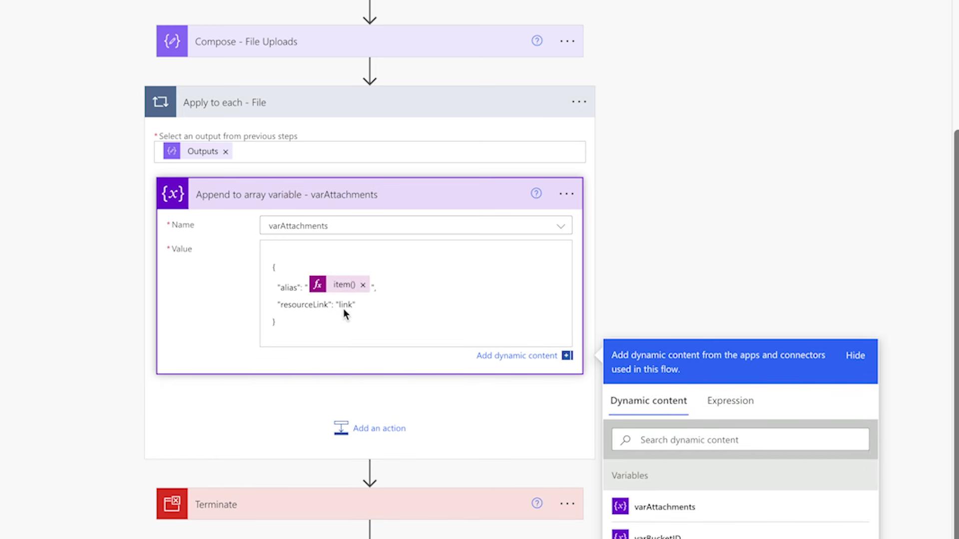
In the appended object, replace the resourceLink placeholder link with the expression item()?['link']
left_click(735, 400)
type("it")
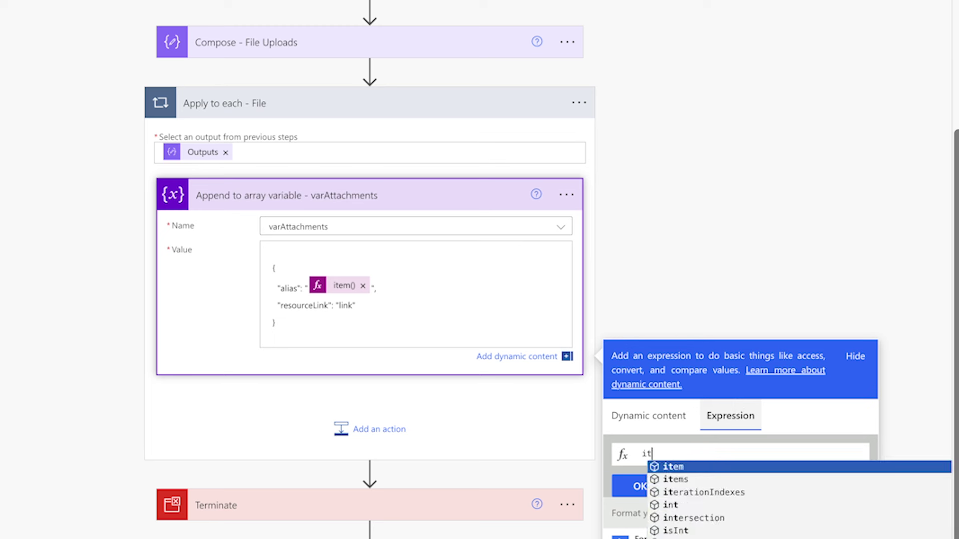
type("em()?[")
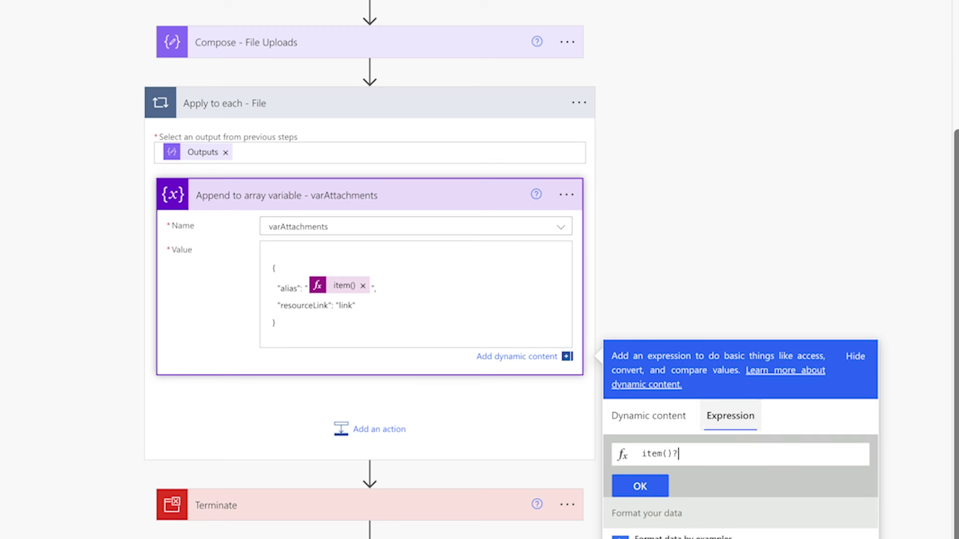
type("'link")
left_click(640, 487)
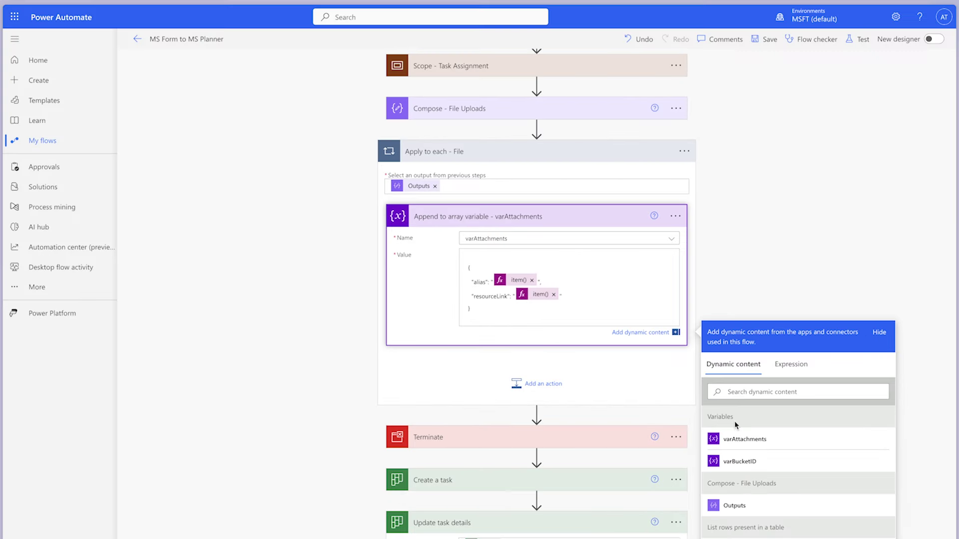
Insert a Compose action between Apply to each - File and Terminate, named Compose - varAttachments, with varAttachments as its input
left_click(536, 394)
left_click(534, 407)
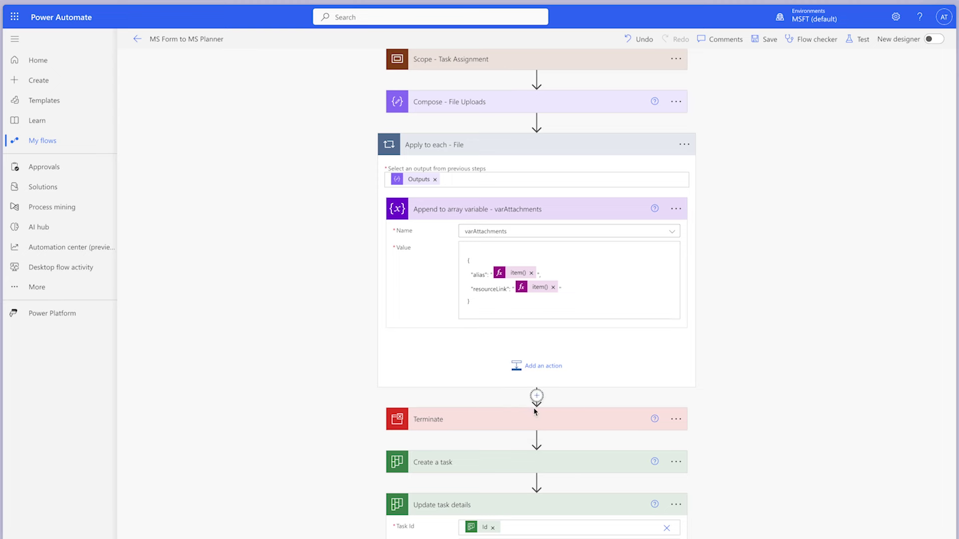
type("compose")
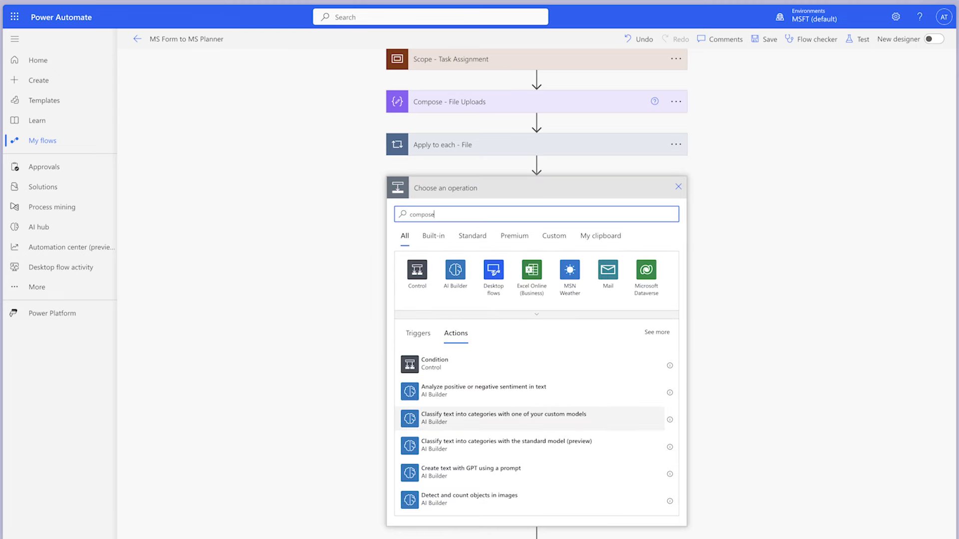
left_click(488, 365)
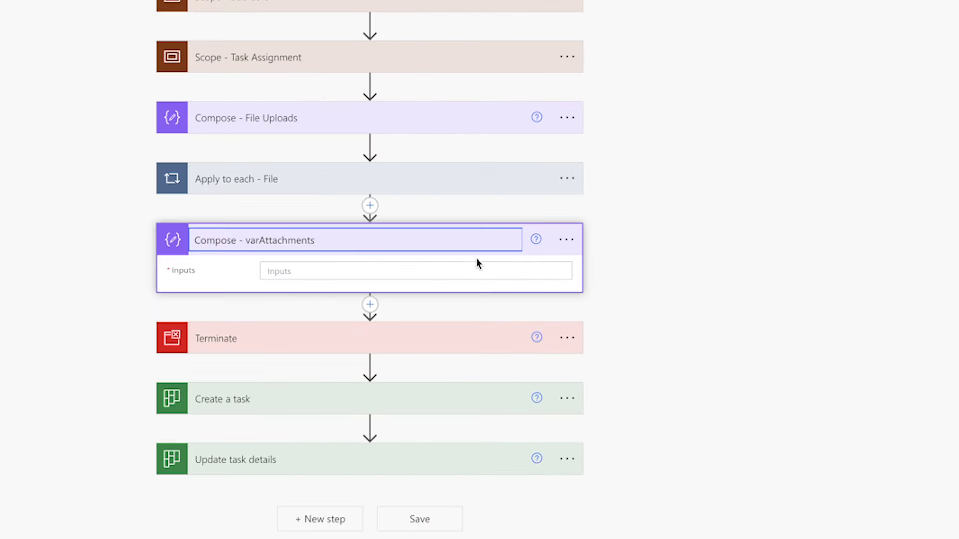
left_click(612, 403)
left_click(742, 452)
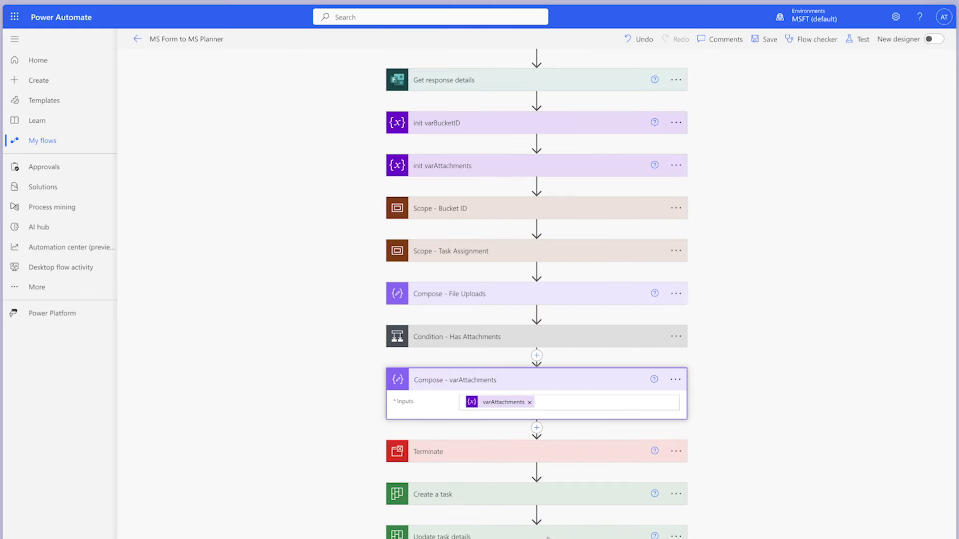
In Update task details, replace the whole References placeholder array with the varAttachments variable
left_click(547, 536)
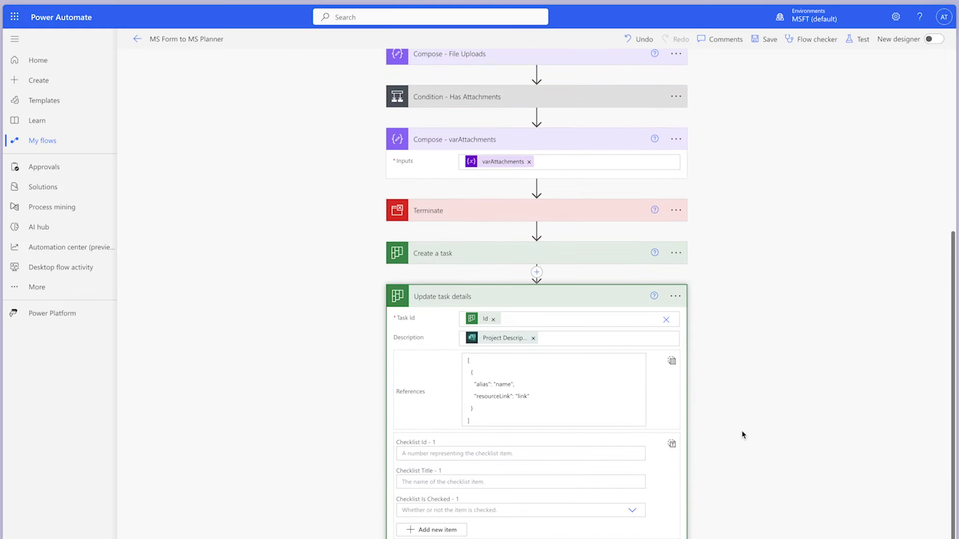
left_click(582, 397)
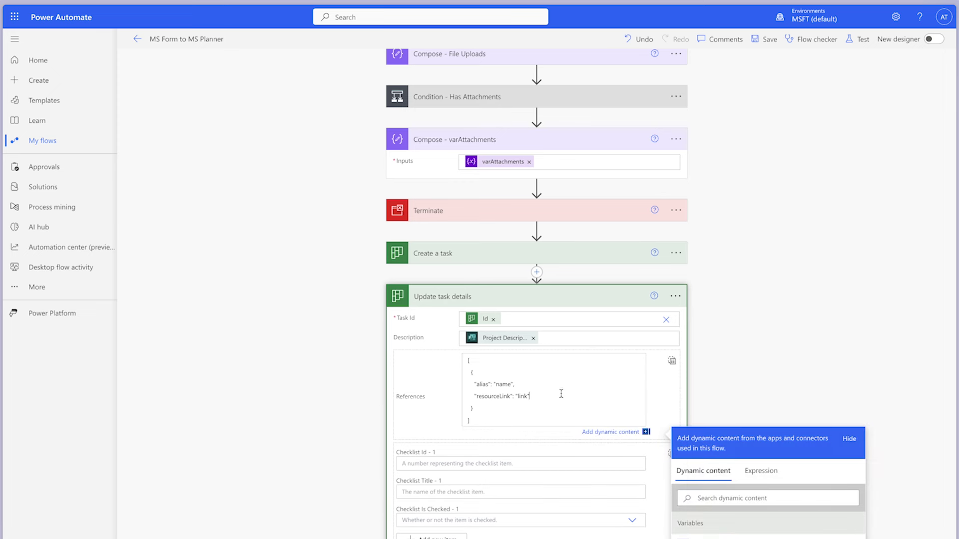
key("ctrl+a")
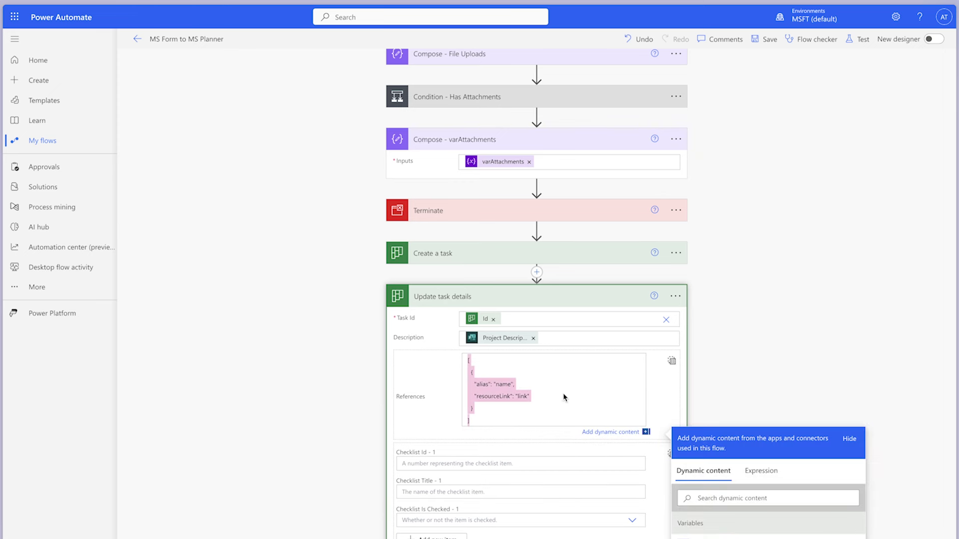
key("BackSpace")
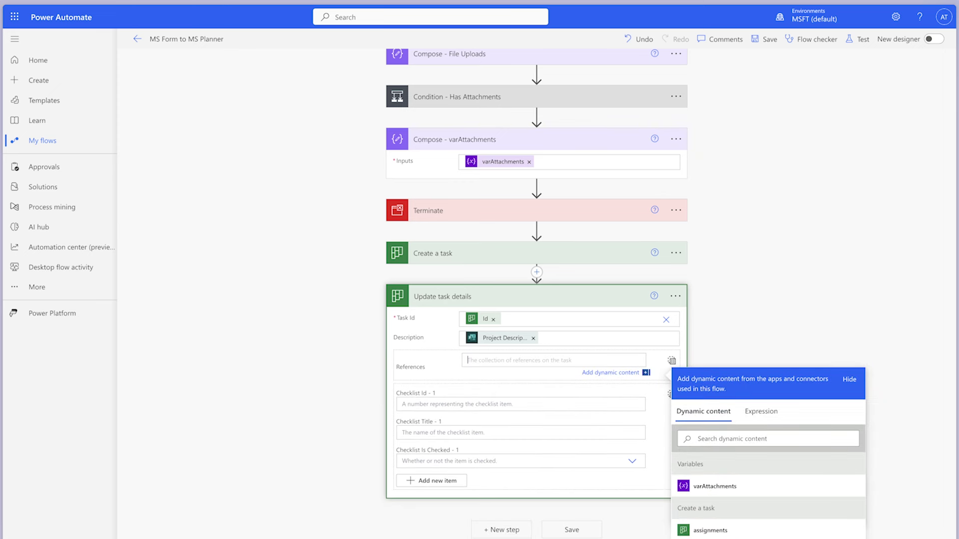
left_click(714, 486)
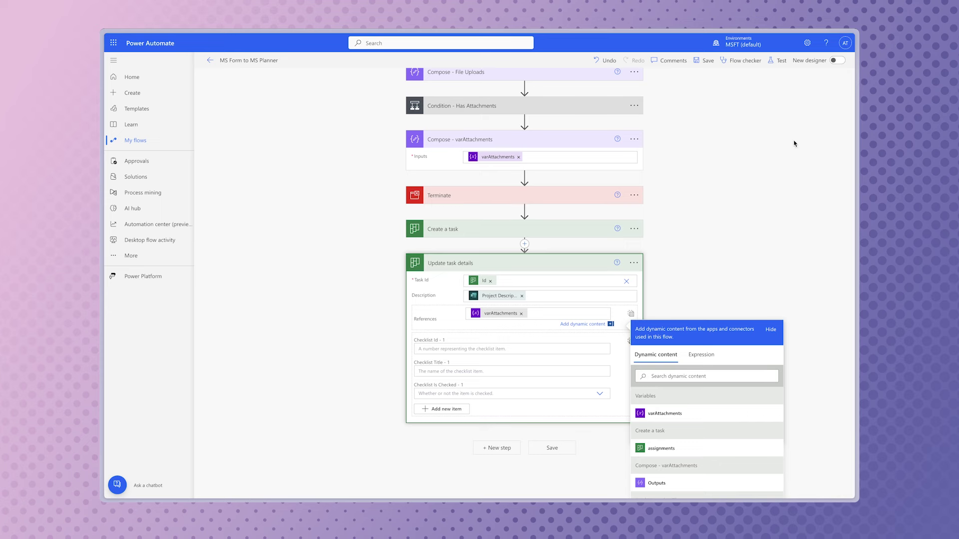
Save and test the flow manually, and examine the inputs and outputs of Compose - varAttachments in the run
left_click(779, 60)
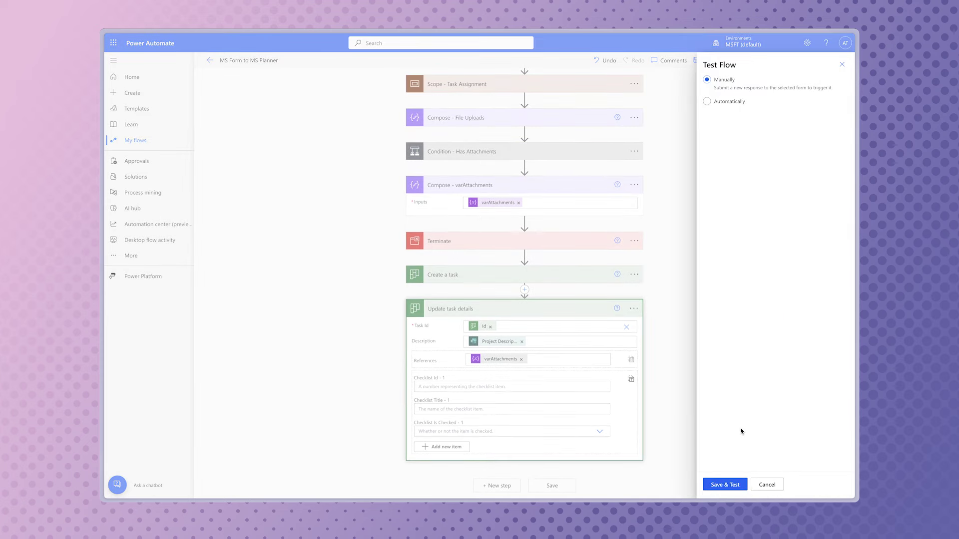
left_click(738, 484)
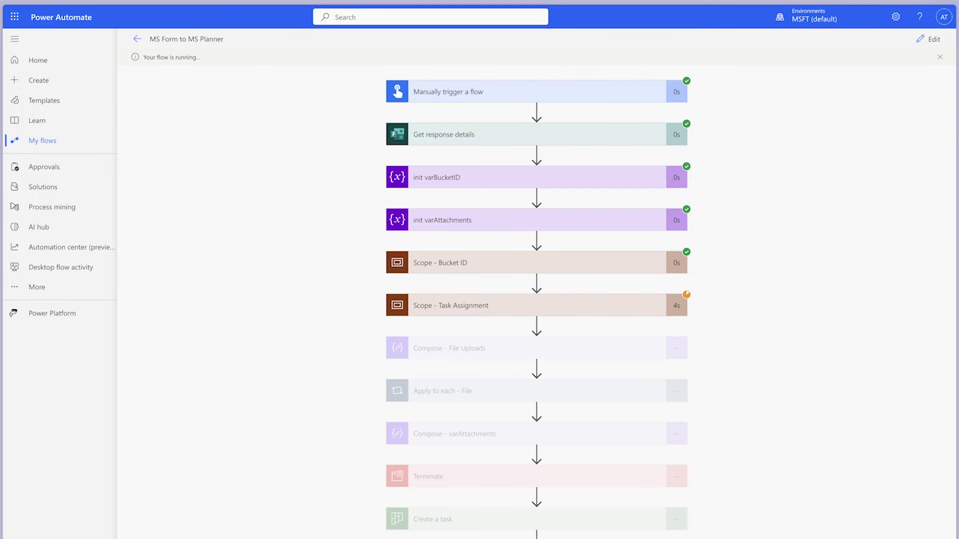
left_click(571, 433)
scroll(775, 445, "down", 4)
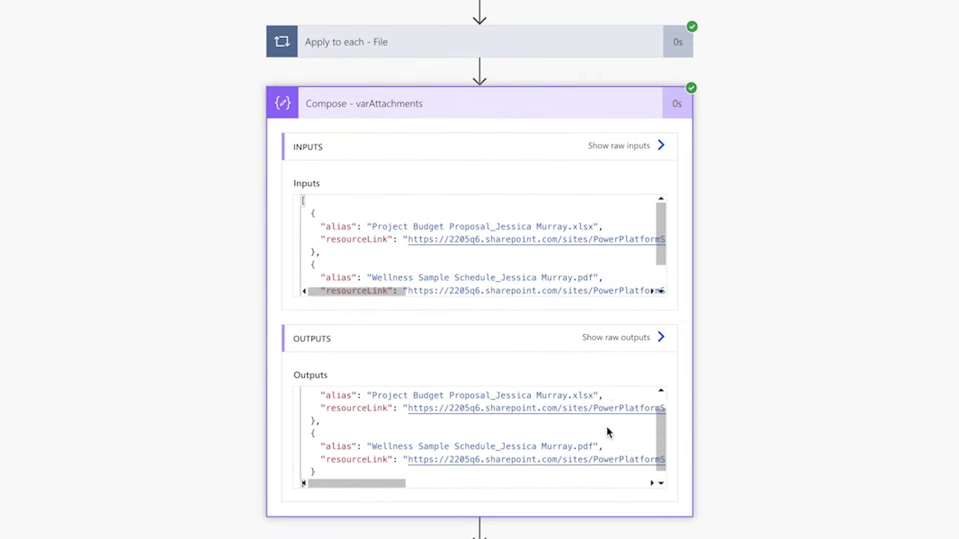
scroll(607, 428, "down", 1)
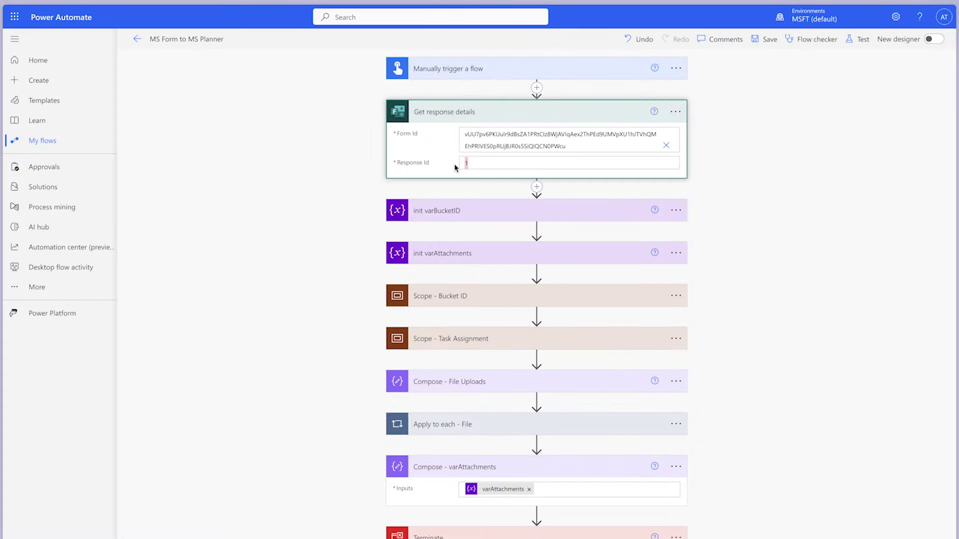
Set the Response Id in Get response details to 2, and save and test the flow manually
type("2")
left_click(859, 41)
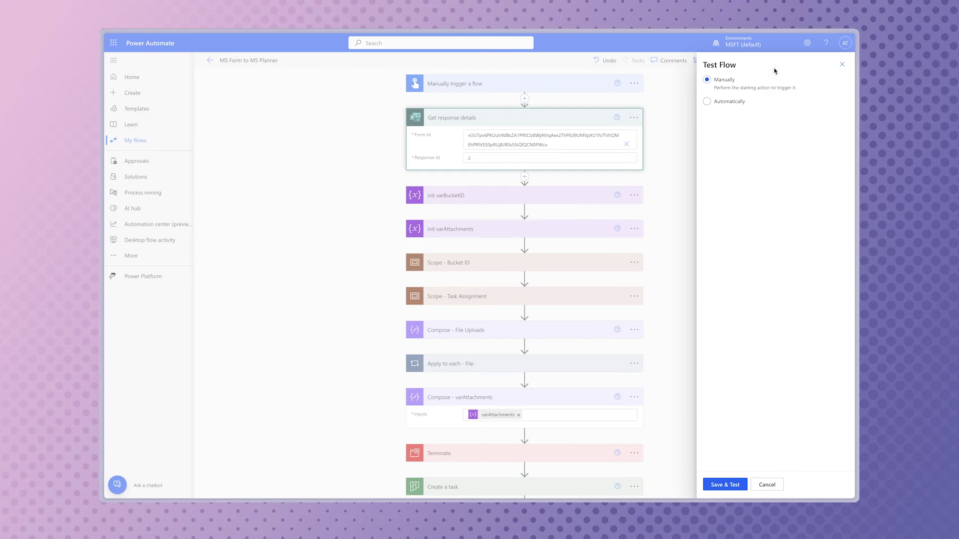
left_click(723, 483)
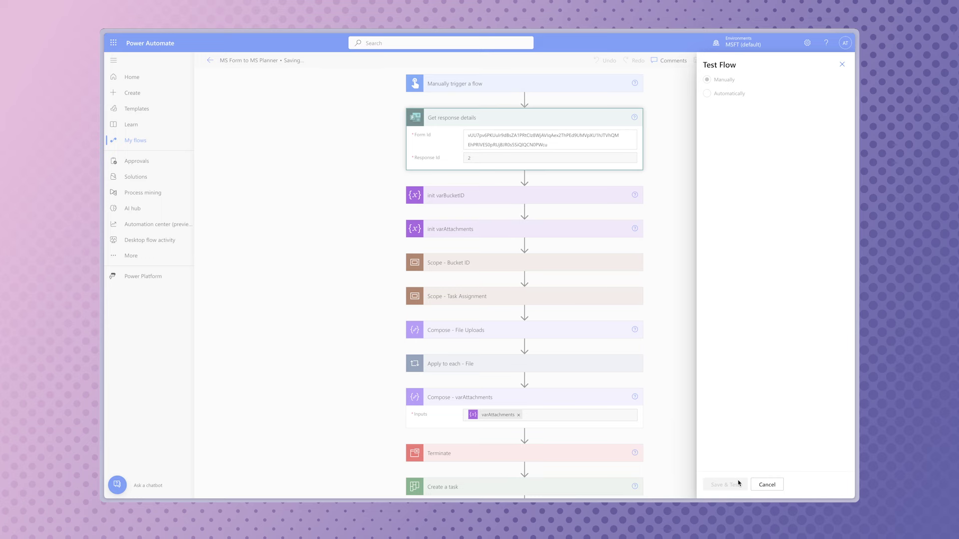
left_click(745, 483)
left_click(743, 483)
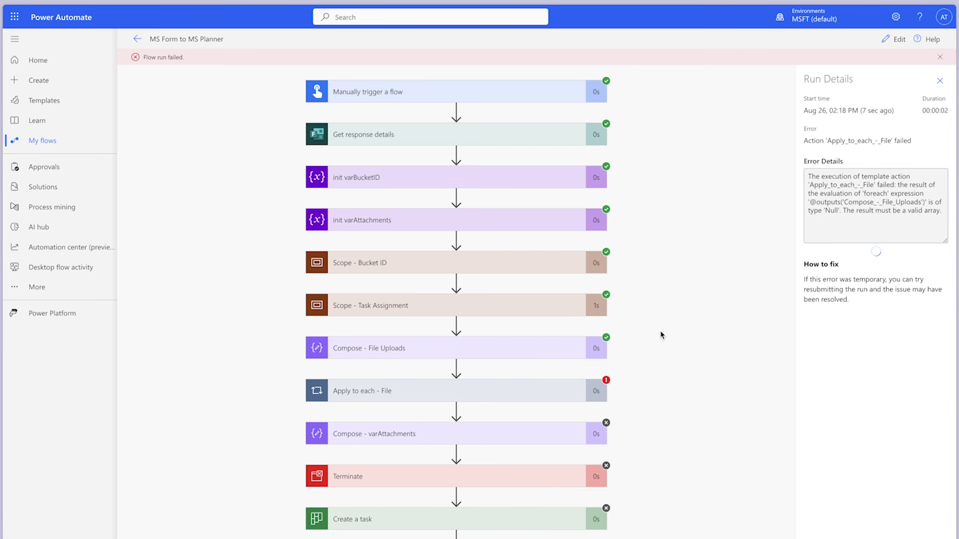
Return to editing the flow and insert a Condition between Compose - File Uploads and Apply to each - File, named Condition - Has Attachments
left_click(899, 40)
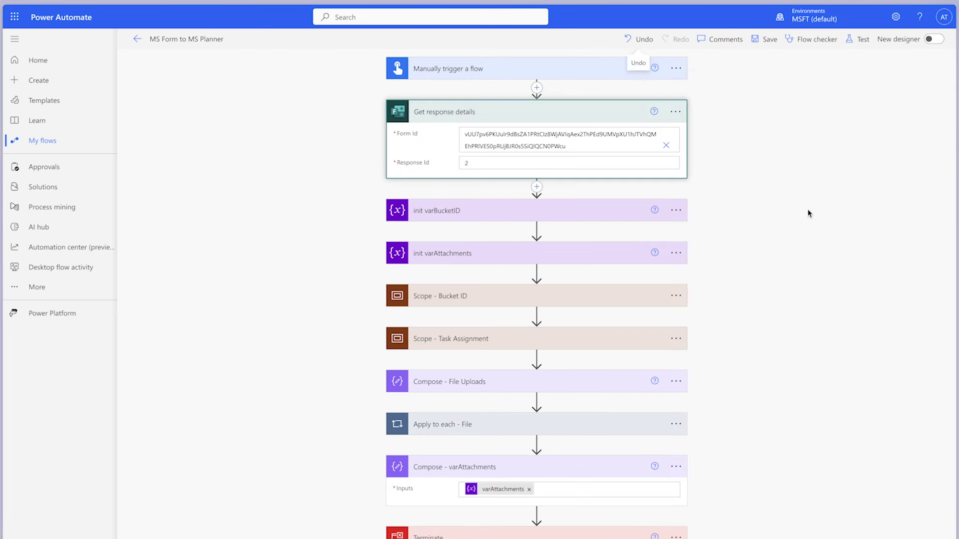
scroll(649, 357, "down", 2)
left_click(536, 322)
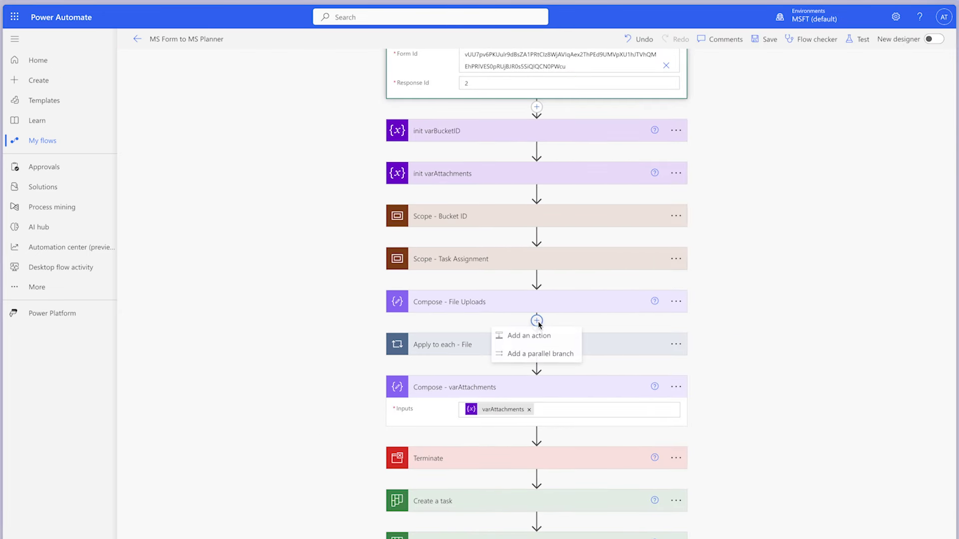
left_click(538, 336)
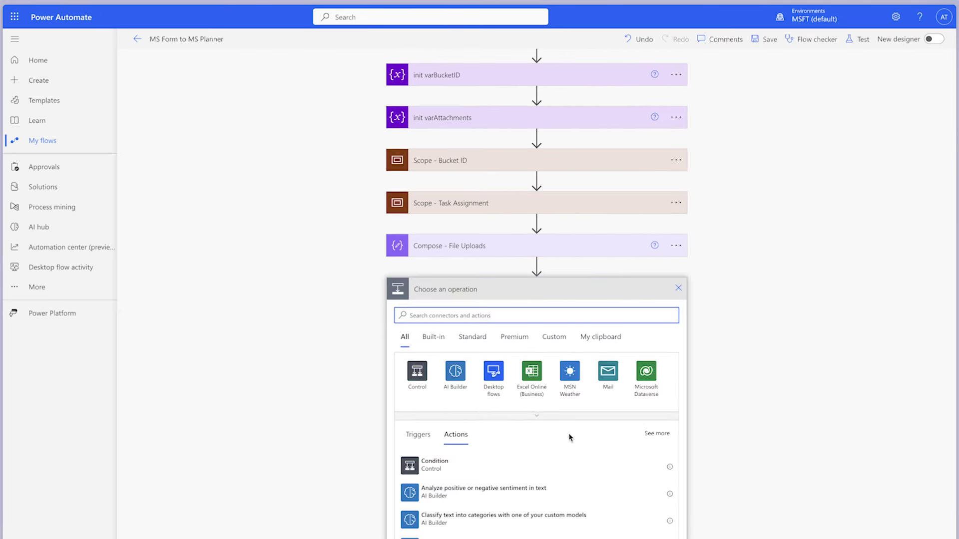
left_click(575, 464)
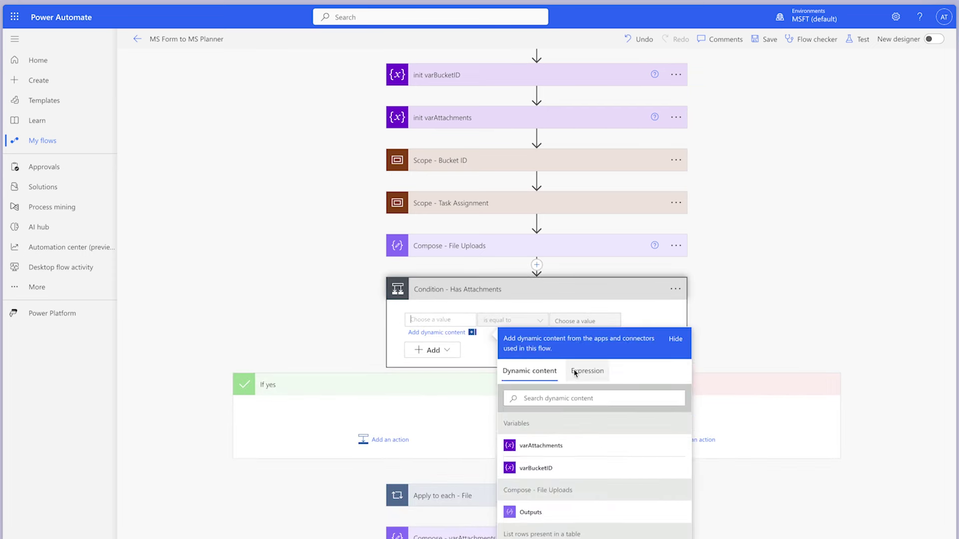
Set the first value of Condition - Has Attachments to an empty() expression on the Compose - File Uploads output
left_click(576, 376)
type("empty(")
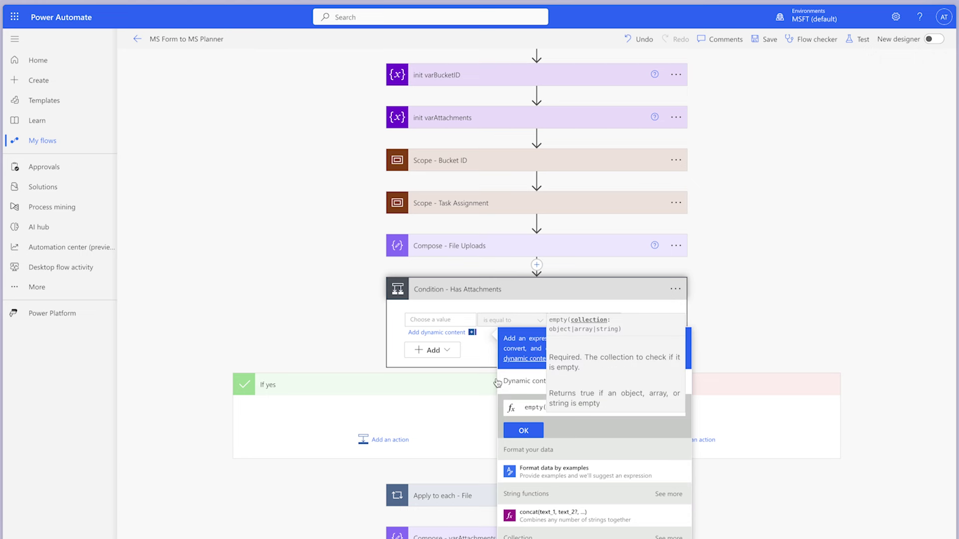
left_click(502, 382)
scroll(567, 502, "down", 2)
left_click(567, 502)
left_click(530, 422)
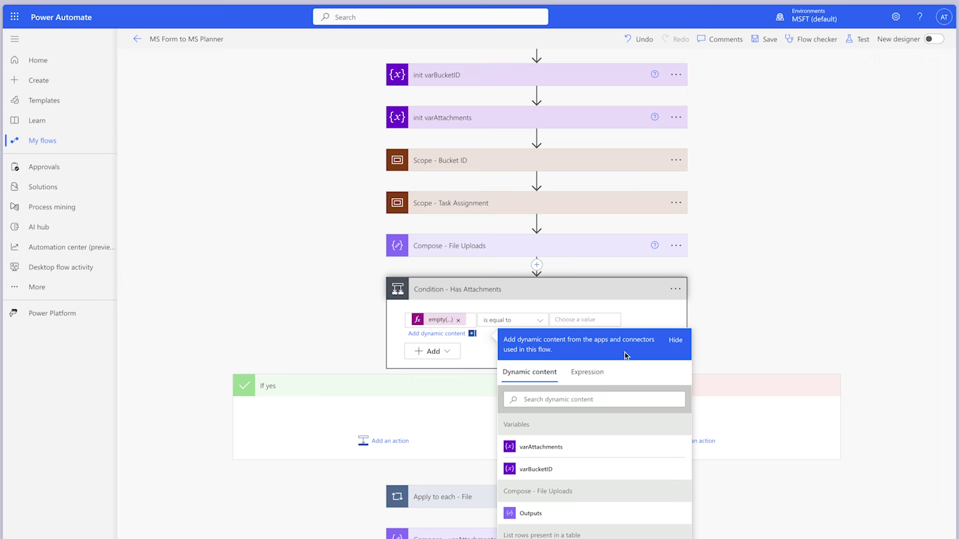
Set the comparison value of Condition - Has Attachments to true and move Apply to each - File into its If no branch
left_click(574, 320)
type("true")
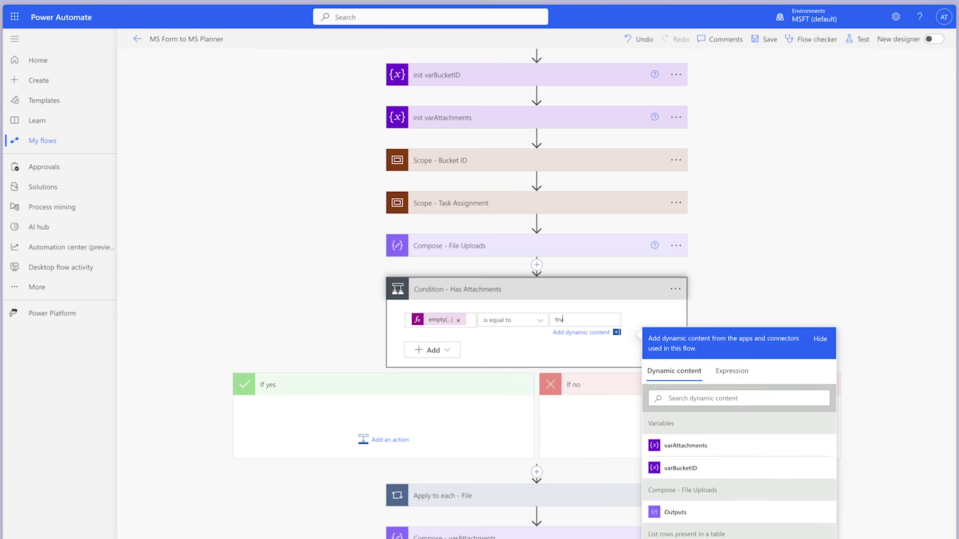
left_click(861, 276)
scroll(861, 276, "down", 2)
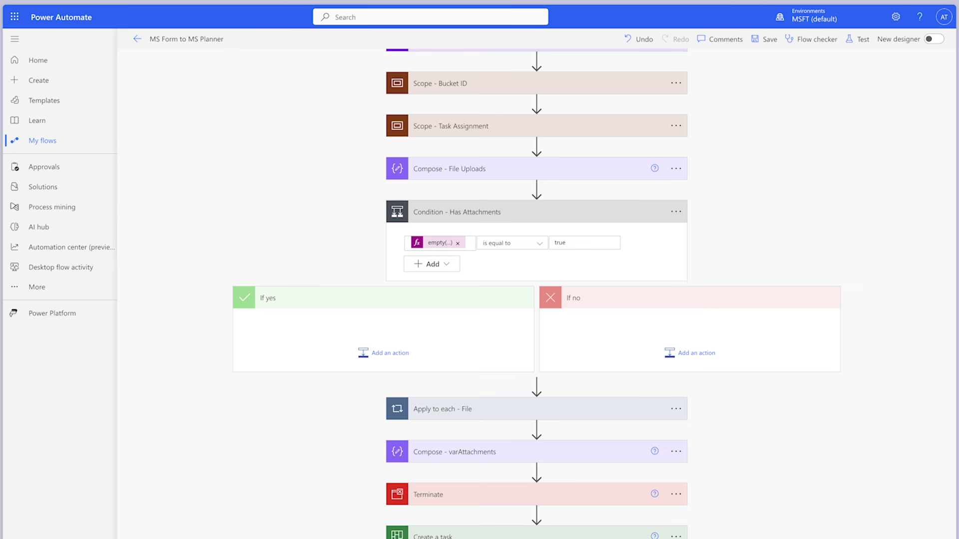
left_click_drag(609, 408, 744, 333)
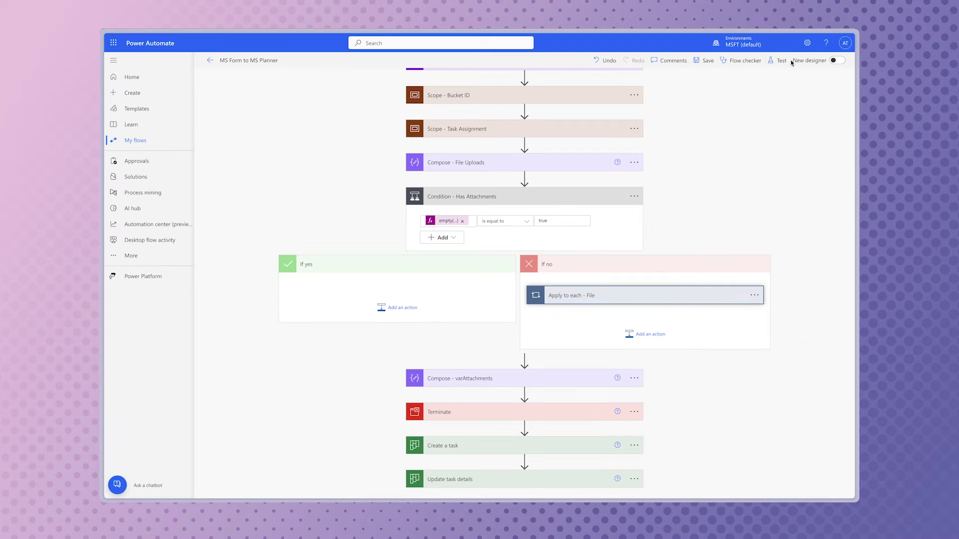
Save and test the flow manually, and examine the outcome of Condition - Has Attachments in the run
left_click(857, 39)
left_click(730, 487)
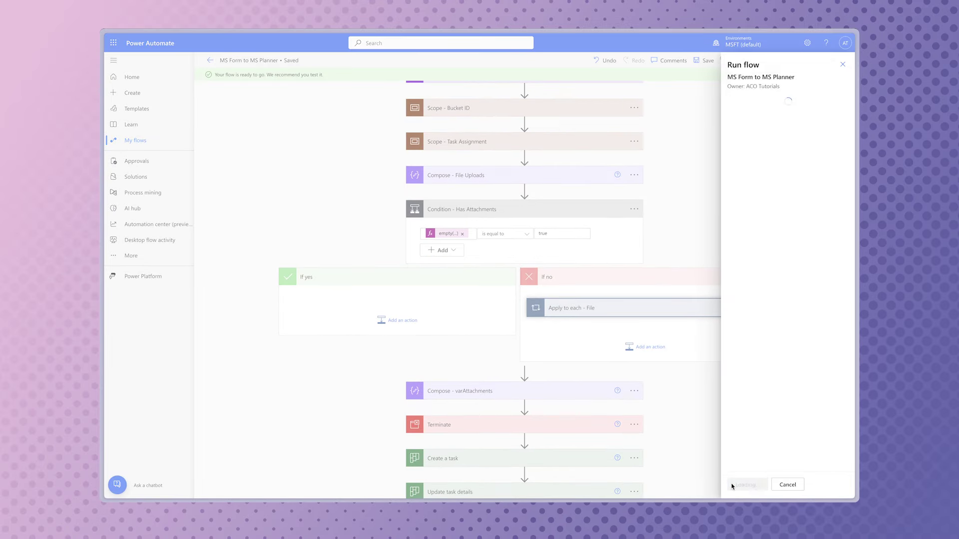
left_click(731, 484)
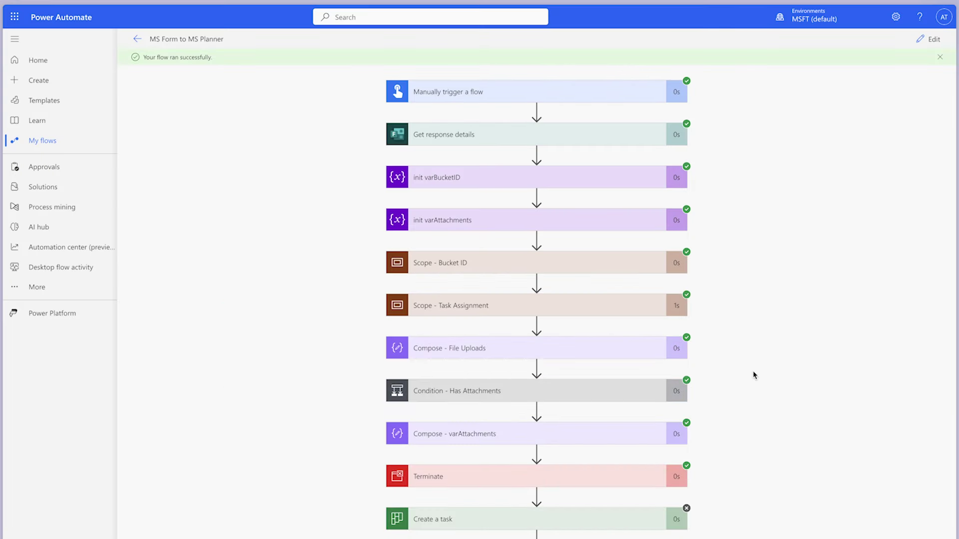
left_click(576, 389)
scroll(770, 376, "down", 3)
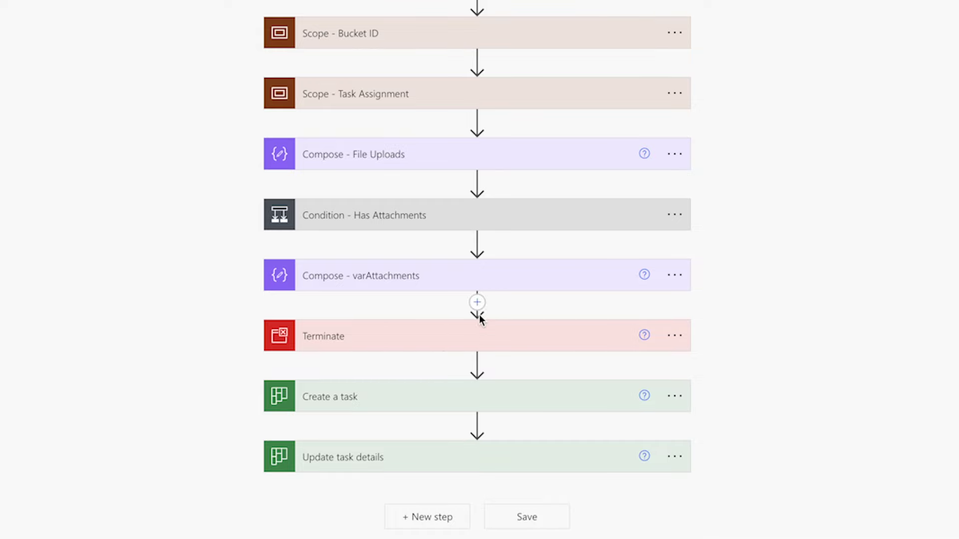
Move the Terminate action below Update task details and put a 7 after Project Title in the Title of Create a task
left_click_drag(470, 331, 508, 476)
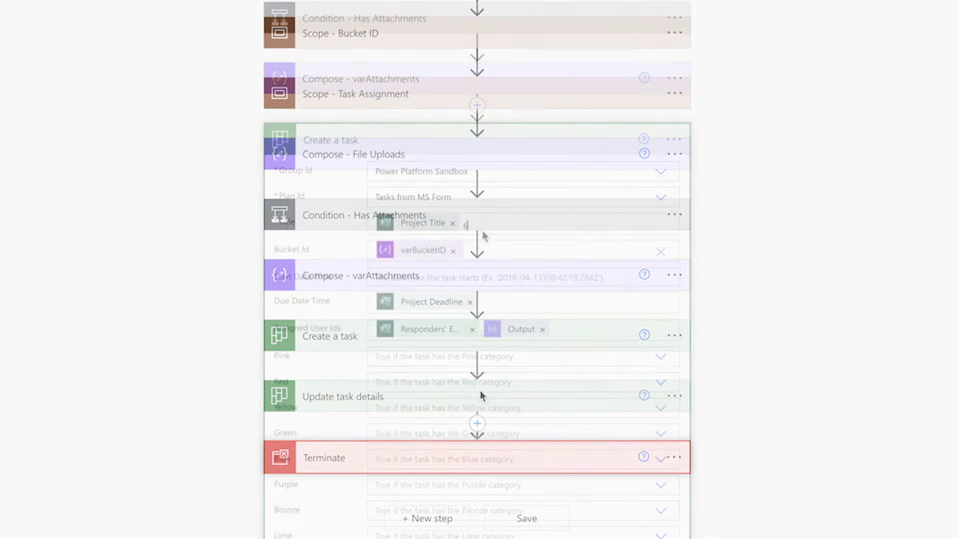
left_click(482, 231)
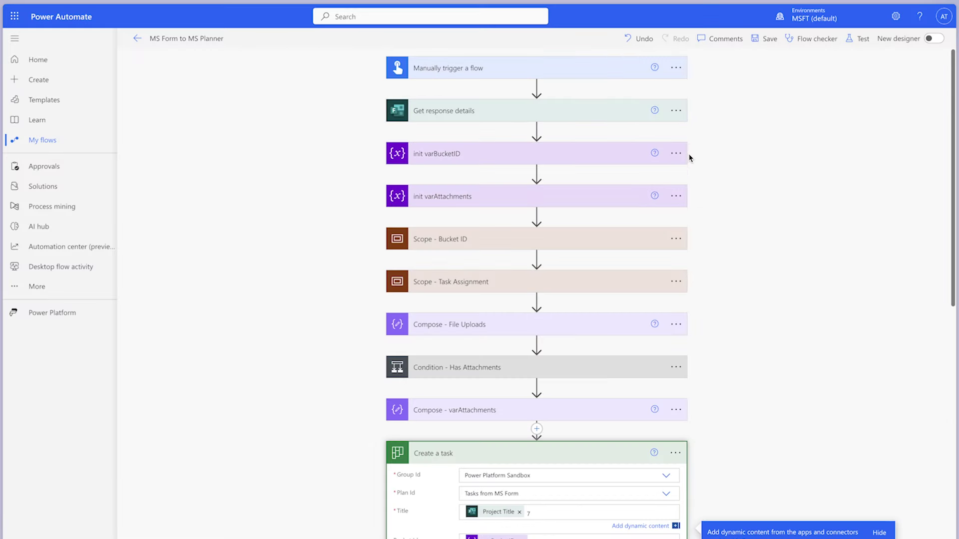
Set the Response Id in Get response details to 1
left_click(521, 114)
left_click(482, 163)
type("2")
key("BackSpace")
type("1")
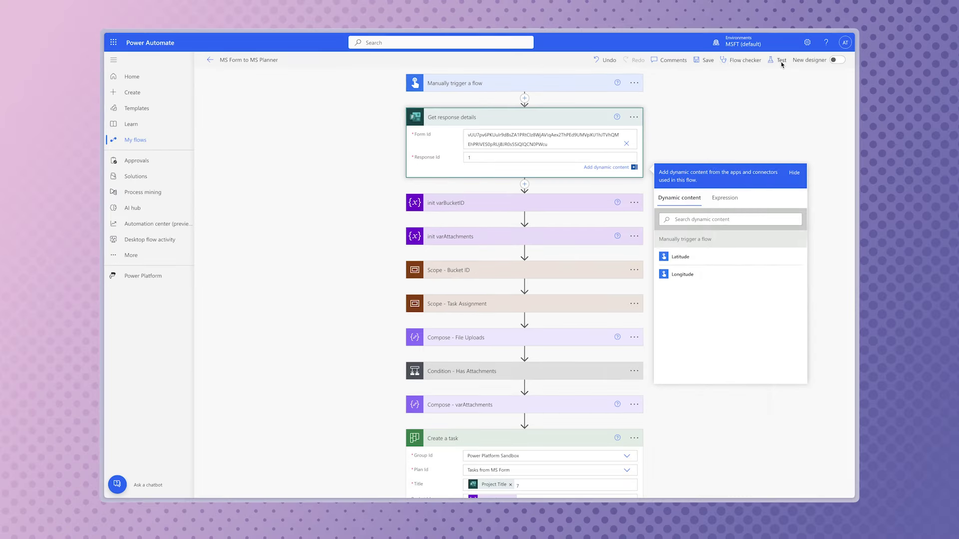
Save and run a manual test of the flow, and examine the expression result and branches of Condition - Has Attachments
left_click(780, 60)
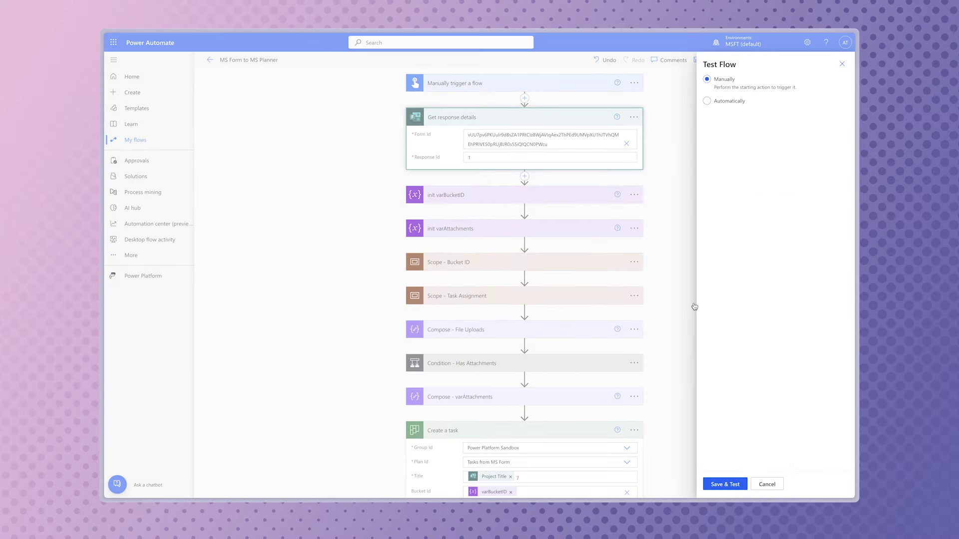
left_click(724, 485)
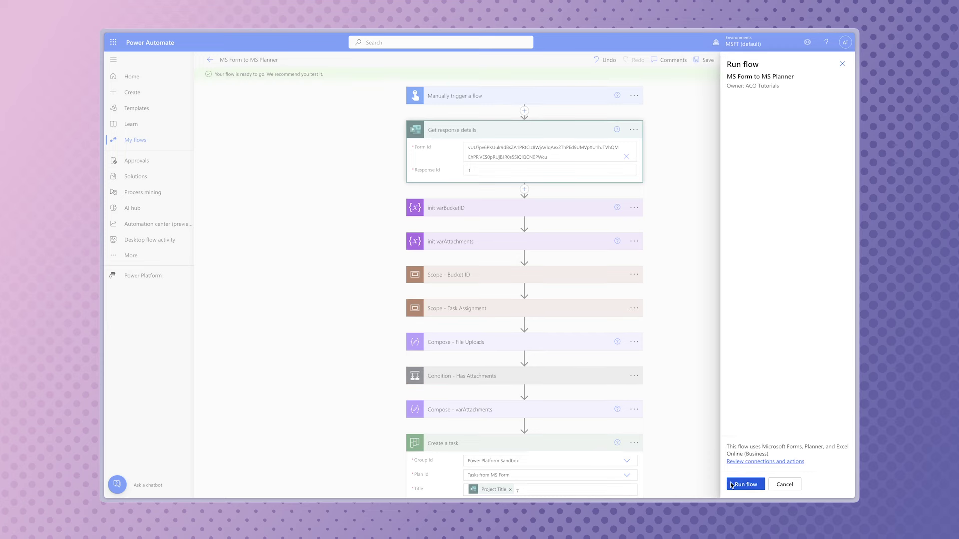
left_click(730, 484)
left_click(732, 484)
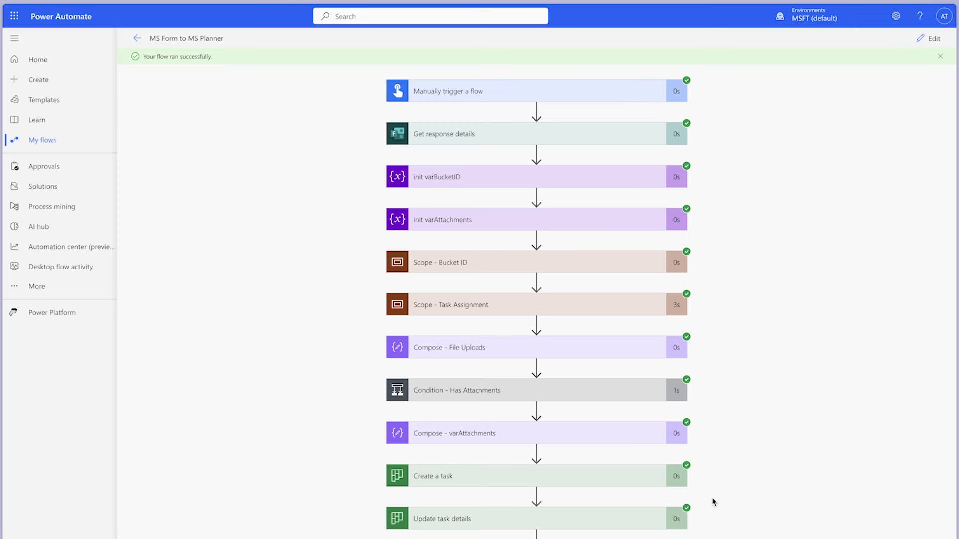
left_click(569, 386)
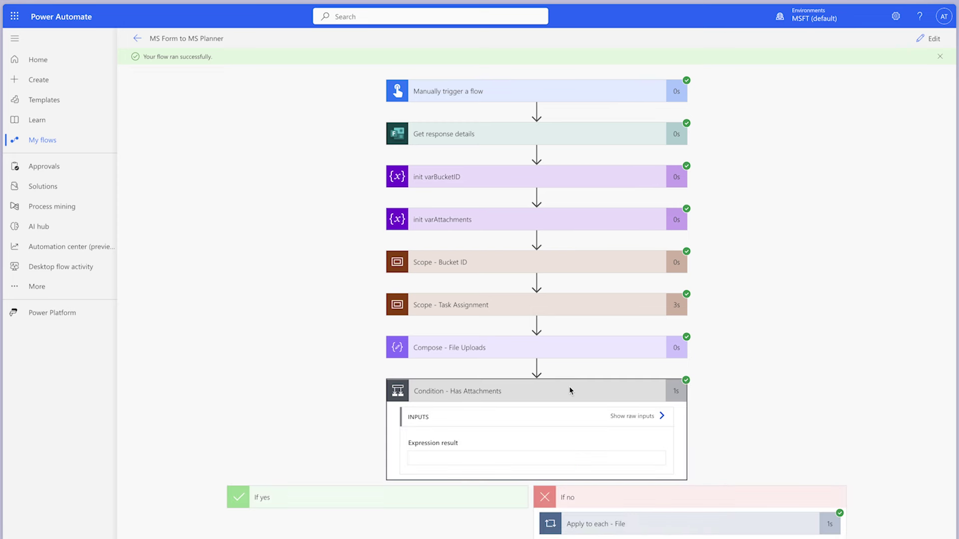
scroll(766, 393, "down", 3)
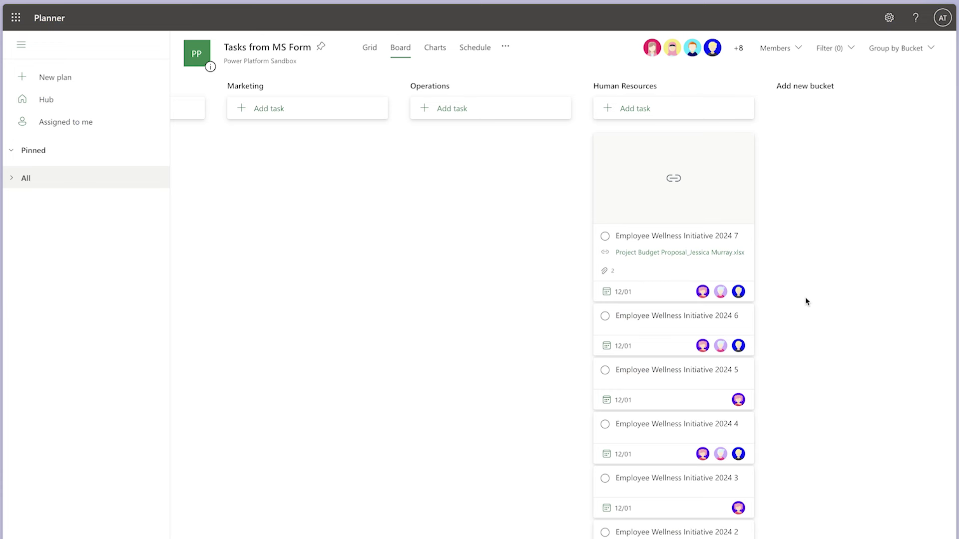
In Planner, open the Employee Wellness Initiative 2024 7 task, turn off Show on card for the Project Budget Proposal attachment, and close it
left_click(654, 298)
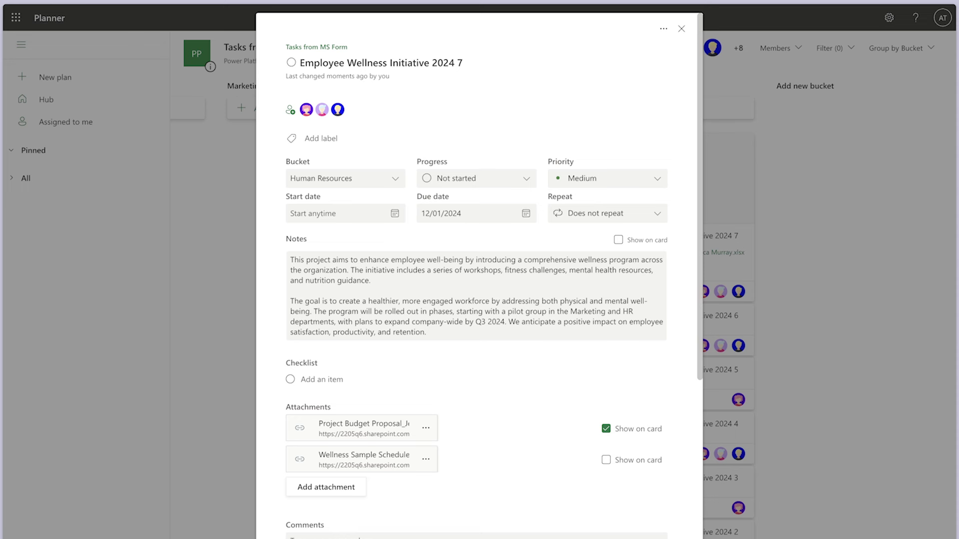
left_click(606, 429)
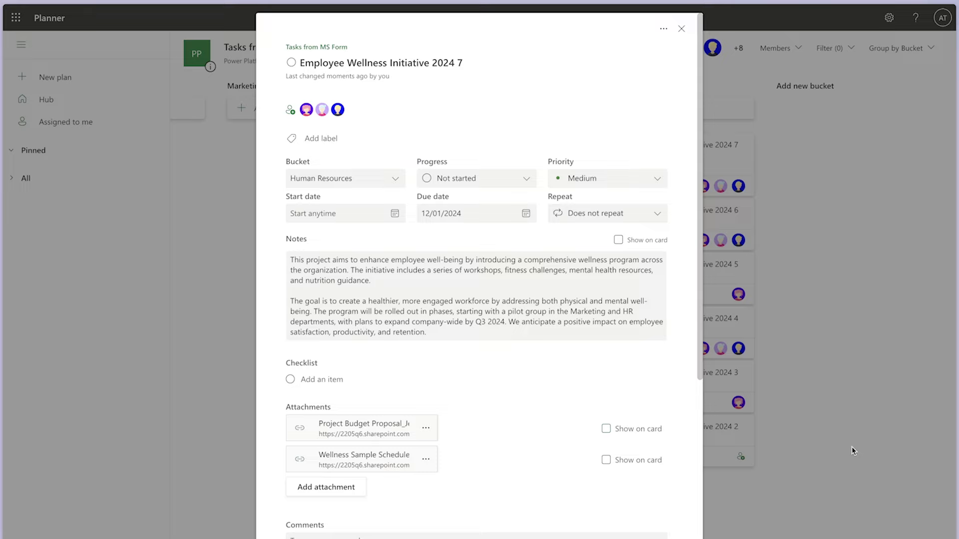
left_click(853, 451)
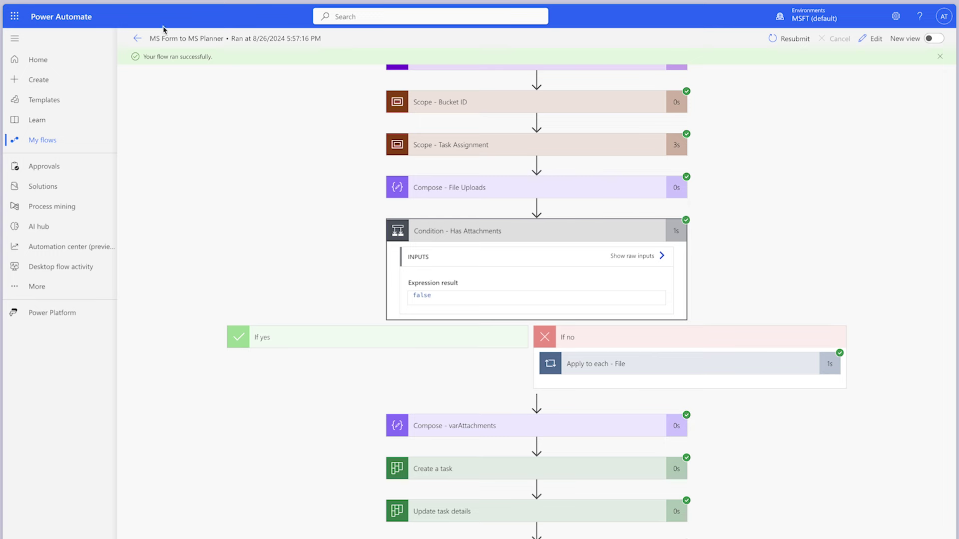
Go back to the Power Automate flow's details page and save a copy of the flow named MS Form to MS Planner (Manual)
left_click(137, 39)
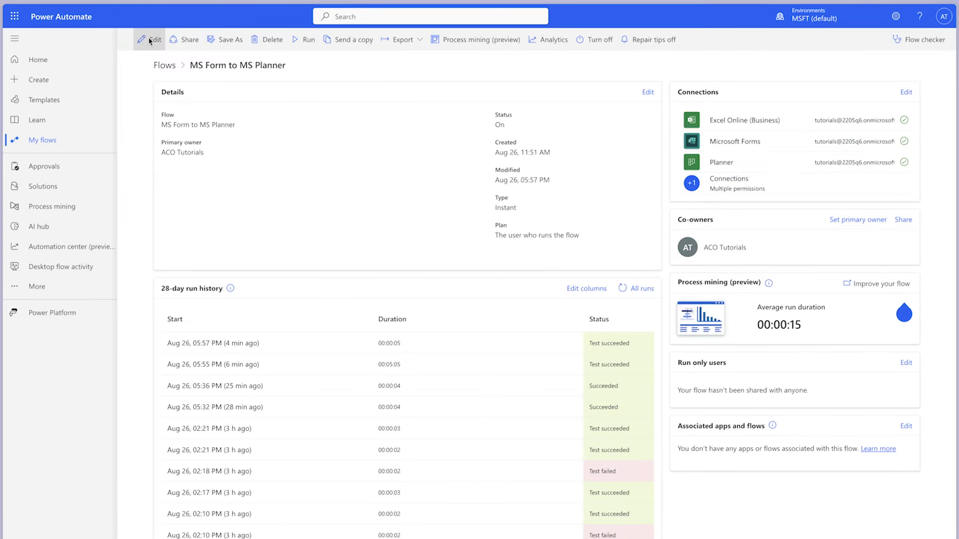
left_click(224, 43)
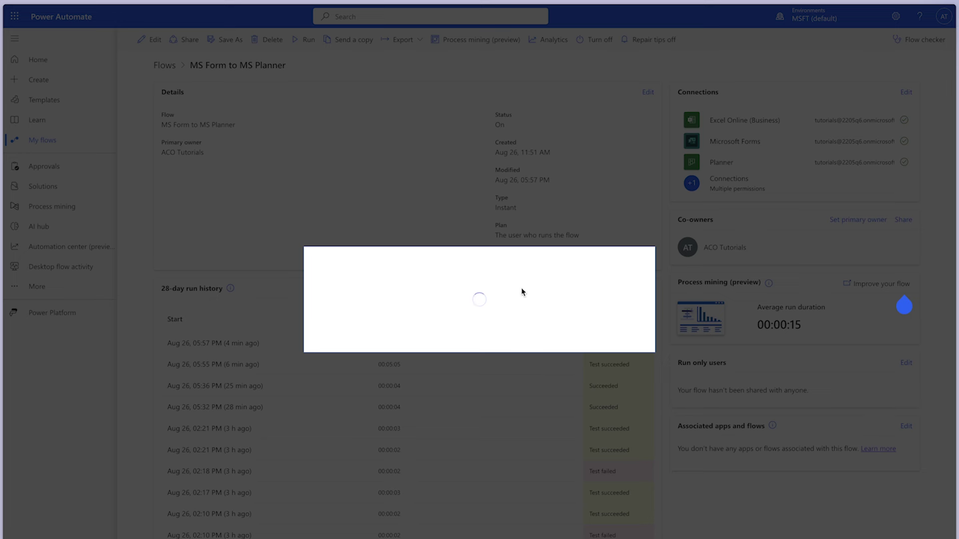
left_click_drag(356, 334, 264, 326)
key("BackSpace")
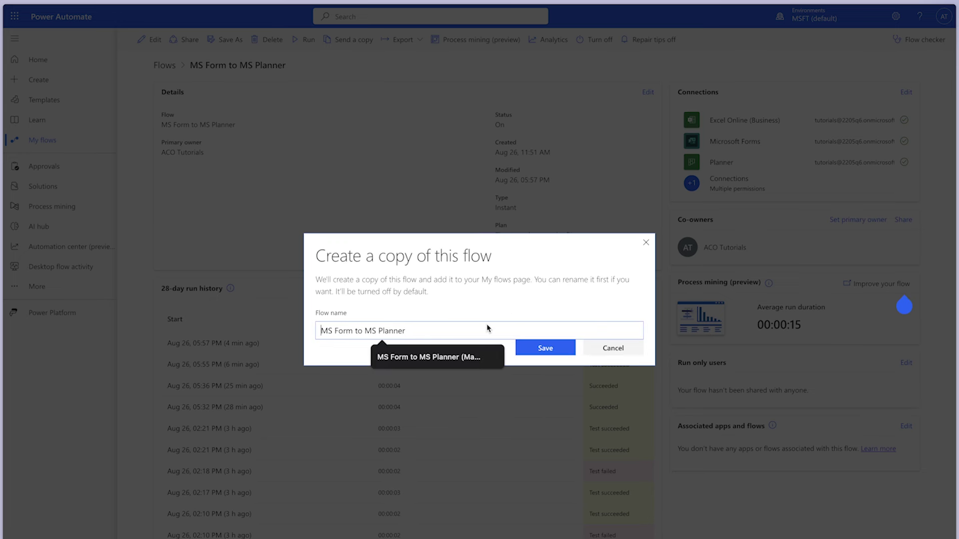
type("(Manual)")
left_click(546, 350)
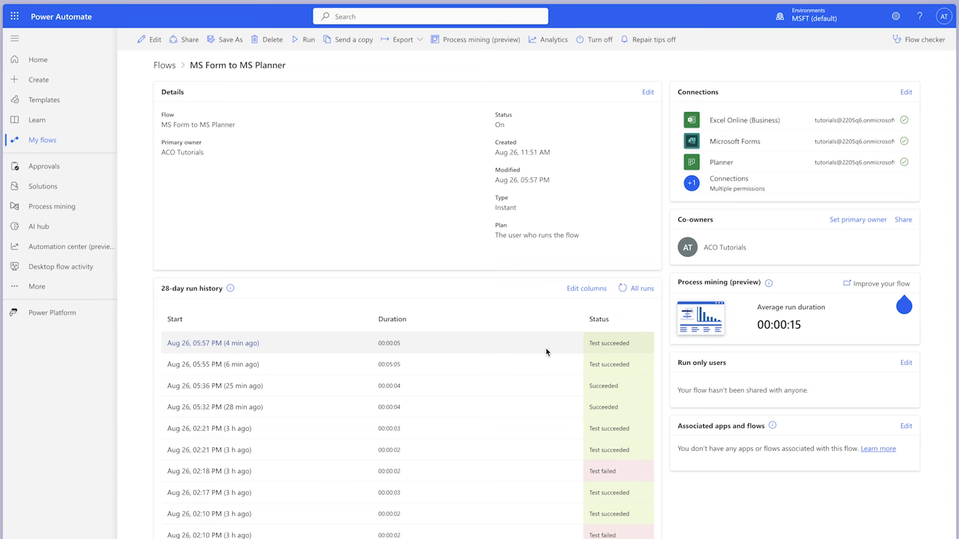
Edit the original flow and replace its manual trigger with the Microsoft Forms trigger When a new response is submitted
left_click(150, 40)
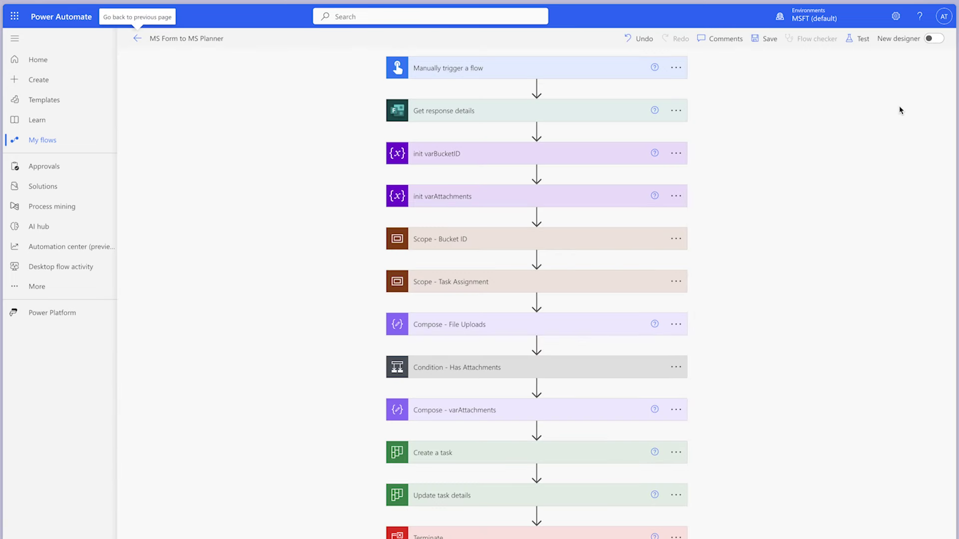
left_click(676, 68)
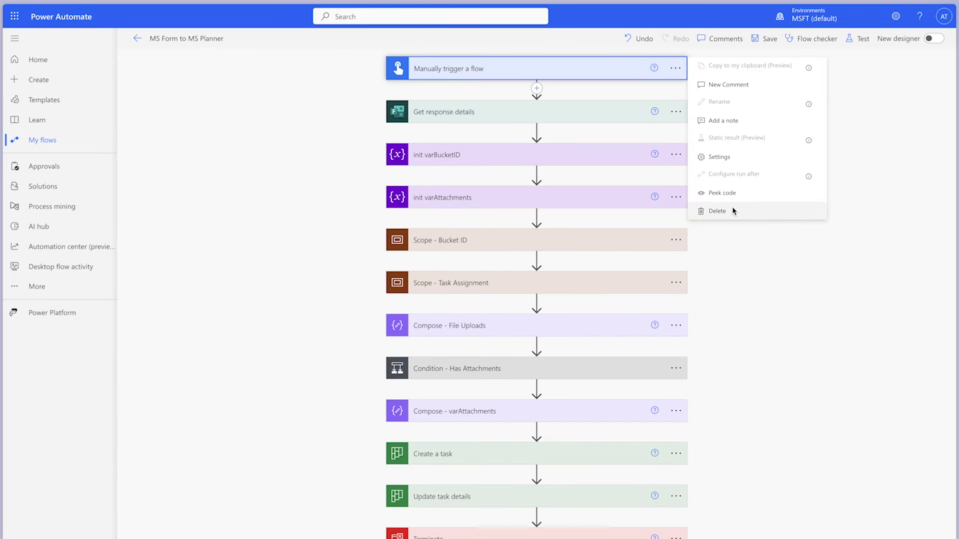
left_click(717, 211)
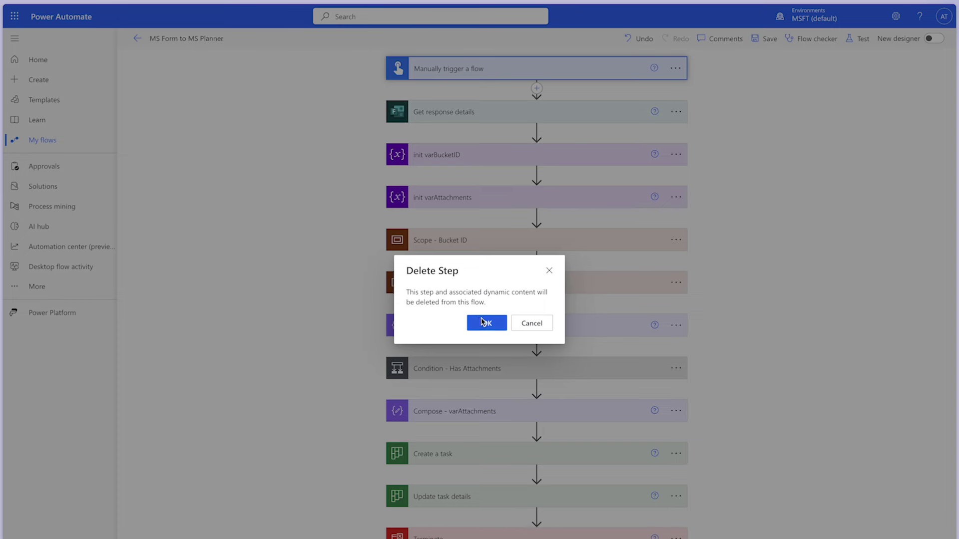
key("Return")
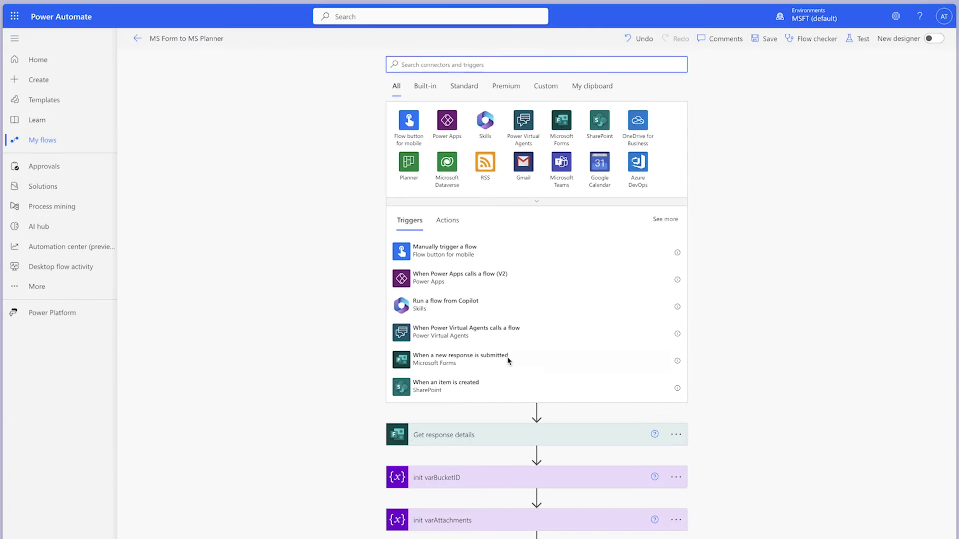
left_click(512, 359)
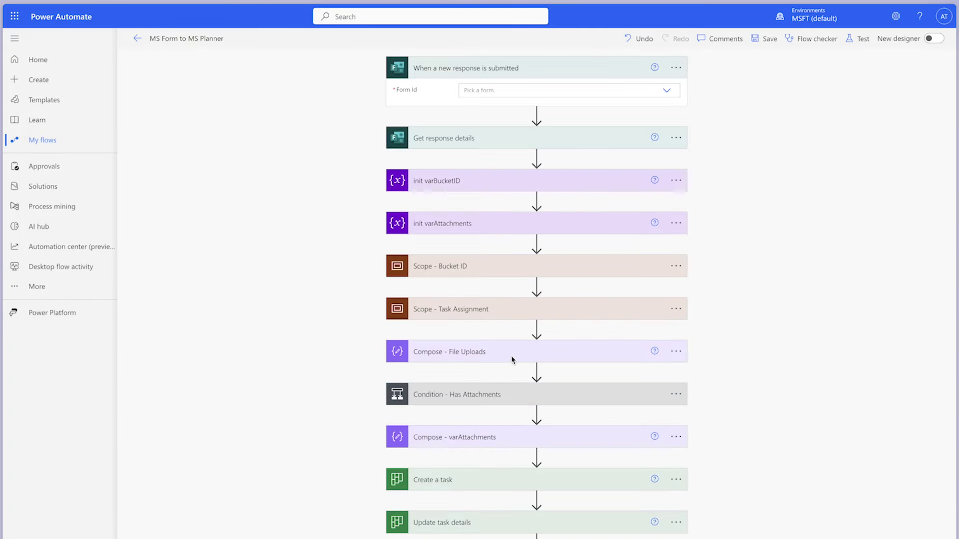
Copy the Form Id from Get response details into the Form Id of the When a new response is submitted trigger
left_click(573, 139)
left_click(547, 171)
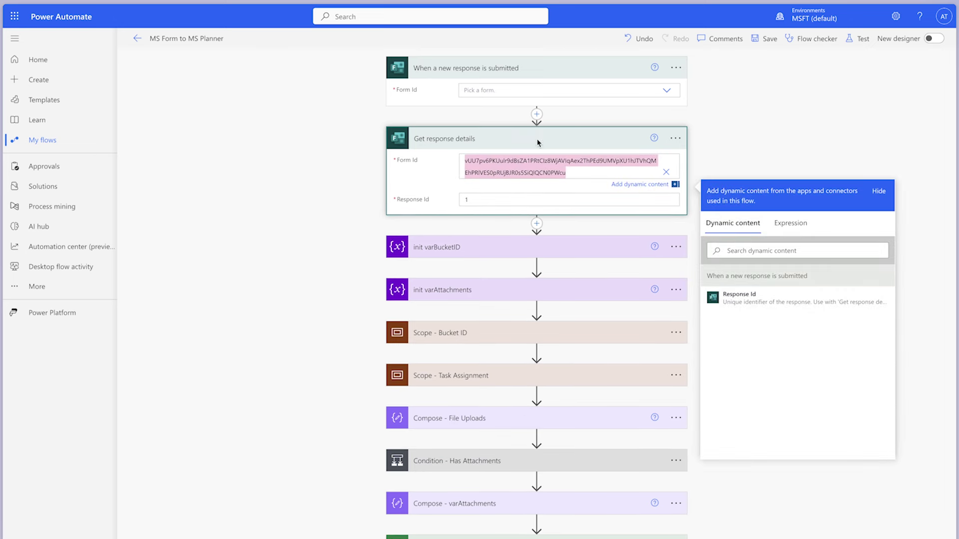
left_click(480, 92)
left_click(510, 152)
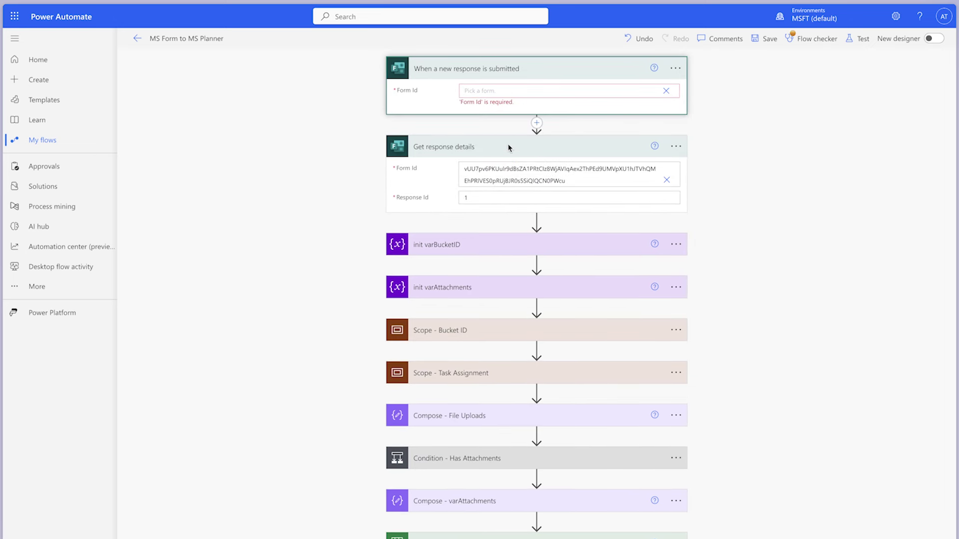
key("ctrl+v")
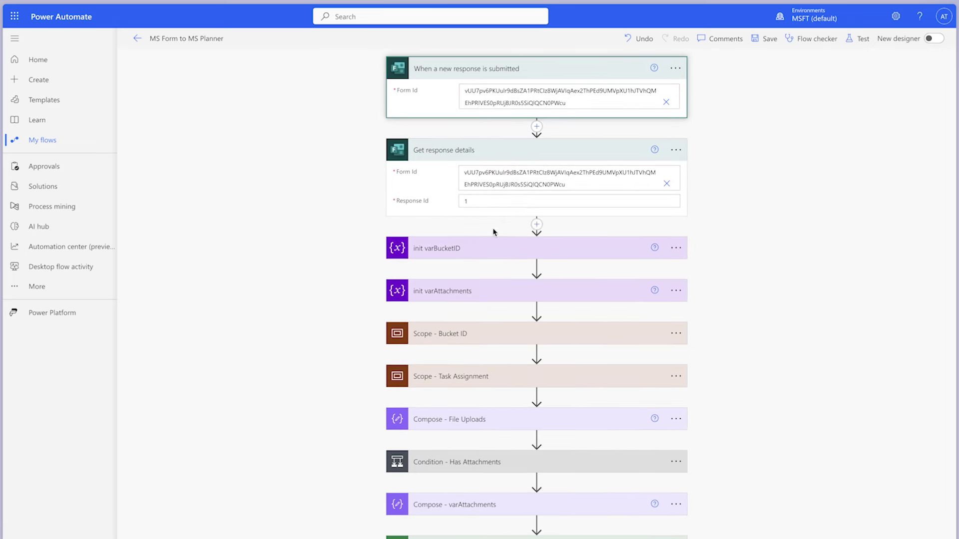
Set the Response Id in Get response details to the trigger's Response Id, and save and test the flow manually
left_click(493, 201)
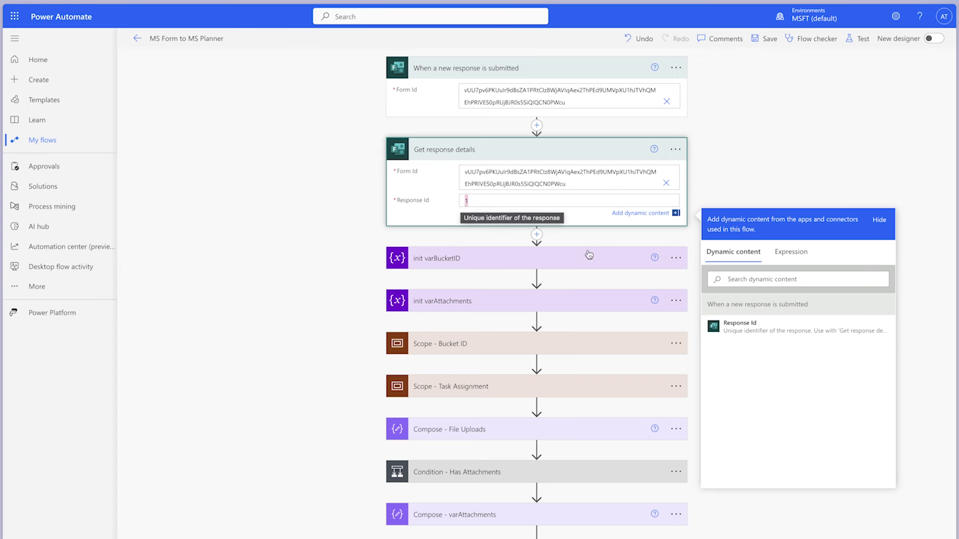
left_click(796, 334)
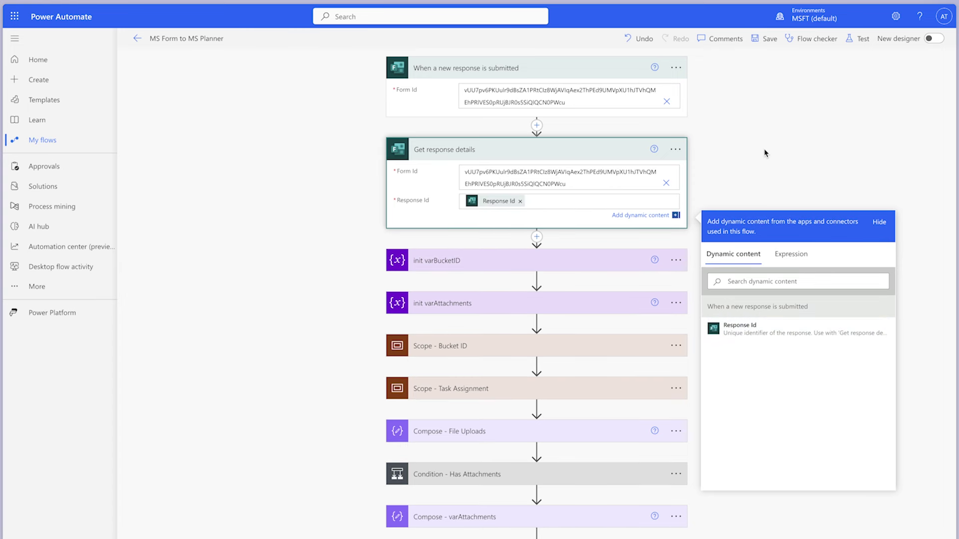
left_click(857, 39)
left_click(778, 74)
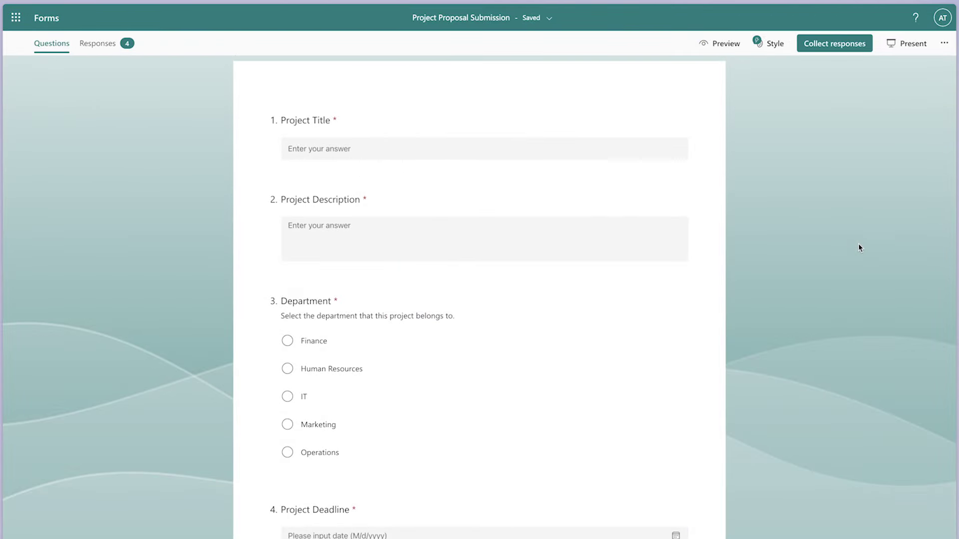
In Microsoft Forms, add a Sales option to the Department question of the Project Proposal Submission form
left_click(331, 463)
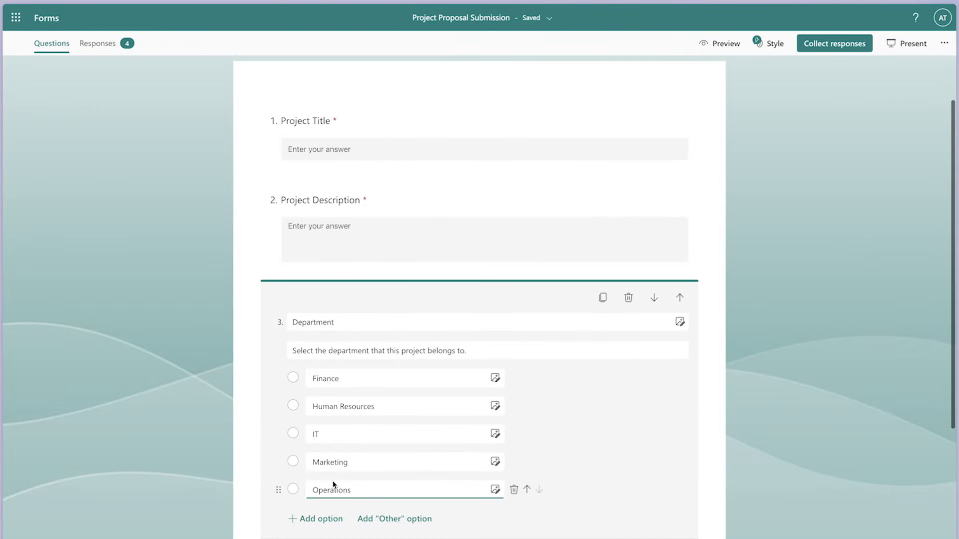
left_click(322, 518)
type("Sales")
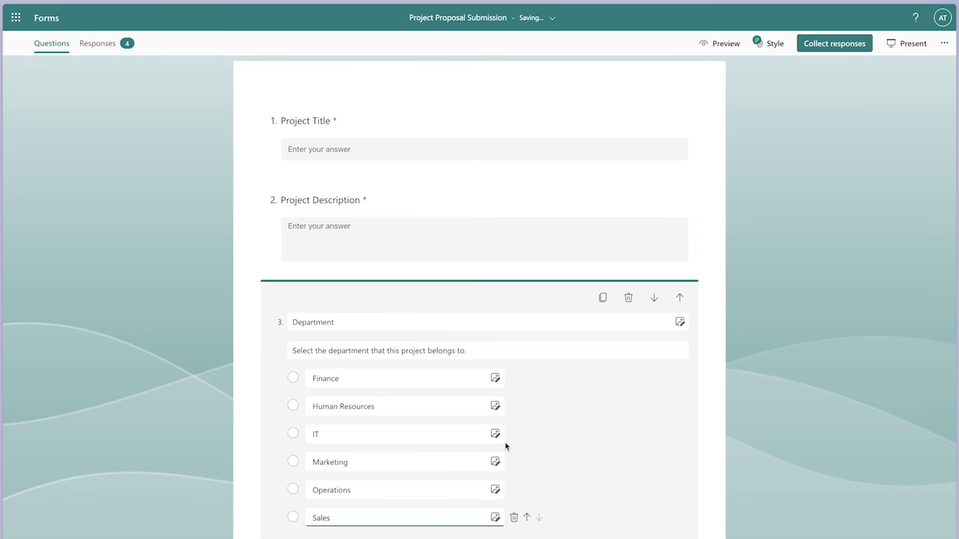
left_click(768, 204)
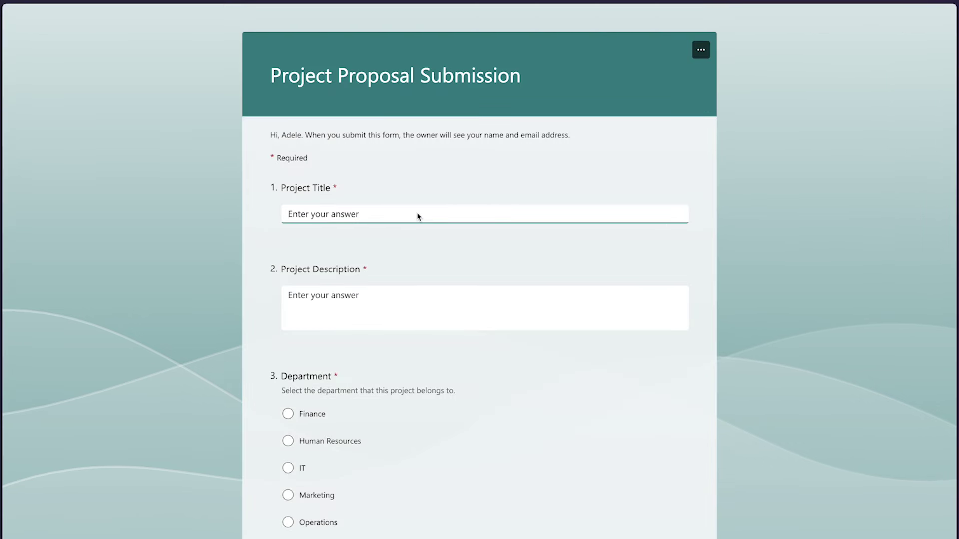
Fill in the live Project Proposal Submission form with the project title A Super Awesome Project
type("A scal")
key("BackSpace")
key("BackSpace")
key("BackSpace")
key("BackSpace")
type("Super Awesome")
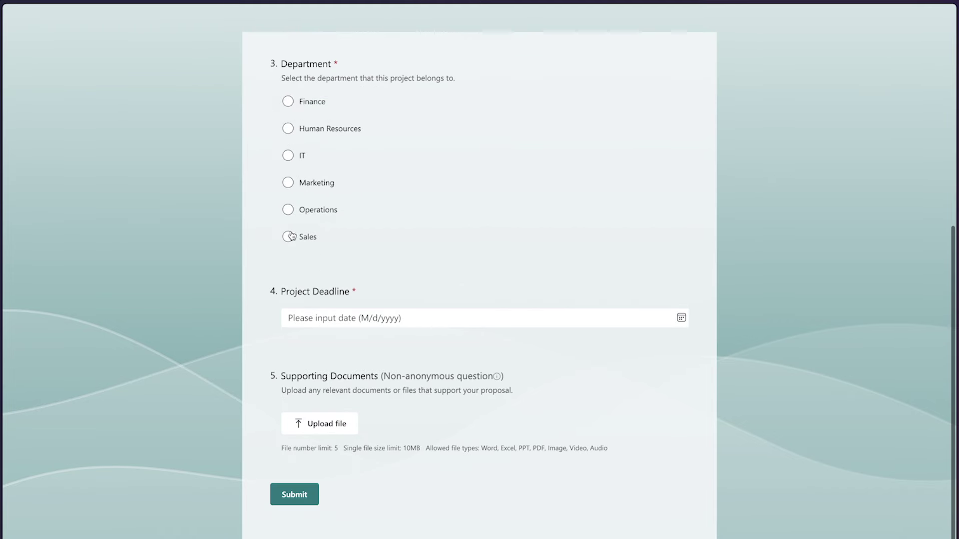
Choose Sales as the department and February 4, 2025 as the project deadline
left_click(288, 236)
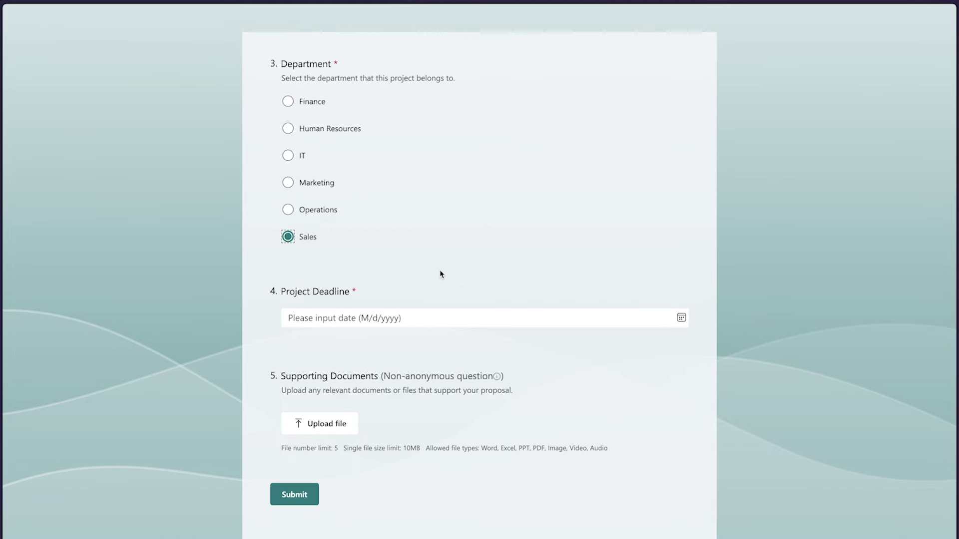
left_click(682, 318)
left_click(373, 342)
left_click(374, 342)
left_click(373, 342)
left_click(374, 343)
left_click(375, 342)
left_click(374, 342)
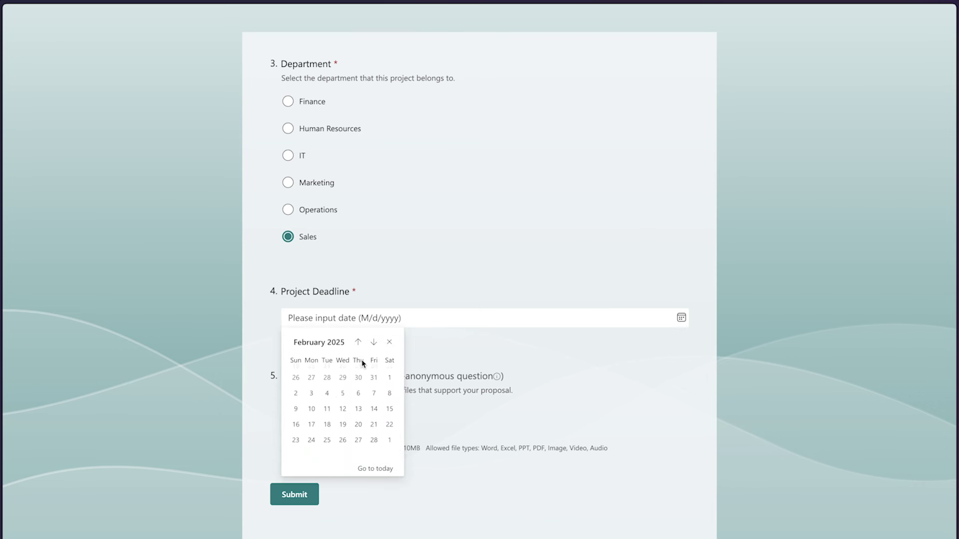
left_click(327, 392)
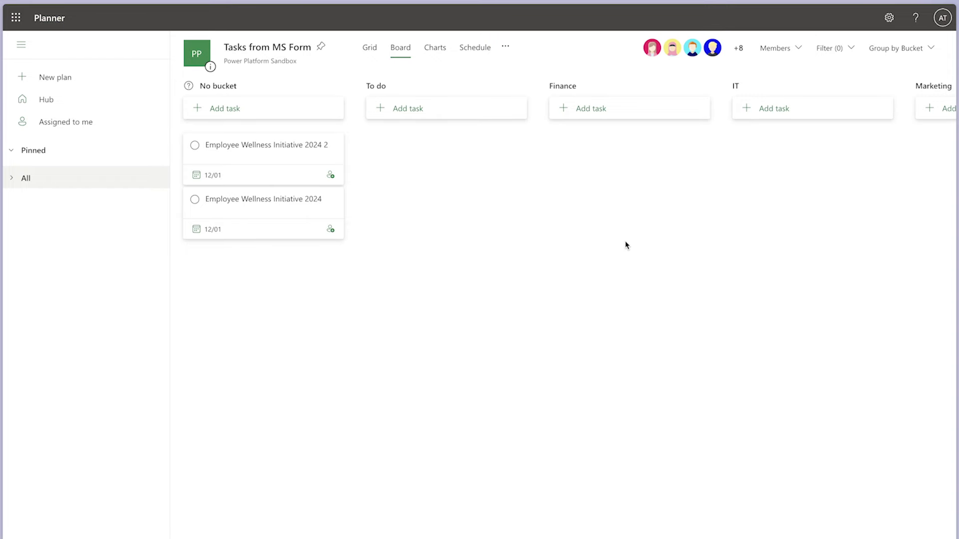
Switch to Planner and check the Sales bucket of the Tasks from MS Form board for the new task
scroll(626, 244, "right", 10)
scroll(626, 244, "right", 5)
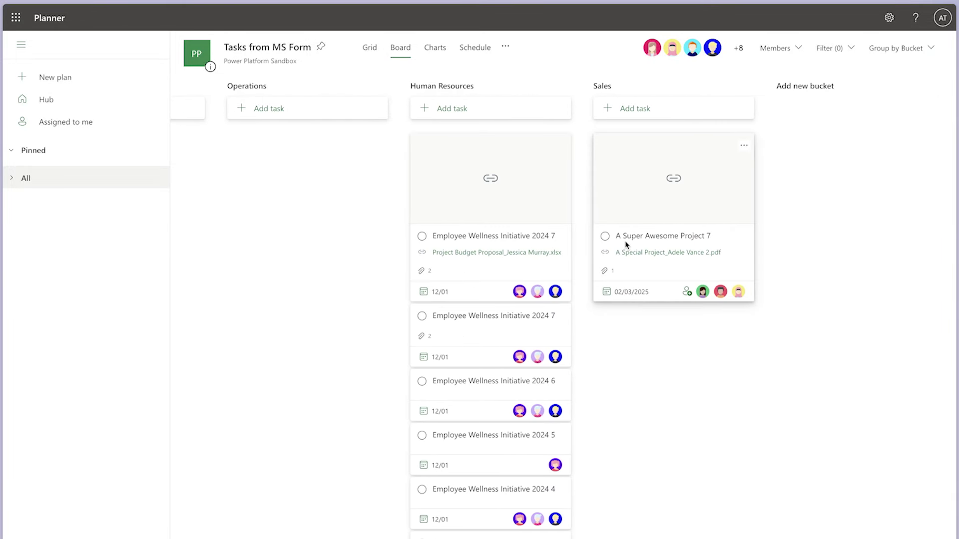